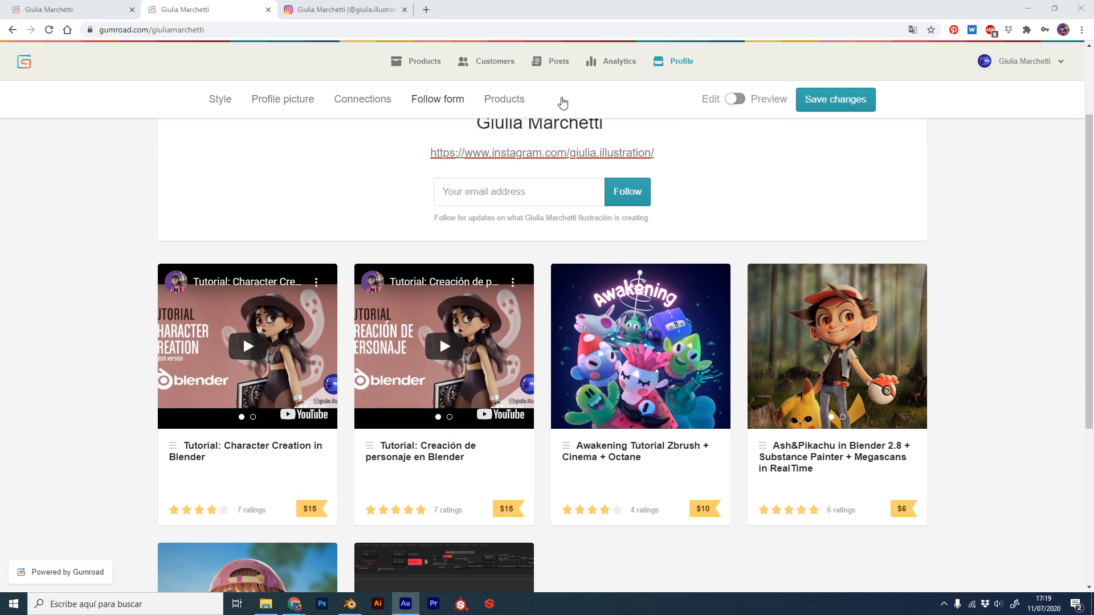
Look over the artist's Gumroad products and Instagram profile in the browser, and switch to Blender
{"action": "scroll", "coordinate": [439, 343], "scroll_direction": "up", "scroll_amount": 2}
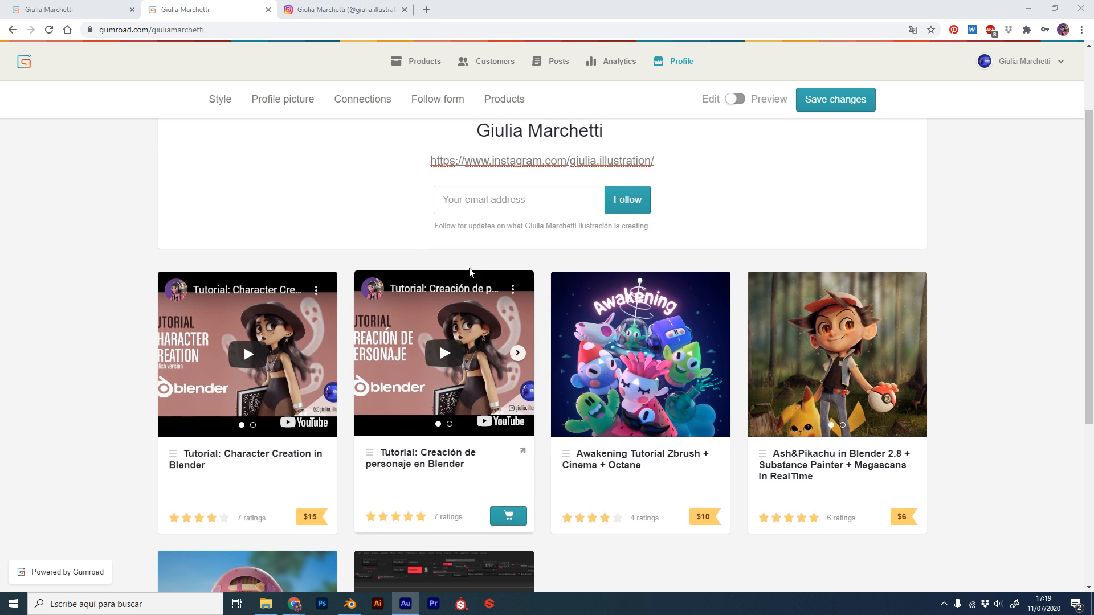
{"action": "left_click", "coordinate": [380, 7]}
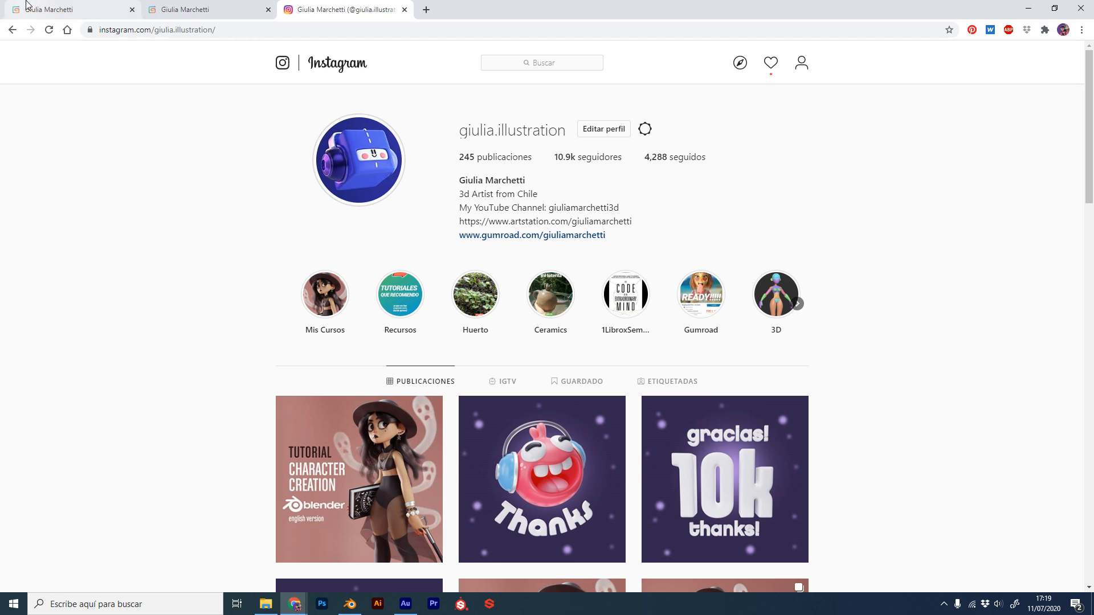
{"action": "left_click", "coordinate": [349, 603]}
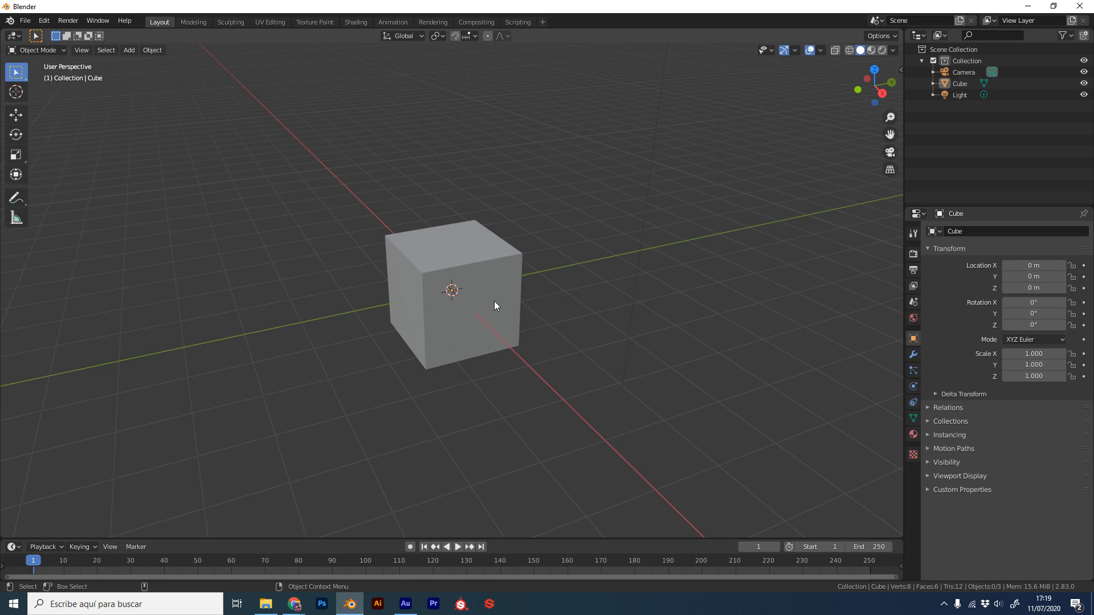
Open the add-on preferences and search for "extr" to check that the Add Mesh: Extra Objects add-on is enabled
{"action": "scroll", "coordinate": [503, 298], "scroll_direction": "up", "scroll_amount": 1}
{"action": "middle_click_drag", "start_coordinate": [586, 302], "coordinate": [432, 245]}
{"action": "scroll", "coordinate": [422, 265], "scroll_direction": "down", "scroll_amount": 2}
{"action": "scroll", "coordinate": [434, 288], "scroll_direction": "up", "scroll_amount": 1}
{"action": "scroll", "coordinate": [432, 313], "scroll_direction": "up", "scroll_amount": 2}
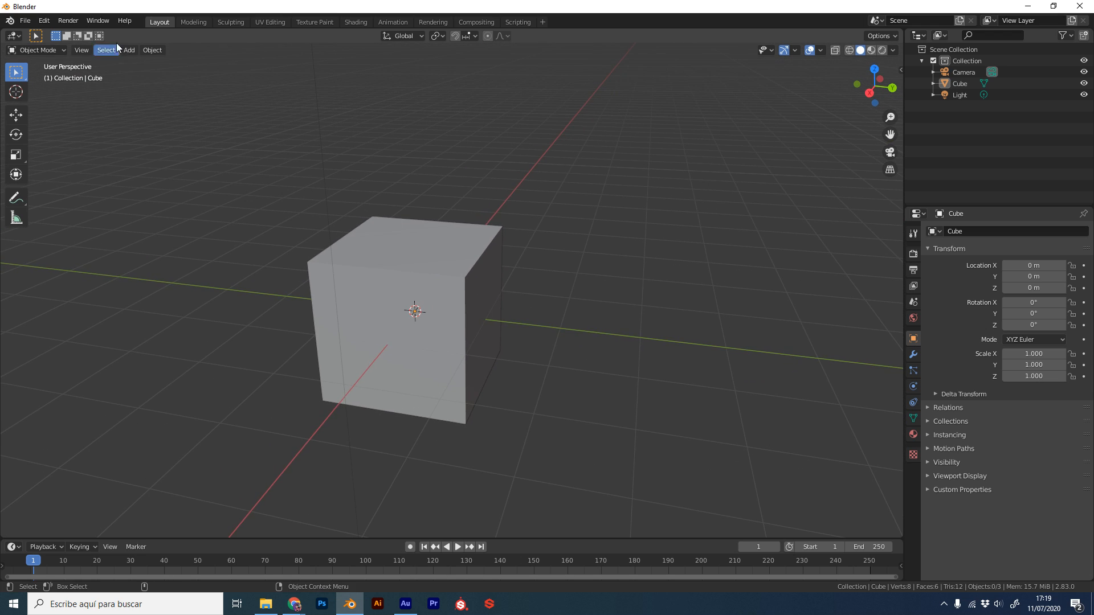
{"action": "left_click", "coordinate": [41, 21]}
{"action": "left_click", "coordinate": [81, 183]}
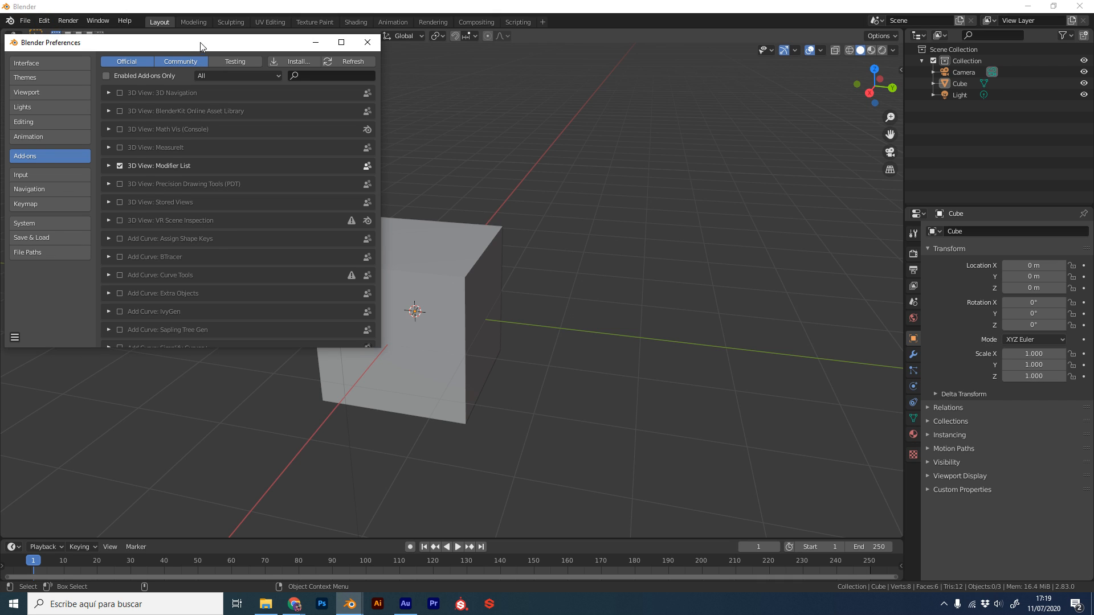
{"action": "left_click_drag", "start_coordinate": [200, 45], "coordinate": [343, 56]}
{"action": "left_click", "coordinate": [448, 88]}
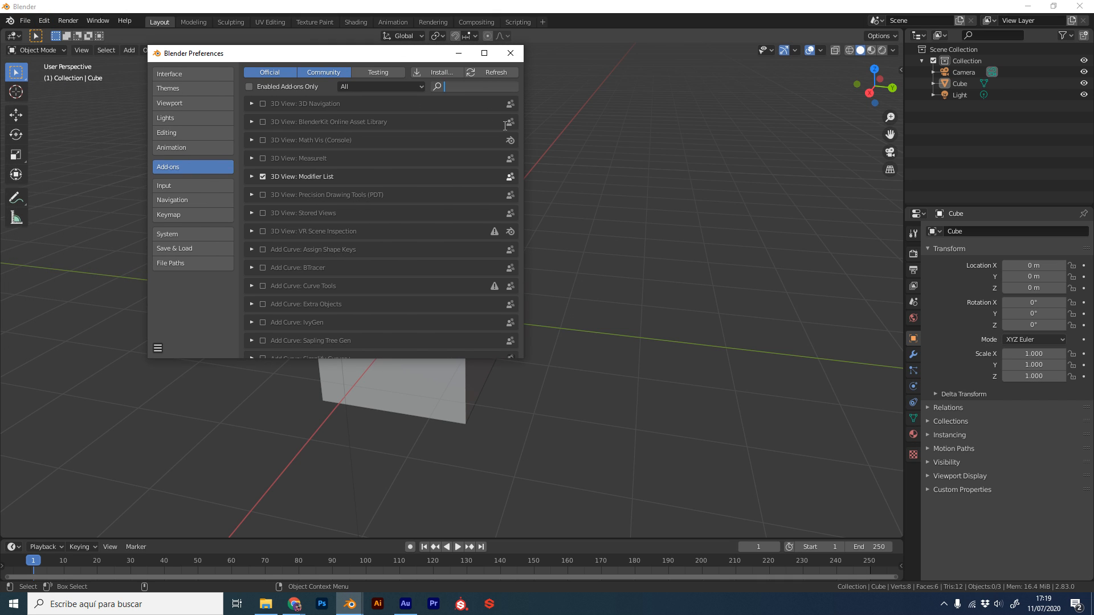
{"action": "type", "text": "extr"}
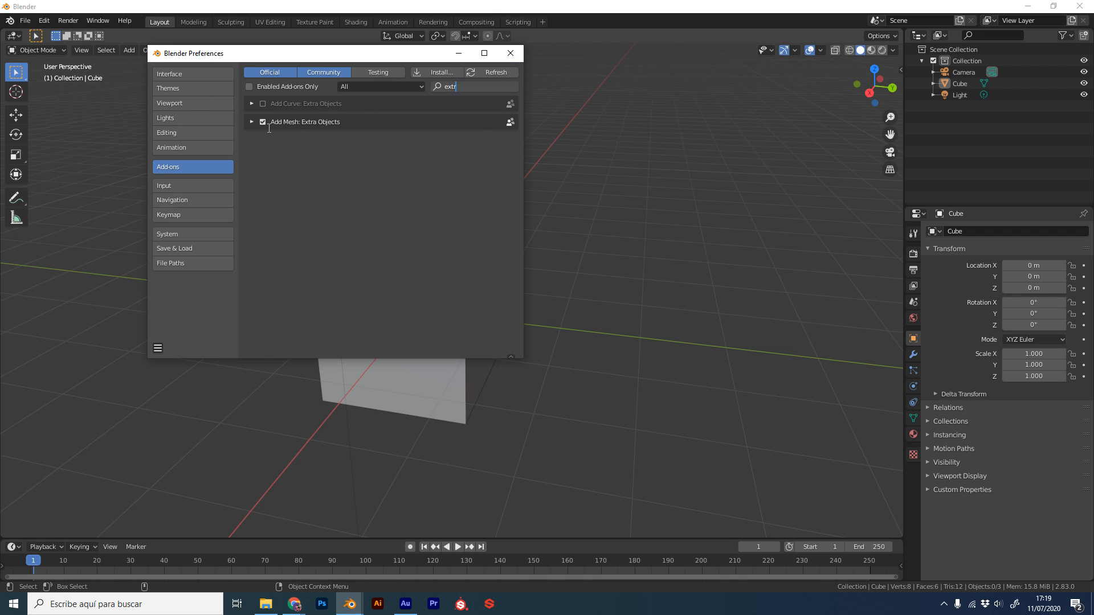
Close the preferences and delete the default cube from the scene
{"action": "left_click", "coordinate": [510, 53]}
{"action": "left_click", "coordinate": [438, 396]}
{"action": "key", "text": "Delete"}
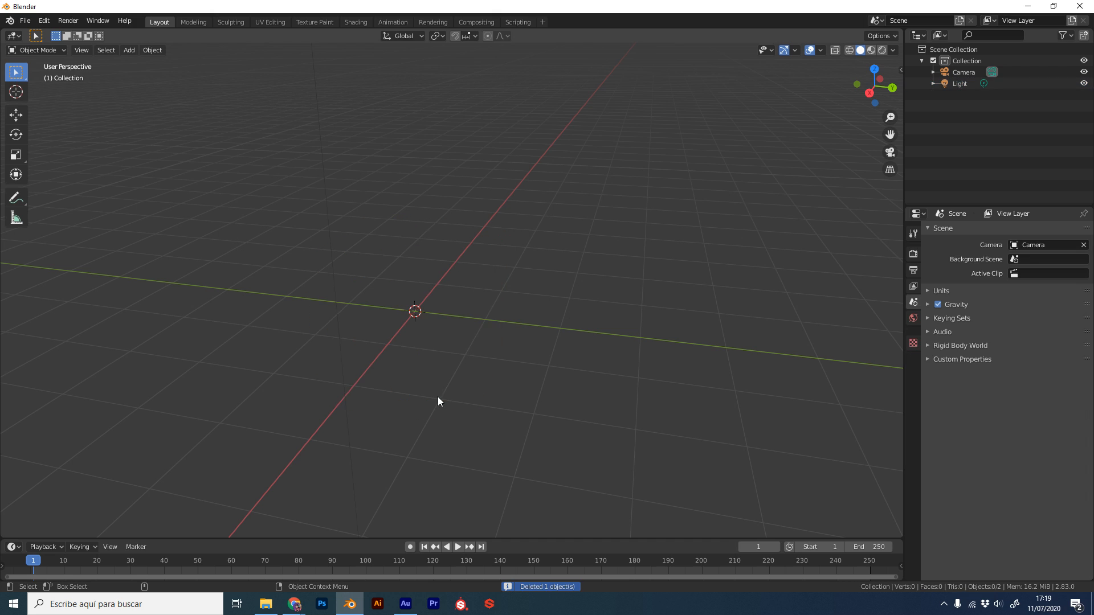
Add a Round Cube mesh at the scene origin
{"action": "key", "text": "shift+a"}
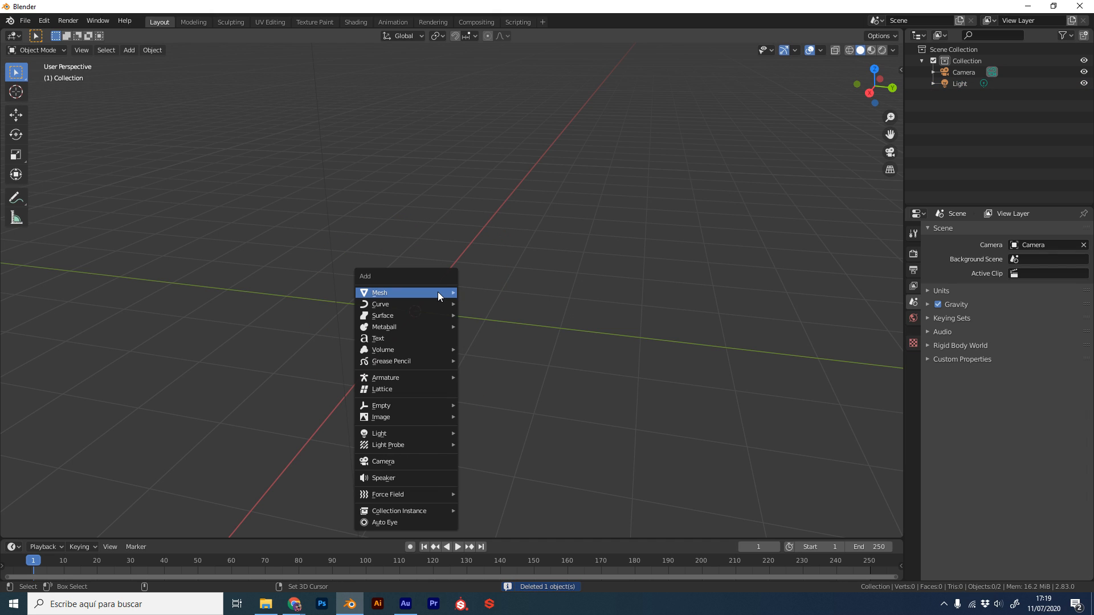
{"action": "mouse_move", "coordinate": [438, 292]}
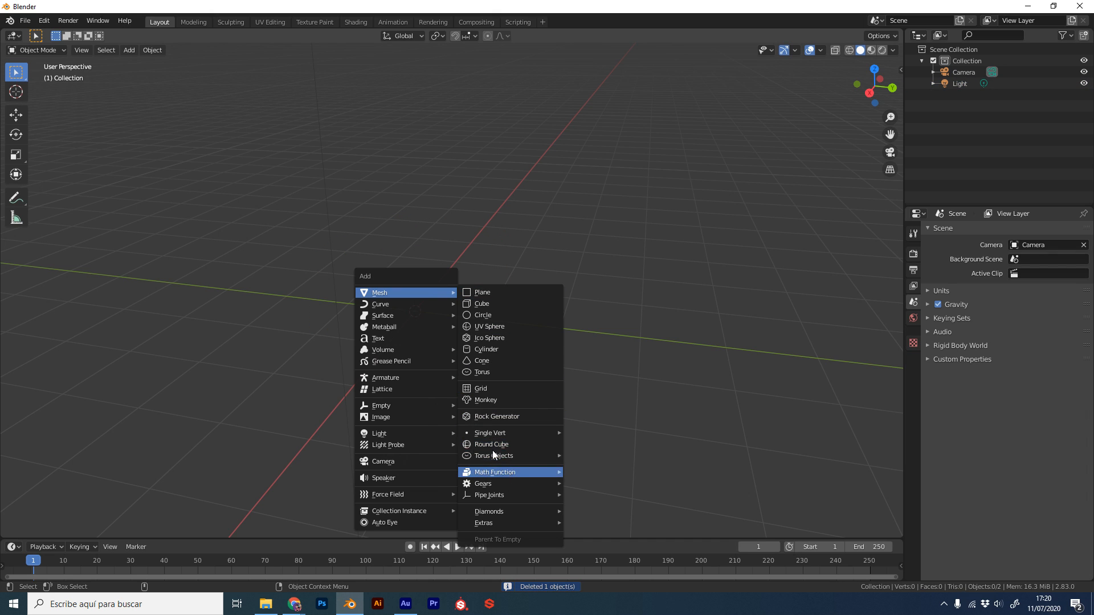
{"action": "key", "text": "shift+a"}
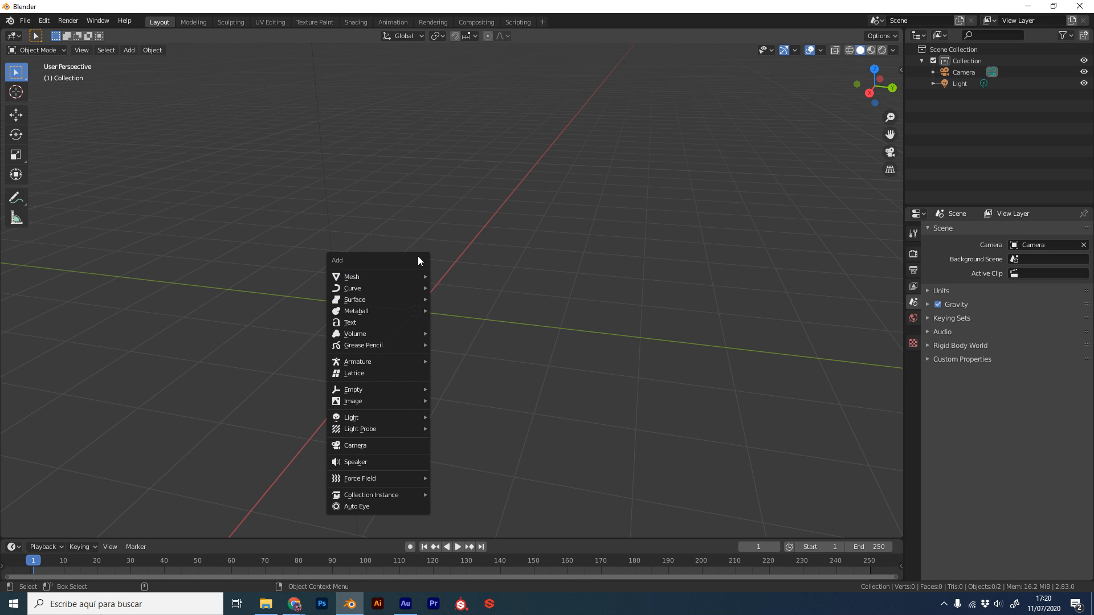
{"action": "mouse_move", "coordinate": [409, 276]}
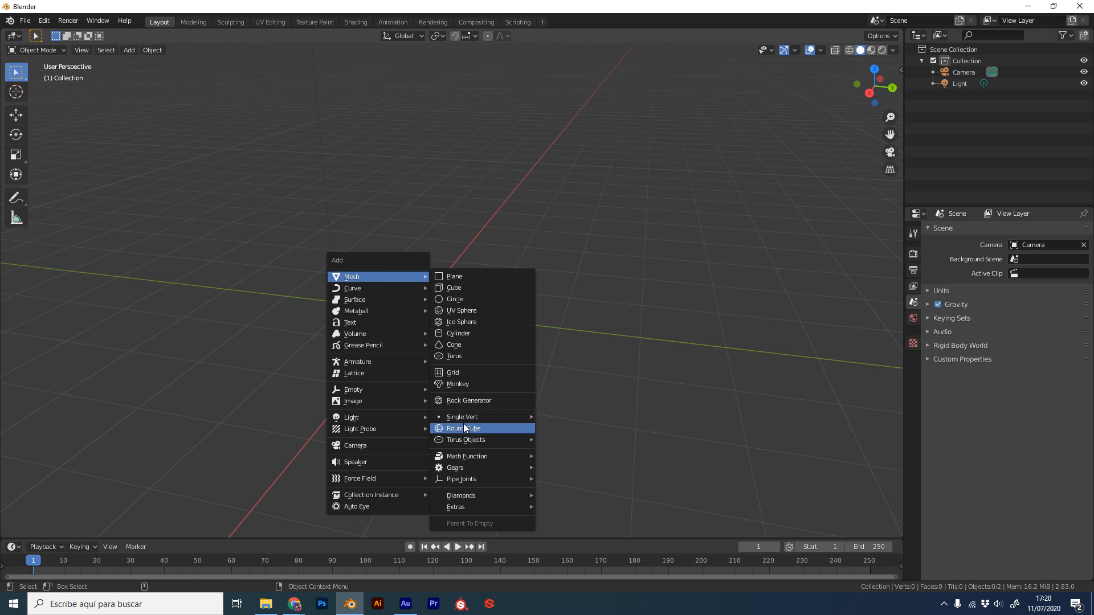
{"action": "mouse_move", "coordinate": [464, 417]}
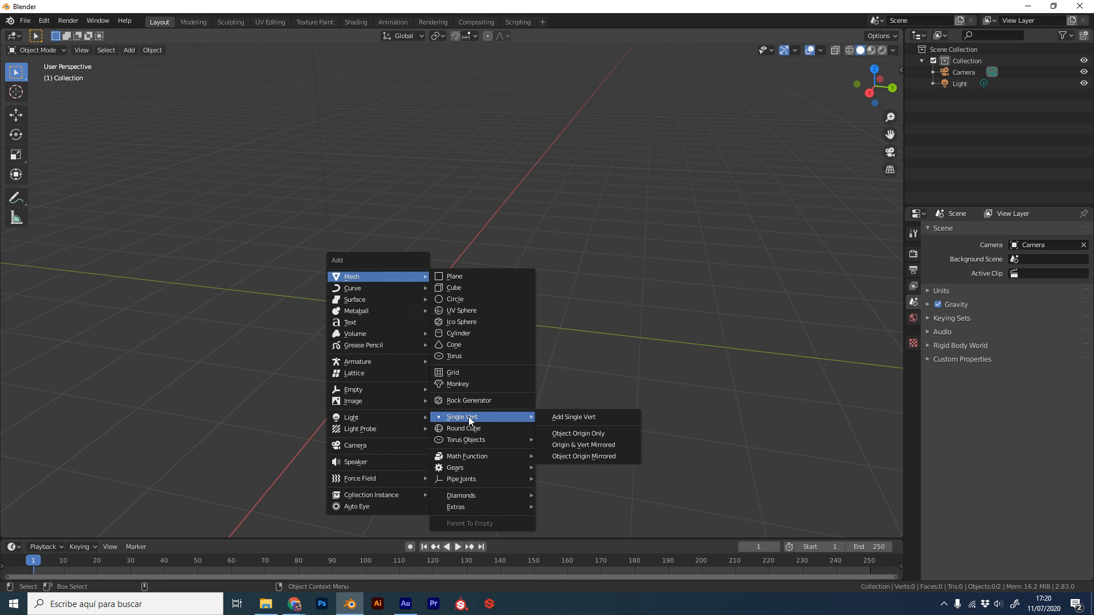
{"action": "mouse_move", "coordinate": [474, 442]}
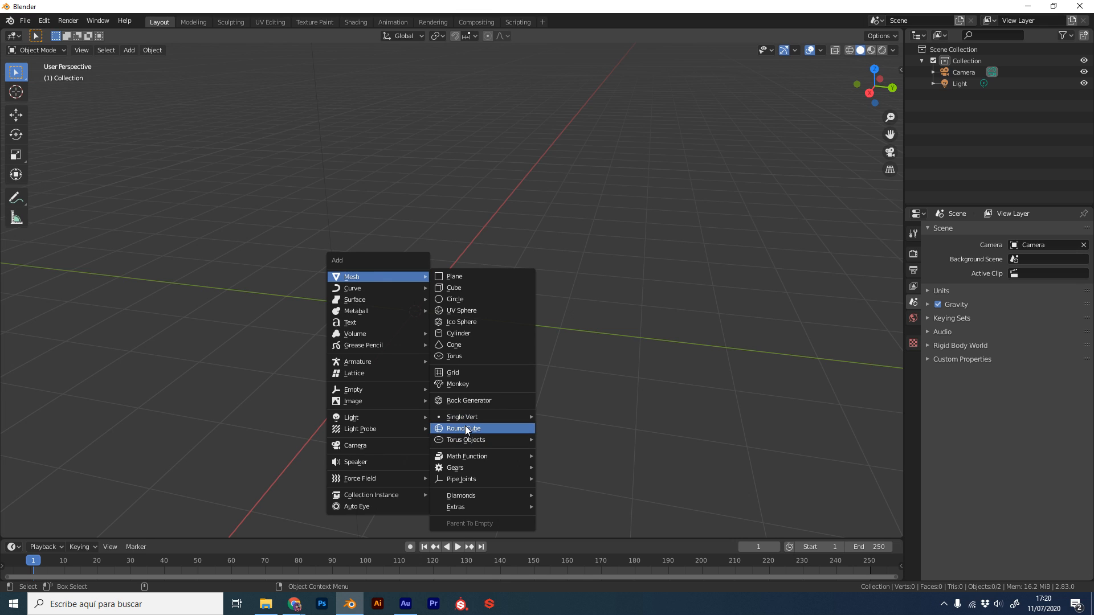
{"action": "left_click", "coordinate": [464, 428]}
Examine the quick favorites list and the favorites options offered for the Round Cube and Grid mesh entries
{"action": "key", "text": "q"}
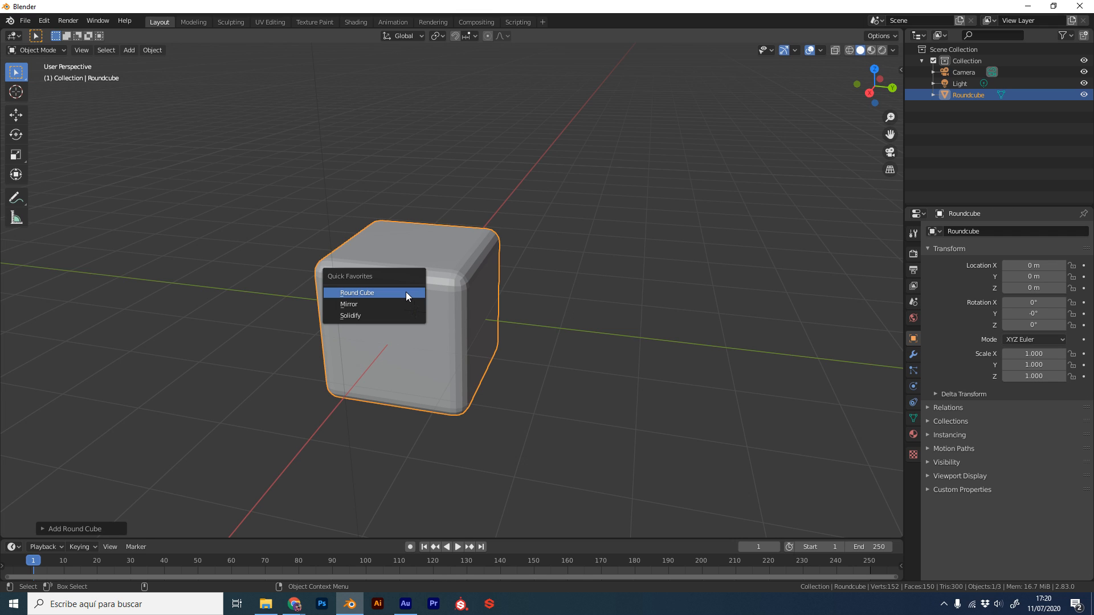
{"action": "left_click", "coordinate": [44, 20]}
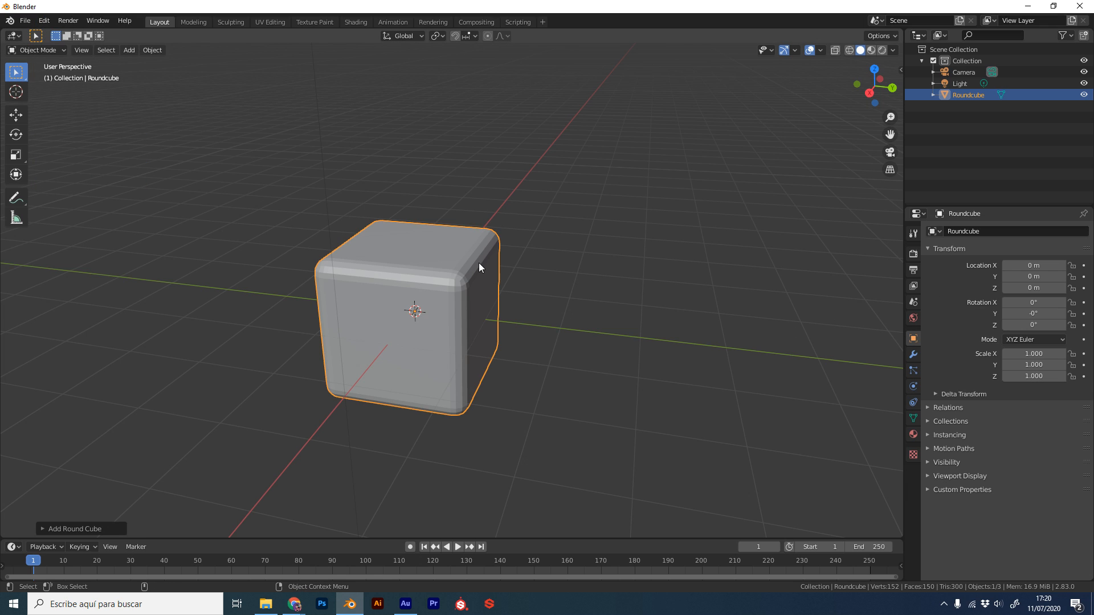
{"action": "key", "text": "shift+a"}
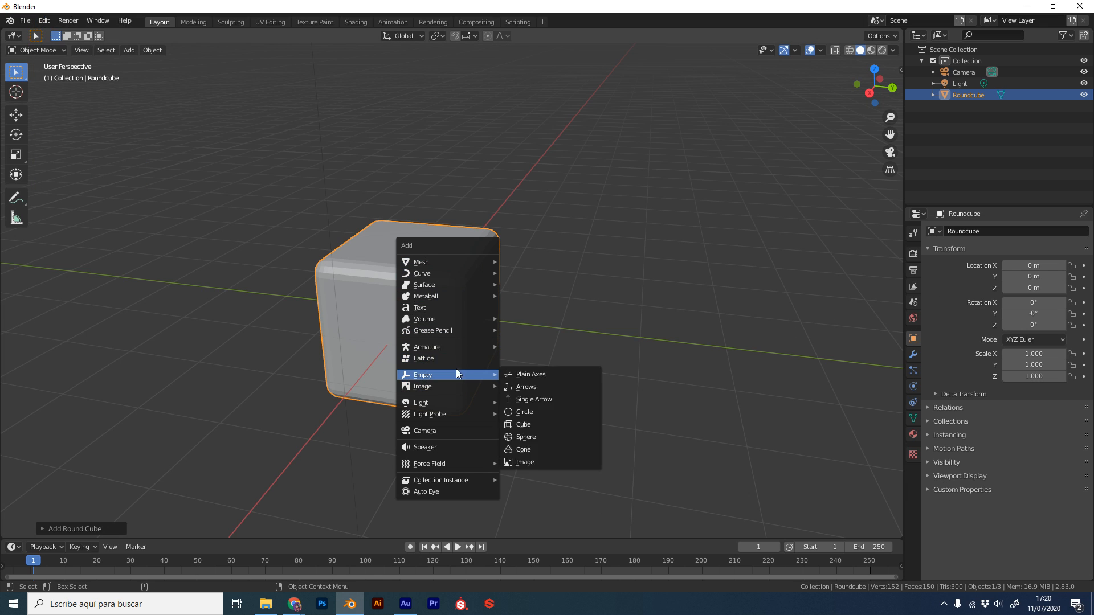
{"action": "mouse_move", "coordinate": [433, 262]}
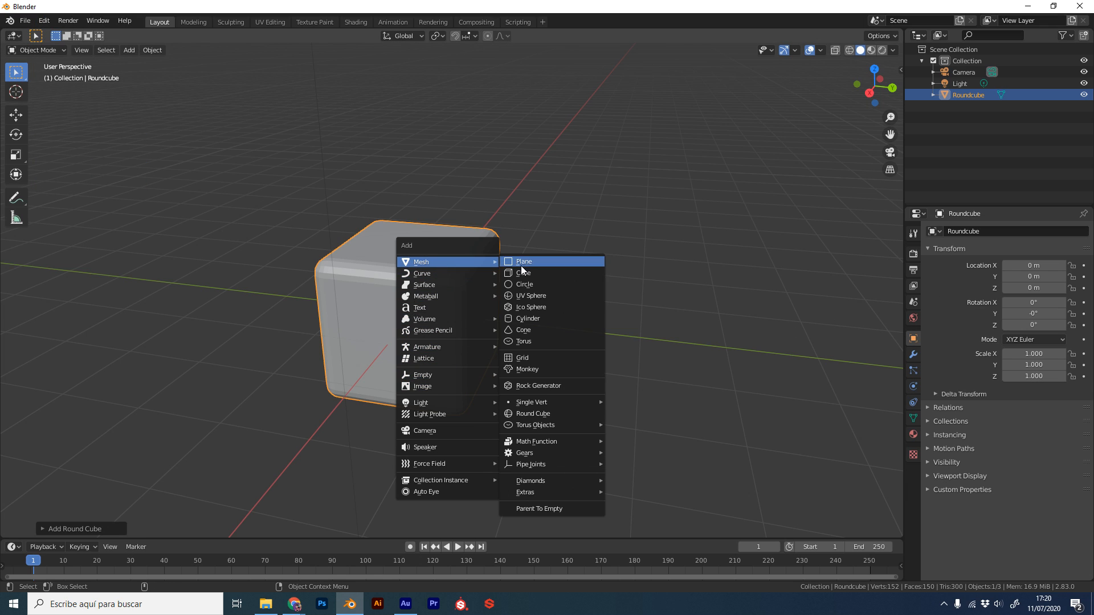
{"action": "right_click", "coordinate": [532, 414]}
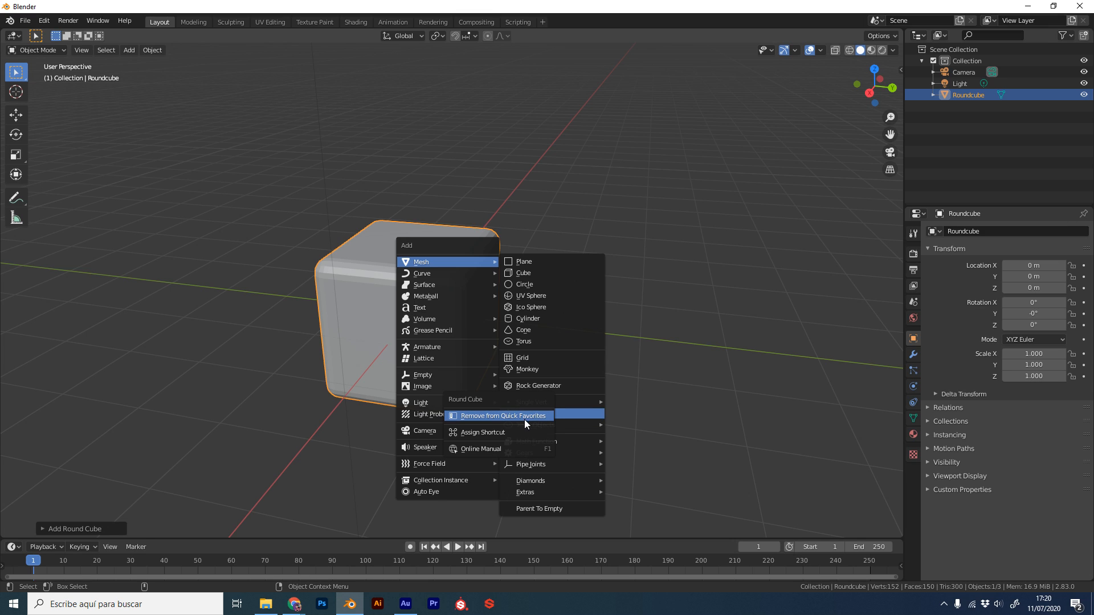
{"action": "left_click", "coordinate": [521, 415]}
{"action": "right_click", "coordinate": [515, 357]}
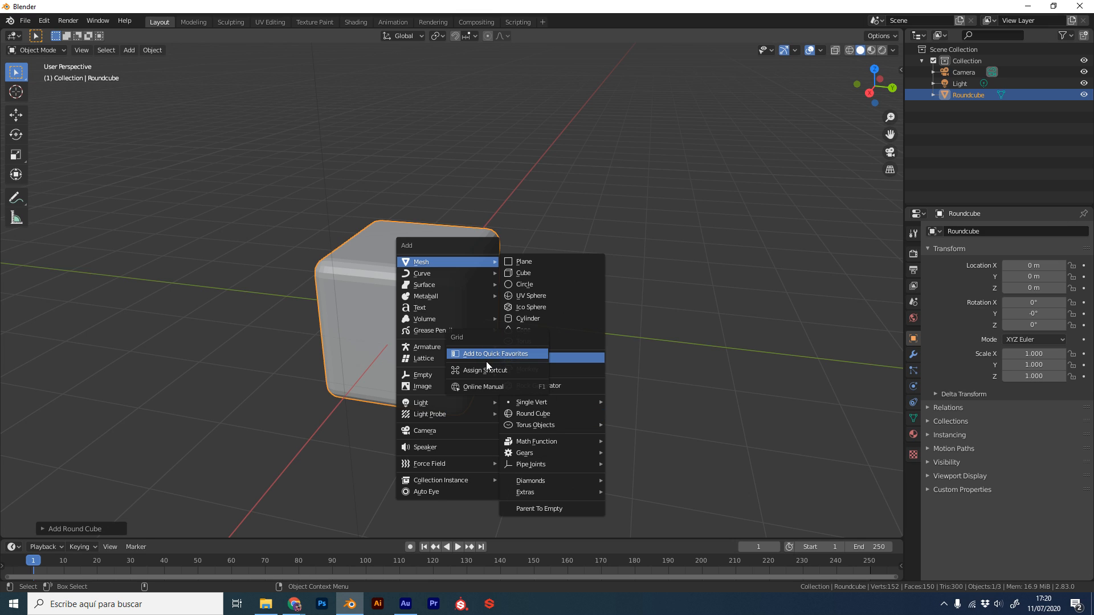
{"action": "left_click", "coordinate": [471, 132]}
{"action": "key", "text": "q"}
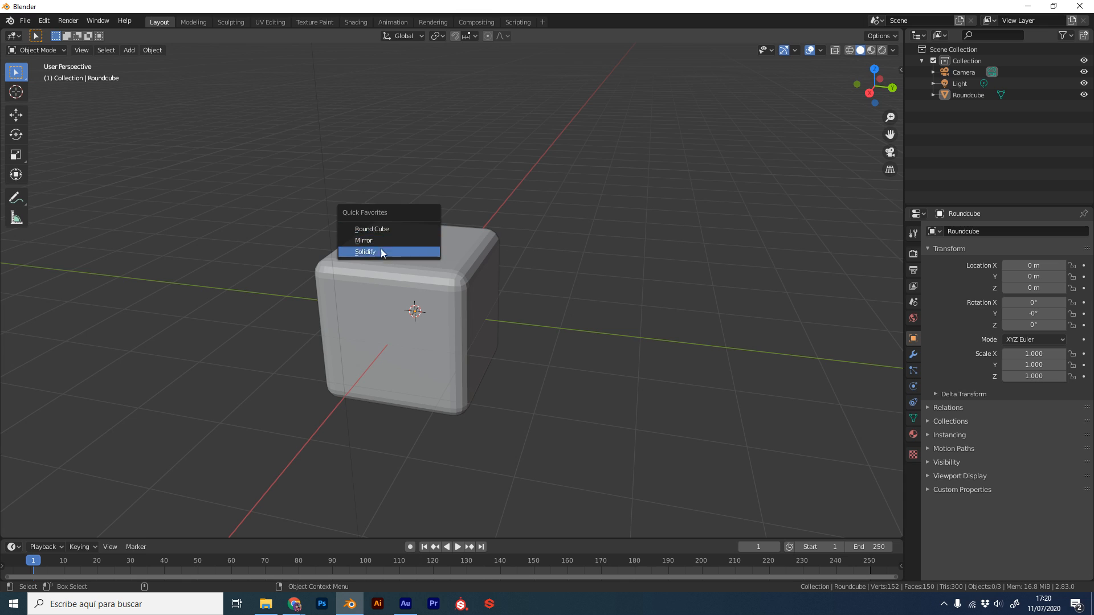
Delete the existing round cube and add a fresh Round Cube mesh from the quick favorites
{"action": "left_click", "coordinate": [455, 292]}
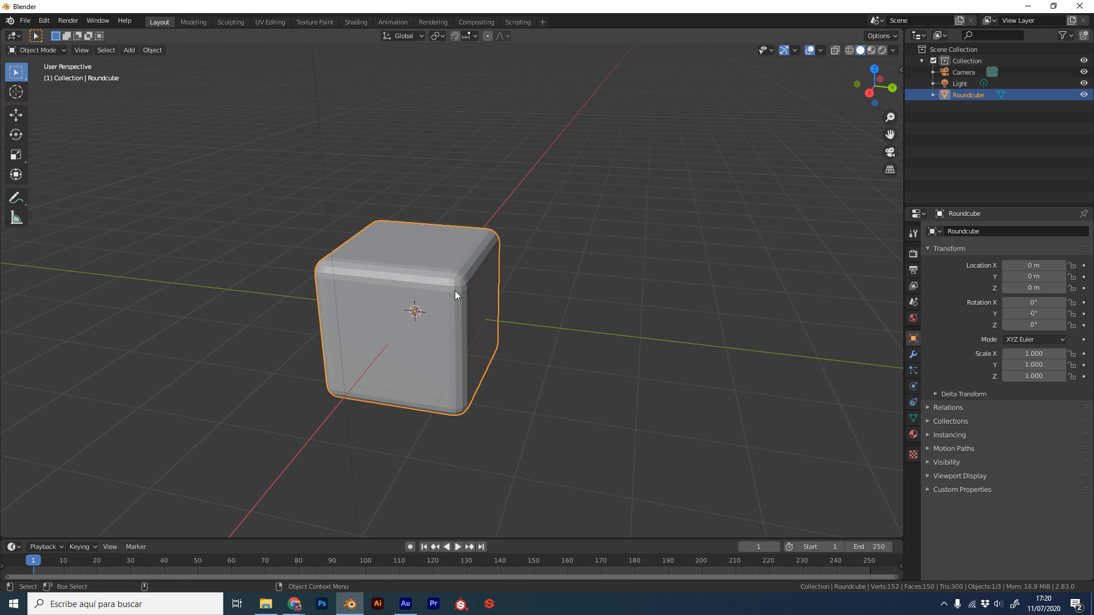
{"action": "key", "text": "Delete"}
{"action": "key", "text": "q"}
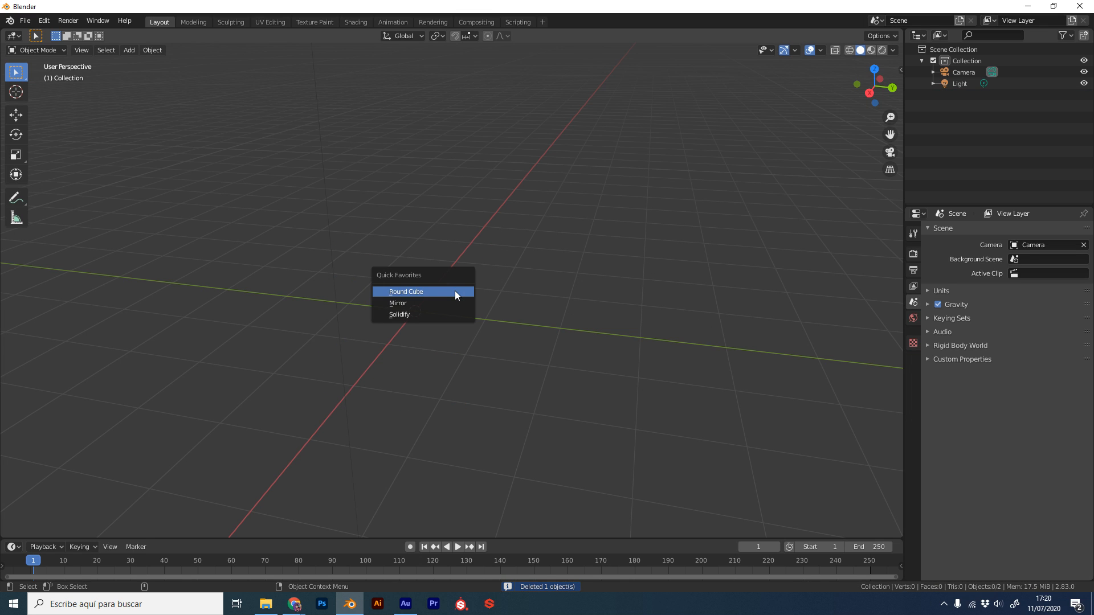
{"action": "left_click", "coordinate": [440, 292]}
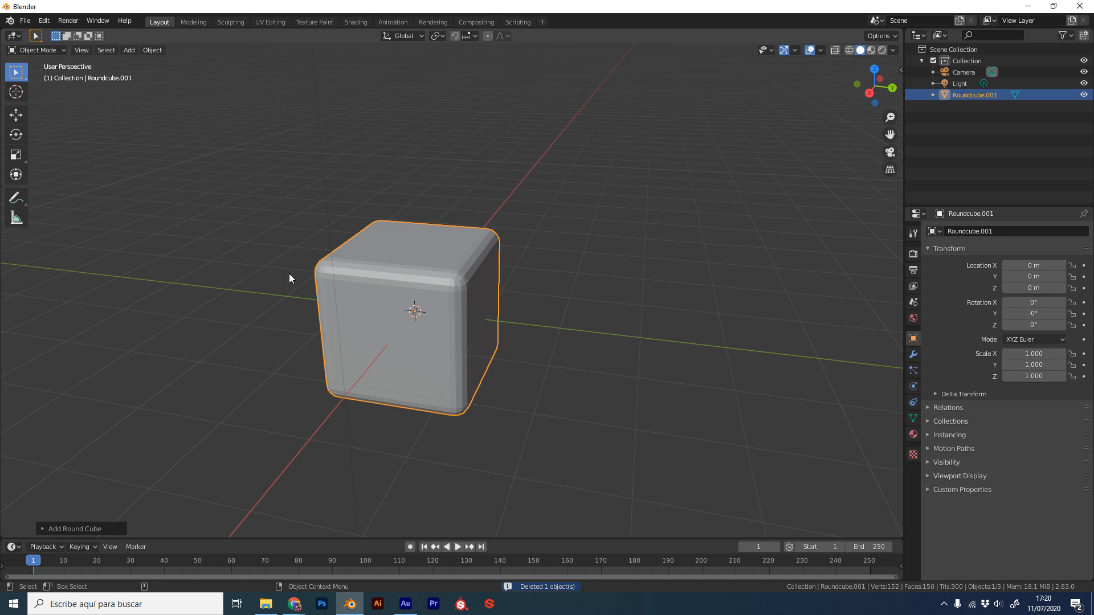
Try the Capsule preset on the new round cube and switch it to the Quadsphere preset
{"action": "left_click", "coordinate": [43, 528]}
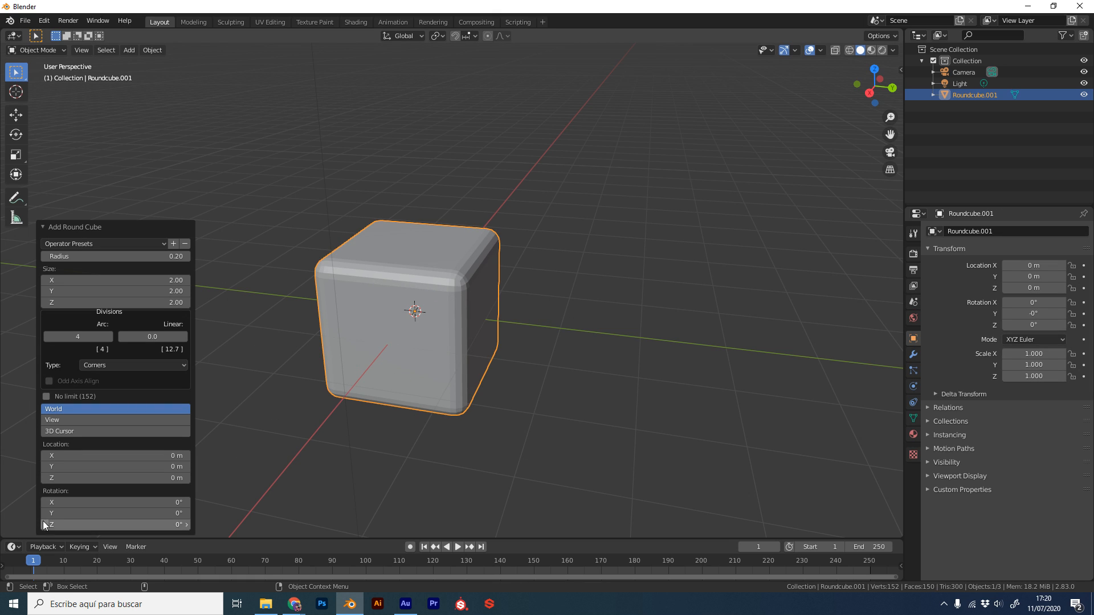
{"action": "left_click", "coordinate": [68, 242]}
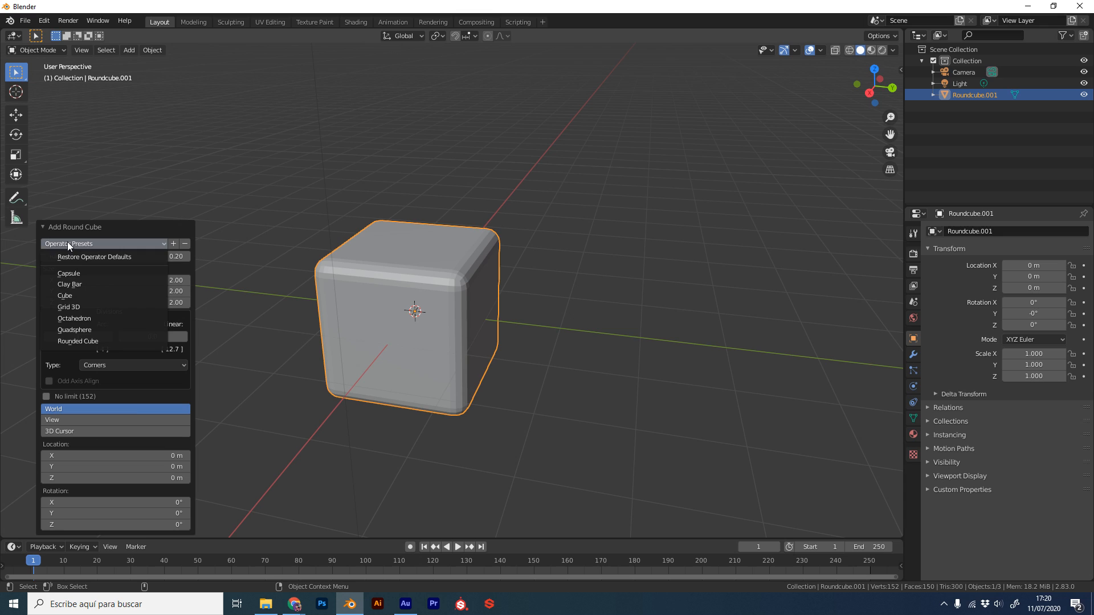
{"action": "left_click", "coordinate": [74, 274]}
{"action": "left_click", "coordinate": [80, 245]}
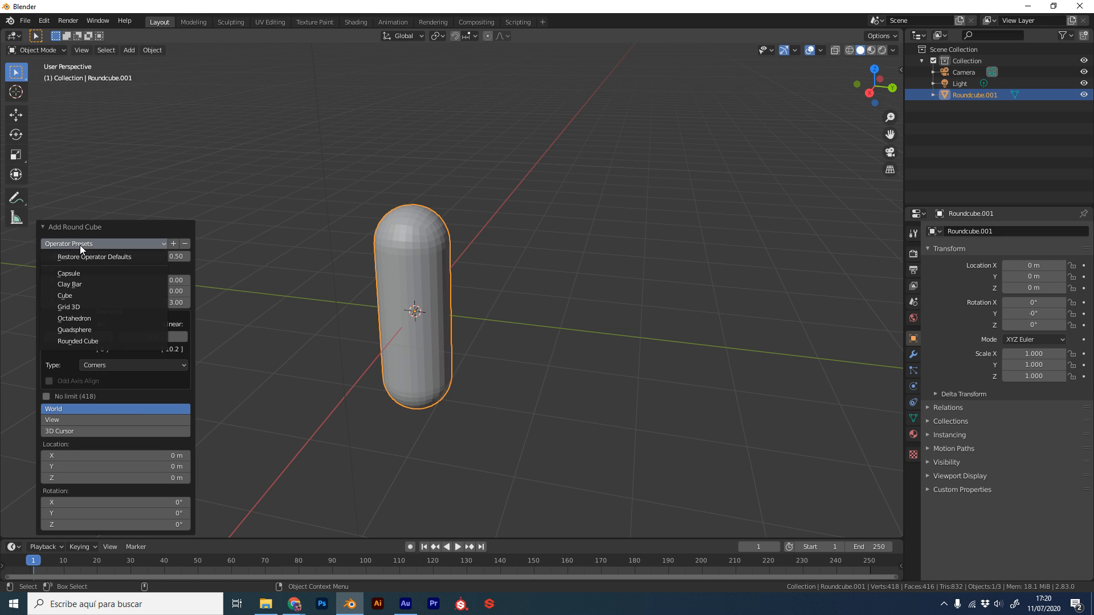
{"action": "left_click", "coordinate": [92, 330]}
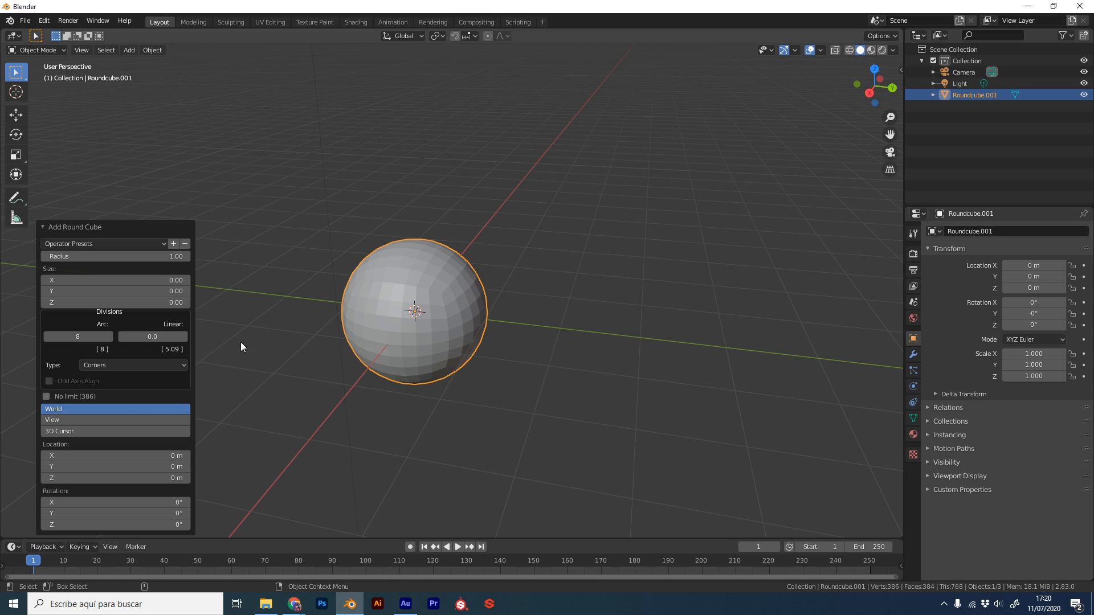
Reduce the quadsphere's arc divisions to 4 and deselect it
{"action": "left_click", "coordinate": [46, 338]}
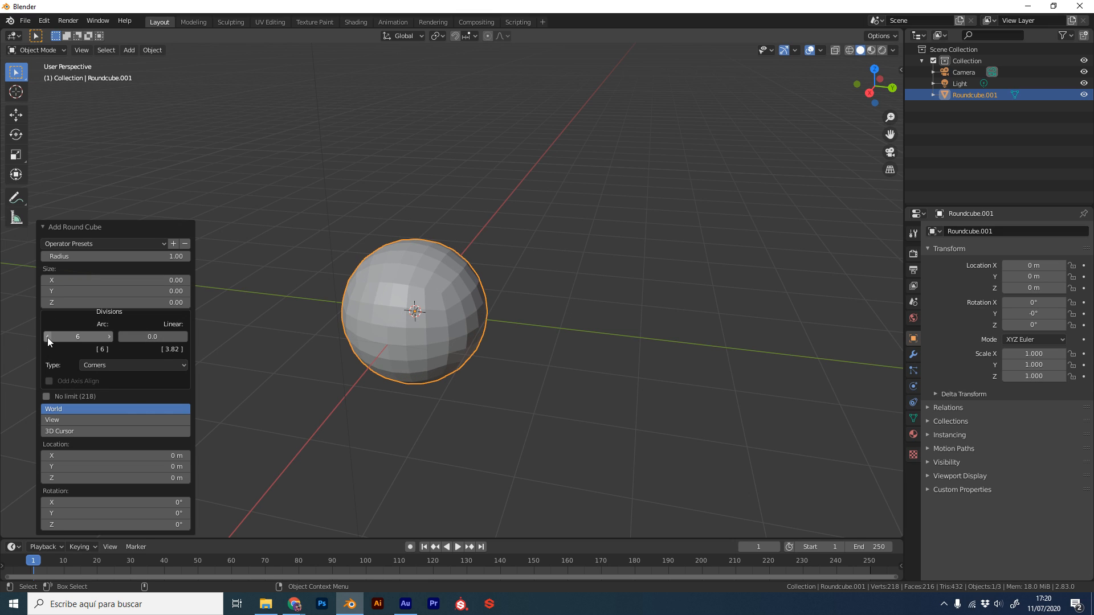
{"action": "left_click", "coordinate": [47, 338]}
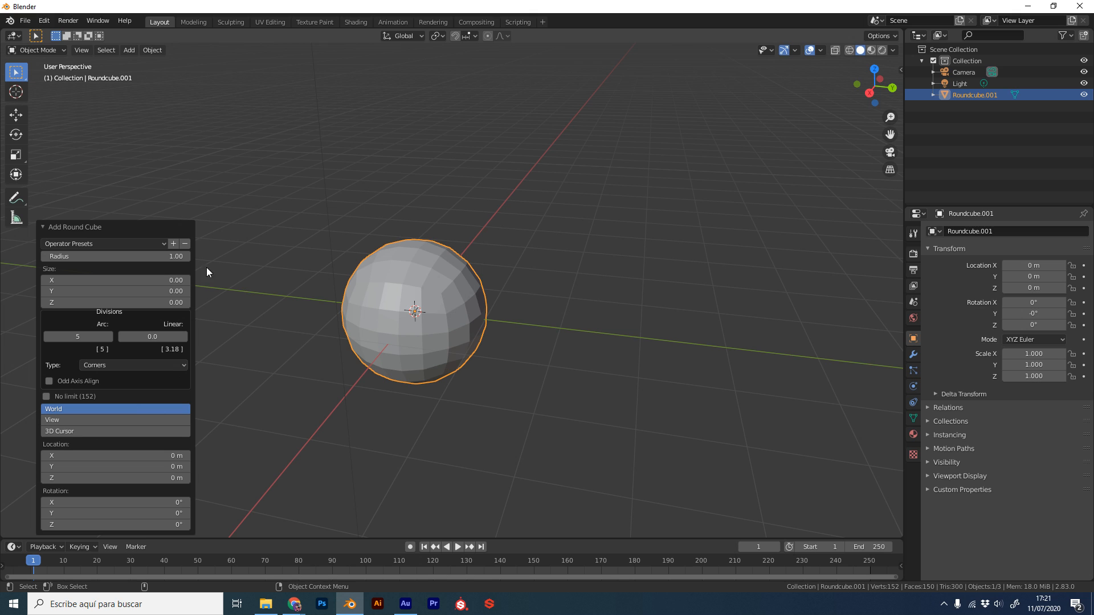
{"action": "left_click", "coordinate": [45, 337]}
{"action": "middle_click_drag", "start_coordinate": [317, 326], "coordinate": [576, 260]}
{"action": "left_click", "coordinate": [577, 259]}
Add a regular Cube mesh and give it a level 3 subdivision surface
{"action": "key", "text": "shift+a"}
{"action": "mouse_move", "coordinate": [620, 344]}
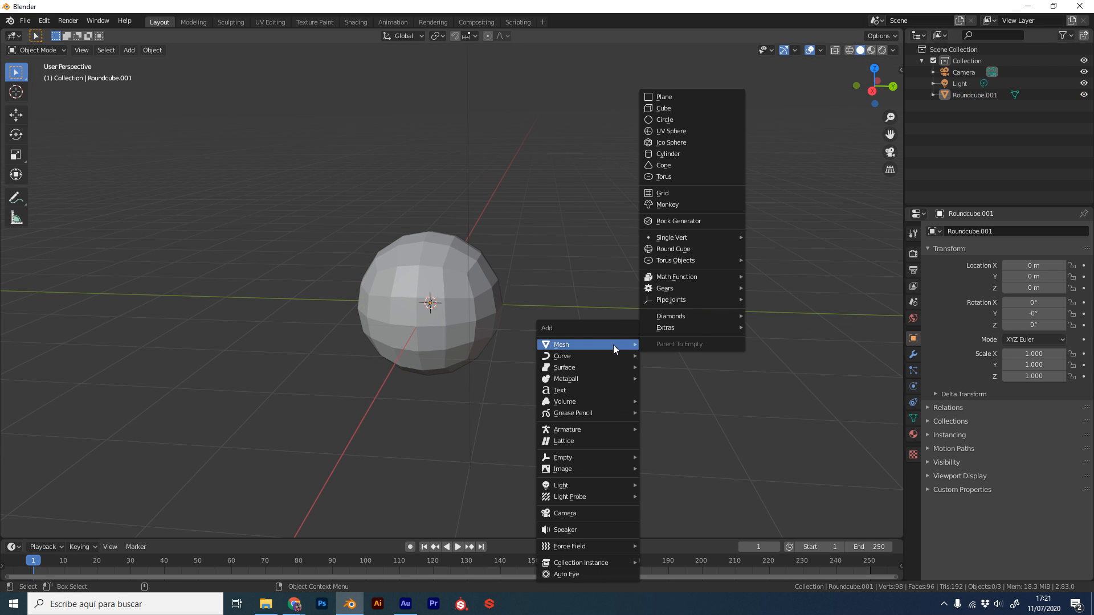
{"action": "left_click", "coordinate": [678, 108]}
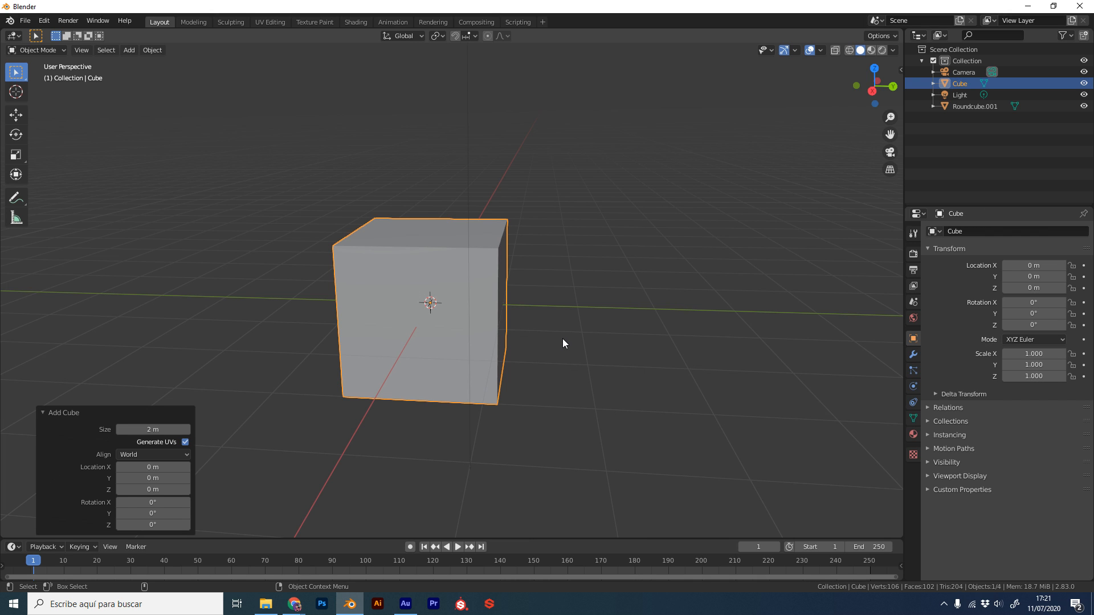
{"action": "key", "text": "ctrl+3"}
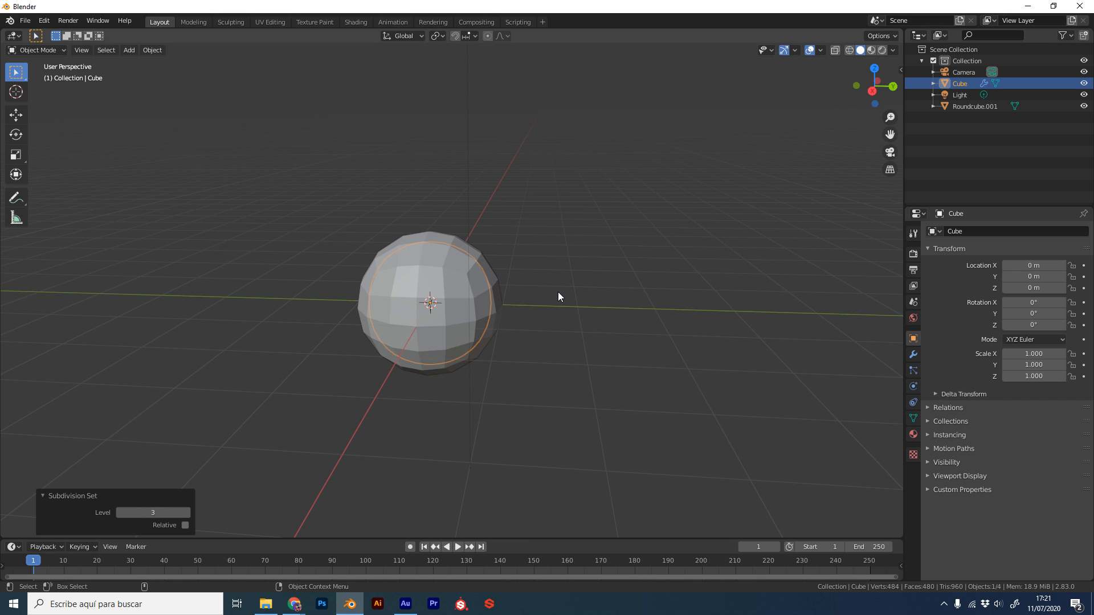
Move the subdivided cube about 2 m along Y so it sits beside the quadsphere for comparison
{"action": "key", "text": "g"}
{"action": "left_click", "coordinate": [702, 246]}
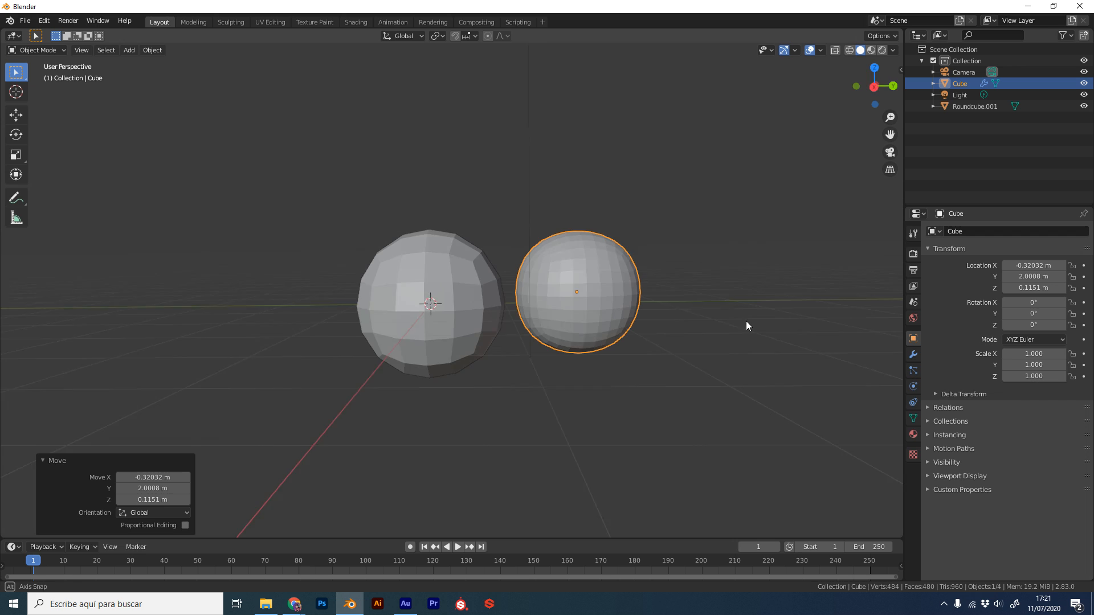
{"action": "middle_click_drag", "start_coordinate": [739, 323], "coordinate": [732, 326]}
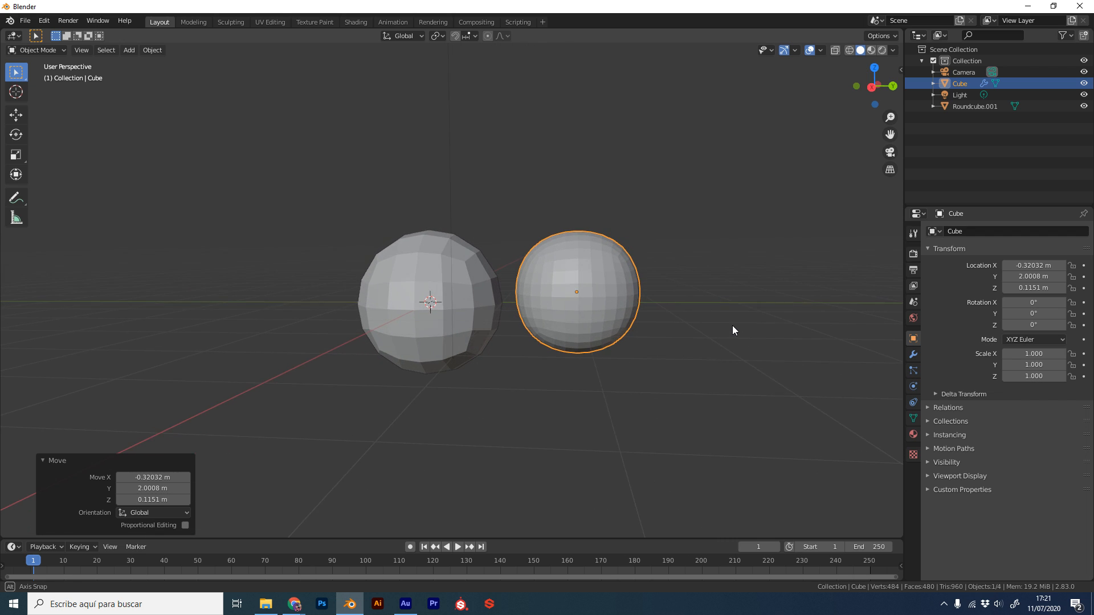
Apply the cube's Subdivision modifier, then delete the cube so only the quadsphere is kept
{"action": "left_click", "coordinate": [913, 355]}
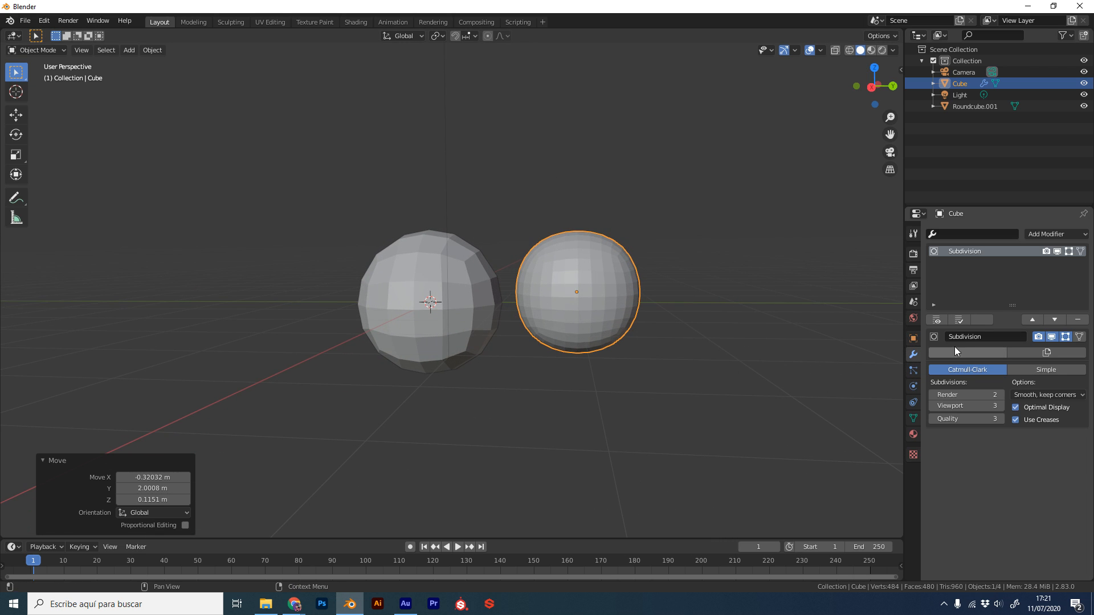
{"action": "left_click", "coordinate": [950, 363]}
{"action": "middle_click_drag", "start_coordinate": [723, 267], "coordinate": [738, 259]}
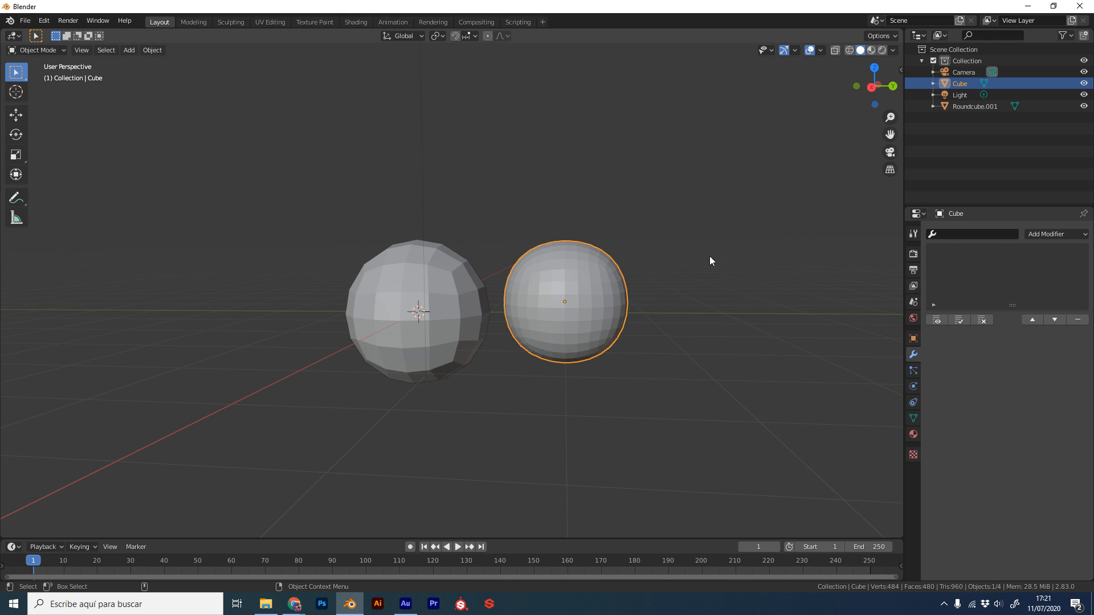
{"action": "key", "text": "Delete"}
{"action": "left_click", "coordinate": [437, 277]}
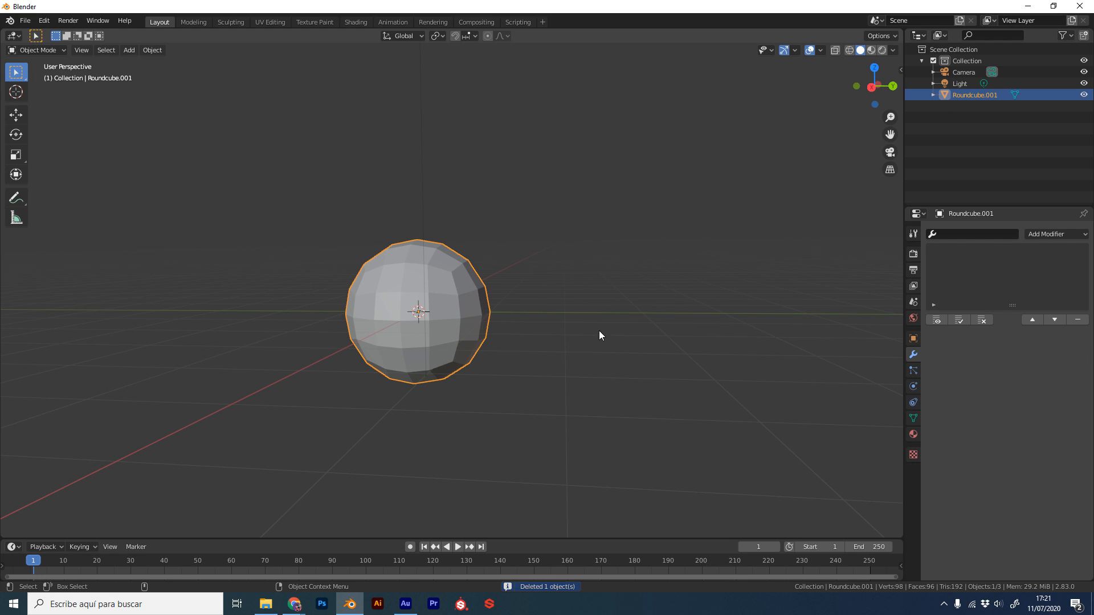
Add a second round cube about 2 m above the quadsphere and delete it again
{"action": "key", "text": "shift+r"}
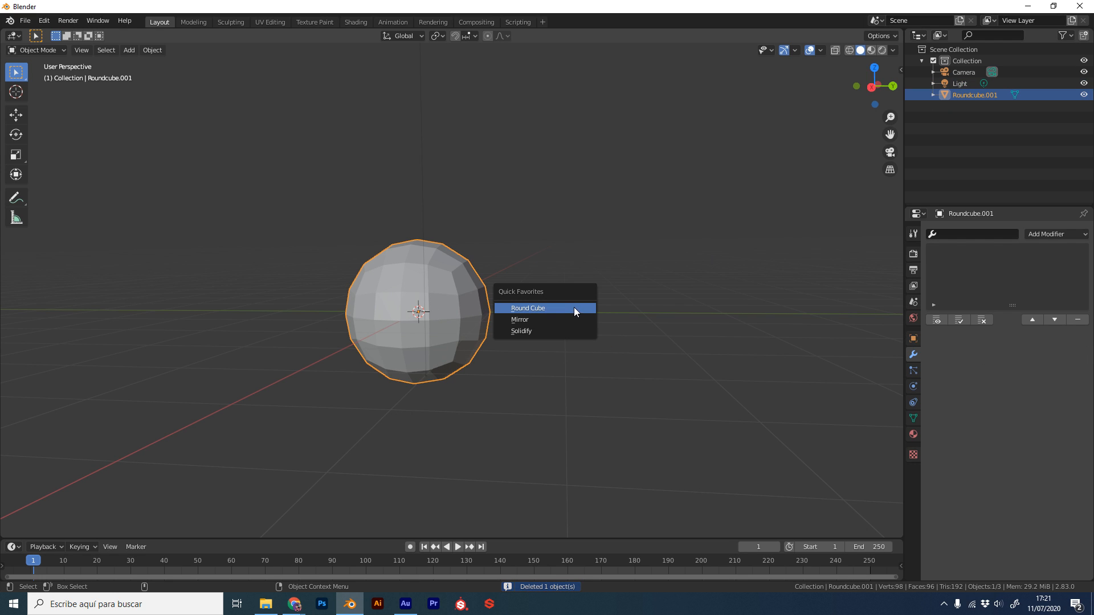
{"action": "left_click", "coordinate": [573, 307]}
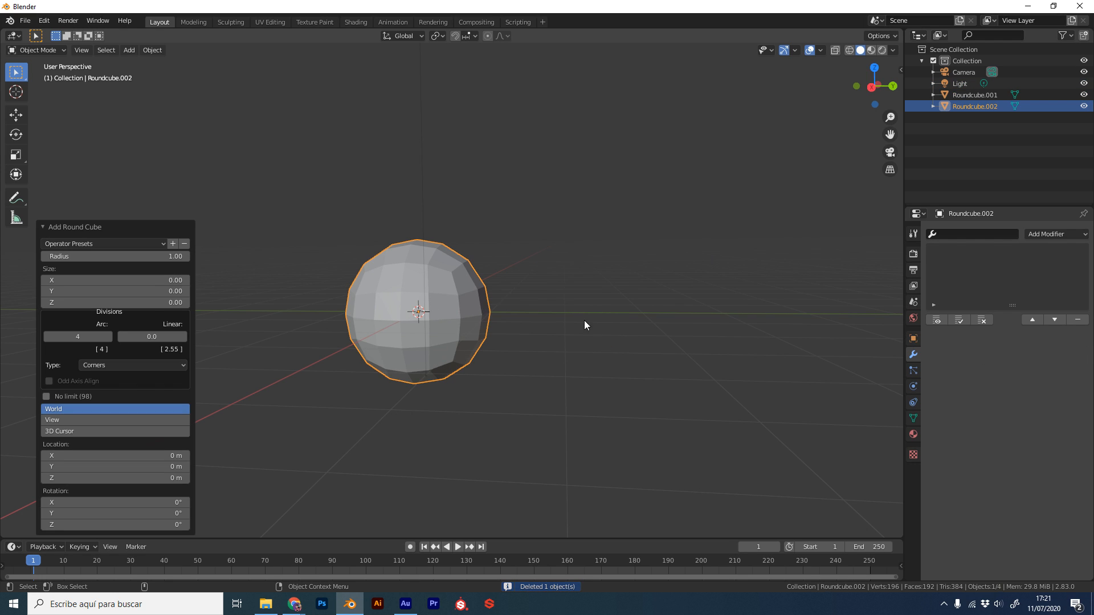
{"action": "left_click", "coordinate": [547, 154]}
{"action": "middle_click_drag", "start_coordinate": [449, 293], "coordinate": [532, 295]}
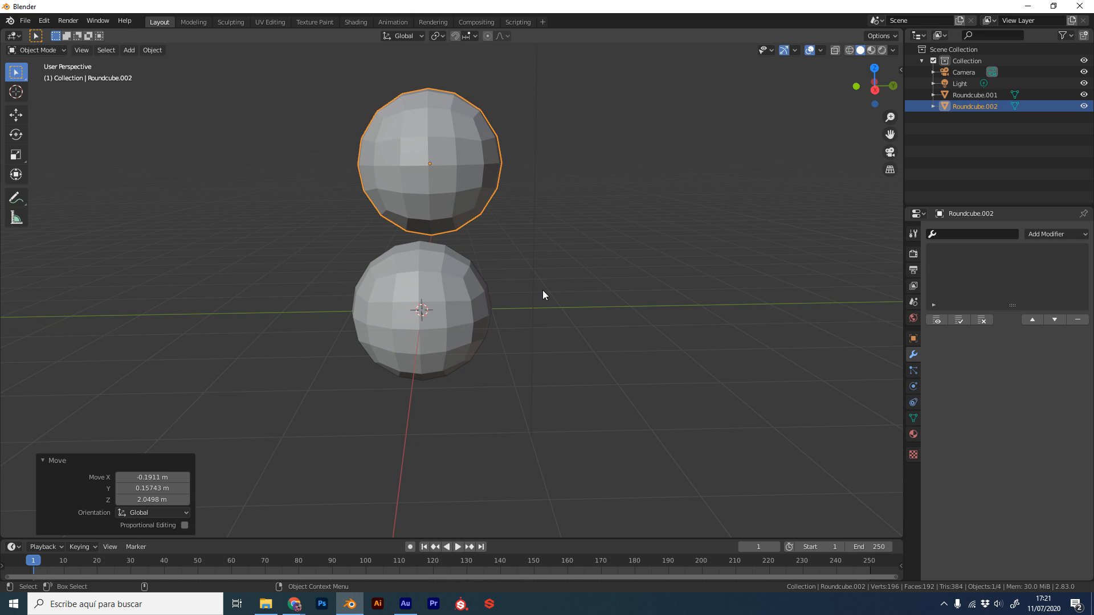
{"action": "key", "text": "Delete"}
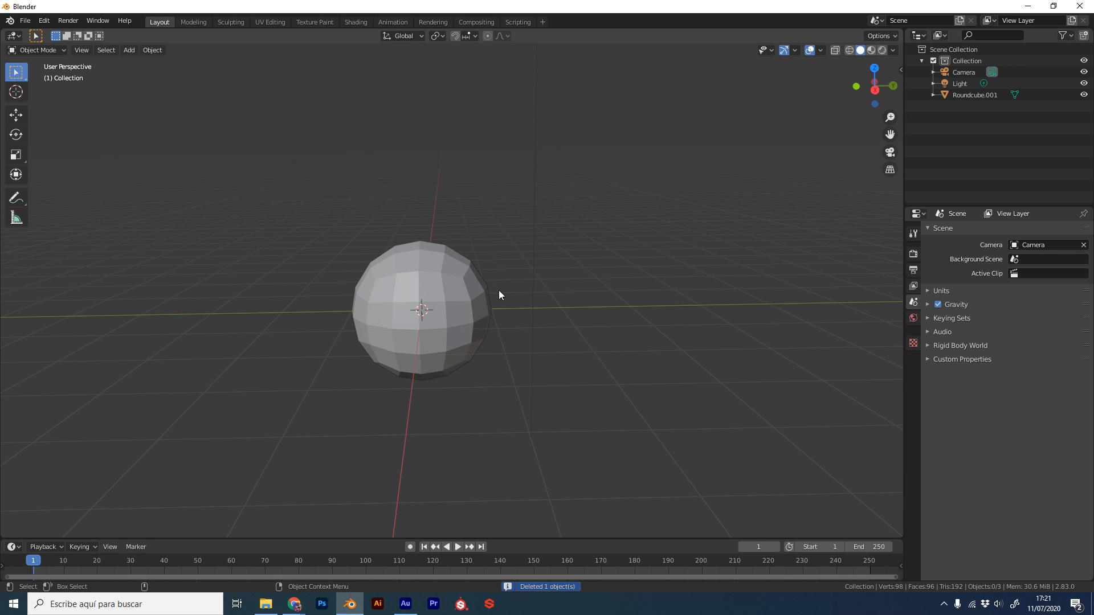
Put the quadsphere in Sculpt Mode with a 172 px brush and voxel-remesh it at a finer voxel size
{"action": "middle_click_drag", "start_coordinate": [487, 315], "coordinate": [533, 282]}
{"action": "left_click", "coordinate": [474, 278]}
{"action": "middle_click_drag", "start_coordinate": [641, 299], "coordinate": [484, 264]}
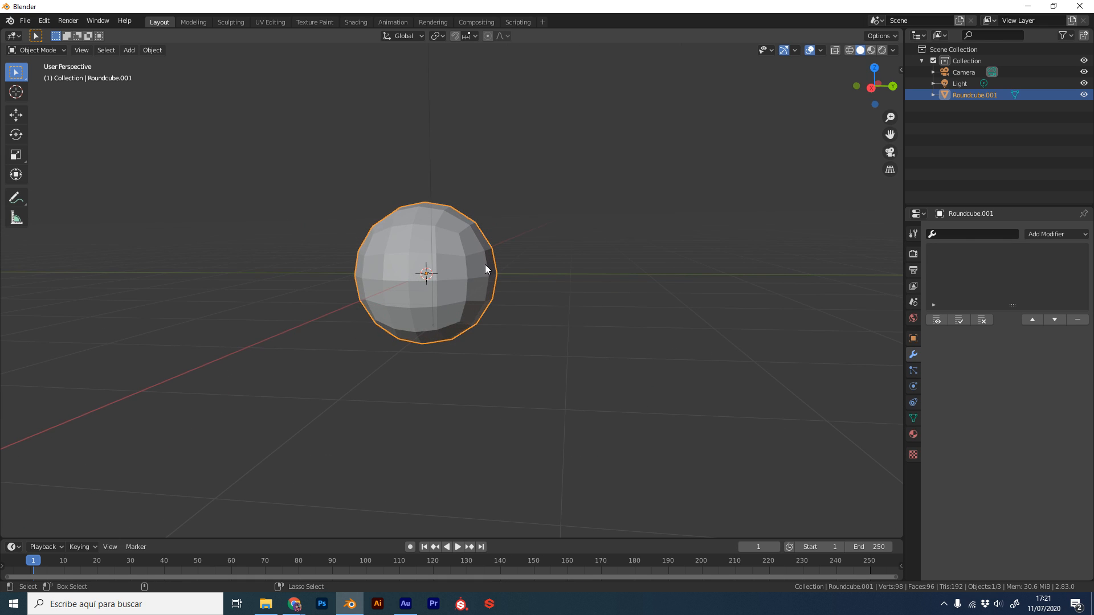
{"action": "key", "text": "ctrl+Tab"}
{"action": "left_click", "coordinate": [474, 327]}
{"action": "key", "text": "f"}
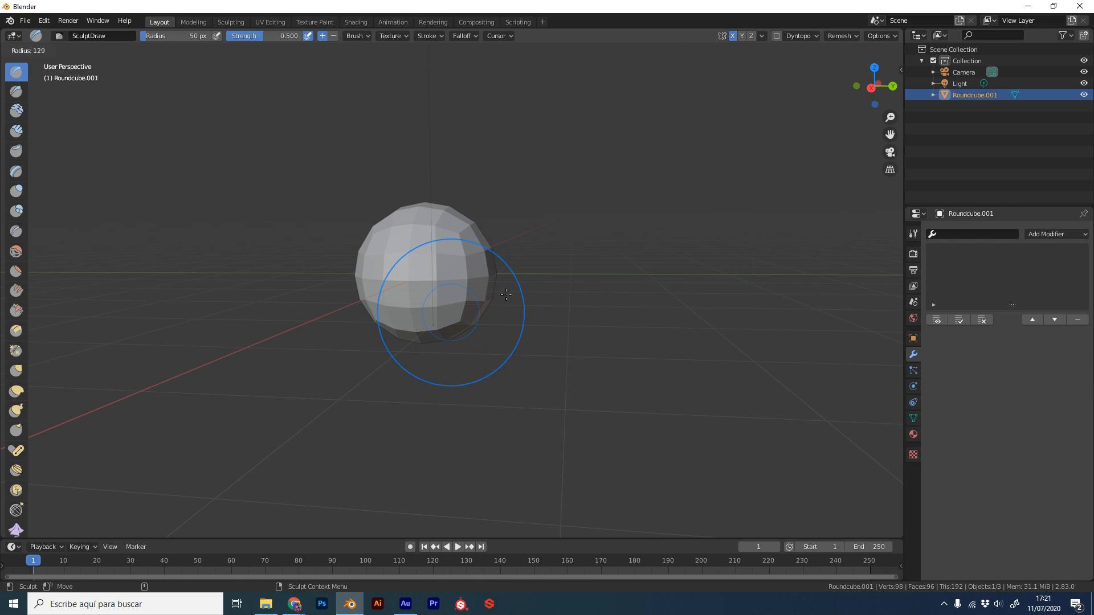
{"action": "left_click", "coordinate": [520, 286]}
{"action": "key", "text": "r"}
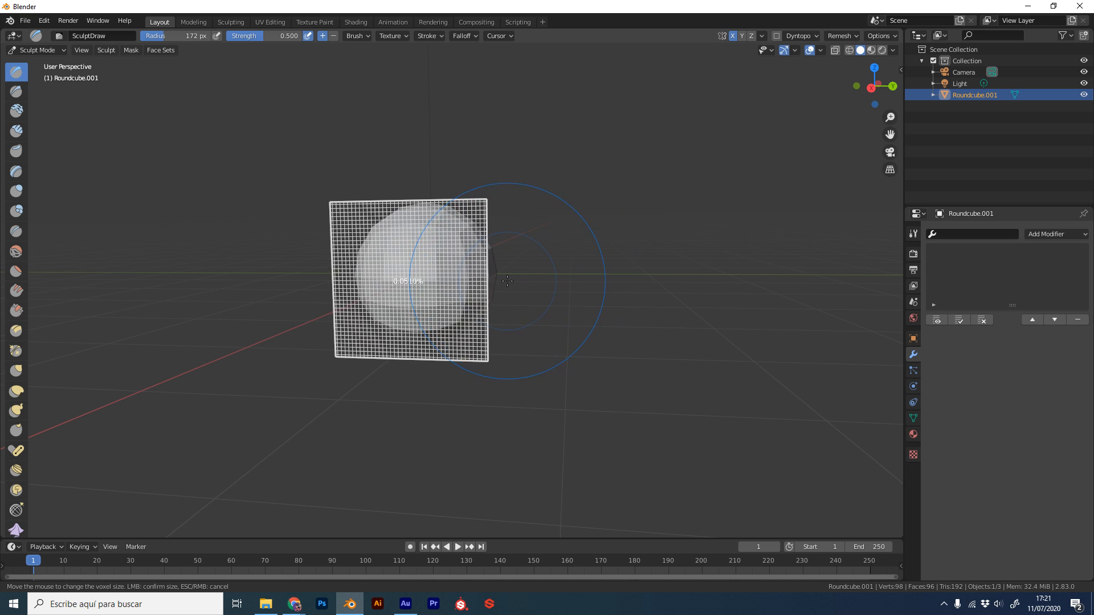
{"action": "middle_click_drag", "start_coordinate": [549, 289], "coordinate": [351, 272]}
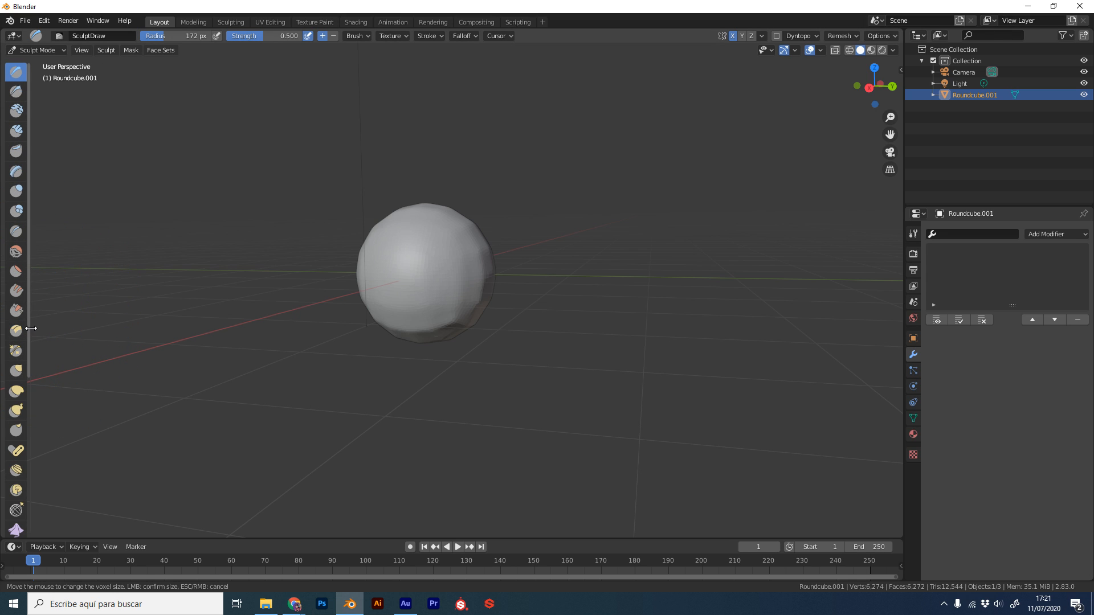
Widen the sculpt toolbar to two columns and choose the Grab brush with a 157 px radius
{"action": "left_click_drag", "start_coordinate": [32, 324], "coordinate": [52, 314]}
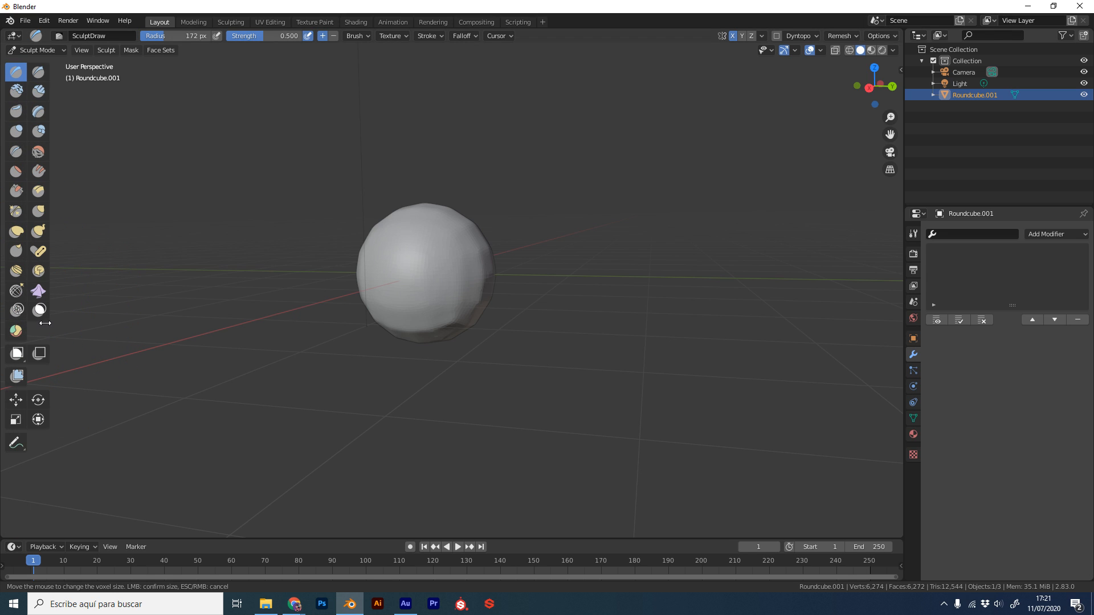
{"action": "left_click", "coordinate": [42, 215]}
{"action": "key", "text": "f"}
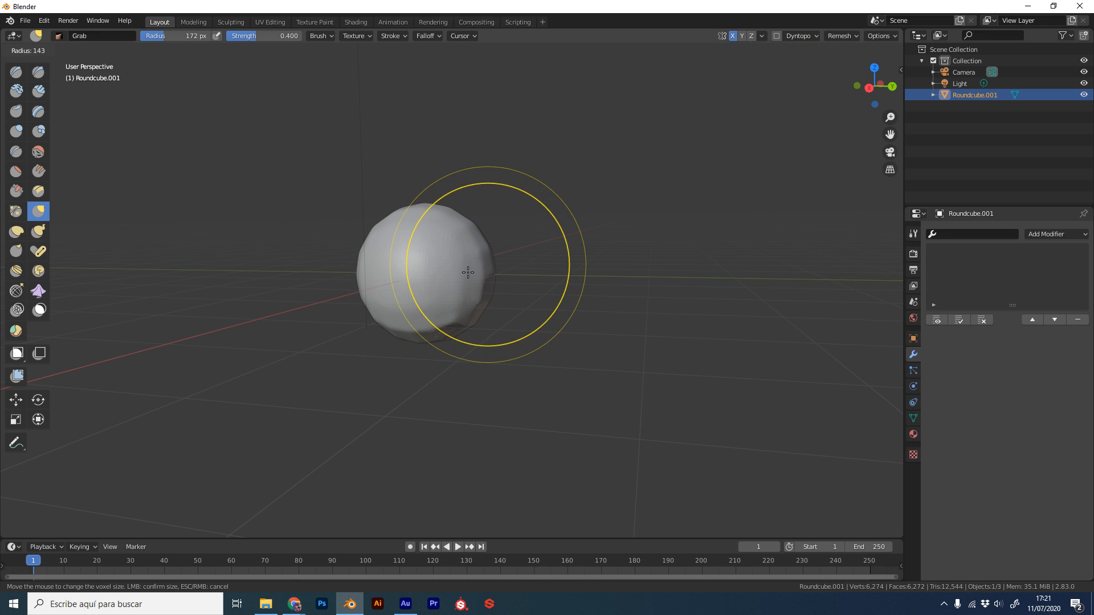
{"action": "left_click", "coordinate": [452, 305]}
{"action": "middle_click_drag", "start_coordinate": [456, 308], "coordinate": [510, 323]}
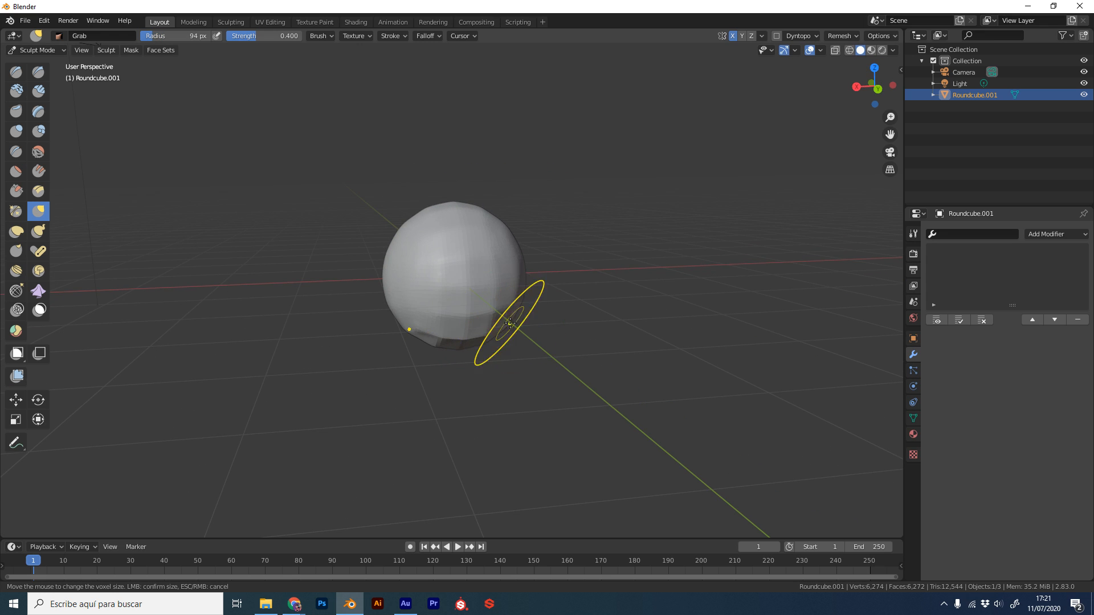
{"action": "key", "text": "f"}
{"action": "left_click", "coordinate": [605, 322]}
Pull the underside of the remeshed sphere down with the Grab brush into a long tapered shape
{"action": "left_click_drag", "start_coordinate": [517, 267], "coordinate": [465, 342], "text": "shift"}
{"action": "middle_click_drag", "start_coordinate": [464, 352], "coordinate": [443, 349]}
{"action": "left_click_drag", "start_coordinate": [463, 353], "coordinate": [480, 491]}
{"action": "middle_click_drag", "start_coordinate": [480, 491], "coordinate": [639, 359]}
{"action": "middle_click_drag", "start_coordinate": [555, 334], "coordinate": [537, 334]}
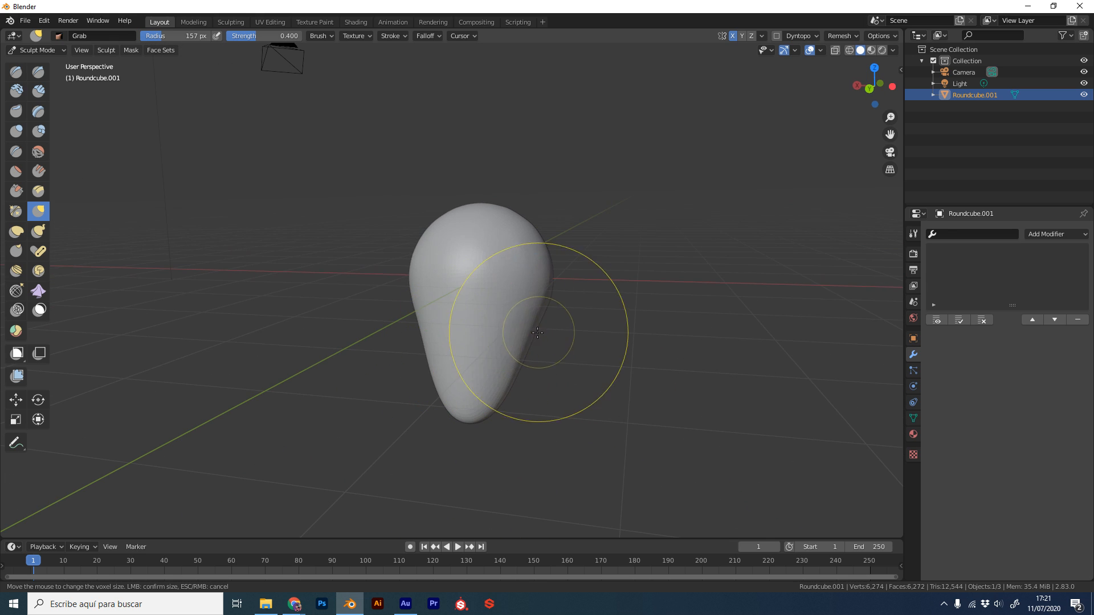
Narrow and thicken the tapered lower part into a neck with the Grab brush, remeshing it along the way
{"action": "left_click_drag", "start_coordinate": [533, 333], "coordinate": [498, 341]}
{"action": "middle_click_drag", "start_coordinate": [488, 361], "coordinate": [385, 368]}
{"action": "left_click_drag", "start_coordinate": [486, 393], "coordinate": [524, 402]}
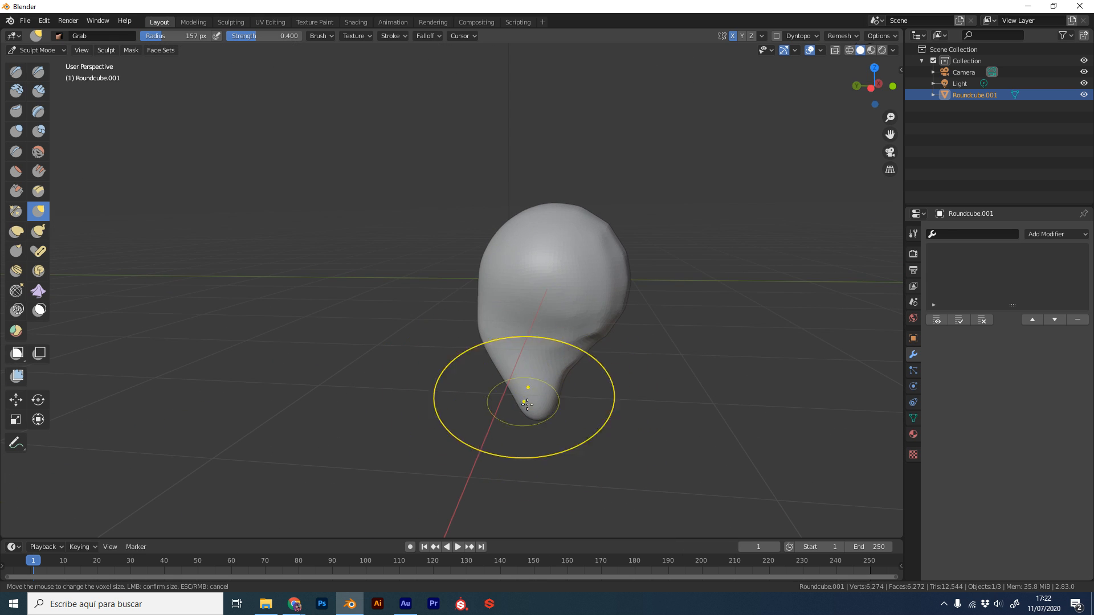
{"action": "left_click_drag", "start_coordinate": [504, 347], "coordinate": [550, 360]}
{"action": "key", "text": "ctrl+r"}
{"action": "middle_click_drag", "start_coordinate": [572, 380], "coordinate": [663, 362]}
{"action": "left_click_drag", "start_coordinate": [535, 392], "coordinate": [616, 402]}
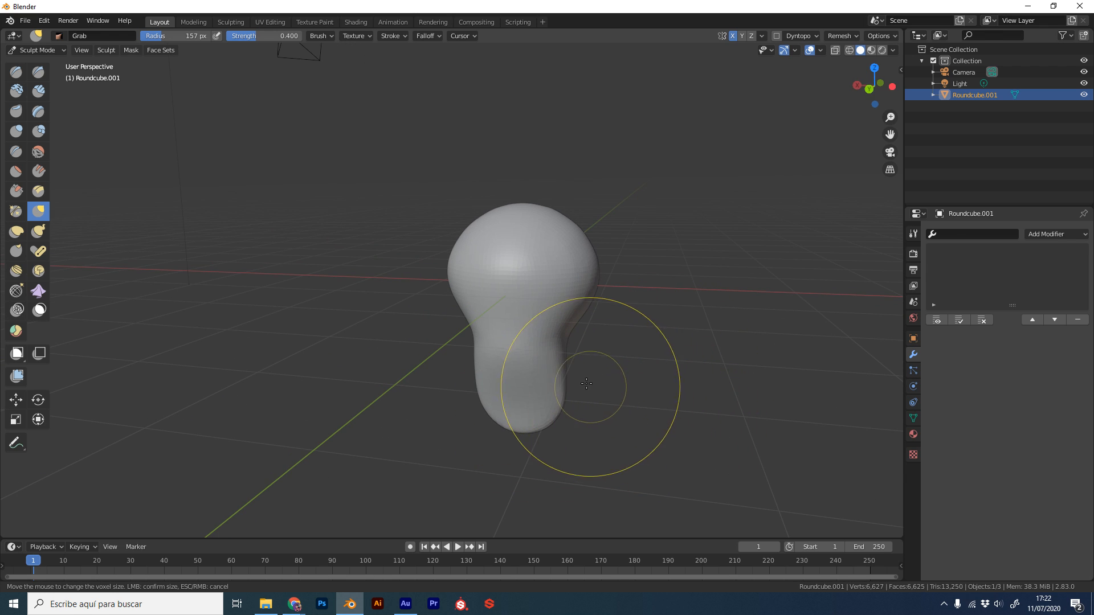
Pull two symmetrical arms out of the neck's base with an 84 px Grab brush and remesh the figure
{"action": "key", "text": "f"}
{"action": "left_click", "coordinate": [542, 388]}
{"action": "left_click_drag", "start_coordinate": [546, 394], "coordinate": [657, 424]}
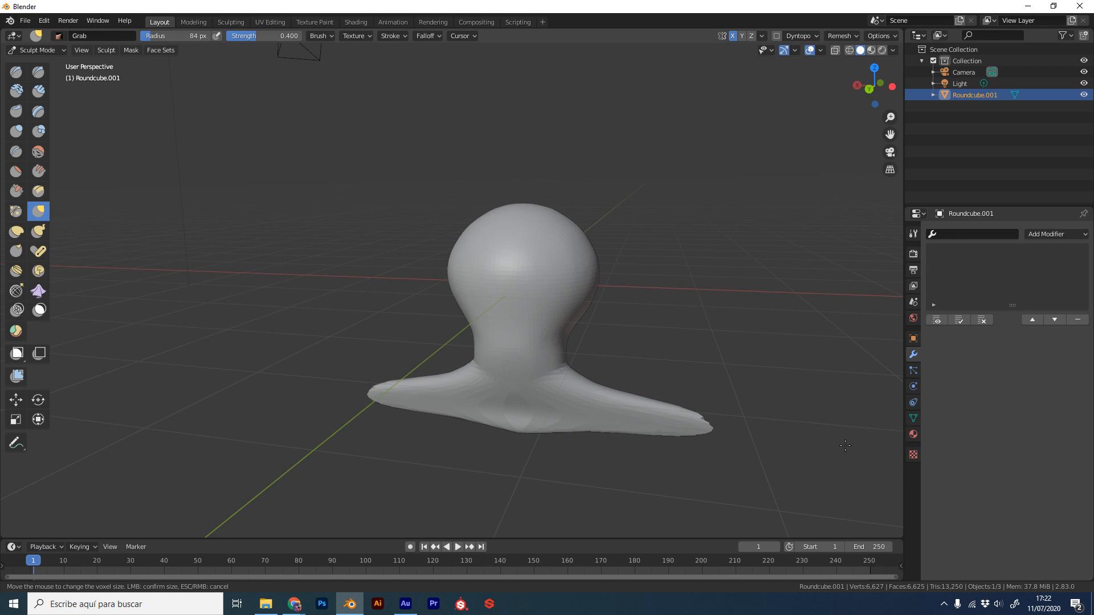
{"action": "key", "text": "ctrl+f"}
{"action": "left_click", "coordinate": [695, 371]}
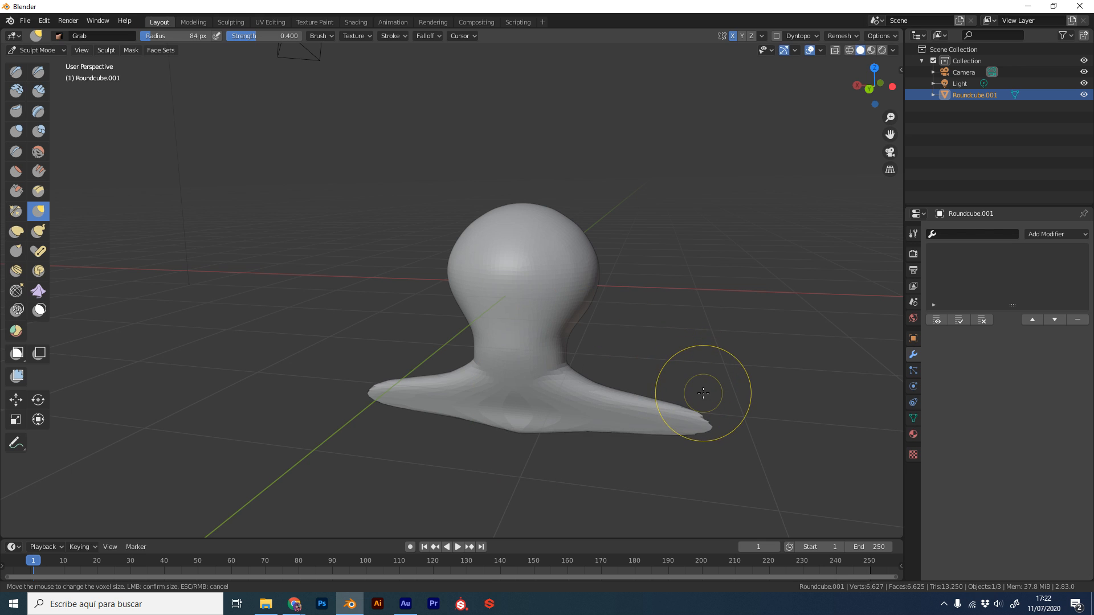
Bend the symmetrical arms downward and stretch them thinner with the Grab brush
{"action": "mouse_move", "coordinate": [705, 397]}
{"action": "middle_mouse_down"}
{"action": "mouse_move", "coordinate": [644, 389]}
{"action": "mouse_move", "coordinate": [655, 403]}
{"action": "mouse_move", "coordinate": [625, 402]}
{"action": "middle_mouse_up"}
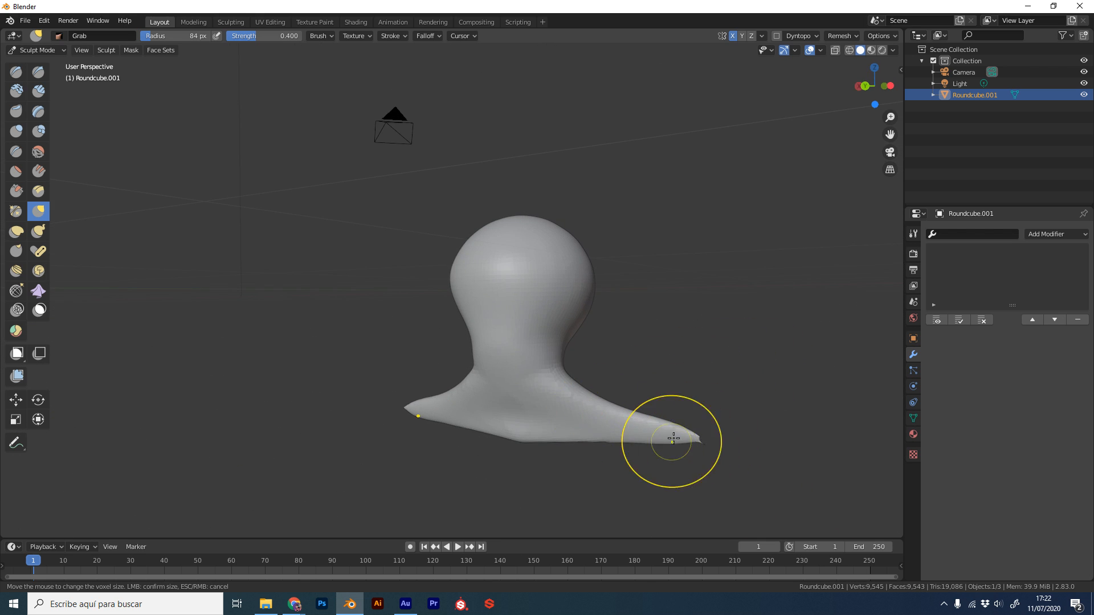
{"action": "middle_click_drag", "start_coordinate": [673, 437], "coordinate": [692, 450]}
{"action": "left_click_drag", "start_coordinate": [692, 450], "coordinate": [708, 464]}
{"action": "middle_click_drag", "start_coordinate": [708, 464], "coordinate": [652, 411]}
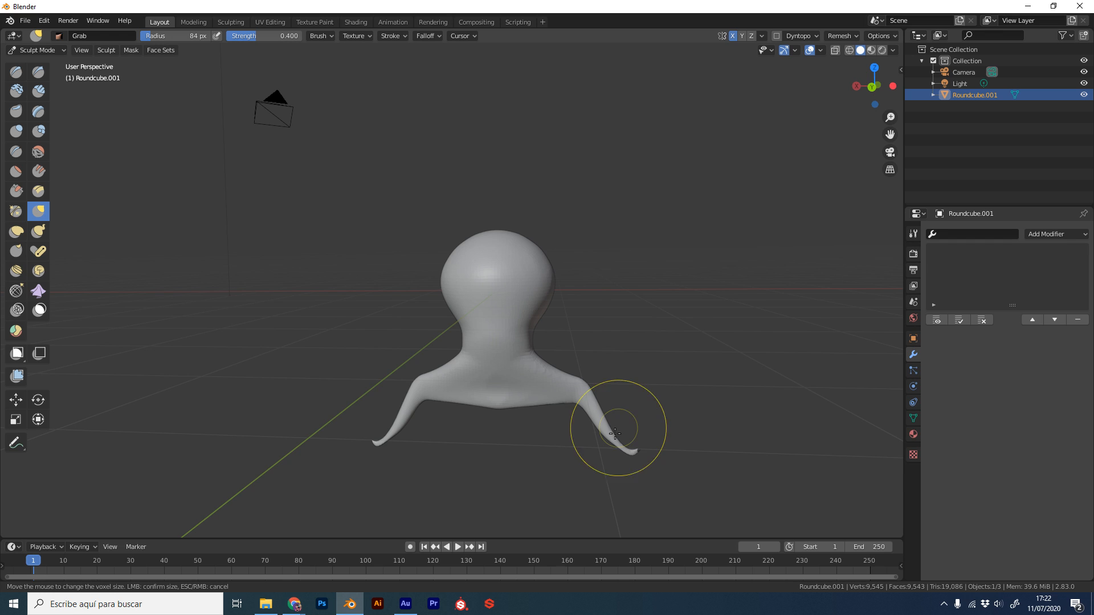
{"action": "mouse_move", "coordinate": [615, 433]}
{"action": "middle_mouse_down"}
{"action": "mouse_move", "coordinate": [633, 383]}
{"action": "mouse_move", "coordinate": [626, 397]}
{"action": "middle_mouse_up"}
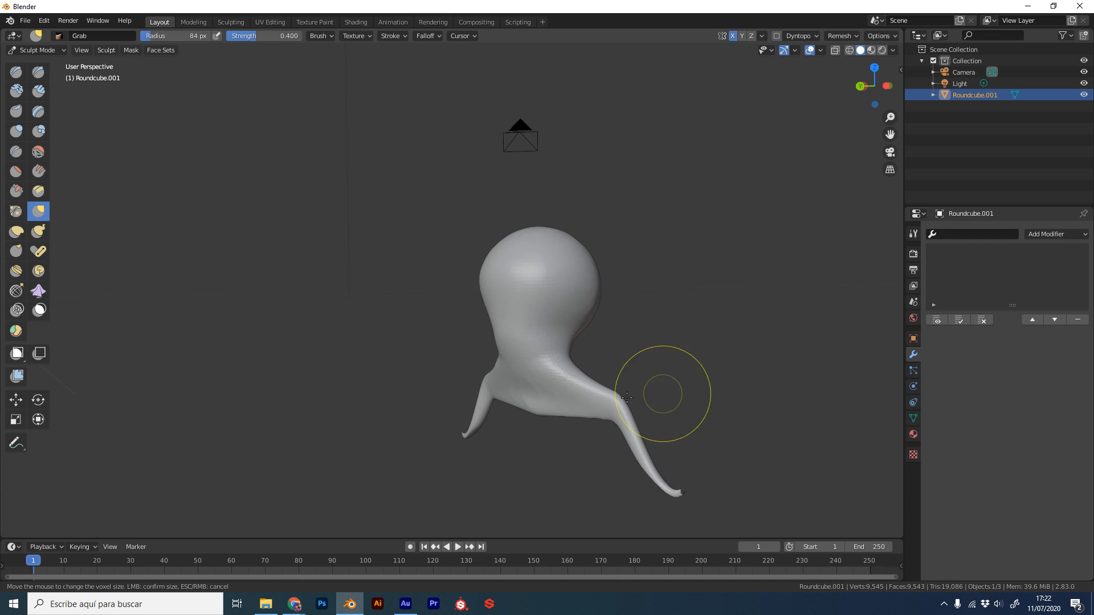
{"action": "middle_click_drag", "start_coordinate": [718, 381], "coordinate": [691, 381]}
Delete the sculpted figure in Object Mode and add a new round cube in its place
{"action": "key", "text": "ctrl+Tab"}
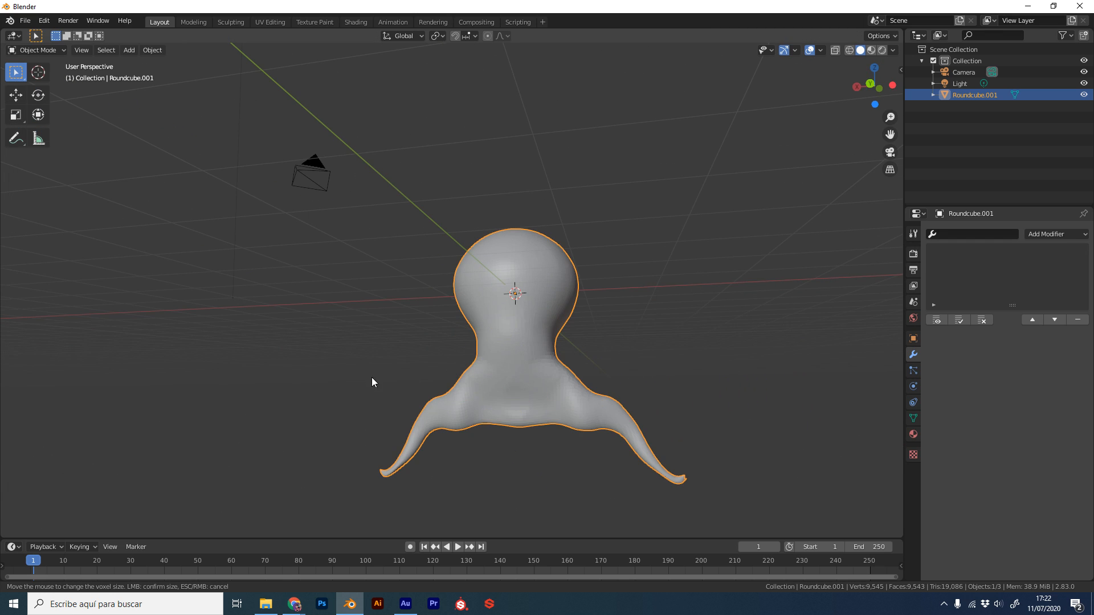
{"action": "key", "text": "Delete"}
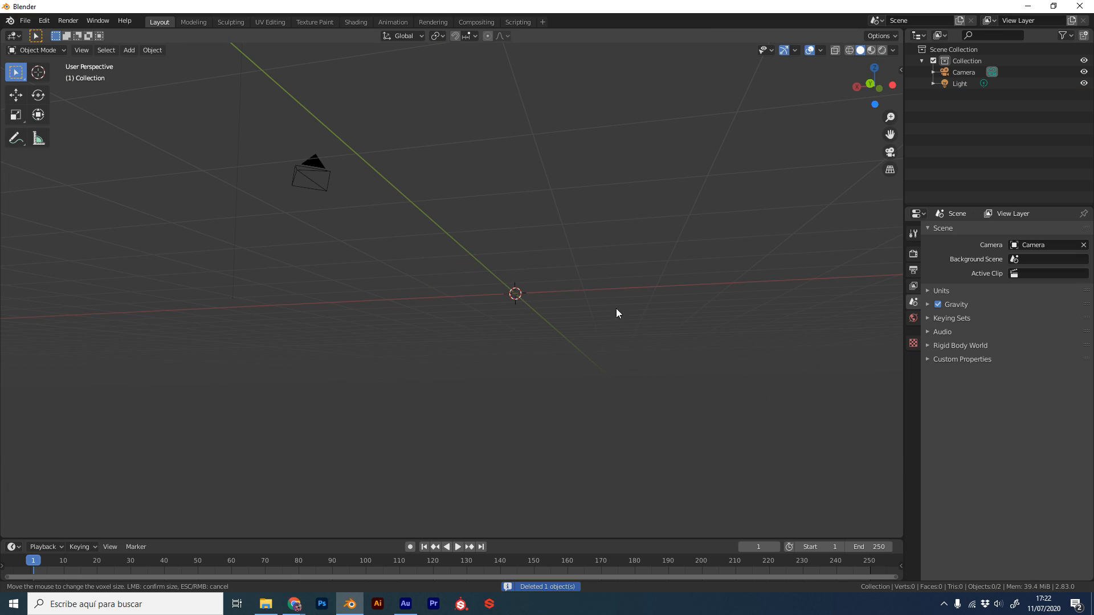
{"action": "key", "text": "q"}
{"action": "left_click", "coordinate": [563, 312]}
{"action": "middle_click_drag", "start_coordinate": [623, 313], "coordinate": [556, 301]}
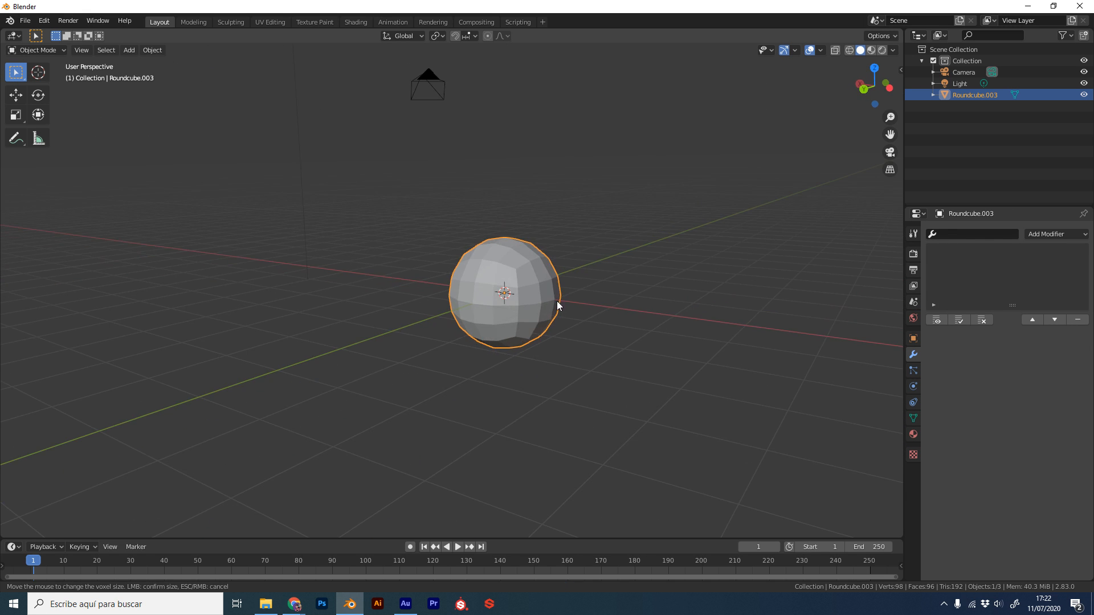
{"action": "scroll", "coordinate": [597, 284], "scroll_direction": "up", "scroll_amount": 3}
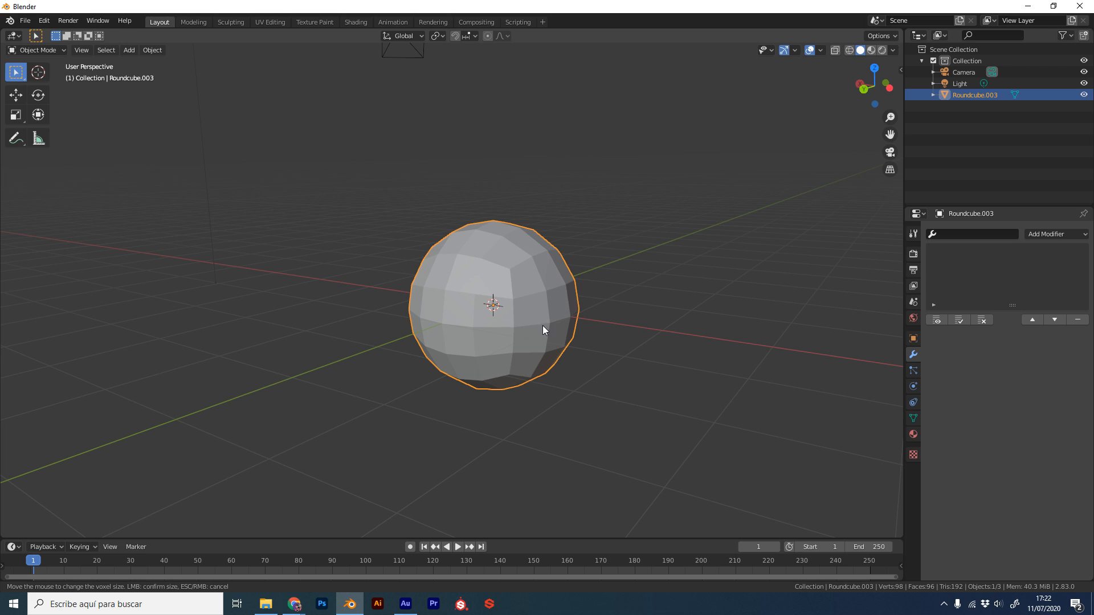
Sculpt the low-poly round cube with a 220 px Grab brush, pulling its front underside down into a jaw shape
{"action": "key", "text": "ctrl+Tab"}
{"action": "key", "text": "f"}
{"action": "left_click", "coordinate": [604, 273]}
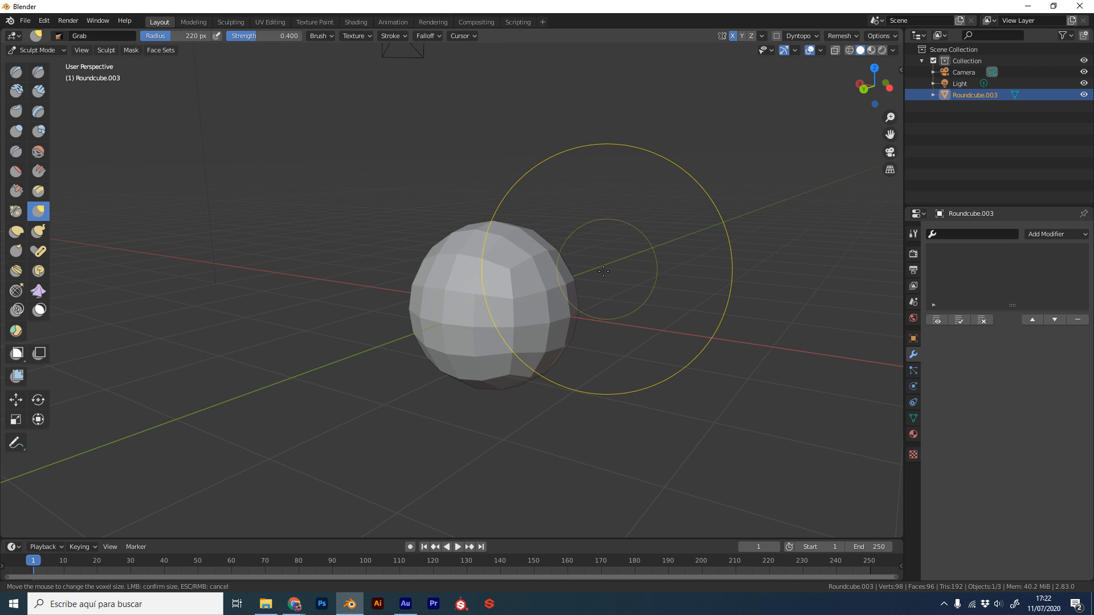
{"action": "left_click_drag", "start_coordinate": [474, 325], "coordinate": [479, 447]}
{"action": "middle_click_drag", "start_coordinate": [595, 370], "coordinate": [539, 341]}
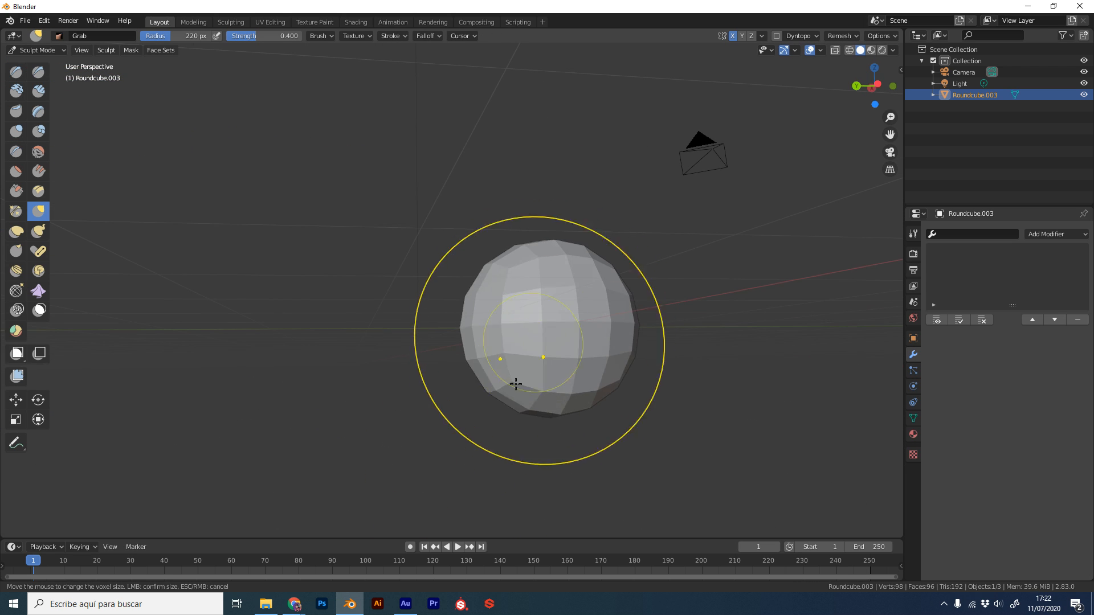
{"action": "left_click_drag", "start_coordinate": [510, 387], "coordinate": [499, 468]}
{"action": "mouse_move", "coordinate": [501, 428]}
{"action": "middle_mouse_down"}
{"action": "mouse_move", "coordinate": [604, 386]}
{"action": "mouse_move", "coordinate": [579, 392]}
{"action": "mouse_move", "coordinate": [610, 420]}
{"action": "middle_mouse_up"}
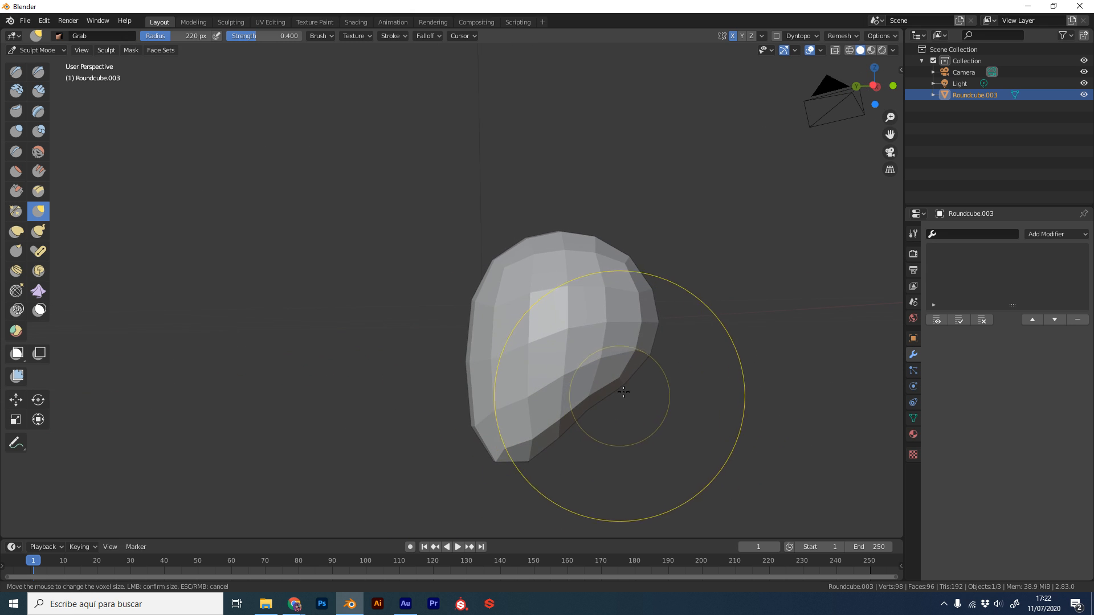
{"action": "key", "text": "ctrl+2"}
{"action": "key", "text": "g"}
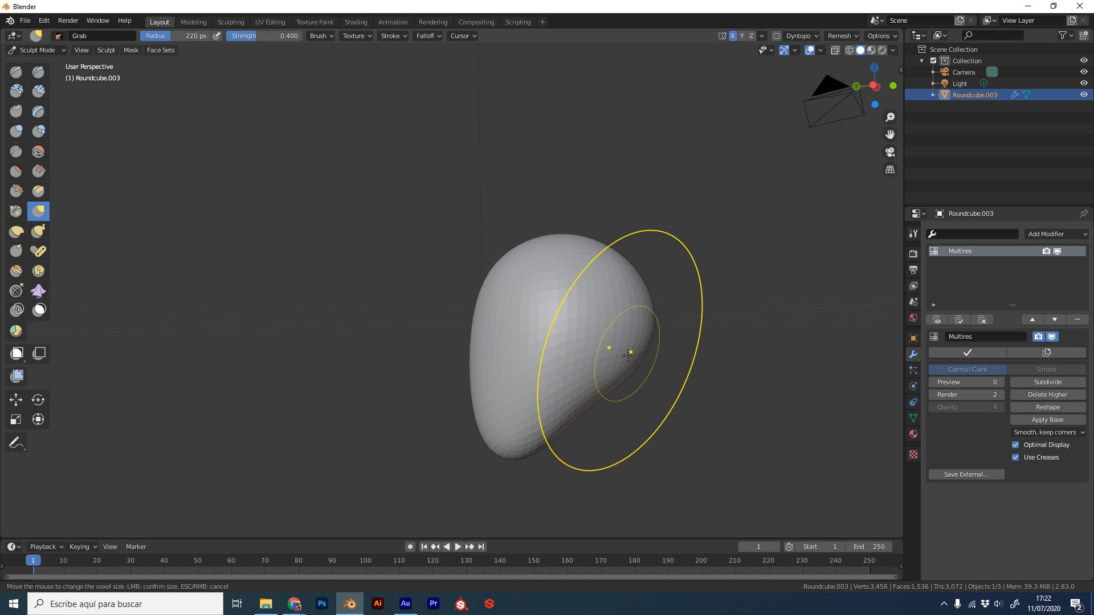
{"action": "left_click", "coordinate": [1078, 320]}
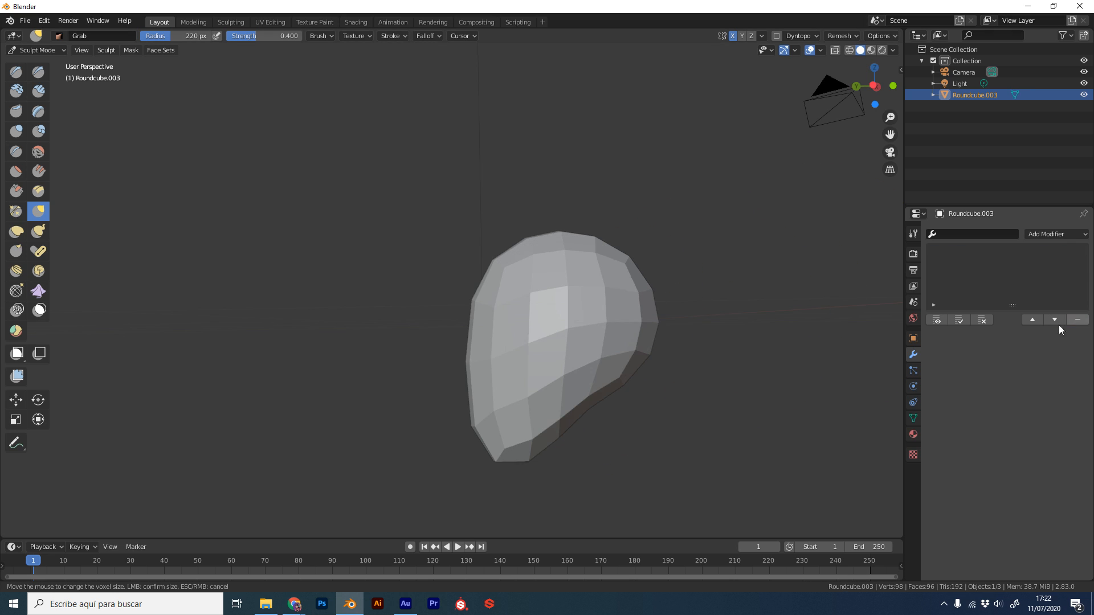
In Object Mode, add a Subdivision Surface modifier to the sculpted head shape with viewport level 2
{"action": "key", "text": "ctrl+Tab"}
{"action": "left_click", "coordinate": [447, 391]}
{"action": "key", "text": "ctrl+2"}
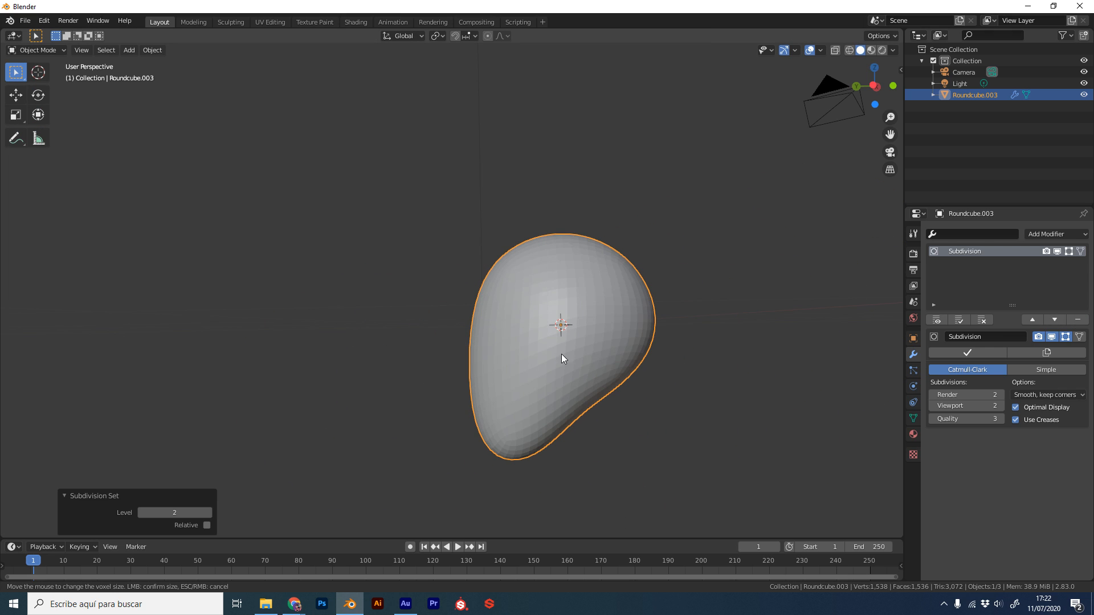
{"action": "middle_click_drag", "start_coordinate": [810, 348], "coordinate": [769, 342]}
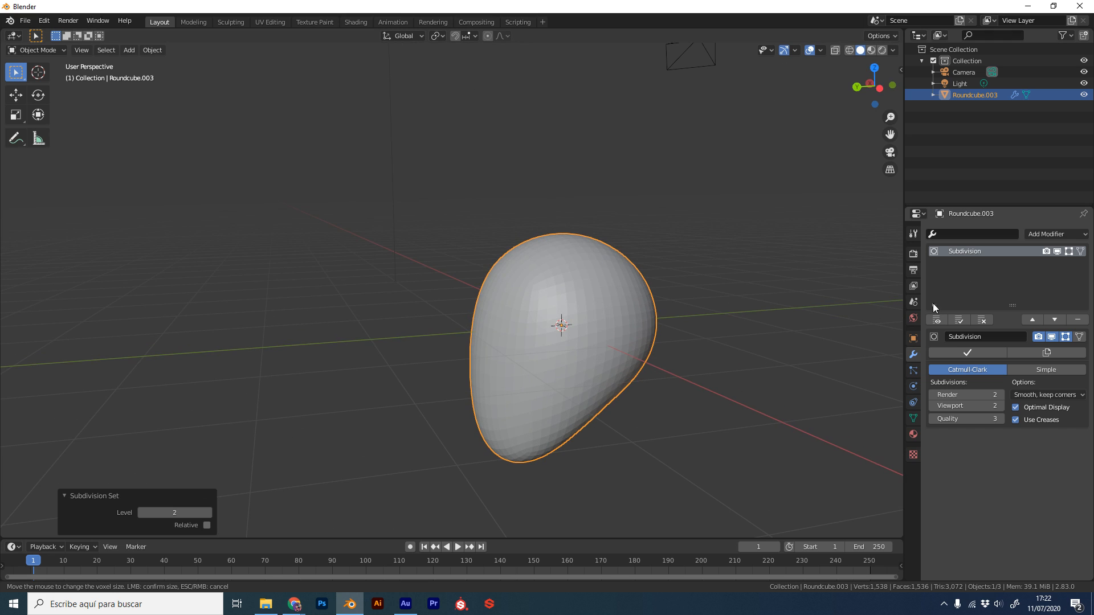
{"action": "left_click", "coordinate": [934, 407]}
{"action": "left_click", "coordinate": [1001, 406]}
{"action": "mouse_move", "coordinate": [826, 399]}
{"action": "middle_mouse_down"}
{"action": "mouse_move", "coordinate": [723, 361]}
{"action": "mouse_move", "coordinate": [595, 333]}
{"action": "mouse_move", "coordinate": [569, 342]}
{"action": "middle_mouse_up"}
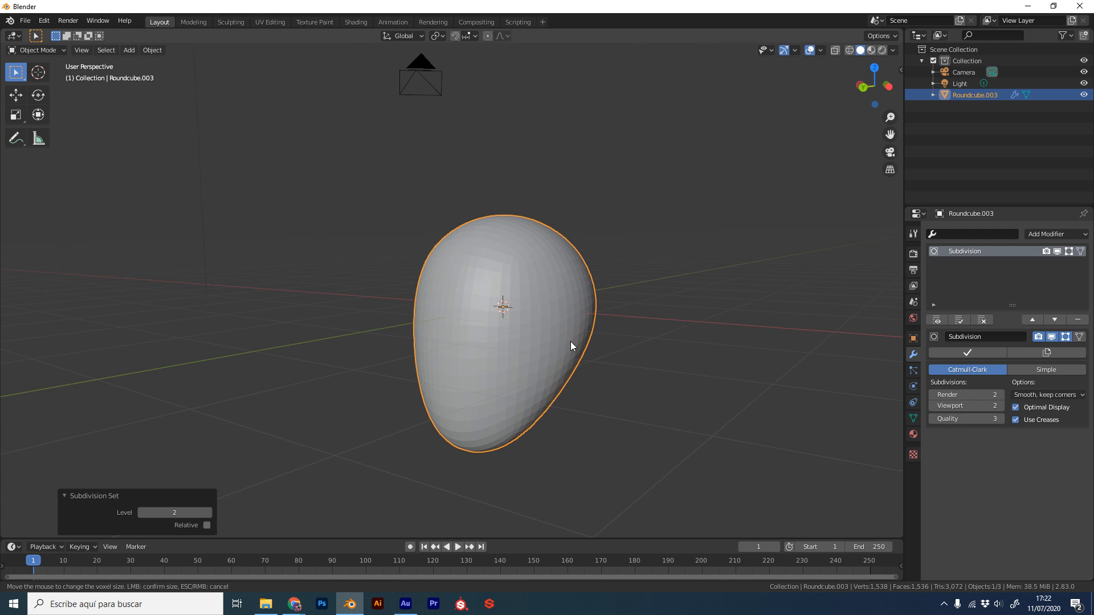
Pull the chin and the back of the subdivided head with the 220 px Grab brush in Sculpt Mode, and return to Object Mode
{"action": "key", "text": "ctrl+Tab"}
{"action": "left_click", "coordinate": [544, 329]}
{"action": "left_click_drag", "start_coordinate": [510, 440], "coordinate": [494, 450]}
{"action": "middle_click_drag", "start_coordinate": [633, 382], "coordinate": [565, 379]}
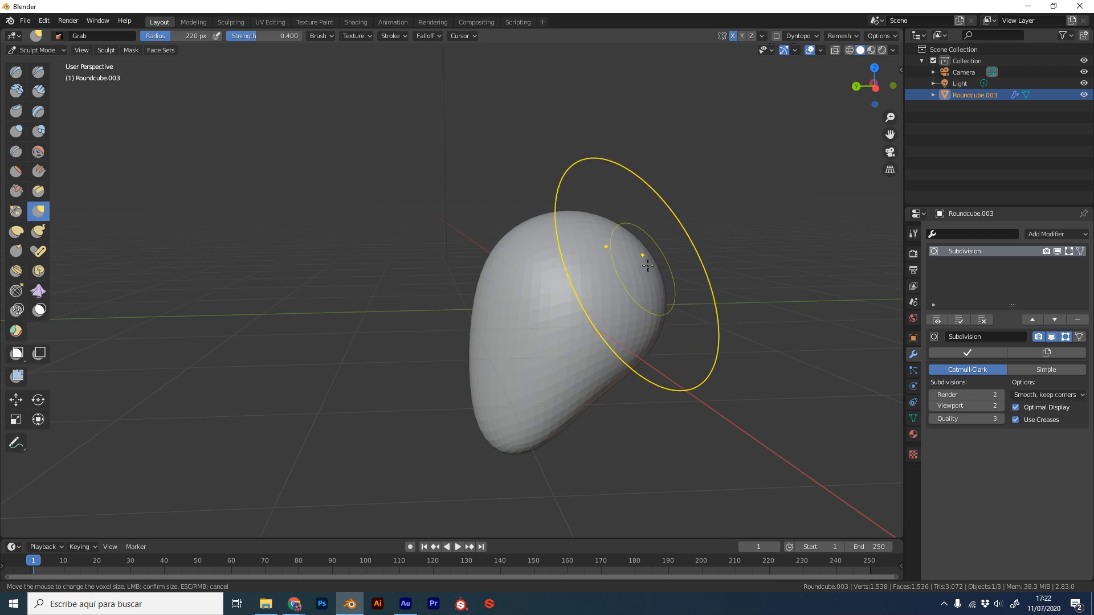
{"action": "left_click_drag", "start_coordinate": [640, 256], "coordinate": [789, 143]}
{"action": "mouse_move", "coordinate": [650, 337]}
{"action": "middle_mouse_down"}
{"action": "mouse_move", "coordinate": [710, 379]}
{"action": "mouse_move", "coordinate": [891, 330]}
{"action": "mouse_move", "coordinate": [530, 403]}
{"action": "mouse_move", "coordinate": [594, 376]}
{"action": "mouse_move", "coordinate": [557, 315]}
{"action": "mouse_move", "coordinate": [518, 449]}
{"action": "mouse_move", "coordinate": [514, 310]}
{"action": "middle_mouse_up"}
{"action": "mouse_move", "coordinate": [511, 354]}
{"action": "middle_mouse_down"}
{"action": "mouse_move", "coordinate": [619, 333]}
{"action": "mouse_move", "coordinate": [669, 297]}
{"action": "middle_mouse_up"}
{"action": "key", "text": "ctrl+Tab"}
{"action": "middle_click_drag", "start_coordinate": [624, 353], "coordinate": [538, 387]}
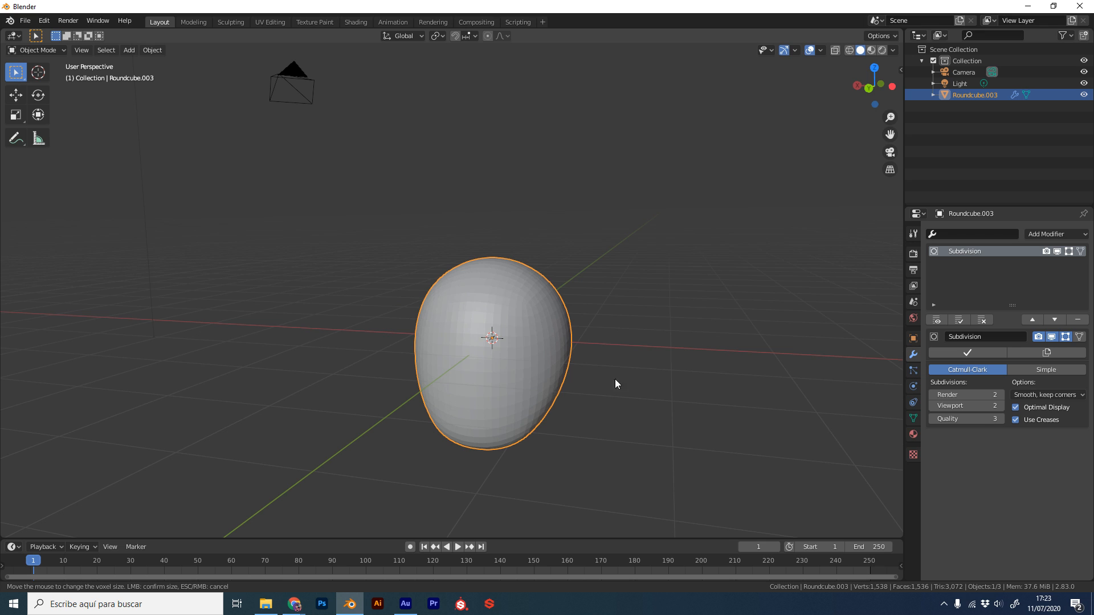
{"action": "middle_click_drag", "start_coordinate": [615, 379], "coordinate": [582, 290]}
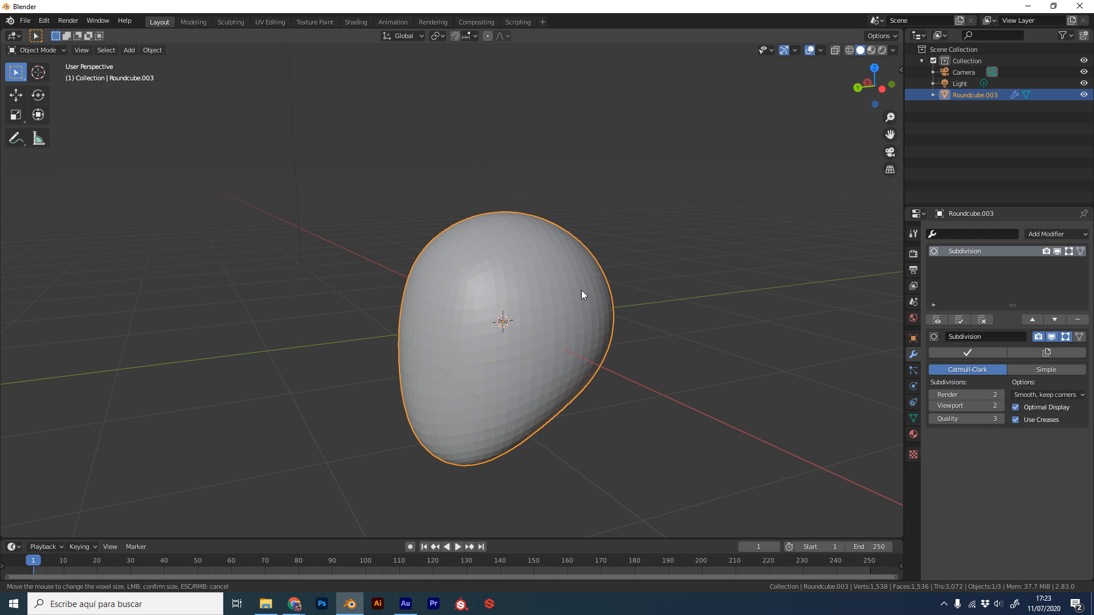
Switch the head back and forth between Sculpt Mode and Object Mode, finishing in Object Mode
{"action": "key", "text": "ctrl+Tab"}
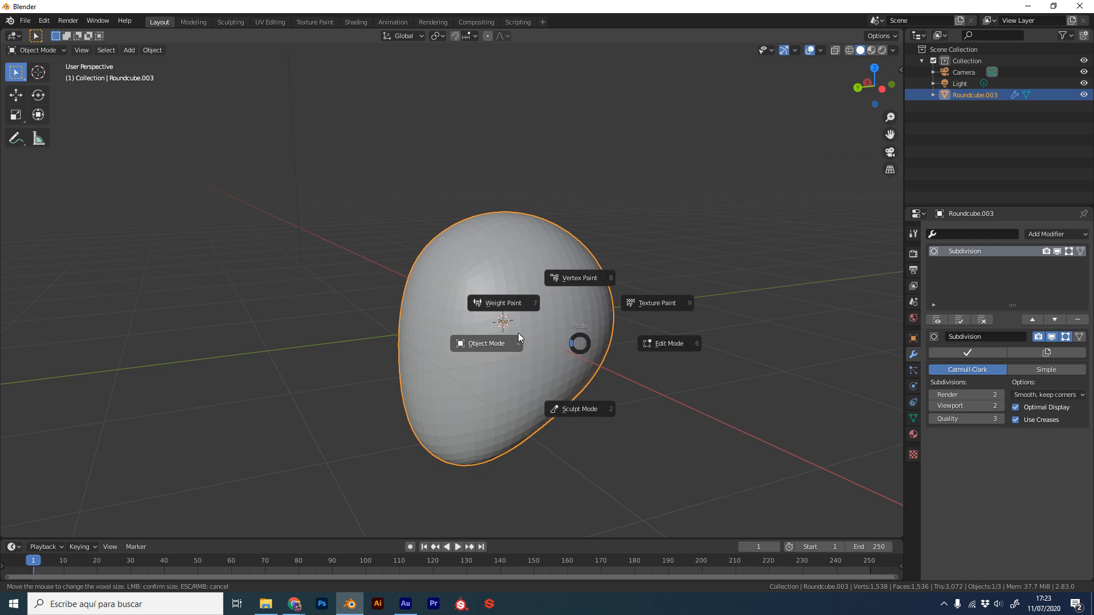
{"action": "left_click", "coordinate": [526, 347]}
{"action": "key", "text": "ctrl+Tab"}
{"action": "left_click", "coordinate": [566, 486]}
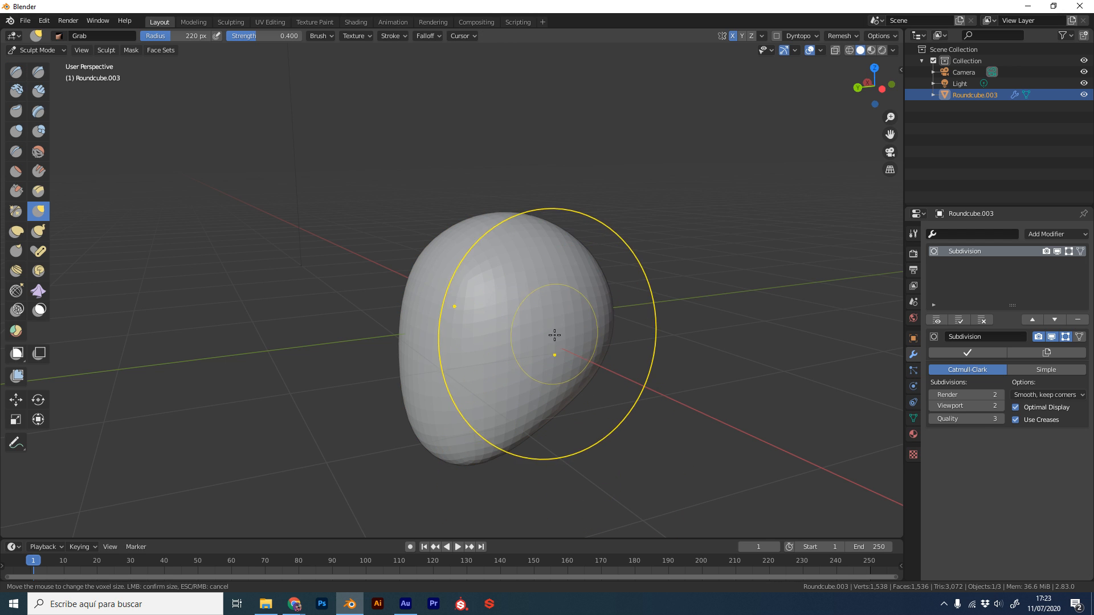
{"action": "key", "text": "ctrl+Tab"}
{"action": "left_click", "coordinate": [382, 338]}
{"action": "key", "text": "ctrl+Tab"}
{"action": "left_click", "coordinate": [538, 399]}
{"action": "key", "text": "ctrl+Tab"}
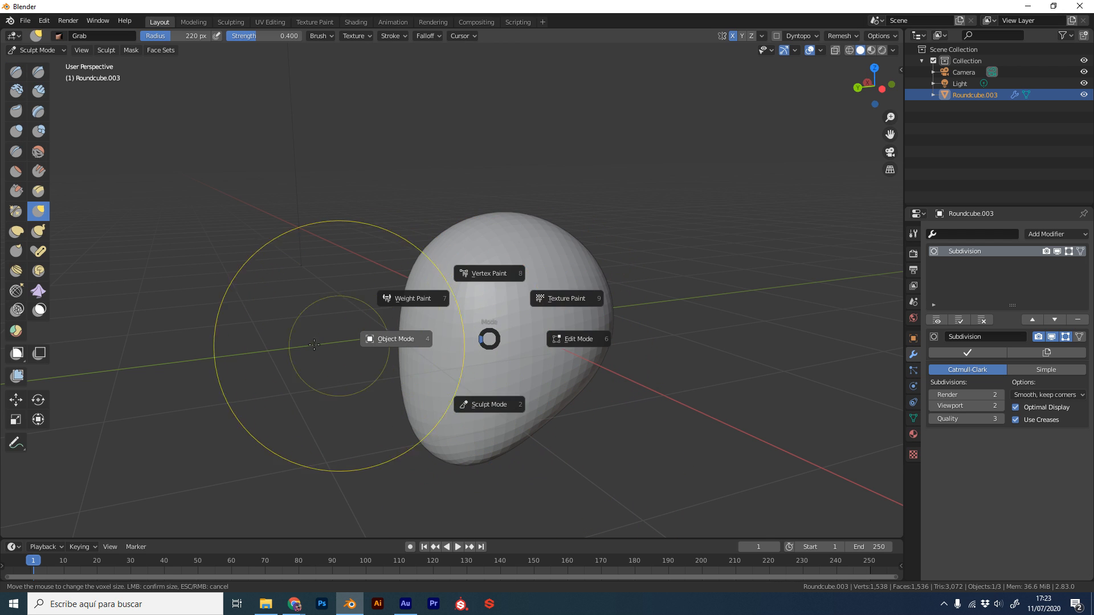
{"action": "left_click", "coordinate": [338, 342]}
{"action": "key", "text": "ctrl+Tab"}
{"action": "left_click", "coordinate": [501, 422]}
{"action": "key", "text": "ctrl+Tab"}
{"action": "left_click", "coordinate": [457, 335]}
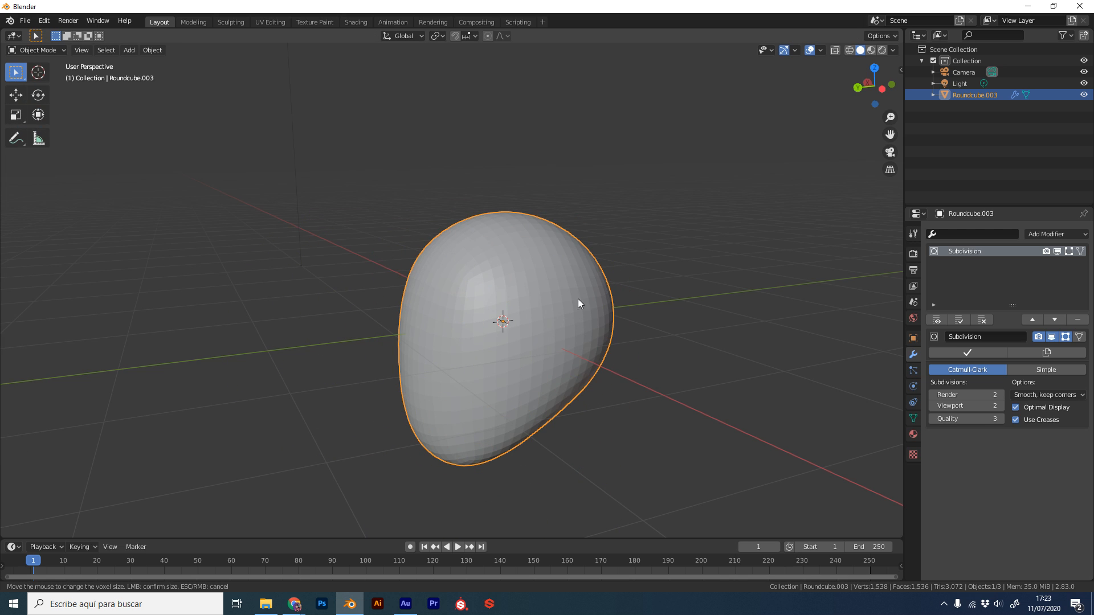
Open the head's cage mesh in Edit Mode and return to Object Mode
{"action": "key", "text": "ctrl+Tab"}
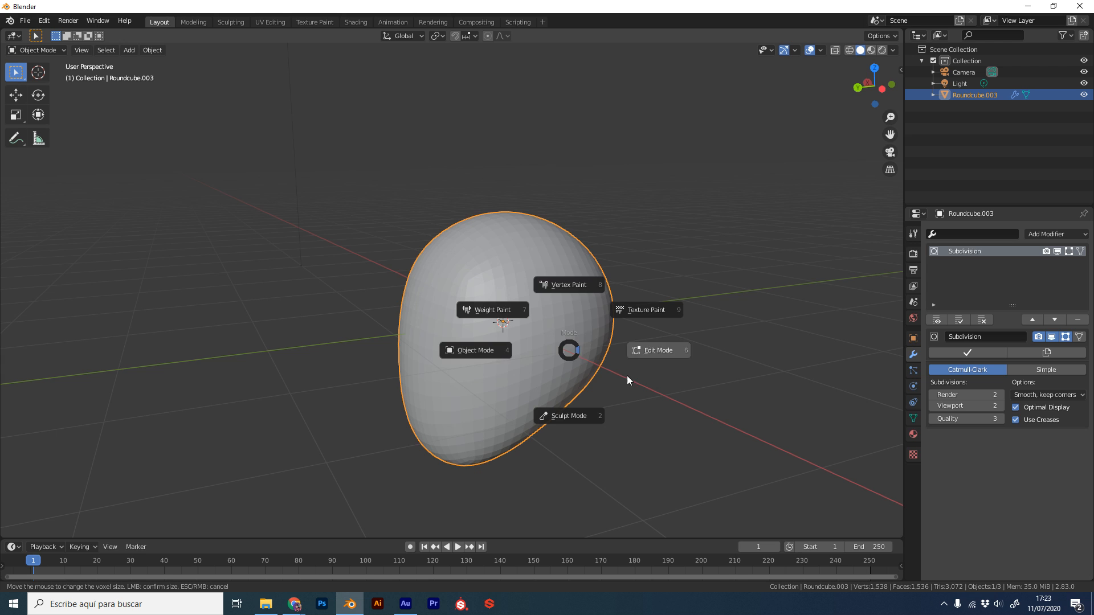
{"action": "left_click", "coordinate": [658, 351]}
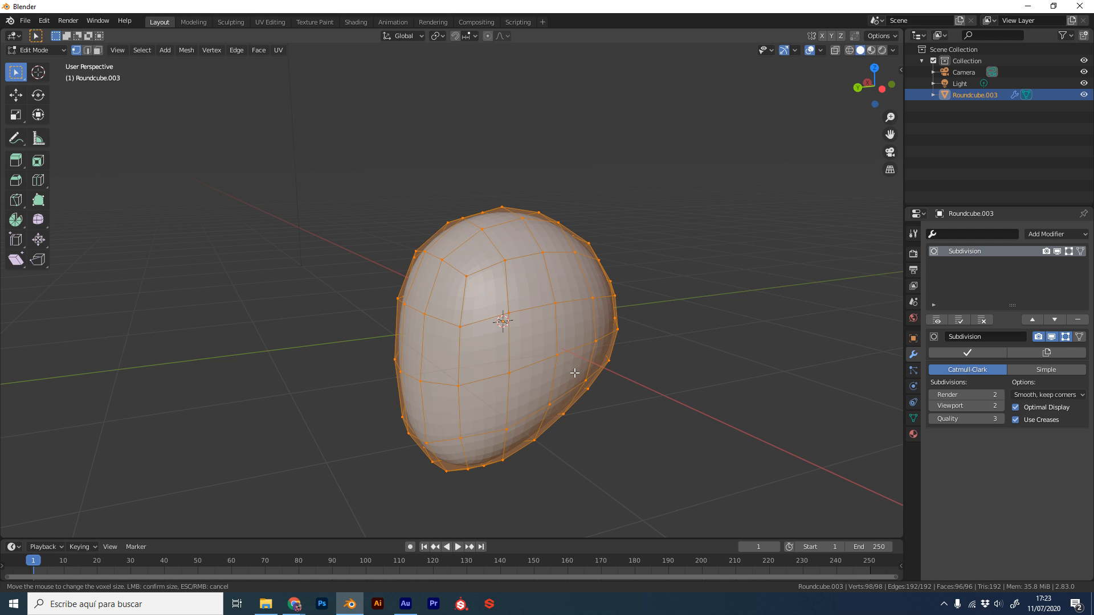
{"action": "key", "text": "Tab"}
{"action": "middle_click_drag", "start_coordinate": [589, 320], "coordinate": [549, 349]}
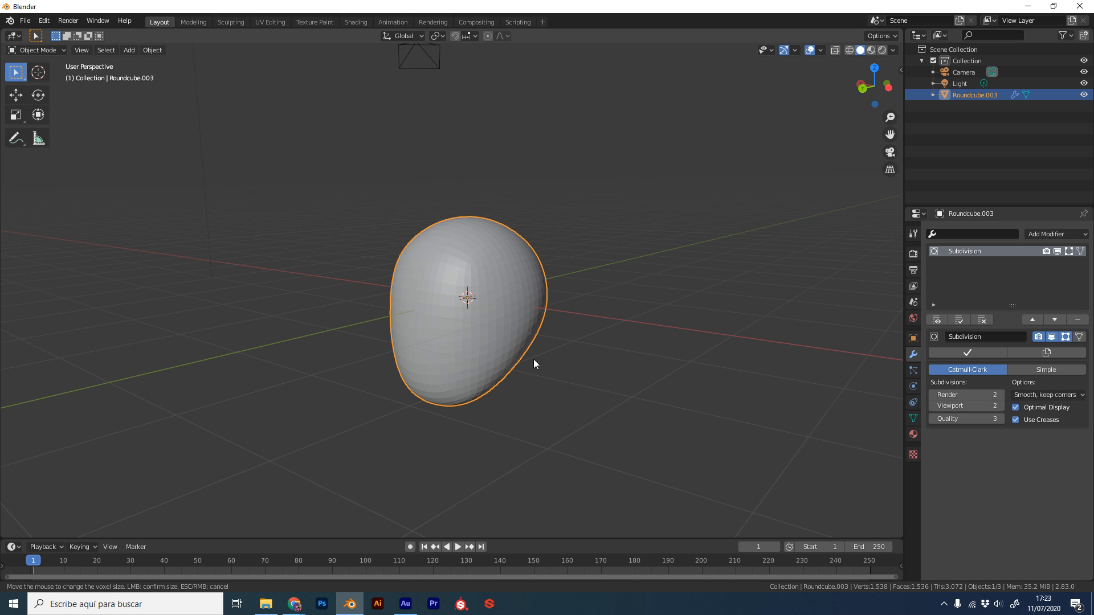
{"action": "middle_click_drag", "start_coordinate": [582, 311], "coordinate": [616, 311]}
Put the head into Sculpt Mode once more and return it to Object Mode
{"action": "key", "text": "ctrl+Tab"}
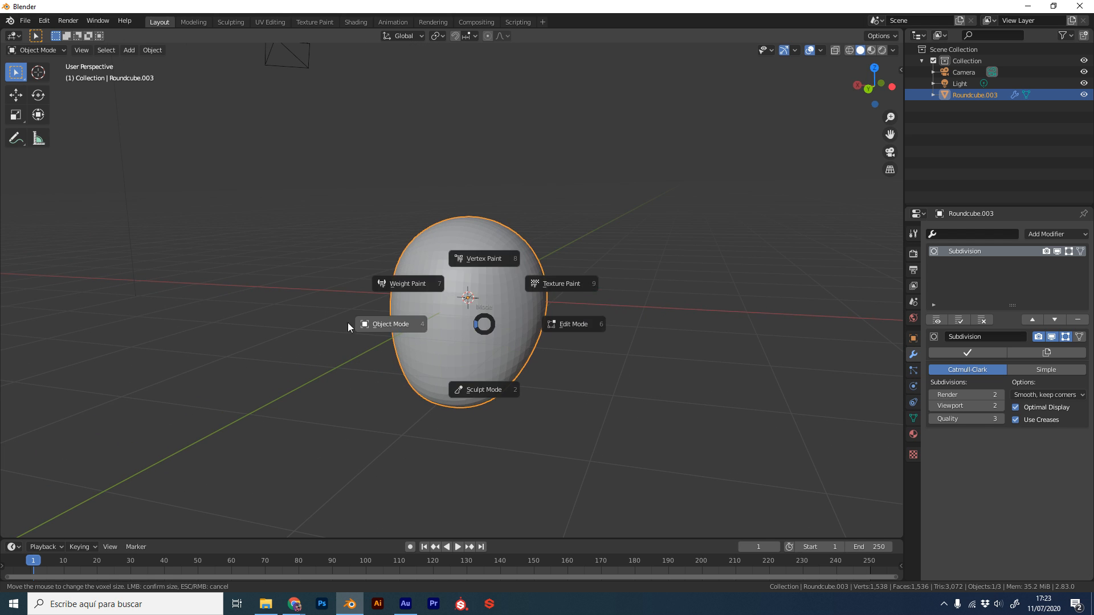
{"action": "left_click", "coordinate": [348, 322]}
{"action": "key", "text": "ctrl+Tab"}
{"action": "left_click", "coordinate": [520, 395]}
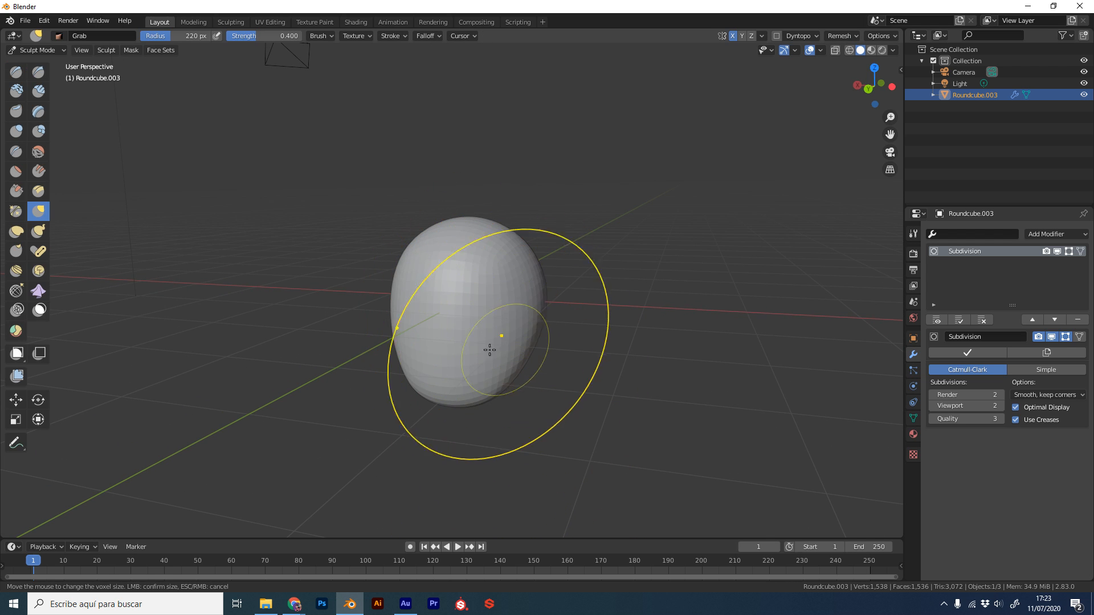
{"action": "key", "text": "ctrl+Tab"}
{"action": "left_click", "coordinate": [349, 332]}
Add a second round cube with radius 1.00 and arc divisions 4, and enable the Move, Rotate and Scale object gizmos
{"action": "mouse_move", "coordinate": [348, 333]}
{"action": "middle_mouse_down"}
{"action": "mouse_move", "coordinate": [501, 346]}
{"action": "mouse_move", "coordinate": [537, 337]}
{"action": "mouse_move", "coordinate": [501, 330]}
{"action": "mouse_move", "coordinate": [581, 350]}
{"action": "mouse_move", "coordinate": [502, 358]}
{"action": "middle_mouse_up"}
{"action": "mouse_move", "coordinate": [559, 337]}
{"action": "middle_mouse_down"}
{"action": "mouse_move", "coordinate": [586, 334]}
{"action": "mouse_move", "coordinate": [570, 334]}
{"action": "middle_mouse_up"}
{"action": "key", "text": "q"}
{"action": "left_click", "coordinate": [569, 330]}
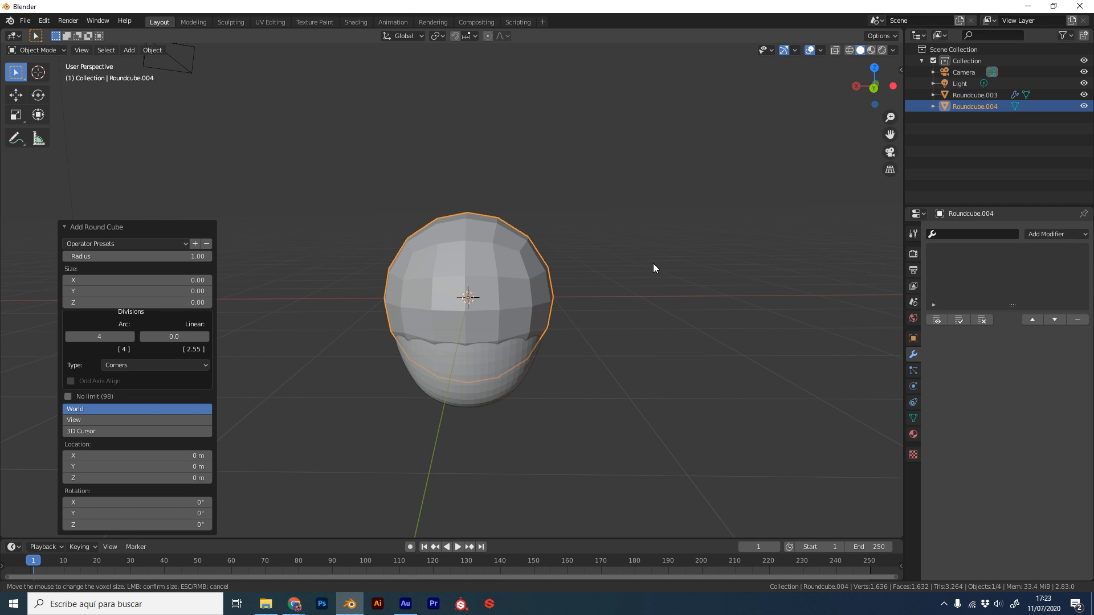
{"action": "left_click", "coordinate": [794, 50]}
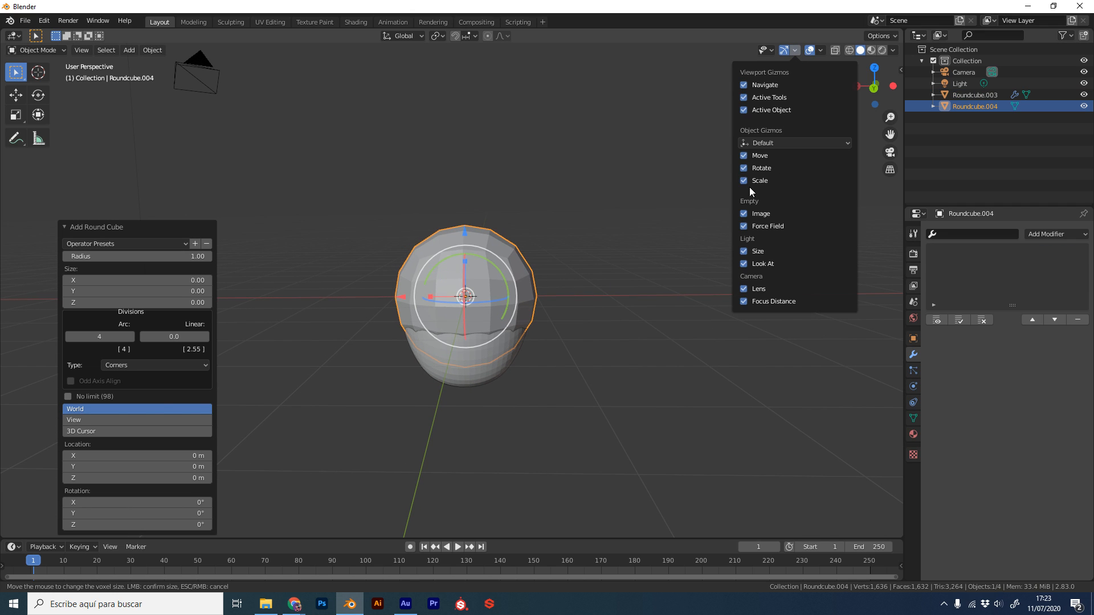
Move the new round cube down below the head and scale it to about 0.685 along Y
{"action": "left_click_drag", "start_coordinate": [465, 234], "coordinate": [477, 351]}
{"action": "middle_click_drag", "start_coordinate": [644, 364], "coordinate": [532, 300]}
{"action": "left_click_drag", "start_coordinate": [450, 280], "coordinate": [452, 296]}
{"action": "middle_click_drag", "start_coordinate": [612, 288], "coordinate": [583, 276]}
{"action": "left_click_drag", "start_coordinate": [392, 365], "coordinate": [414, 362]}
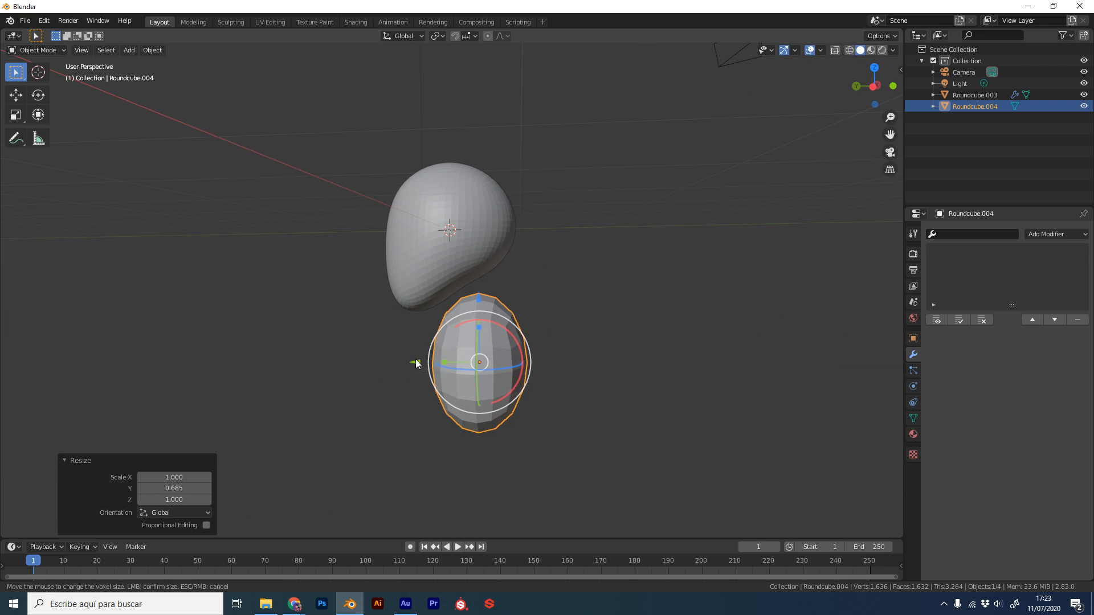
Tilt the lower round cube 17° about the X axis and lower it about 0.19 m along Z
{"action": "left_click_drag", "start_coordinate": [477, 332], "coordinate": [496, 344]}
{"action": "middle_click_drag", "start_coordinate": [518, 331], "coordinate": [546, 331]}
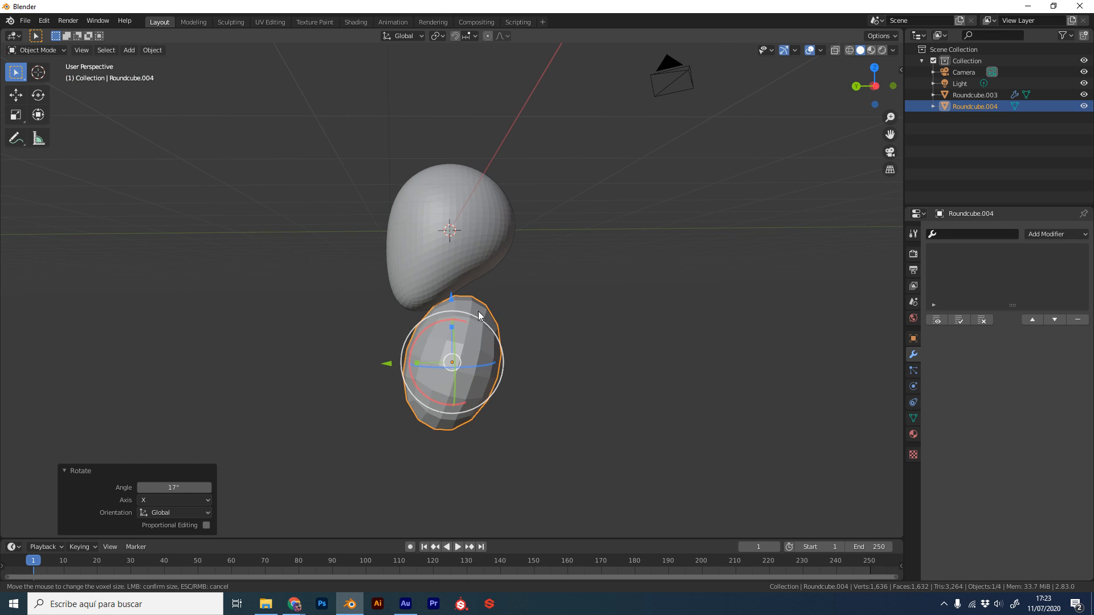
{"action": "left_click_drag", "start_coordinate": [451, 296], "coordinate": [452, 311]}
Narrow the lower round cube to about 0.818 along X
{"action": "middle_click_drag", "start_coordinate": [564, 296], "coordinate": [664, 313]}
{"action": "middle_click_drag", "start_coordinate": [482, 327], "coordinate": [498, 340]}
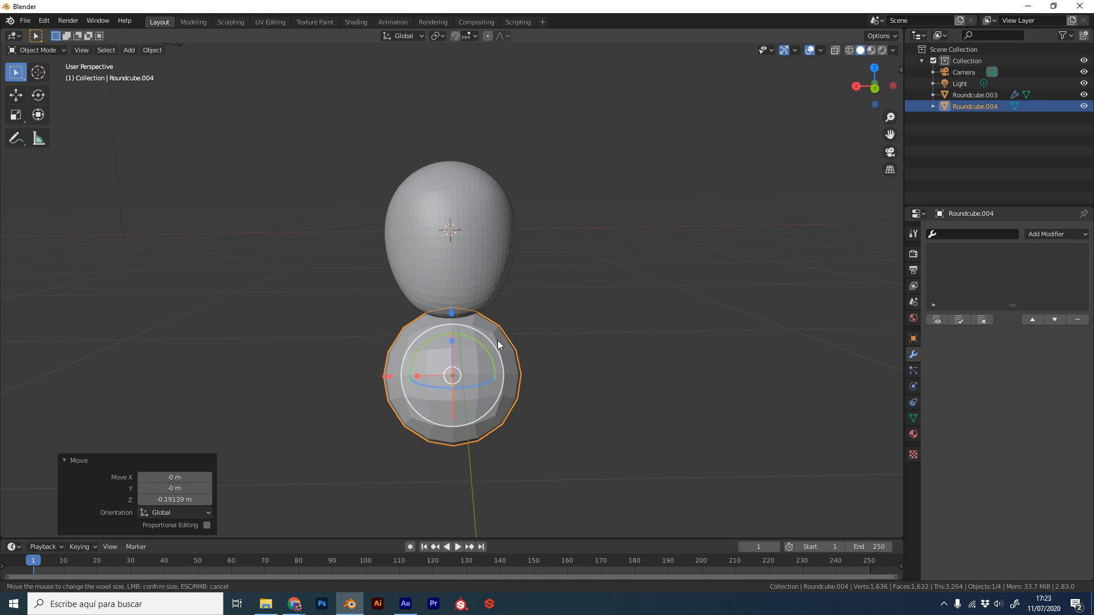
{"action": "left_click_drag", "start_coordinate": [422, 376], "coordinate": [429, 376]}
Hide the gizmos and sculpt the lower round cube into a downward-tapering torso with the Grab brush resized to 166 px, ending in Object Mode
{"action": "key", "text": "ctrl+Tab"}
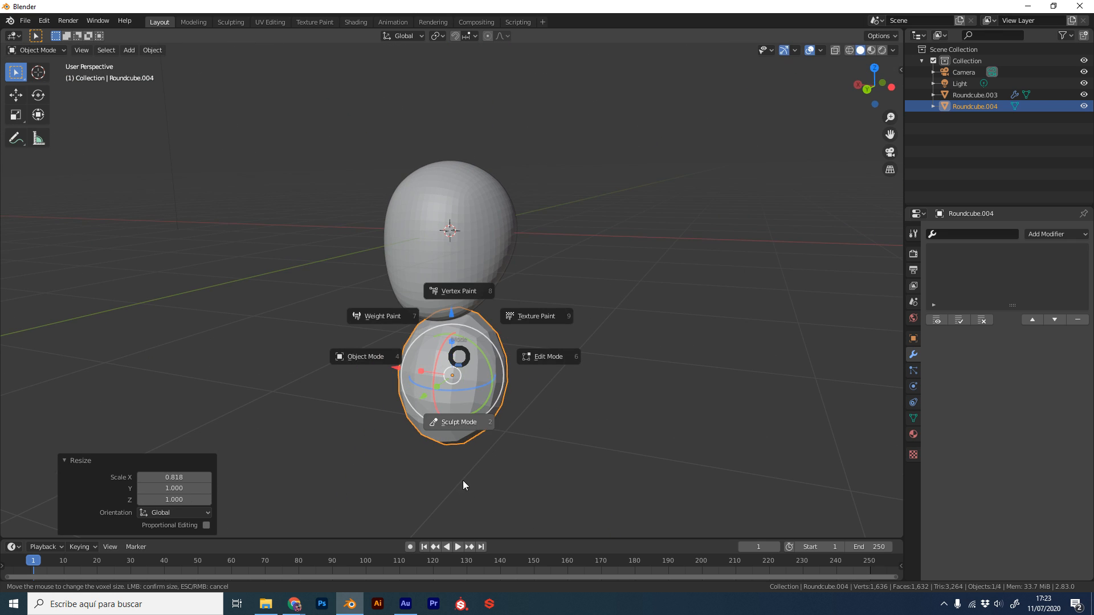
{"action": "left_click", "coordinate": [463, 481]}
{"action": "key", "text": "f"}
{"action": "left_click", "coordinate": [784, 50]}
{"action": "left_click_drag", "start_coordinate": [488, 380], "coordinate": [473, 379]}
{"action": "middle_click_drag", "start_coordinate": [544, 390], "coordinate": [555, 381]}
{"action": "key", "text": "f"}
{"action": "left_click", "coordinate": [472, 381]}
{"action": "left_click_drag", "start_coordinate": [491, 384], "coordinate": [481, 379]}
{"action": "left_click_drag", "start_coordinate": [483, 335], "coordinate": [494, 328]}
{"action": "middle_click_drag", "start_coordinate": [514, 335], "coordinate": [514, 381]}
{"action": "key", "text": "ctrl+Tab"}
{"action": "left_click", "coordinate": [388, 388]}
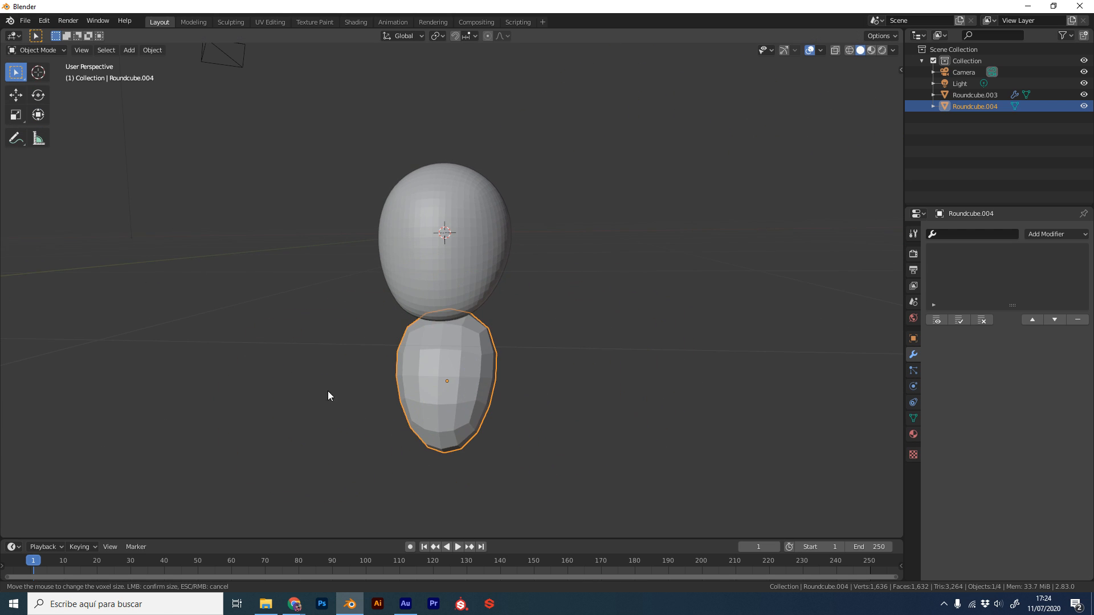
Select the head, enter Sculpt Mode on it and return to Object Mode
{"action": "mouse_move", "coordinate": [624, 390]}
{"action": "middle_mouse_down"}
{"action": "mouse_move", "coordinate": [570, 376]}
{"action": "mouse_move", "coordinate": [467, 253]}
{"action": "middle_mouse_up"}
{"action": "left_click", "coordinate": [467, 253]}
{"action": "middle_click_drag", "start_coordinate": [534, 306], "coordinate": [525, 354]}
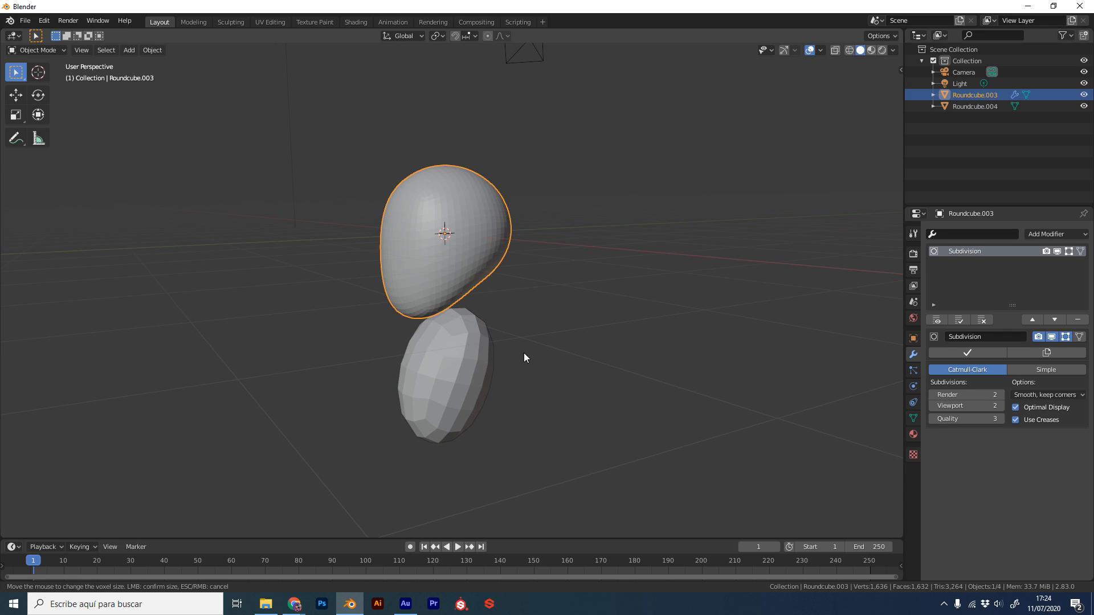
{"action": "key", "text": "ctrl+Tab"}
{"action": "left_click", "coordinate": [490, 581]}
{"action": "key", "text": "ctrl+Tab"}
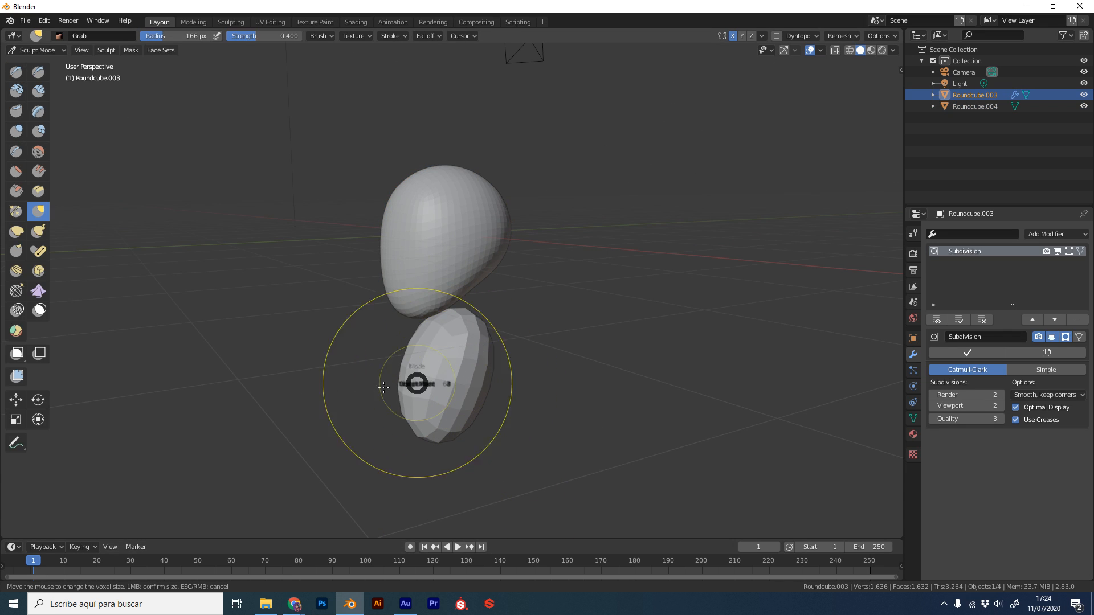
{"action": "left_click", "coordinate": [328, 382]}
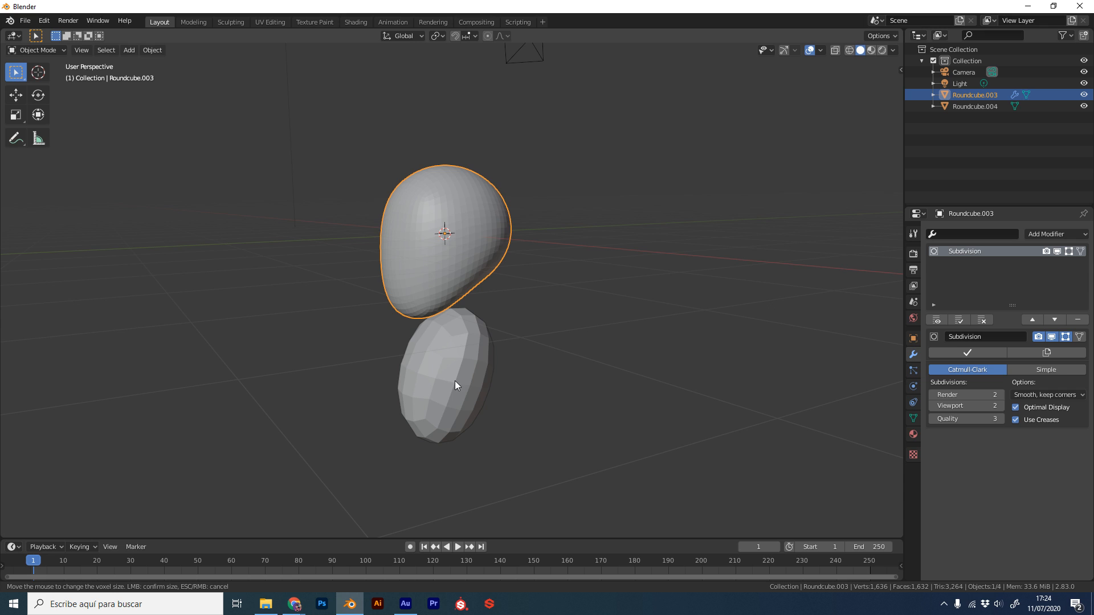
Select the torso and then the head, and toggle the head repeatedly between Sculpt Mode and Object Mode
{"action": "left_click", "coordinate": [477, 385]}
{"action": "left_click", "coordinate": [475, 223]}
{"action": "middle_click_drag", "start_coordinate": [514, 345], "coordinate": [546, 328]}
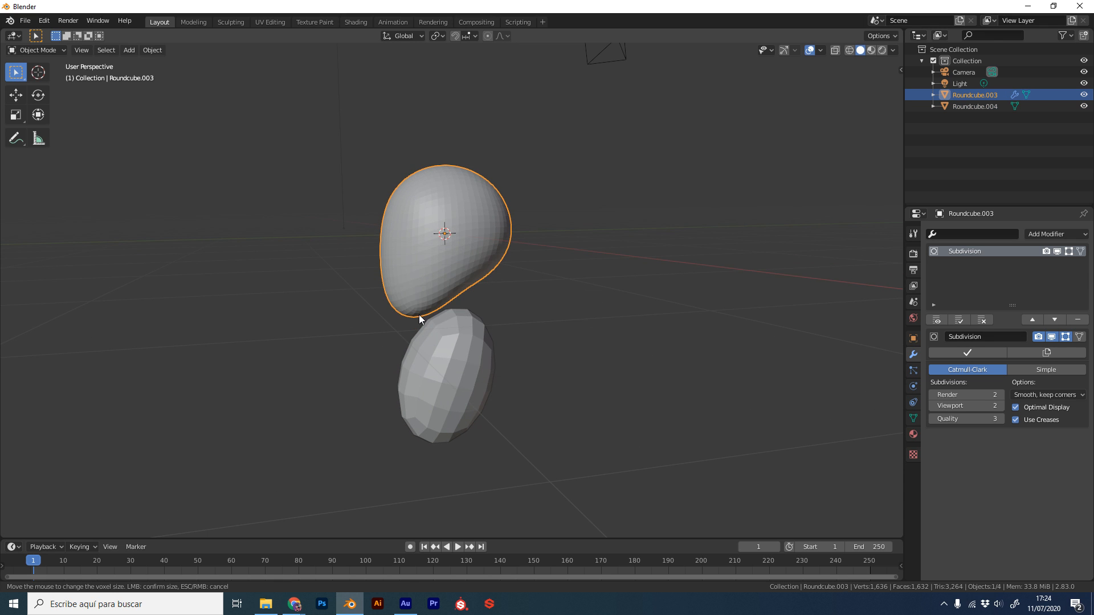
{"action": "key", "text": "ctrl+Tab"}
{"action": "left_click", "coordinate": [479, 495]}
{"action": "key", "text": "ctrl+Tab"}
{"action": "left_click", "coordinate": [370, 326]}
{"action": "key", "text": "ctrl+Tab"}
{"action": "left_click", "coordinate": [527, 410]}
{"action": "mouse_move", "coordinate": [531, 358]}
{"action": "middle_mouse_down"}
{"action": "mouse_move", "coordinate": [500, 346]}
{"action": "mouse_move", "coordinate": [595, 277]}
{"action": "mouse_move", "coordinate": [558, 347]}
{"action": "mouse_move", "coordinate": [510, 362]}
{"action": "middle_mouse_up"}
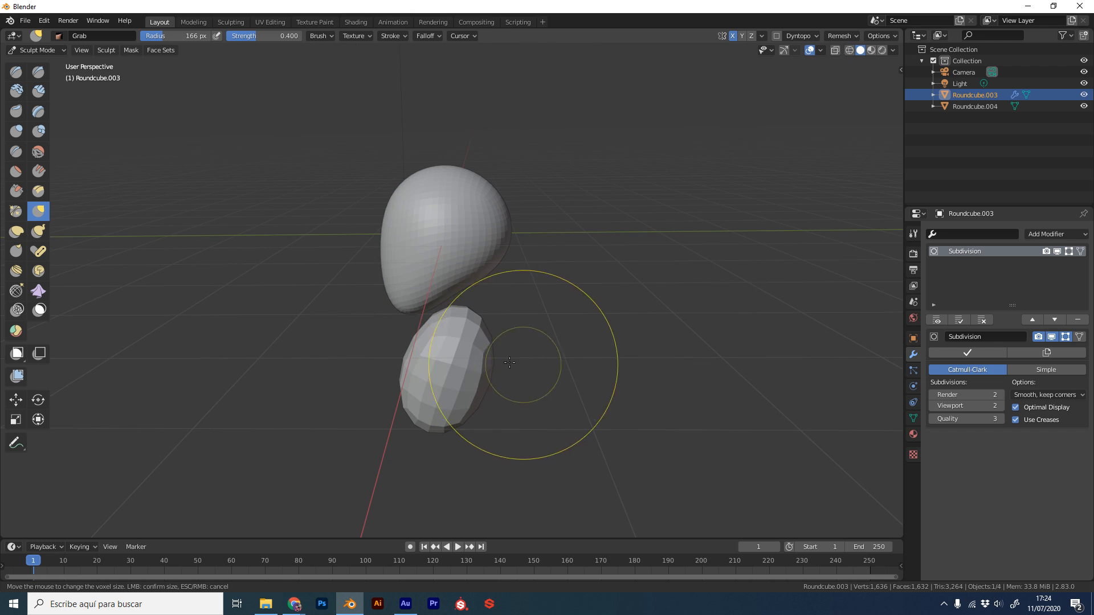
{"action": "key", "text": "ctrl+Tab"}
{"action": "left_click", "coordinate": [410, 342]}
{"action": "key", "text": "ctrl+Tab"}
{"action": "left_click", "coordinate": [510, 490]}
{"action": "key", "text": "ctrl+Tab"}
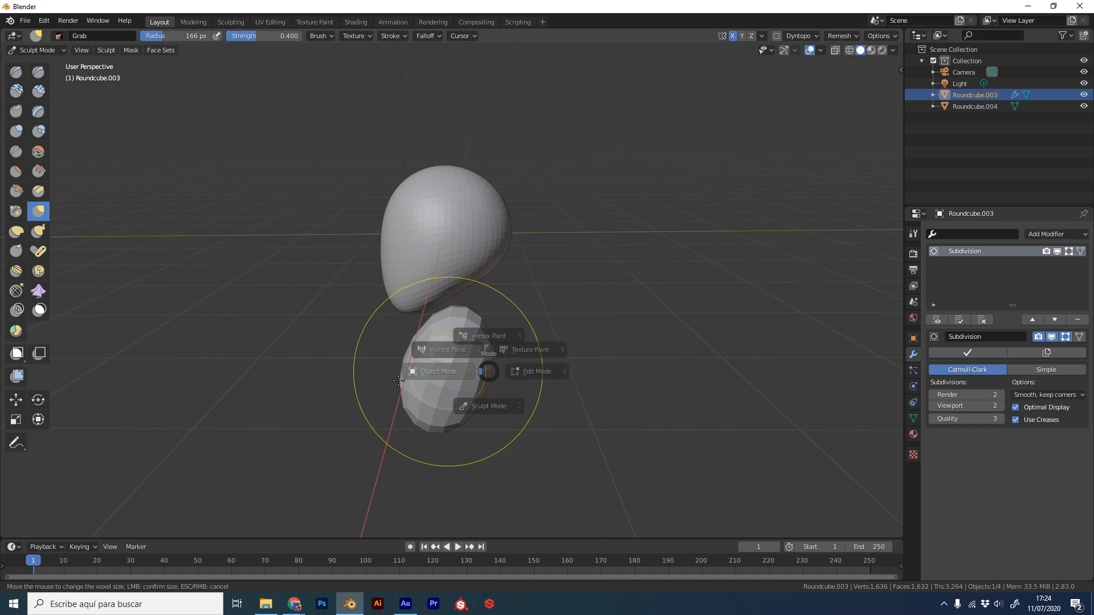
{"action": "left_click", "coordinate": [446, 371]}
{"action": "mouse_move", "coordinate": [535, 336]}
{"action": "middle_mouse_down"}
{"action": "mouse_move", "coordinate": [493, 343]}
{"action": "mouse_move", "coordinate": [418, 312]}
{"action": "middle_mouse_up"}
{"action": "middle_click_drag", "start_coordinate": [529, 362], "coordinate": [471, 361]}
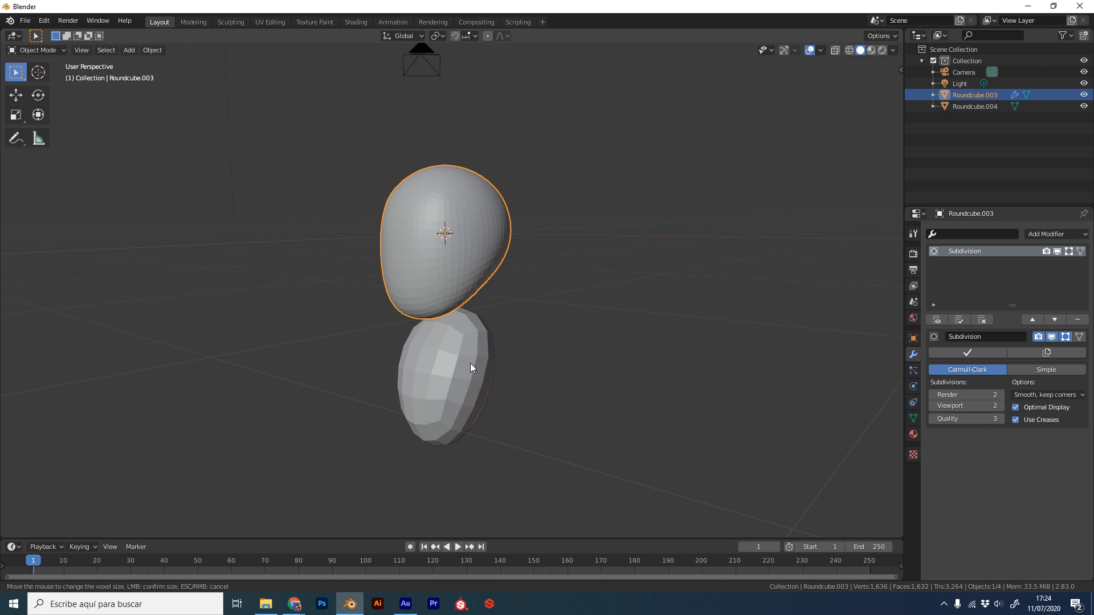
Select the torso and the head together with the head active, enter Sculpt Mode, and return to Object Mode
{"action": "left_click", "coordinate": [471, 361]}
{"action": "left_click", "coordinate": [475, 255], "text": "shift"}
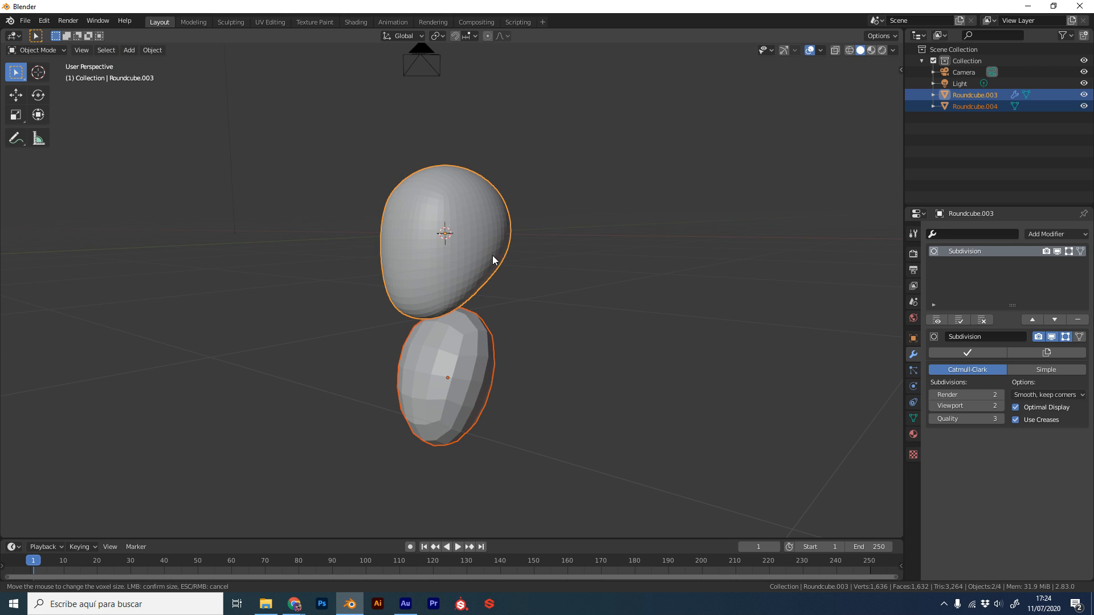
{"action": "key", "text": "ctrl+Tab"}
{"action": "left_click", "coordinate": [501, 378]}
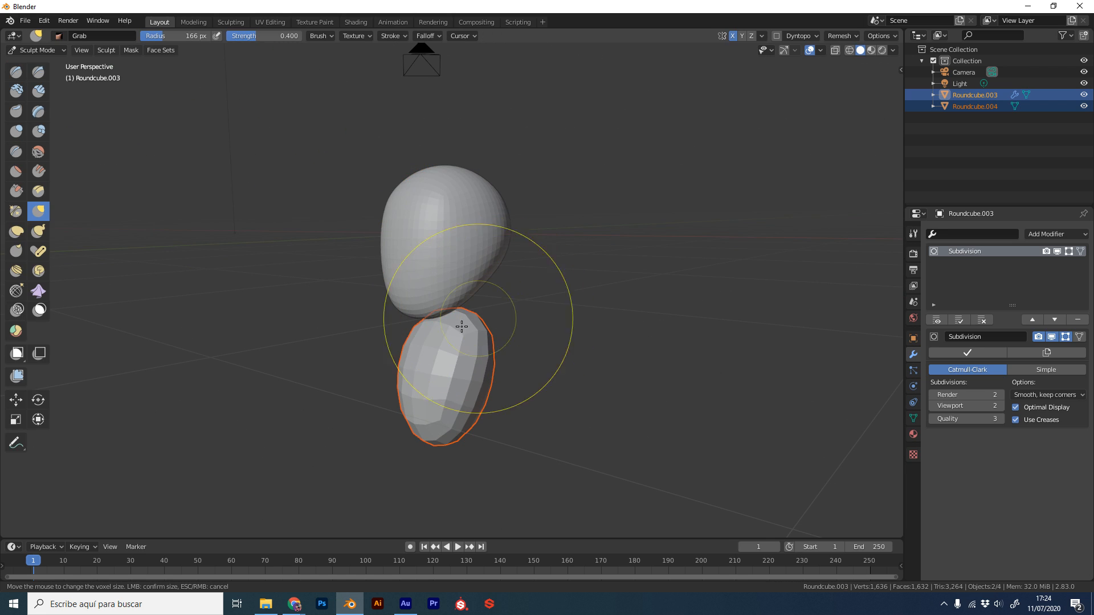
{"action": "middle_click_drag", "start_coordinate": [484, 357], "coordinate": [561, 374]}
{"action": "middle_click_drag", "start_coordinate": [586, 334], "coordinate": [545, 354]}
{"action": "key", "text": "ctrl+Tab"}
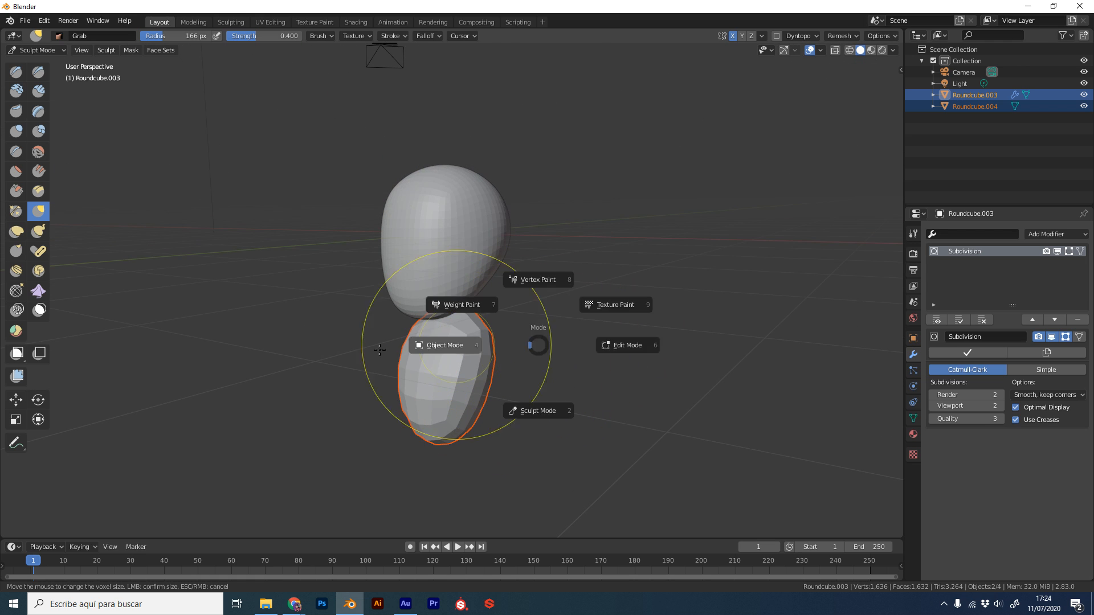
{"action": "left_click", "coordinate": [440, 342]}
Select only the torso and add a Subdivision Surface modifier with level 2
{"action": "left_click", "coordinate": [470, 358]}
{"action": "middle_click_drag", "start_coordinate": [586, 313], "coordinate": [552, 293]}
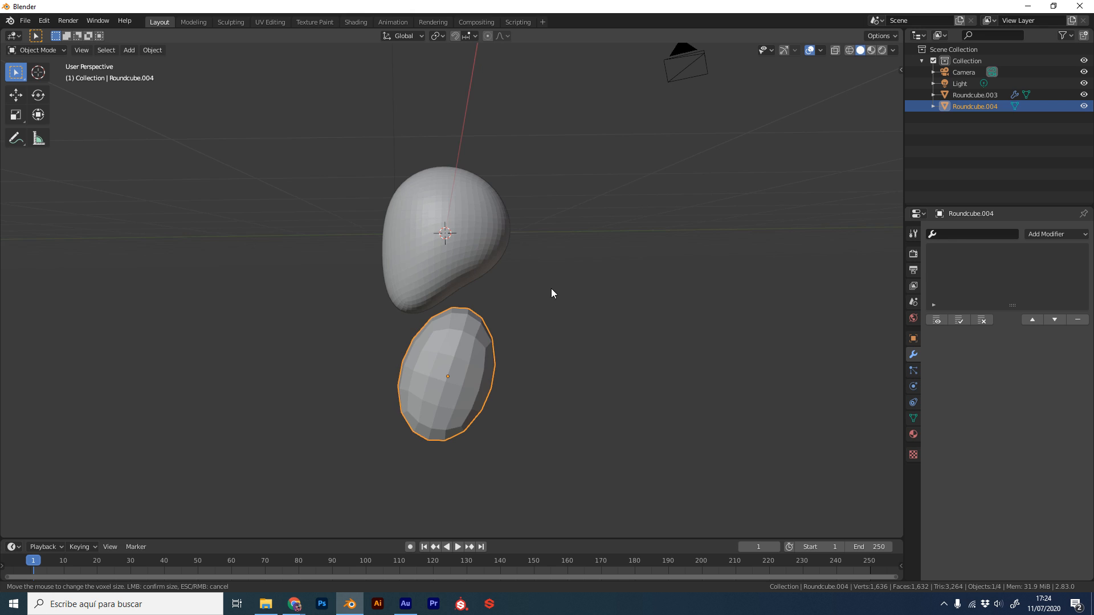
{"action": "scroll", "coordinate": [496, 349], "scroll_direction": "down", "scroll_amount": 3}
{"action": "scroll", "coordinate": [598, 264], "scroll_direction": "up", "scroll_amount": 5}
{"action": "scroll", "coordinate": [522, 341], "scroll_direction": "up", "scroll_amount": 2}
{"action": "middle_click_drag", "start_coordinate": [522, 340], "coordinate": [489, 359]}
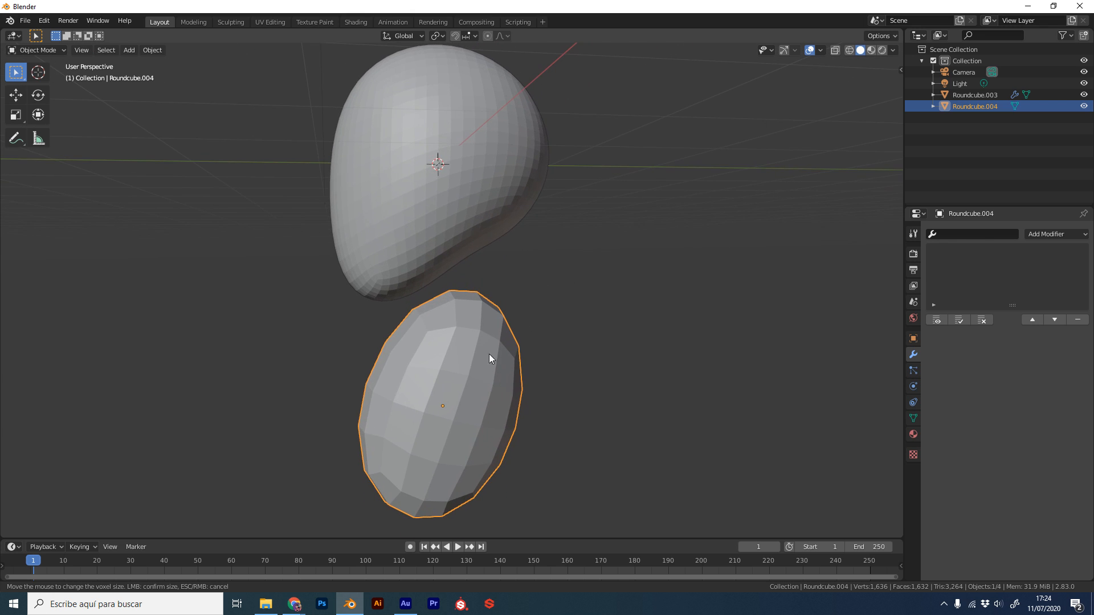
{"action": "key", "text": "ctrl+2"}
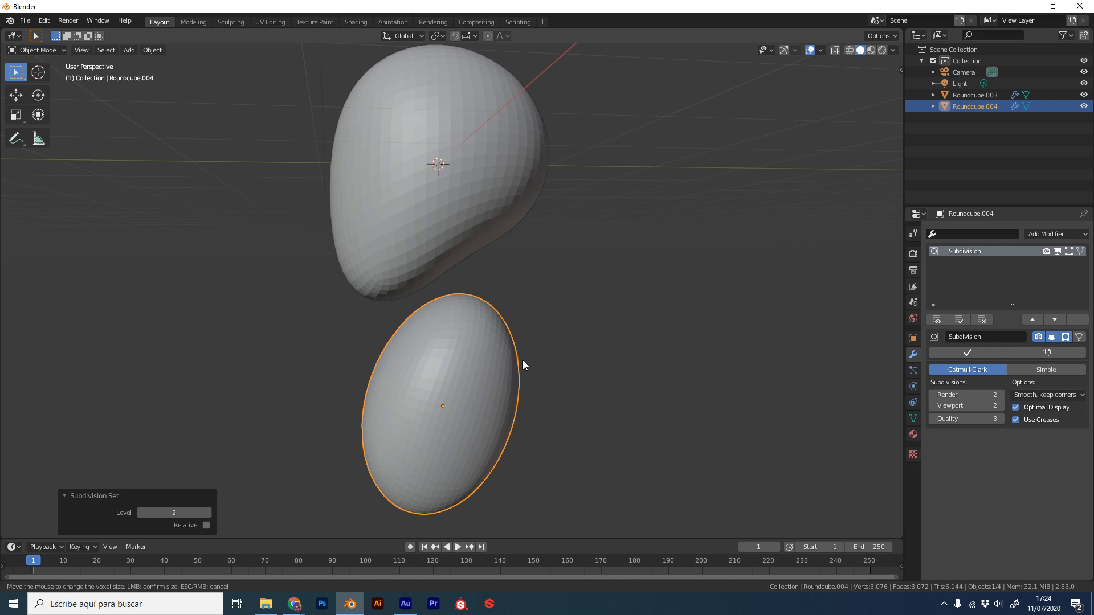
Regenerate the torso's base mesh with the Change Roundcube command to reopen its round cube parameters
{"action": "mouse_move", "coordinate": [535, 347]}
{"action": "middle_mouse_down"}
{"action": "mouse_move", "coordinate": [496, 380]}
{"action": "mouse_move", "coordinate": [530, 359]}
{"action": "middle_mouse_up"}
{"action": "scroll", "coordinate": [530, 358], "scroll_direction": "up", "scroll_amount": 4}
{"action": "right_click", "coordinate": [474, 371]}
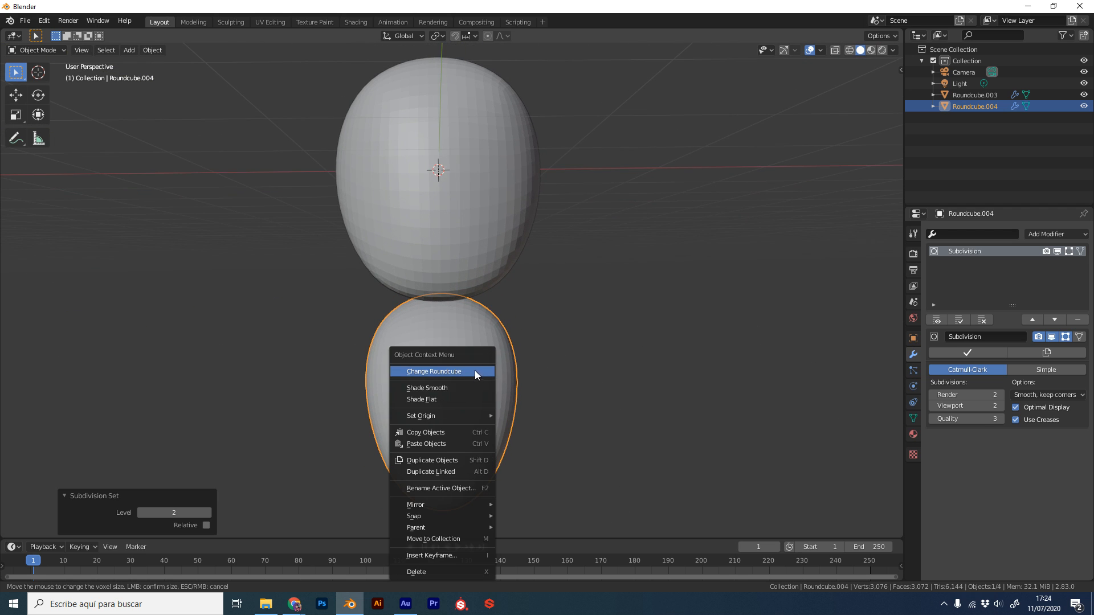
{"action": "right_click", "coordinate": [463, 374]}
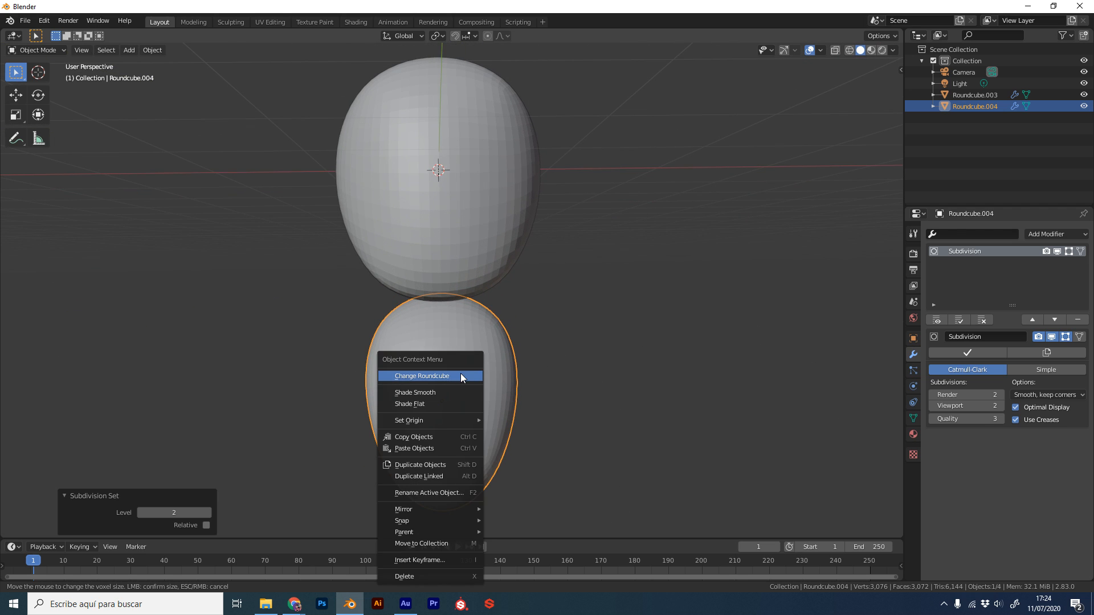
{"action": "left_click", "coordinate": [462, 376]}
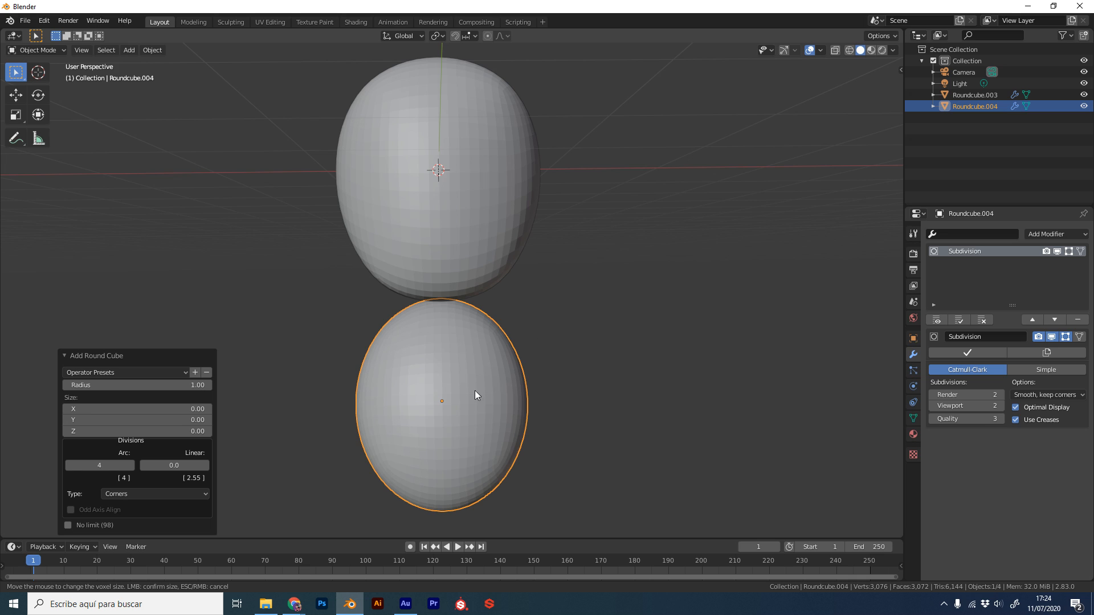
Apply smooth shading to the torso and then to the head
{"action": "right_click", "coordinate": [476, 395]}
{"action": "left_click", "coordinate": [468, 391]}
{"action": "middle_click_drag", "start_coordinate": [486, 387], "coordinate": [473, 217]}
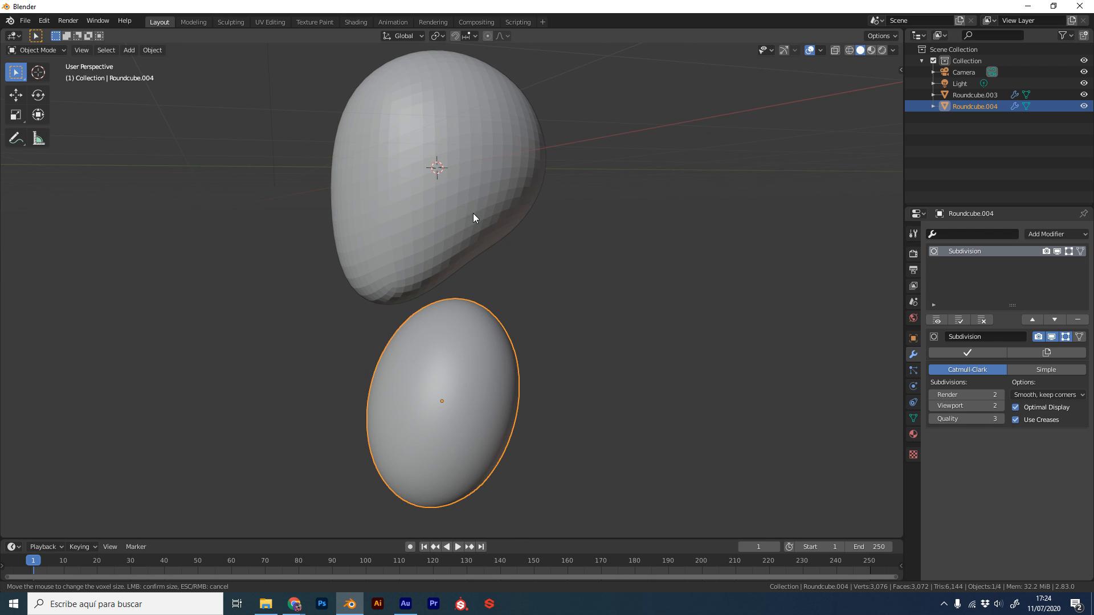
{"action": "middle_click_drag", "start_coordinate": [474, 177], "coordinate": [532, 334]}
{"action": "left_click", "coordinate": [488, 223]}
{"action": "right_click", "coordinate": [490, 219]}
{"action": "left_click", "coordinate": [491, 220]}
{"action": "scroll", "coordinate": [576, 310], "scroll_direction": "down", "scroll_amount": 4}
{"action": "scroll", "coordinate": [562, 350], "scroll_direction": "up", "scroll_amount": 4}
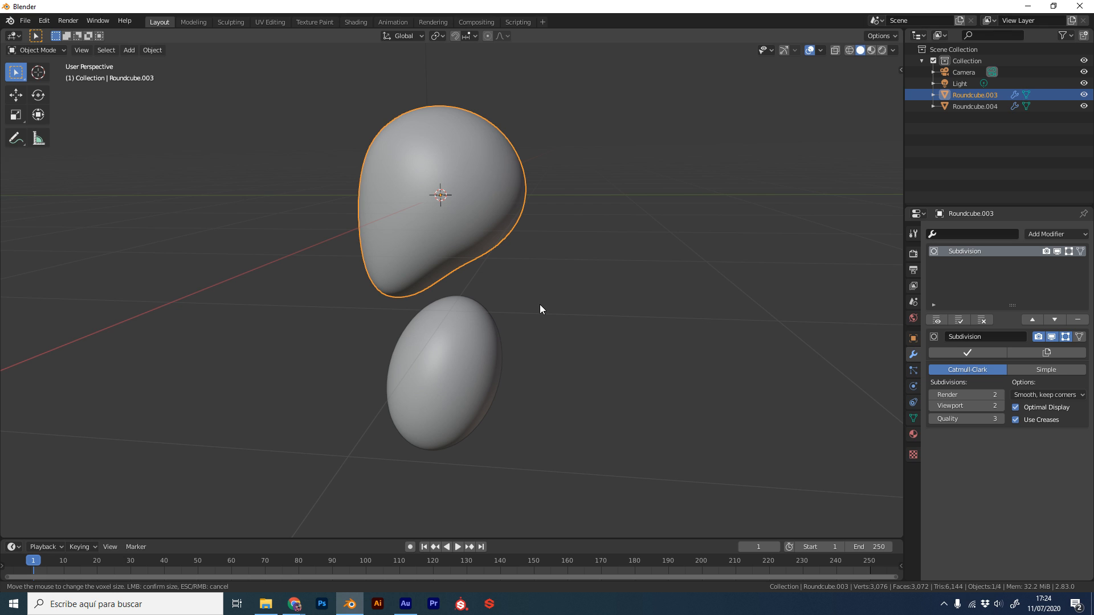
Add a mesh cylinder for the neck, lower it about 0.97 m along Z and scale it down
{"action": "key", "text": "shift+a"}
{"action": "mouse_move", "coordinate": [543, 308]}
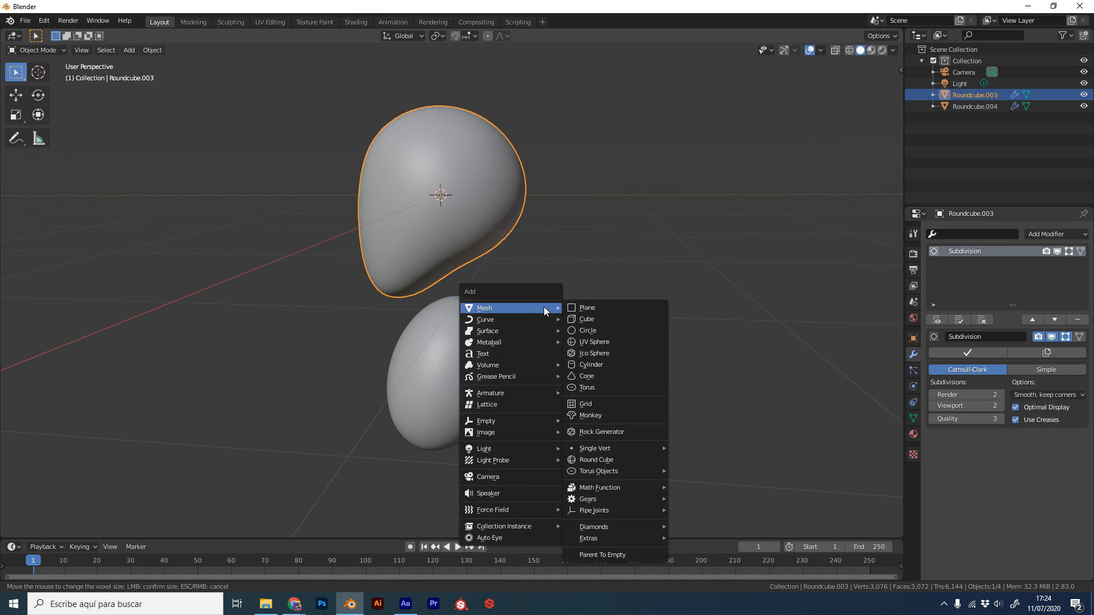
{"action": "left_click", "coordinate": [609, 363]}
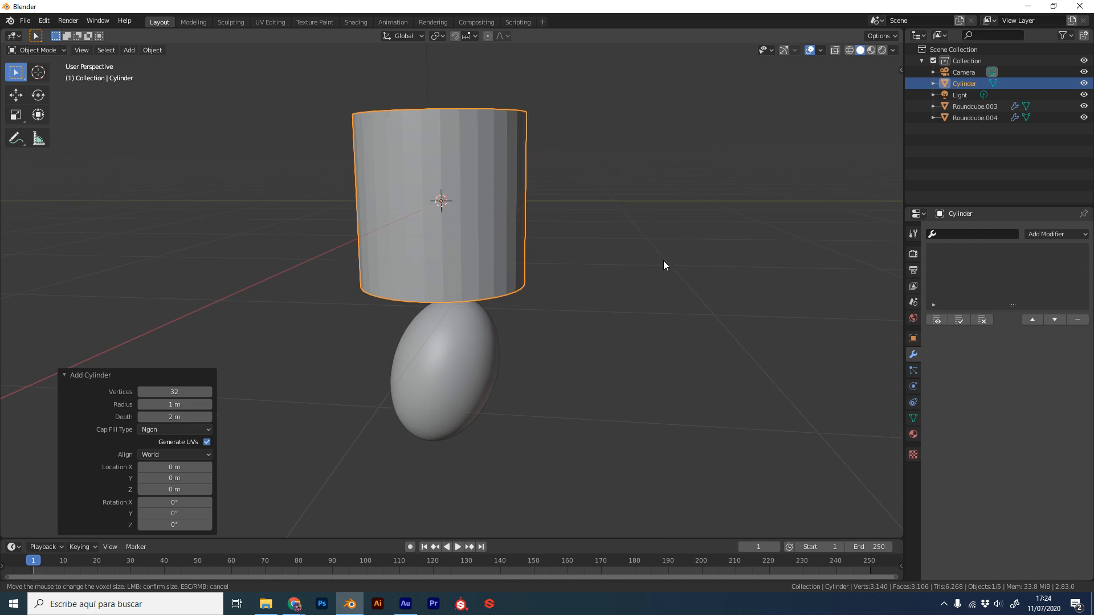
{"action": "scroll", "coordinate": [663, 261], "scroll_direction": "down", "scroll_amount": 2}
{"action": "middle_click_drag", "start_coordinate": [667, 105], "coordinate": [678, 91]}
{"action": "key", "text": "s"}
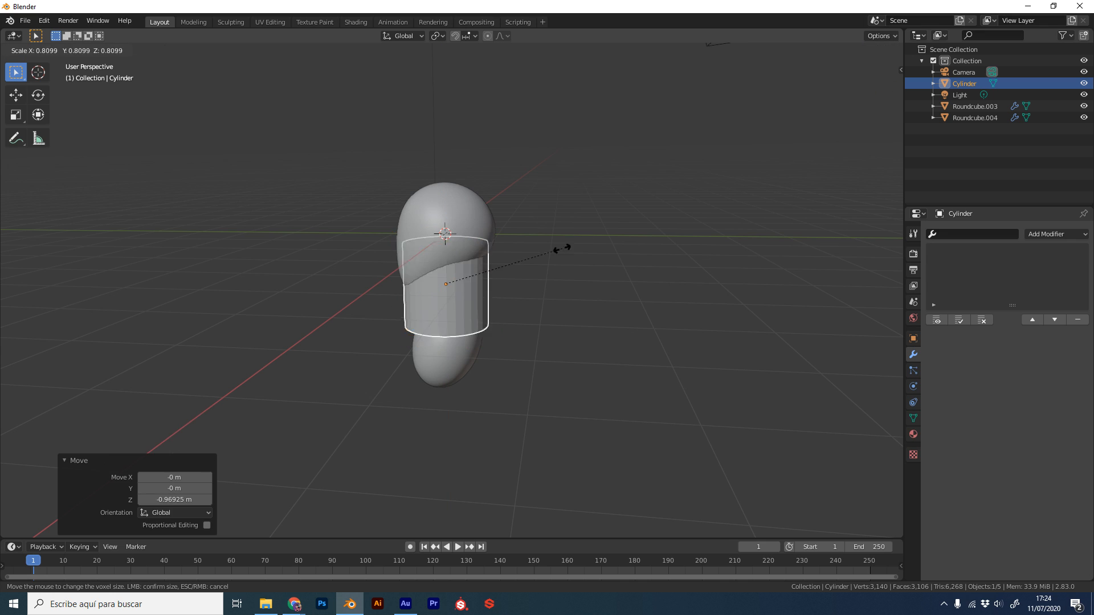
{"action": "left_click", "coordinate": [538, 268]}
Tilt the neck cylinder, shift it backward along Y under the head, and scale it down by about 0.67
{"action": "scroll", "coordinate": [538, 273], "scroll_direction": "up", "scroll_amount": 4}
{"action": "left_click_drag", "start_coordinate": [476, 246], "coordinate": [448, 272]}
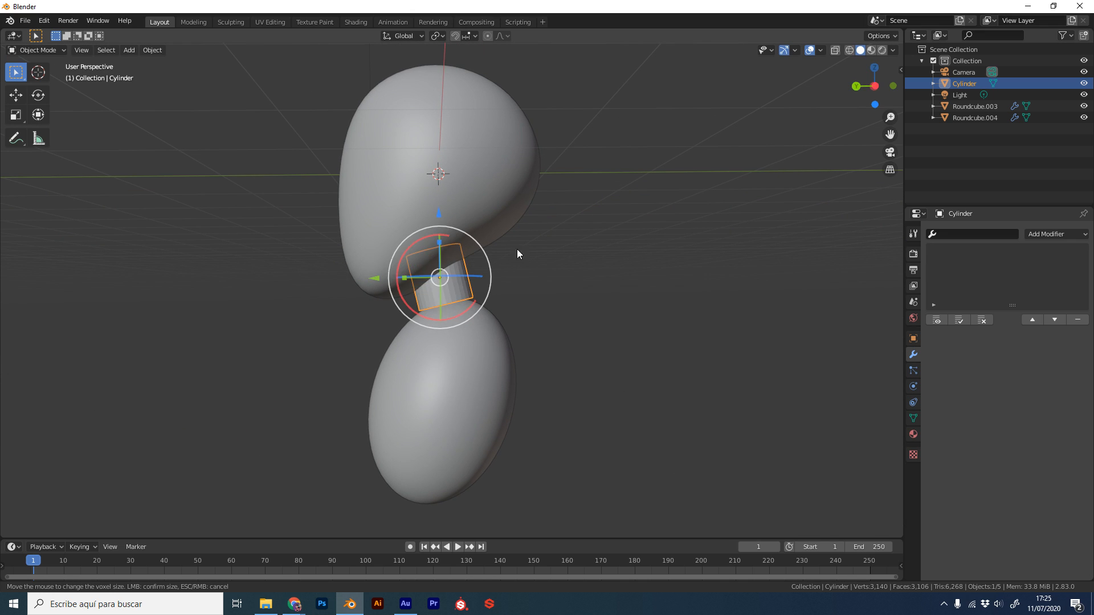
{"action": "left_click_drag", "start_coordinate": [384, 279], "coordinate": [365, 281]}
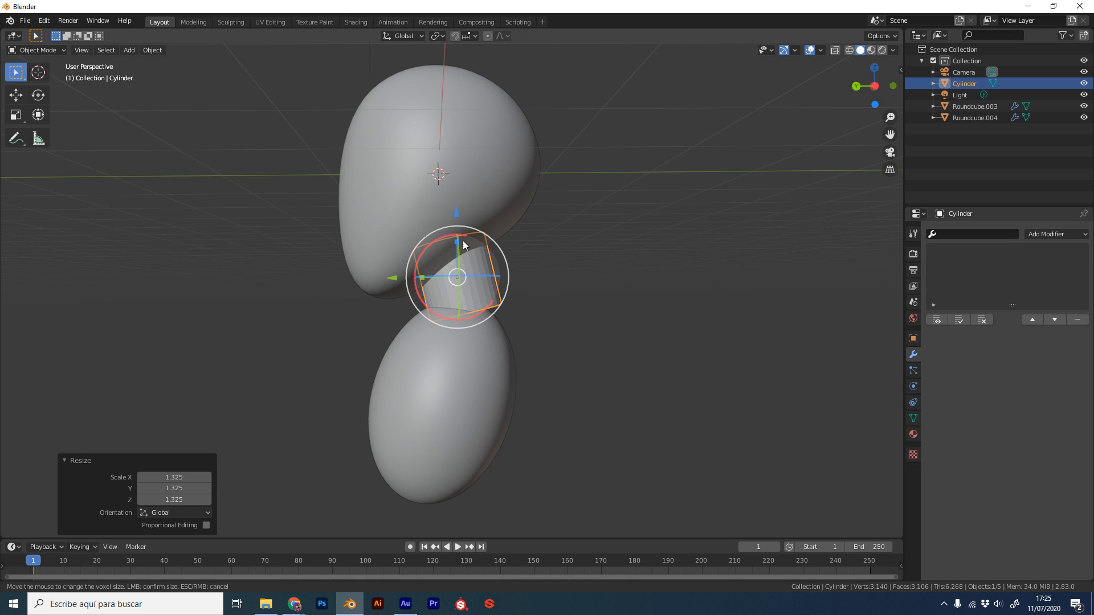
{"action": "left_click", "coordinate": [497, 225]}
{"action": "key", "text": "s"}
{"action": "left_click", "coordinate": [479, 277]}
Cancel the object context menu and undo the accidental scaling of the head
{"action": "right_click", "coordinate": [506, 253]}
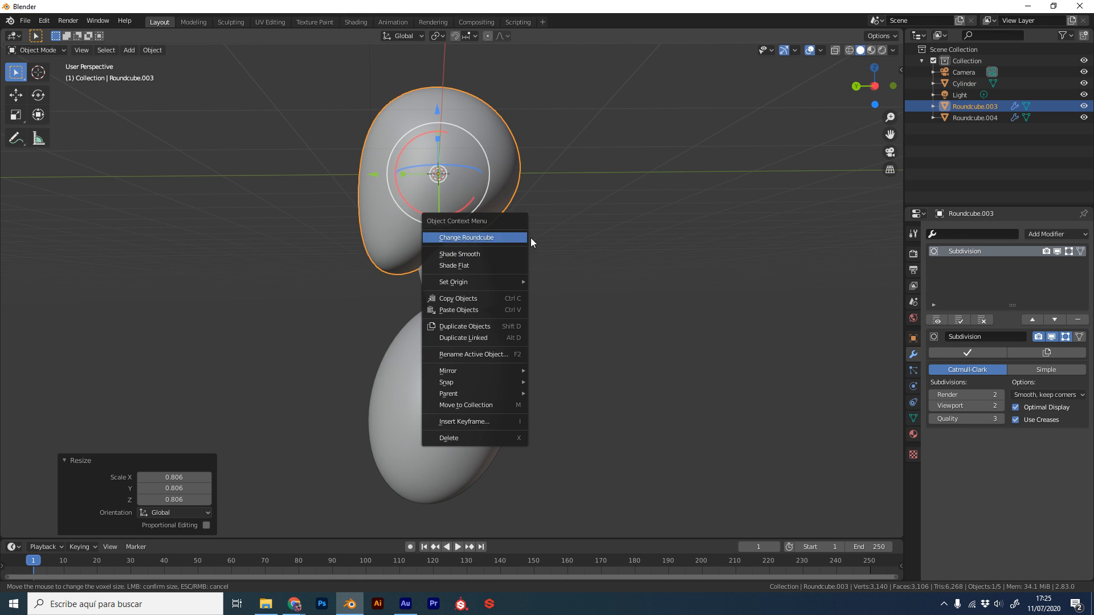
{"action": "key", "text": "Escape"}
{"action": "key", "text": "ctrl+z"}
{"action": "key", "text": "ctrl+z"}
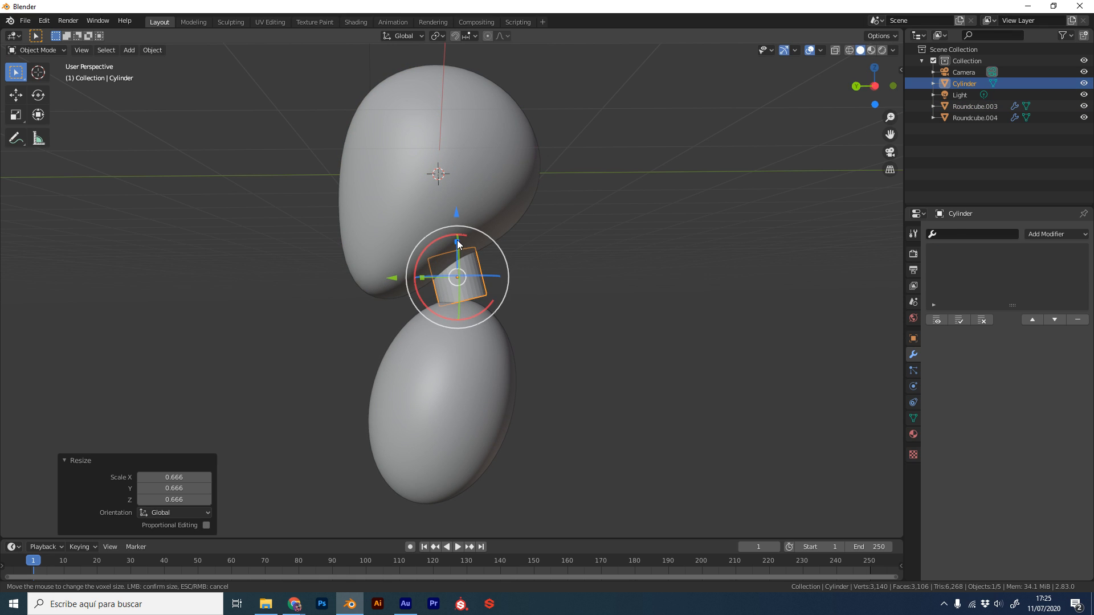
{"action": "key", "text": "ctrl+shift+z"}
Switch the transform orientation to Local and stretch the neck cylinder along its own Z axis by about 1.95, then about 1.45
{"action": "left_click", "coordinate": [458, 279]}
{"action": "left_click", "coordinate": [403, 35]}
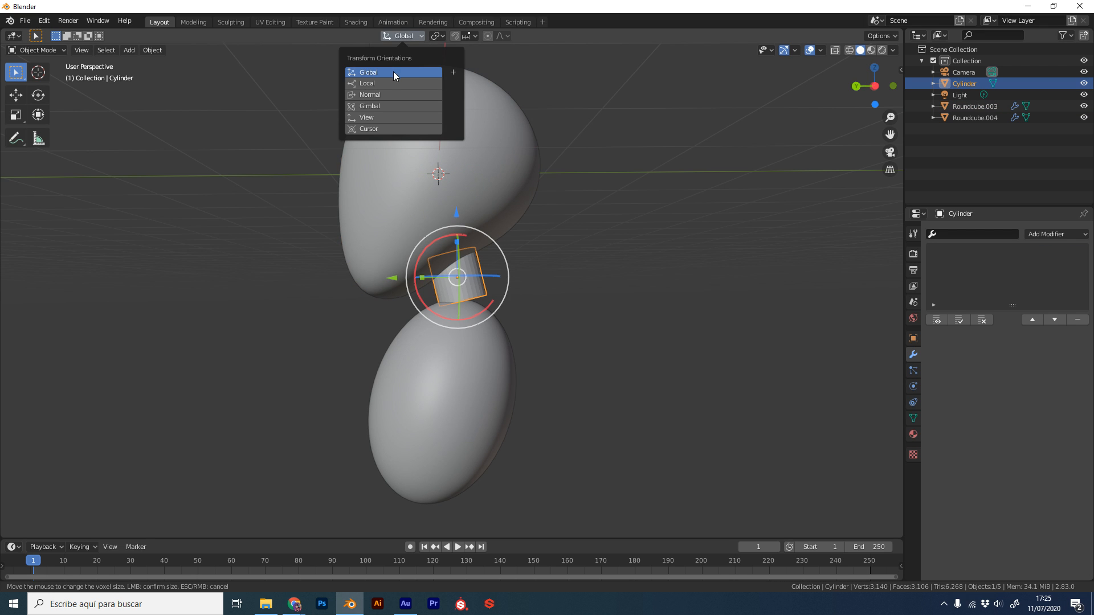
{"action": "left_click_drag", "start_coordinate": [453, 242], "coordinate": [535, 245]}
{"action": "middle_click_drag", "start_coordinate": [535, 245], "coordinate": [581, 323]}
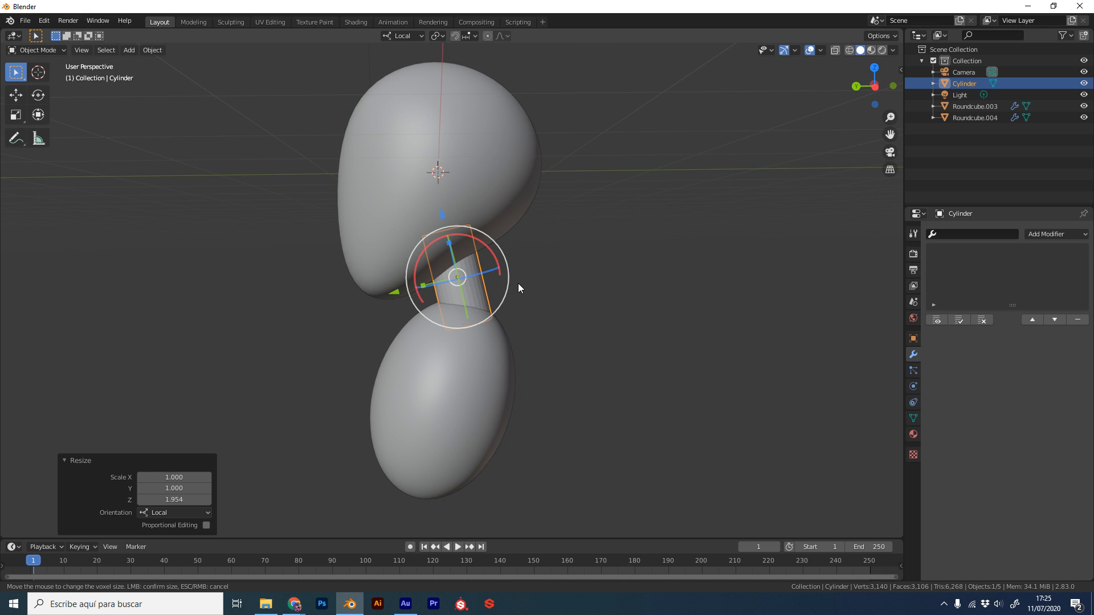
{"action": "middle_click_drag", "start_coordinate": [518, 283], "coordinate": [459, 239]}
{"action": "key", "text": "s"}
{"action": "key", "text": "z"}
{"action": "key", "text": "z"}
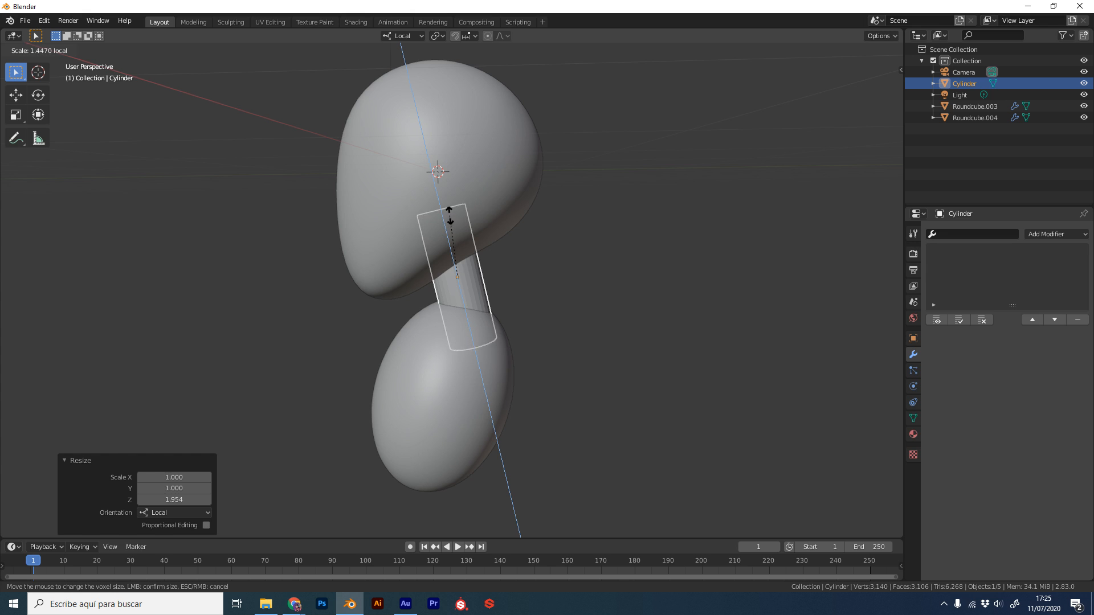
{"action": "left_click", "coordinate": [449, 216]}
Move the torso about 0.11 m backward along its local Y axis and raise it toward the neck
{"action": "middle_click_drag", "start_coordinate": [552, 246], "coordinate": [586, 357]}
{"action": "left_click", "coordinate": [459, 391]}
{"action": "left_click_drag", "start_coordinate": [384, 375], "coordinate": [396, 377]}
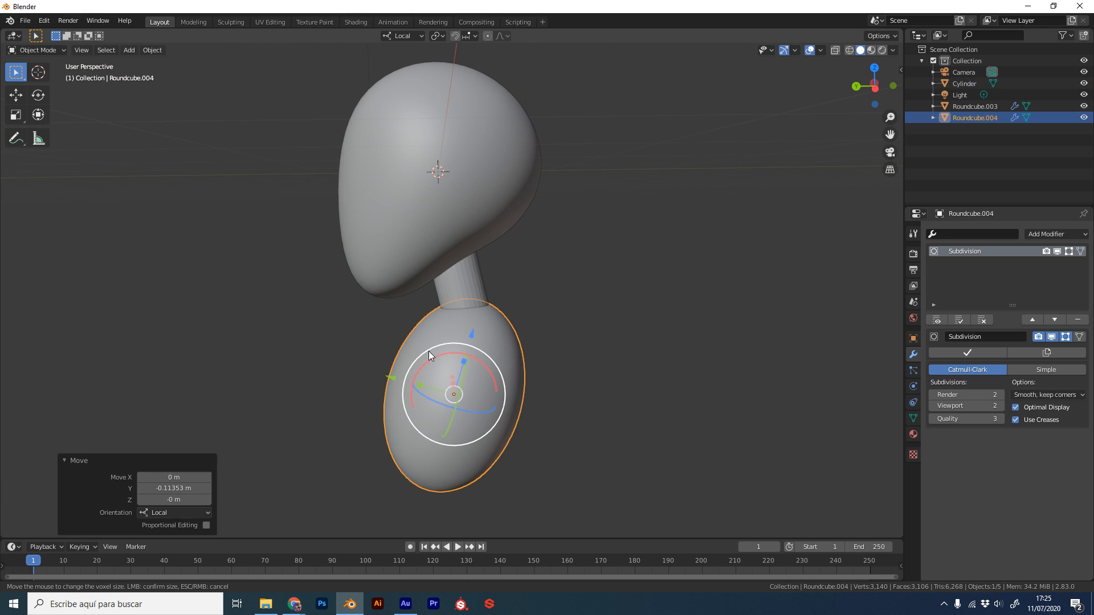
{"action": "left_click_drag", "start_coordinate": [474, 330], "coordinate": [481, 306]}
{"action": "scroll", "coordinate": [550, 343], "scroll_direction": "down", "scroll_amount": 2}
{"action": "mouse_move", "coordinate": [447, 341]}
{"action": "middle_mouse_down"}
{"action": "mouse_move", "coordinate": [550, 343]}
{"action": "mouse_move", "coordinate": [606, 325]}
{"action": "mouse_move", "coordinate": [601, 310]}
{"action": "mouse_move", "coordinate": [527, 371]}
{"action": "middle_mouse_up"}
Put the torso in Sculpt Mode with the Grab brush and hide the viewport gizmos
{"action": "key", "text": "ctrl+Tab"}
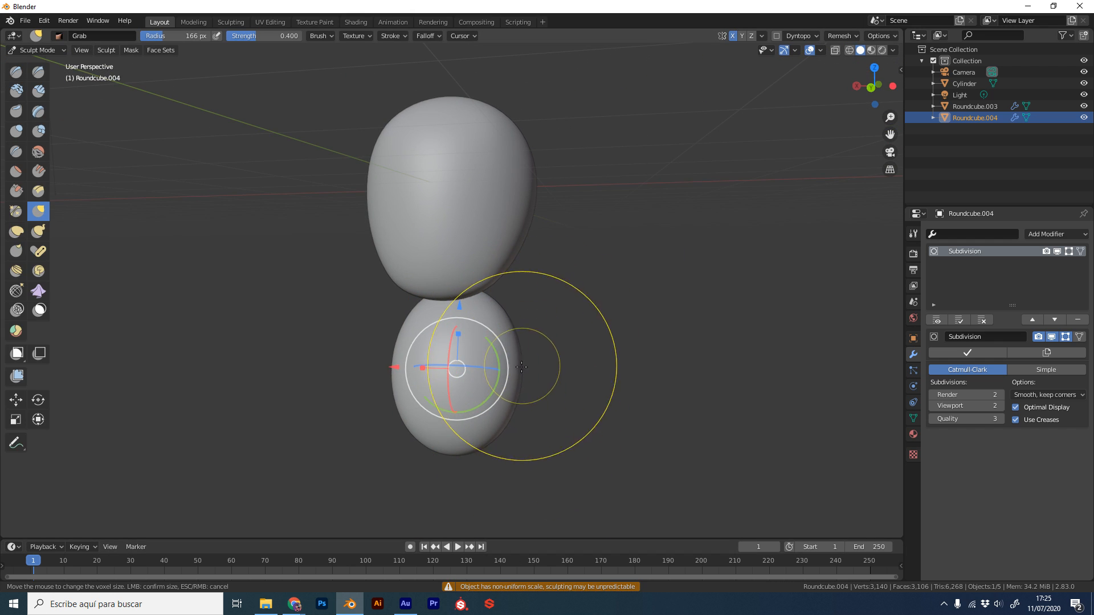
{"action": "key", "text": "ctrl+Tab"}
{"action": "mouse_move", "coordinate": [310, 344]}
{"action": "middle_mouse_down"}
{"action": "mouse_move", "coordinate": [579, 312]}
{"action": "mouse_move", "coordinate": [528, 345]}
{"action": "mouse_move", "coordinate": [559, 323]}
{"action": "mouse_move", "coordinate": [388, 352]}
{"action": "middle_mouse_up"}
{"action": "key", "text": "ctrl+Tab"}
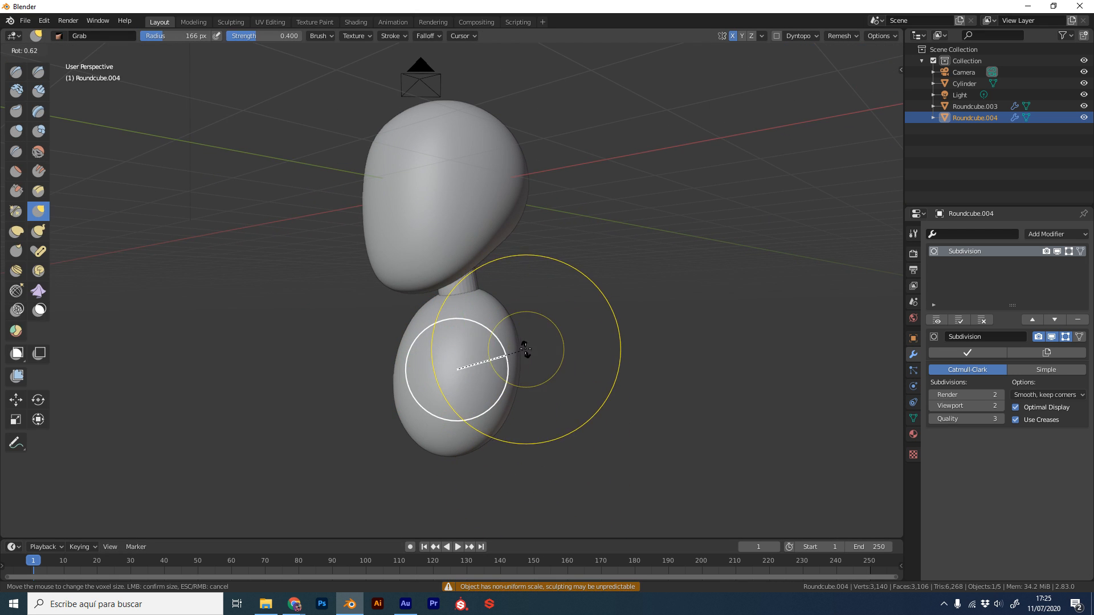
{"action": "left_click", "coordinate": [516, 350]}
{"action": "middle_click_drag", "start_coordinate": [516, 350], "coordinate": [600, 345]}
{"action": "left_click", "coordinate": [786, 50]}
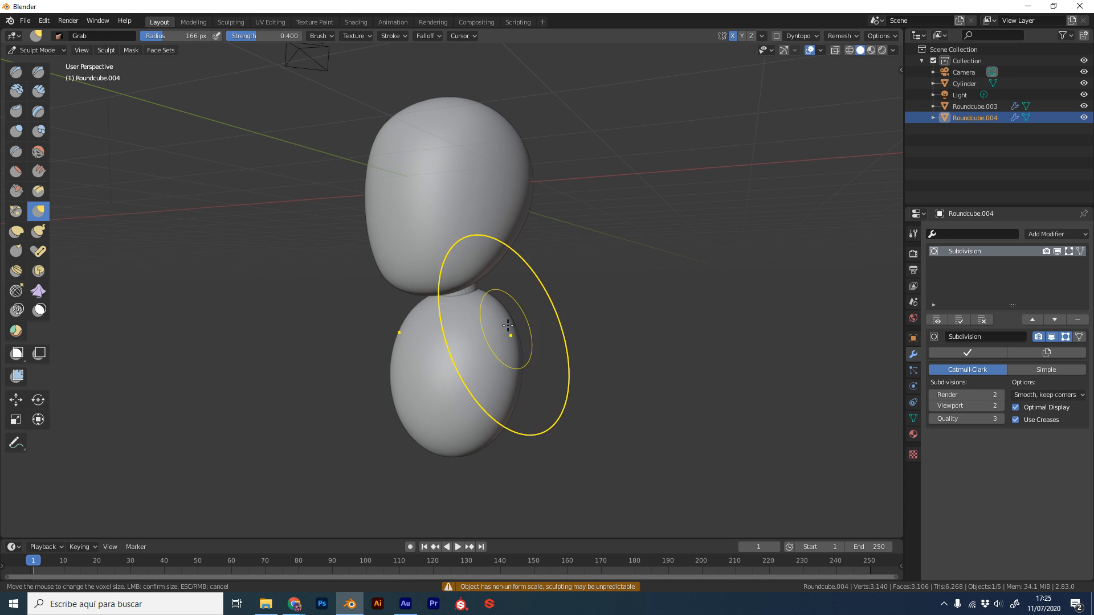
Try a Grab stroke on the torso's side, inspect the deformation, undo it and return to Object Mode
{"action": "left_click_drag", "start_coordinate": [508, 332], "coordinate": [535, 333]}
{"action": "middle_click_drag", "start_coordinate": [513, 380], "coordinate": [569, 349]}
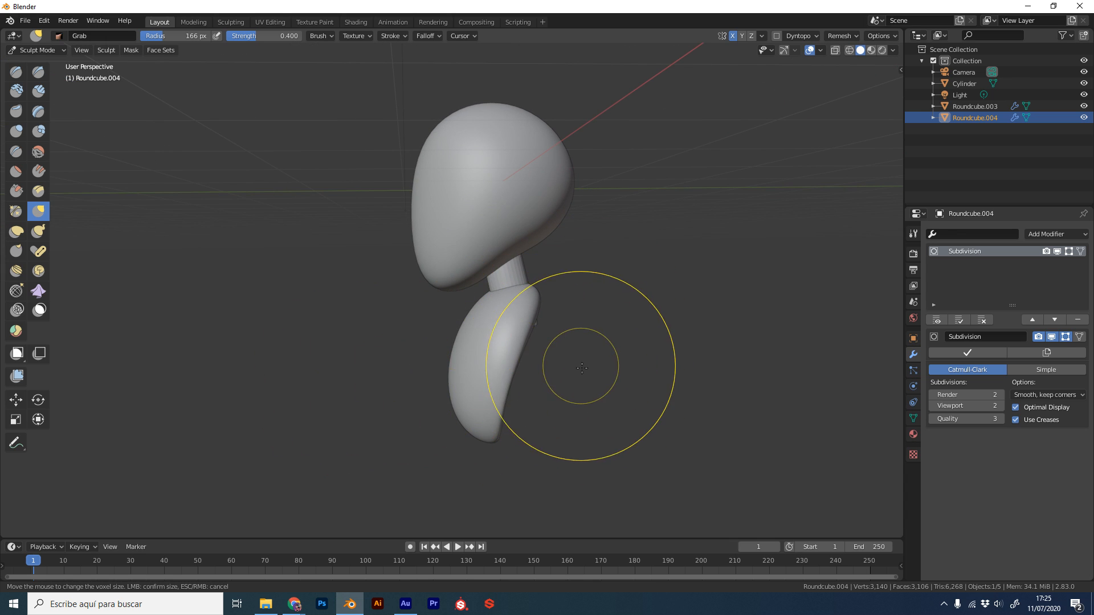
{"action": "middle_click_drag", "start_coordinate": [576, 361], "coordinate": [489, 376]}
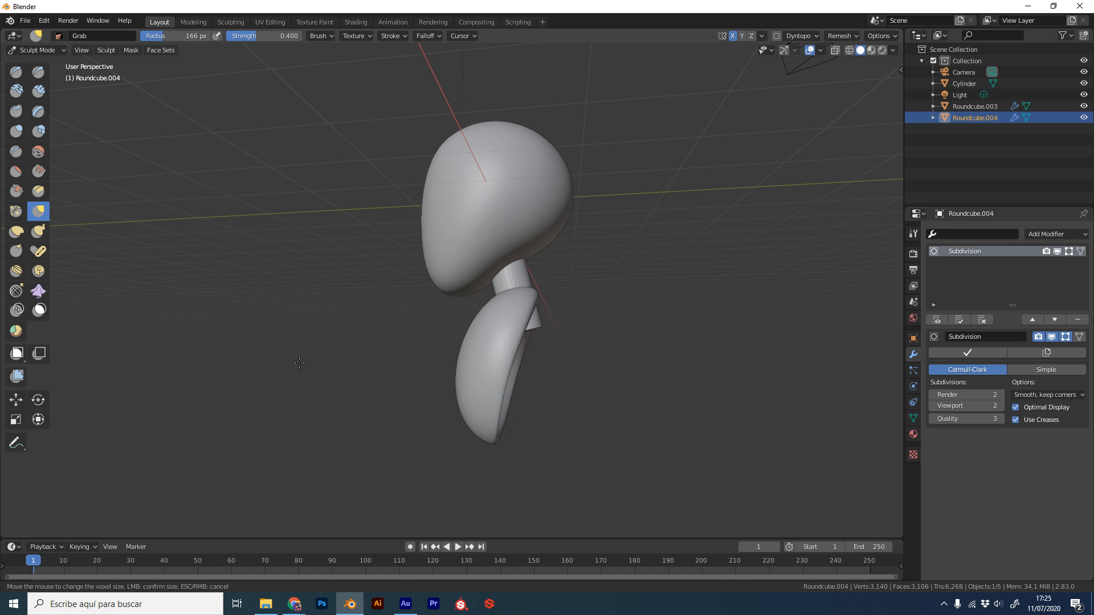
{"action": "mouse_move", "coordinate": [567, 371]}
{"action": "middle_mouse_down"}
{"action": "mouse_move", "coordinate": [509, 456]}
{"action": "mouse_move", "coordinate": [691, 383]}
{"action": "middle_mouse_up"}
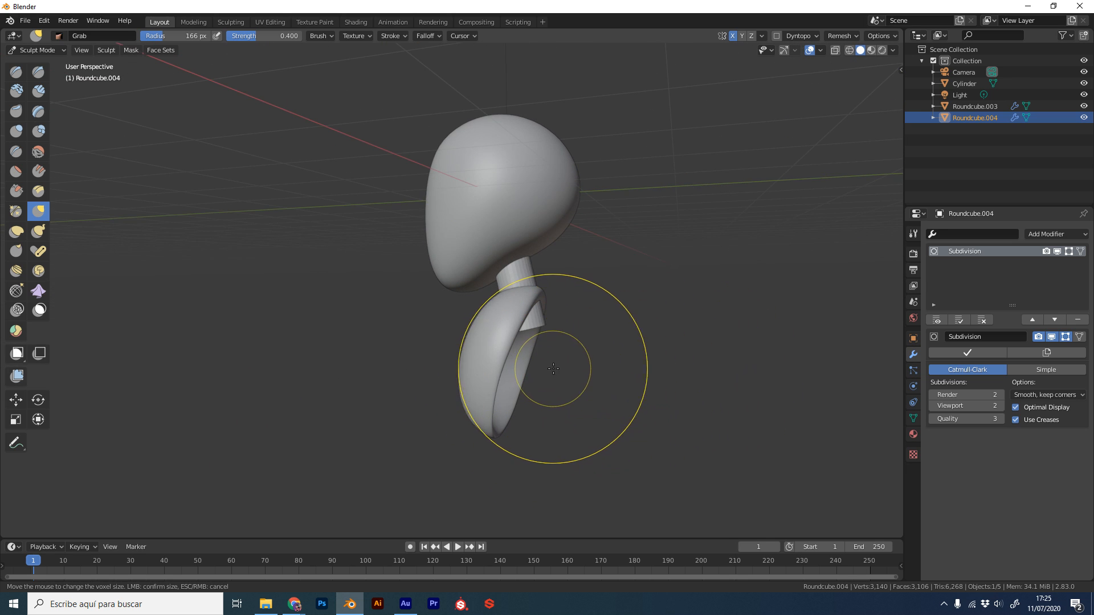
{"action": "key", "text": "ctrl+z"}
{"action": "key", "text": "ctrl+Tab"}
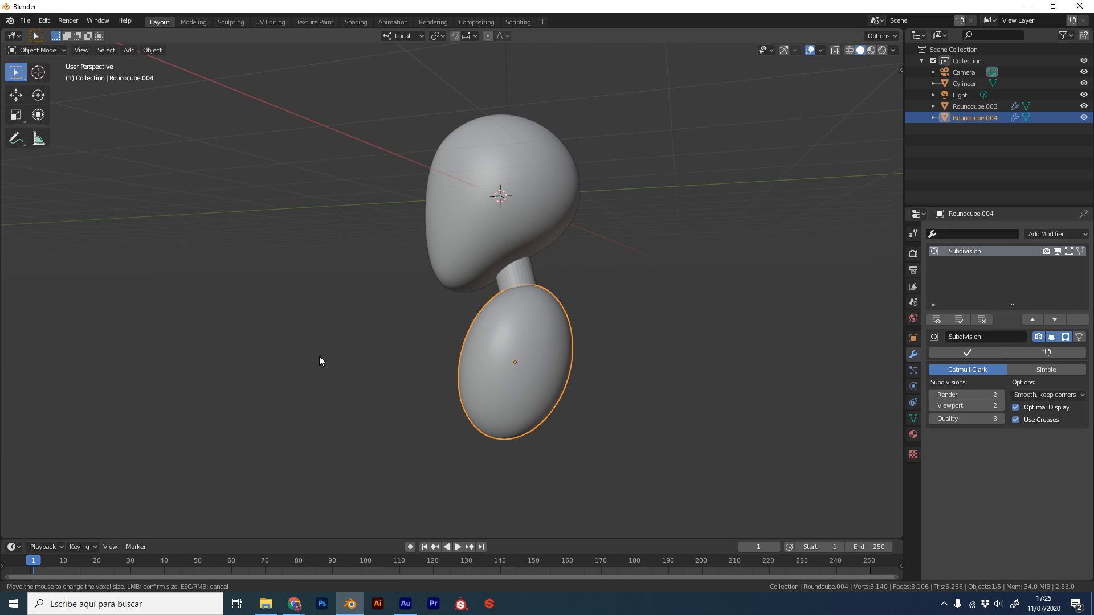
Apply the torso's rotation and scale in Object Mode
{"action": "middle_click_drag", "start_coordinate": [569, 314], "coordinate": [629, 304]}
{"action": "key", "text": "ctrl+a"}
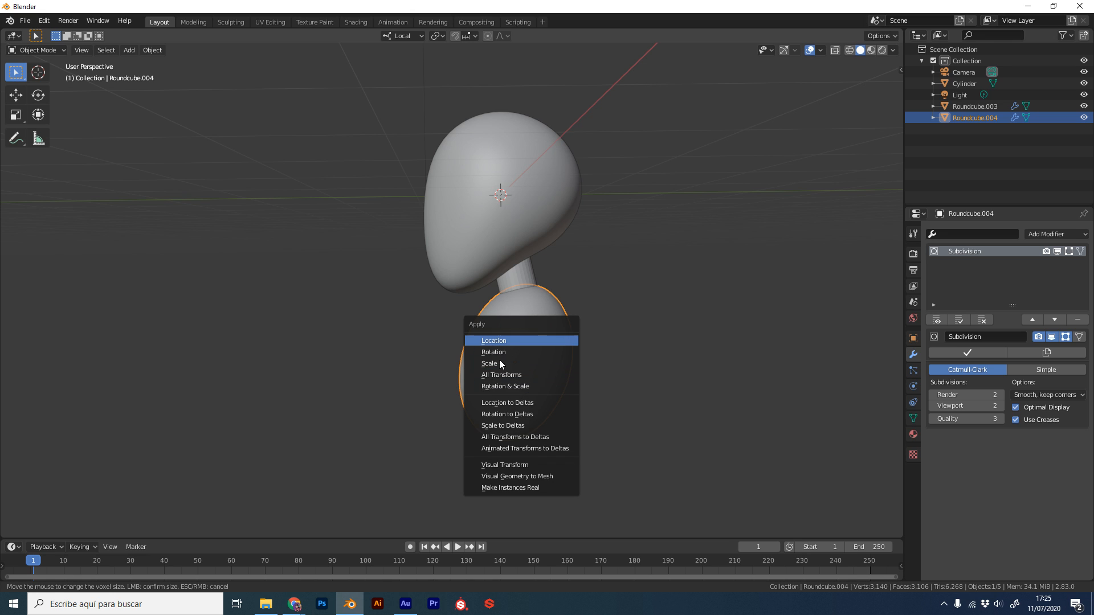
{"action": "left_click", "coordinate": [505, 385]}
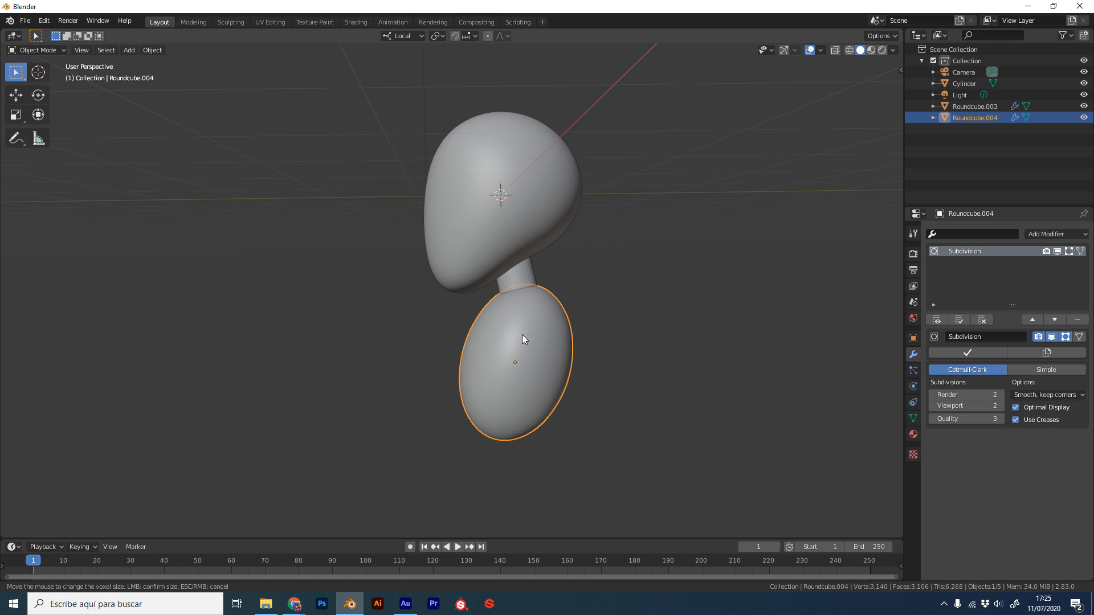
{"action": "key", "text": "ctrl+a"}
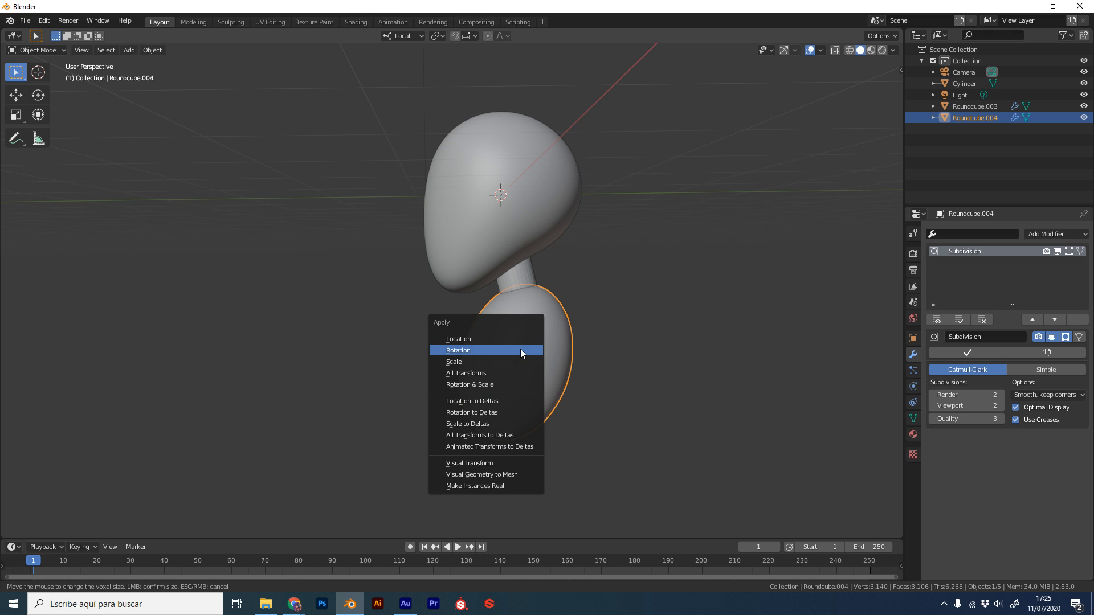
{"action": "left_click", "coordinate": [497, 386]}
{"action": "middle_click_drag", "start_coordinate": [507, 369], "coordinate": [533, 335]}
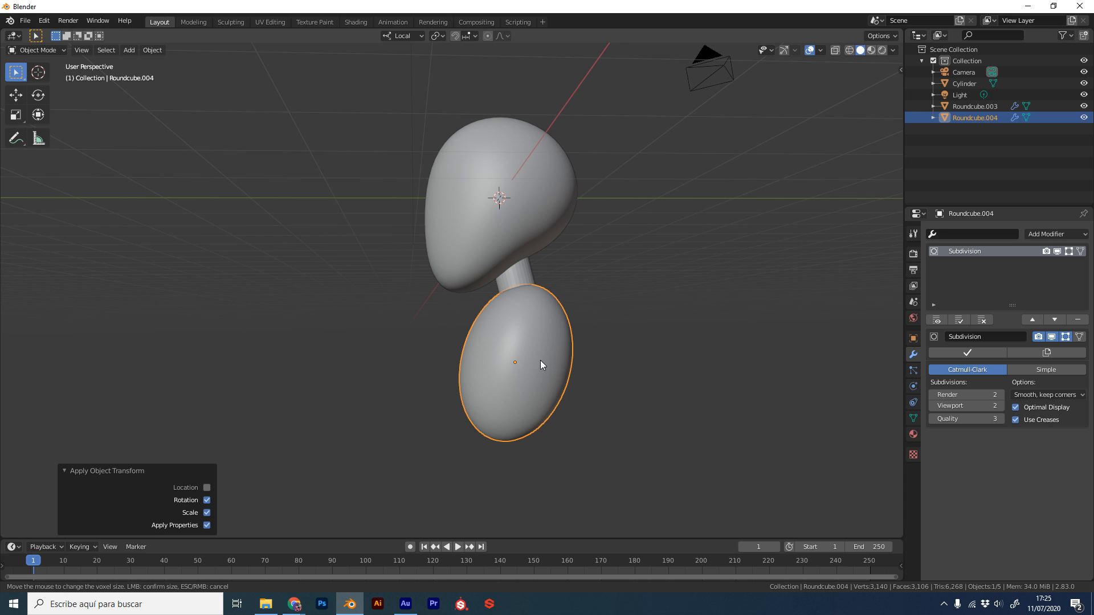
{"action": "key", "text": "ctrl+a"}
Enter Sculpt Mode on the torso and enlarge the Grab brush radius to 245 px
{"action": "key", "text": "ctrl+Tab"}
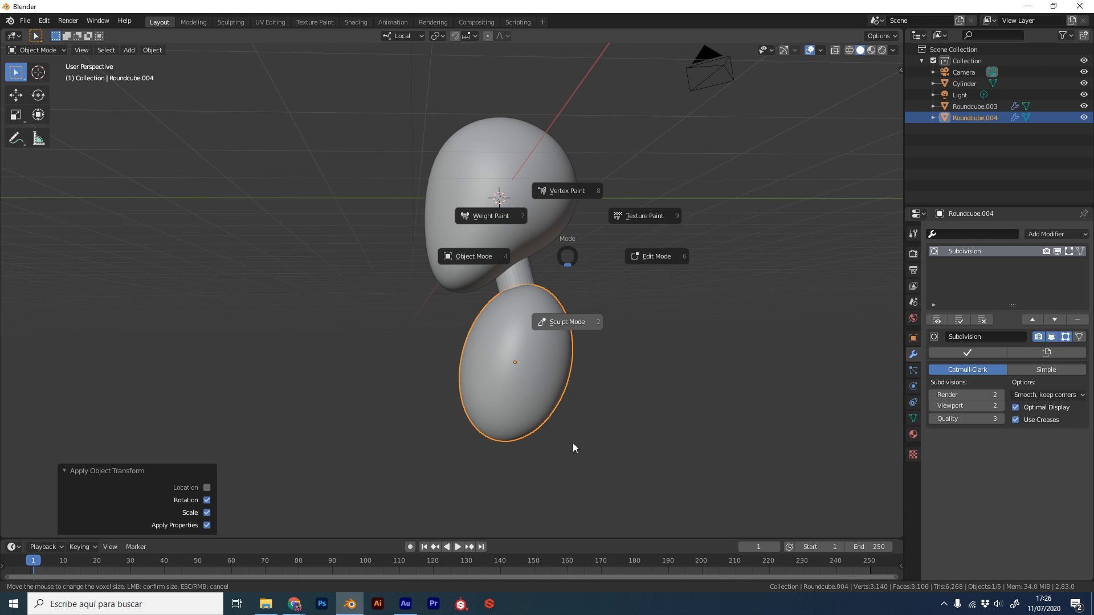
{"action": "left_click", "coordinate": [573, 443]}
{"action": "key", "text": "f"}
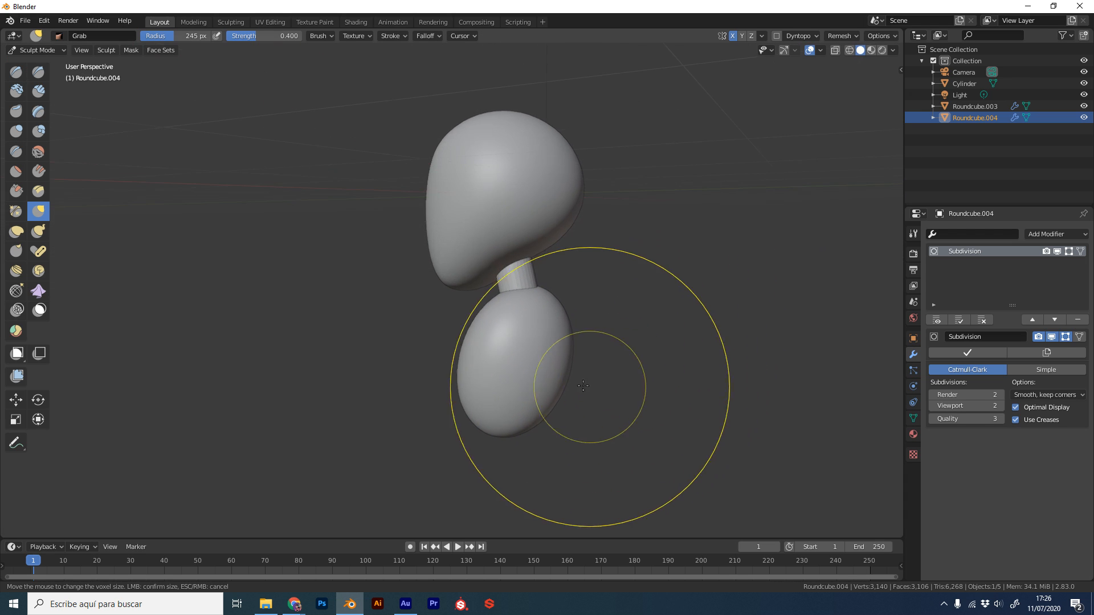
{"action": "left_click", "coordinate": [655, 341]}
Try Grab strokes pulling the torso forward and backward, undo them and return to Object Mode
{"action": "left_click_drag", "start_coordinate": [517, 370], "coordinate": [397, 375]}
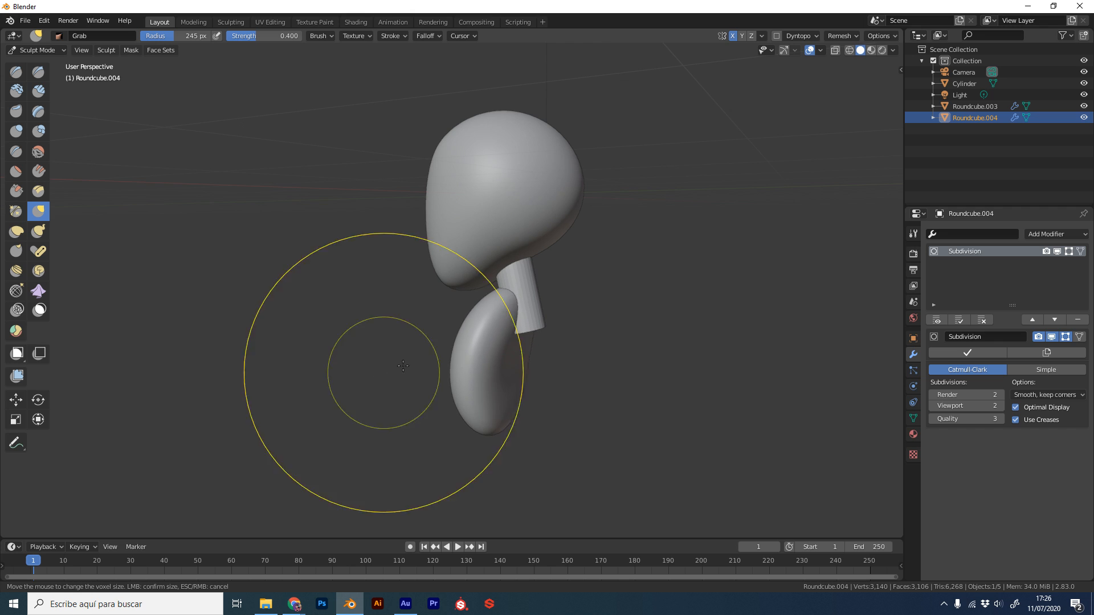
{"action": "mouse_move", "coordinate": [608, 364]}
{"action": "middle_mouse_down"}
{"action": "mouse_move", "coordinate": [589, 365]}
{"action": "mouse_move", "coordinate": [586, 378]}
{"action": "middle_mouse_up"}
{"action": "left_click_drag", "start_coordinate": [507, 370], "coordinate": [610, 368]}
{"action": "key", "text": "ctrl+z"}
{"action": "middle_click_drag", "start_coordinate": [629, 378], "coordinate": [650, 376]}
{"action": "key", "text": "ctrl+Tab"}
Select the head, neck and torso together, apply their rotation and scale, and clear the selection
{"action": "left_click", "coordinate": [467, 228]}
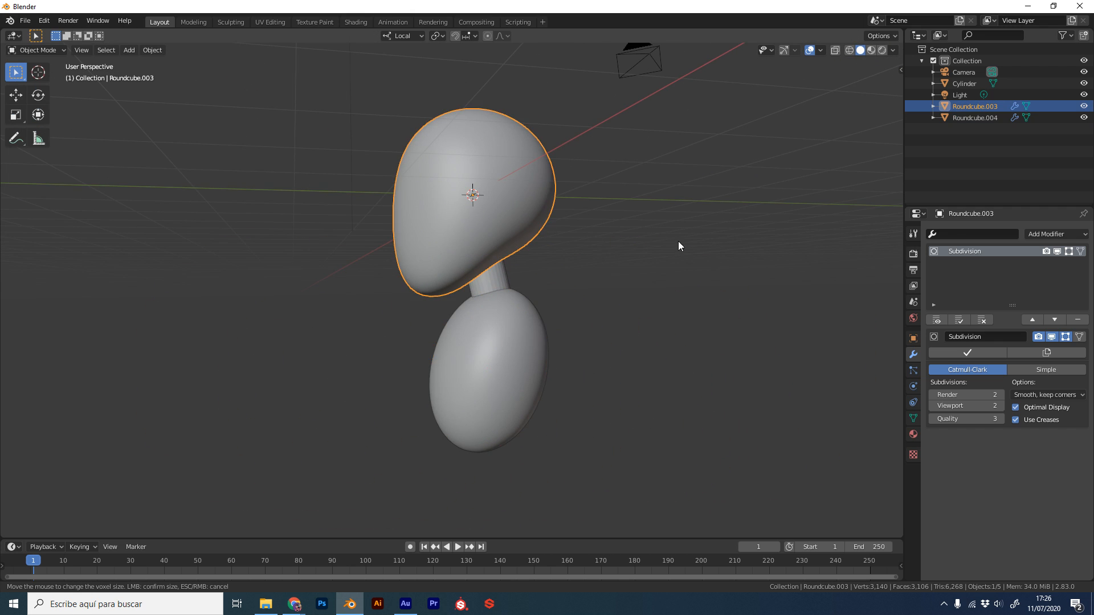
{"action": "scroll", "coordinate": [678, 241], "scroll_direction": "down", "scroll_amount": 2}
{"action": "left_click_drag", "start_coordinate": [340, 156], "coordinate": [559, 429]}
{"action": "key", "text": "ctrl+a"}
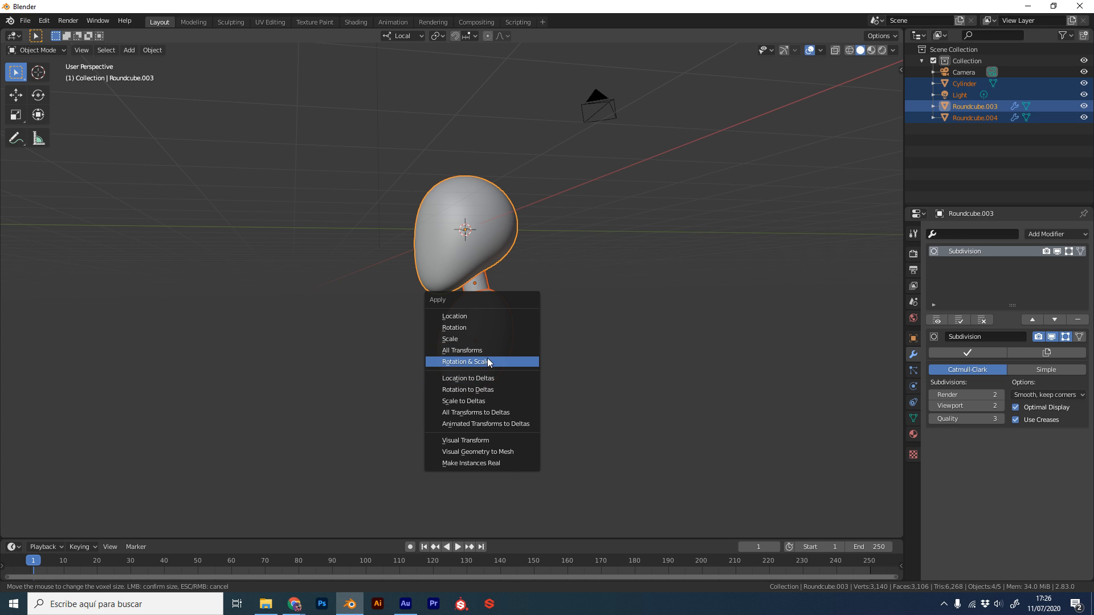
{"action": "left_click", "coordinate": [488, 362]}
{"action": "middle_click_drag", "start_coordinate": [563, 294], "coordinate": [519, 282]}
{"action": "scroll", "coordinate": [559, 322], "scroll_direction": "up", "scroll_amount": 2}
{"action": "left_click", "coordinate": [606, 310]}
{"action": "left_click", "coordinate": [541, 338]}
{"action": "middle_click_drag", "start_coordinate": [670, 321], "coordinate": [571, 340]}
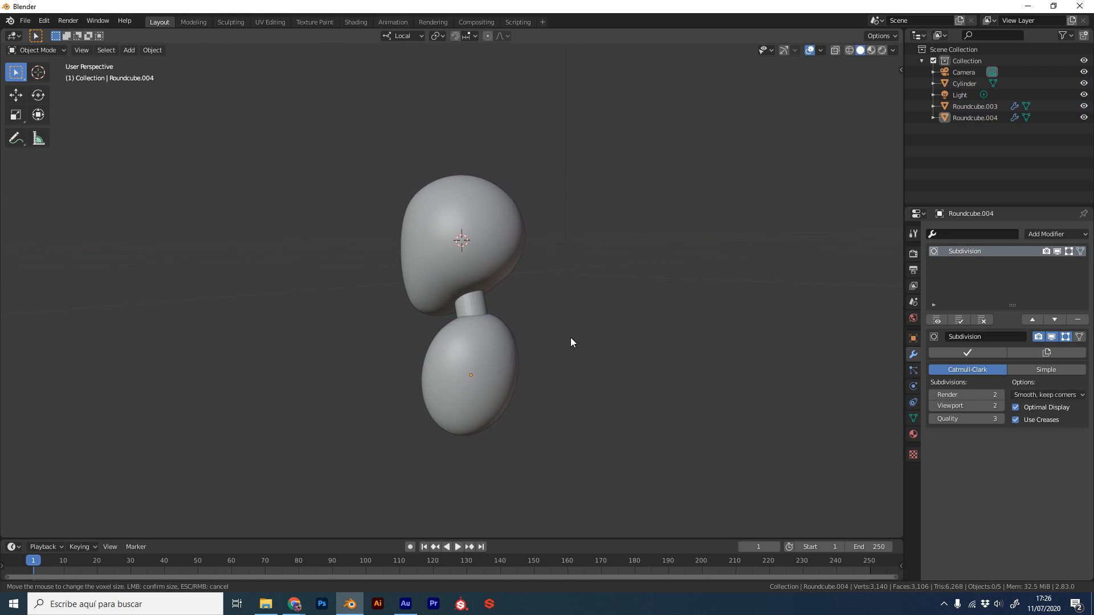
Apply the Subdivision modifier on the torso and then on the head
{"action": "left_click", "coordinate": [471, 345]}
{"action": "left_click", "coordinate": [487, 376]}
{"action": "middle_click_drag", "start_coordinate": [580, 381], "coordinate": [621, 373]}
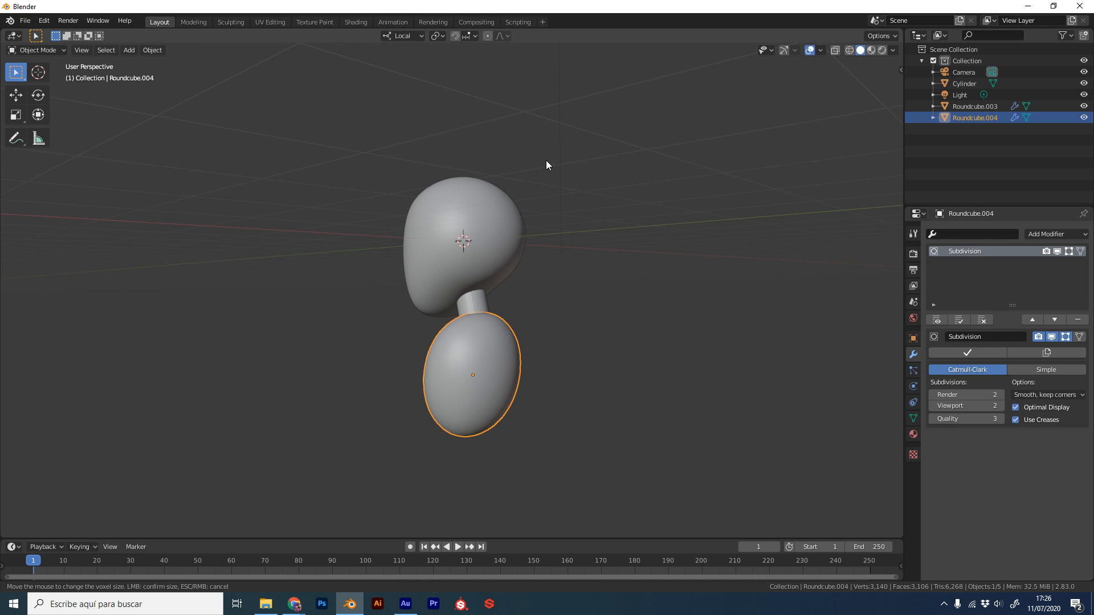
{"action": "scroll", "coordinate": [603, 352], "scroll_direction": "up", "scroll_amount": 2}
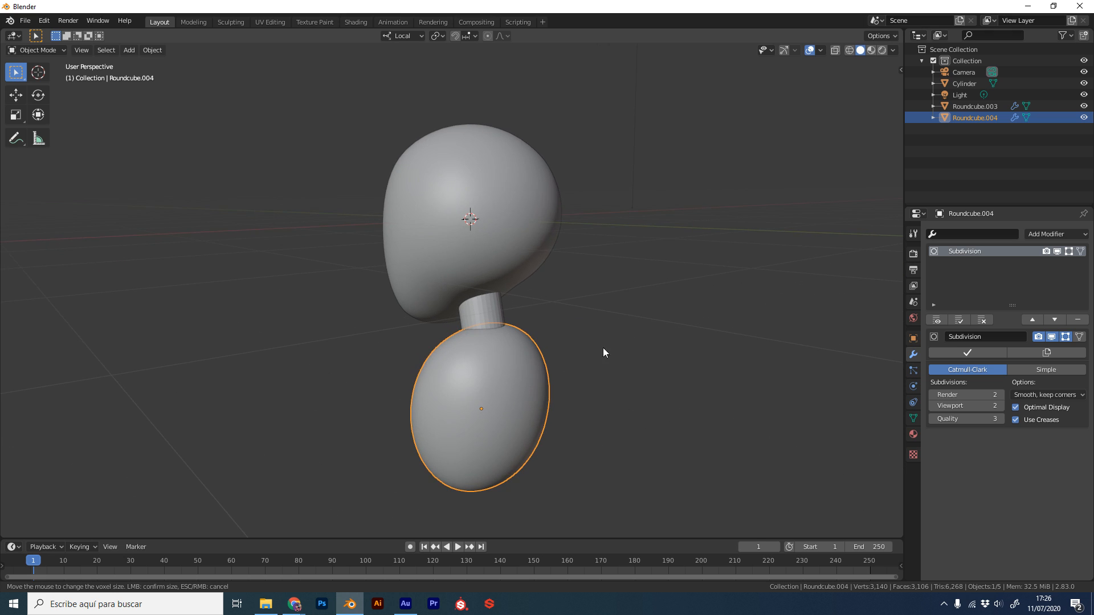
{"action": "left_click", "coordinate": [966, 353]}
{"action": "left_click", "coordinate": [586, 329]}
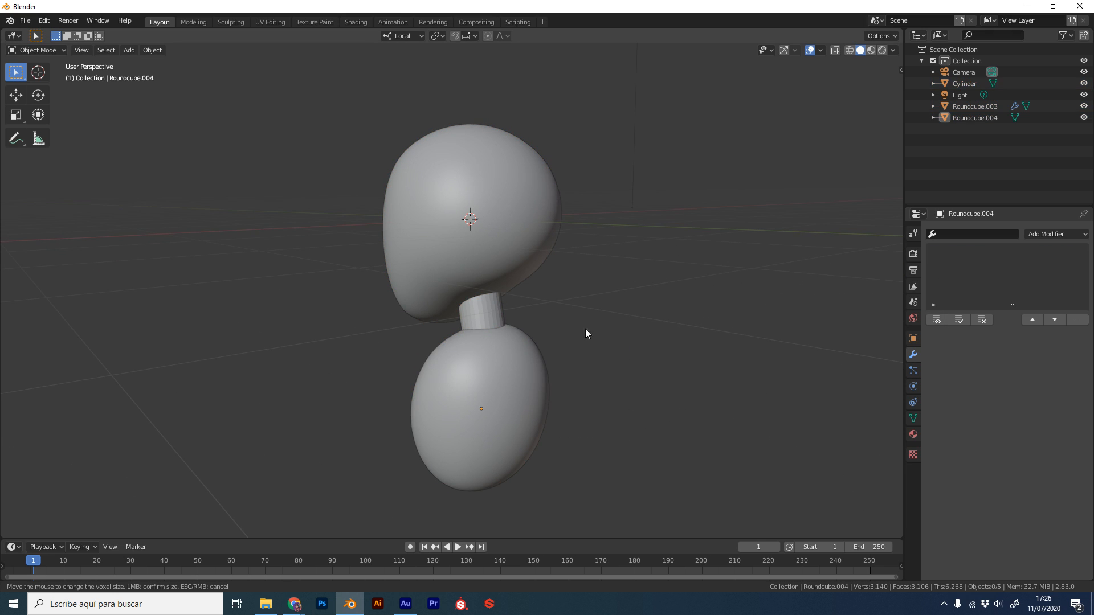
{"action": "left_click", "coordinate": [525, 367]}
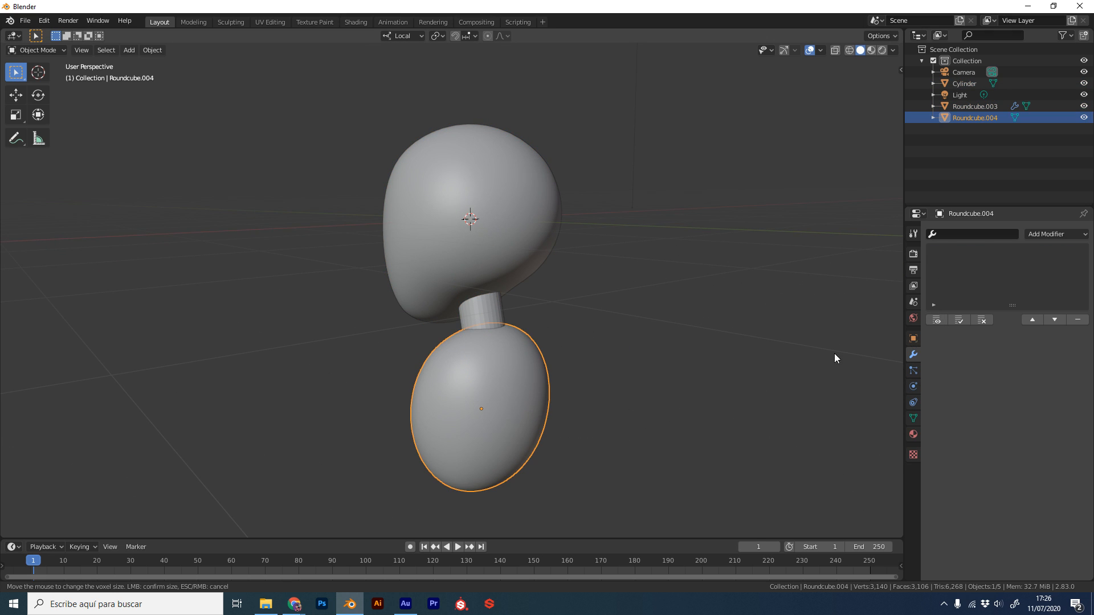
{"action": "left_click", "coordinate": [490, 223]}
{"action": "left_click", "coordinate": [975, 349]}
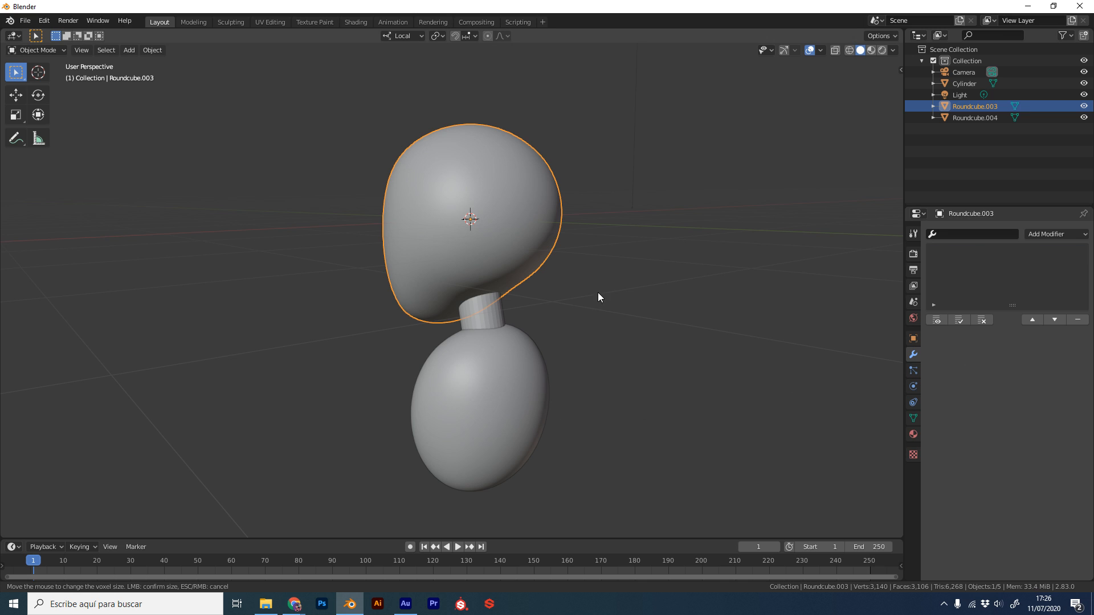
Select the head, neck and torso together, try joining them into one object, and undo the join
{"action": "middle_click_drag", "start_coordinate": [629, 317], "coordinate": [603, 290]}
{"action": "left_click_drag", "start_coordinate": [607, 473], "coordinate": [411, 282]}
{"action": "middle_click_drag", "start_coordinate": [647, 315], "coordinate": [489, 376]}
{"action": "left_click", "coordinate": [652, 383]}
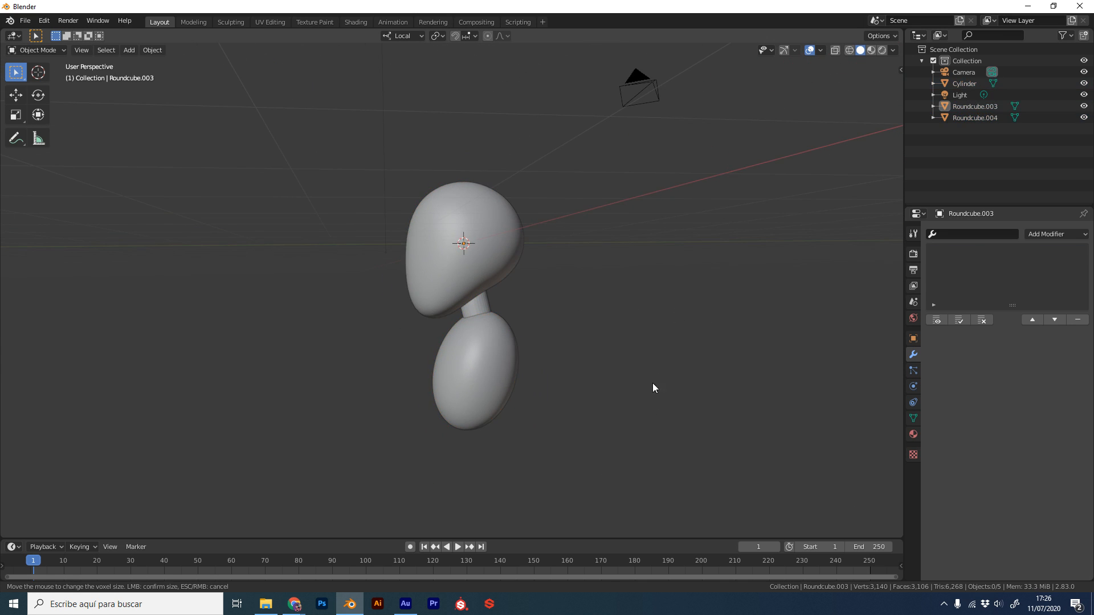
{"action": "left_click_drag", "start_coordinate": [642, 429], "coordinate": [368, 197]}
{"action": "middle_click_drag", "start_coordinate": [685, 297], "coordinate": [551, 325]}
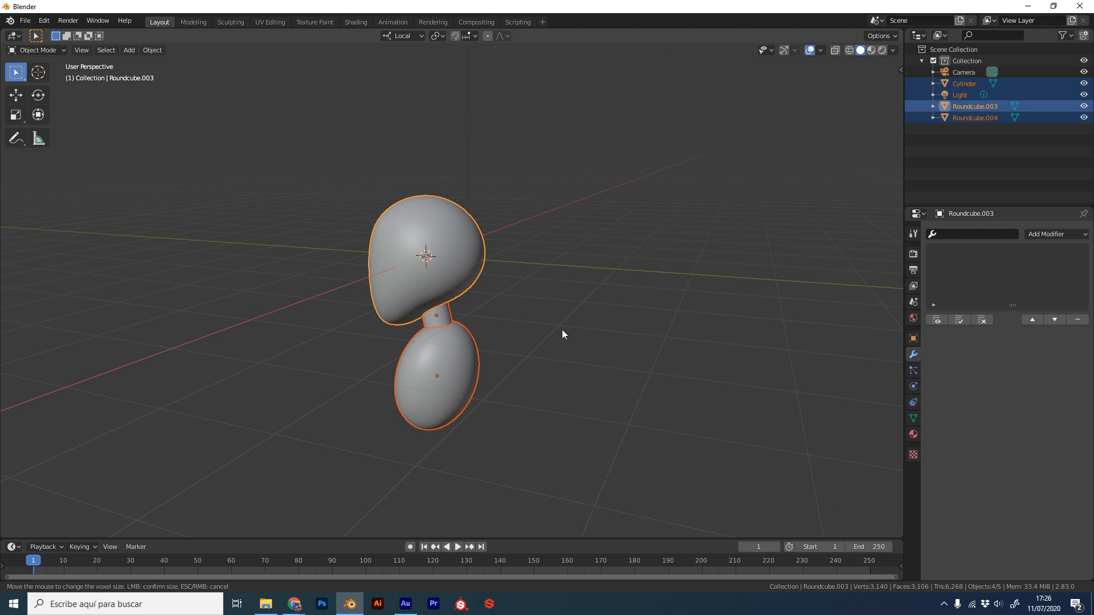
{"action": "key", "text": "ctrl+j"}
{"action": "key", "text": "ctrl+z"}
Make the neck cylinder the active object, select the head and torso with it, and join them into one object
{"action": "left_click", "coordinate": [522, 300]}
{"action": "left_click", "coordinate": [973, 107]}
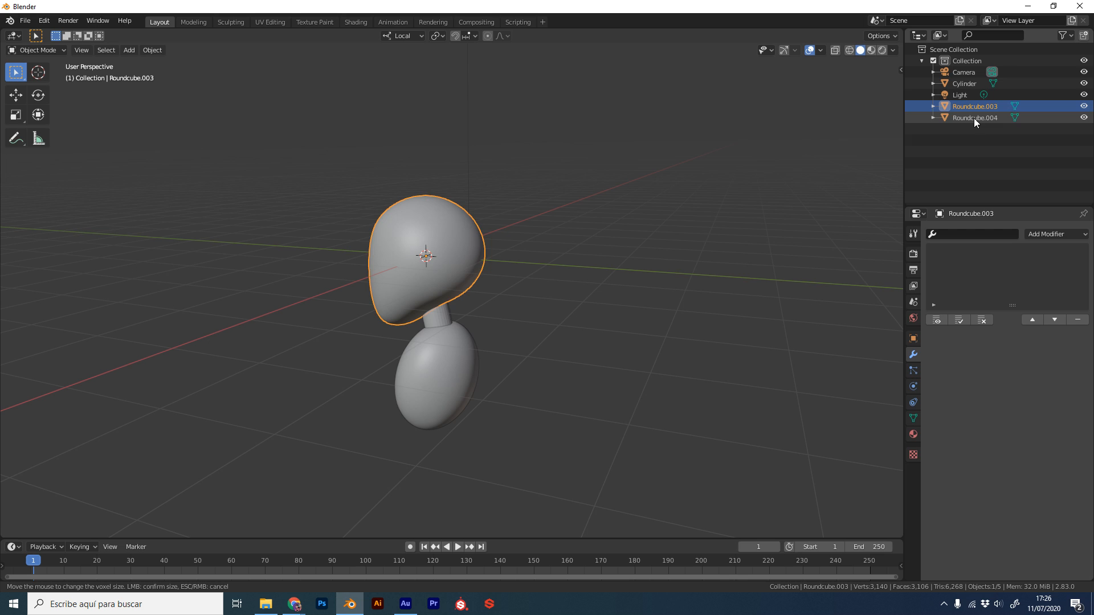
{"action": "left_click", "coordinate": [973, 118]}
{"action": "left_click", "coordinate": [962, 83]}
{"action": "middle_click_drag", "start_coordinate": [556, 281], "coordinate": [559, 270]}
{"action": "left_click_drag", "start_coordinate": [510, 431], "coordinate": [350, 188]}
{"action": "key", "text": "ctrl+j"}
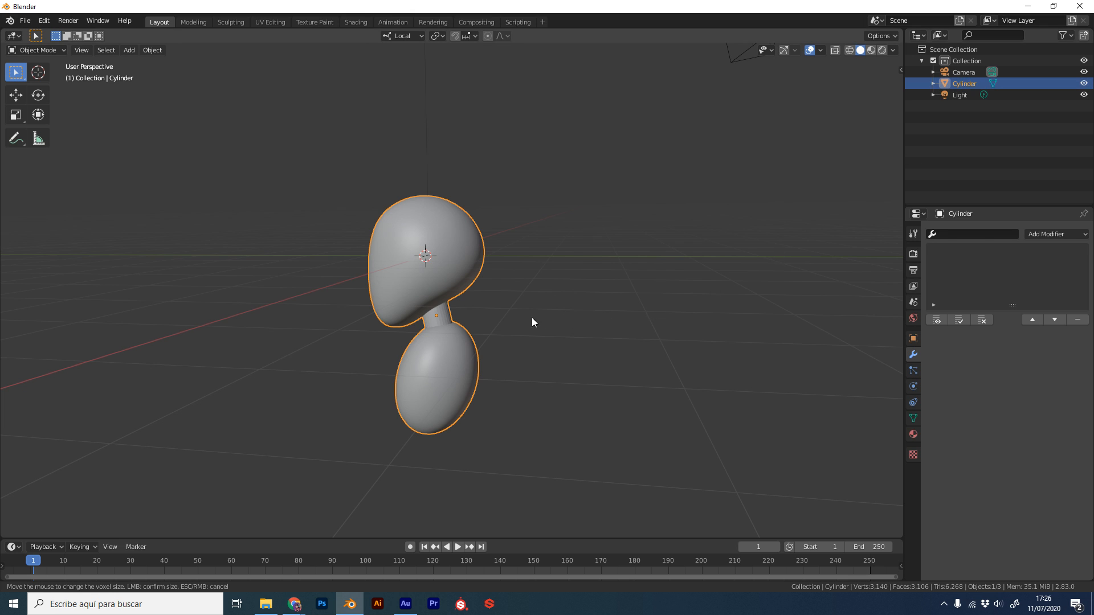
Inspect the joined object in Edit Mode by selecting its linked parts separately, and return to Object Mode
{"action": "middle_click_drag", "start_coordinate": [532, 319], "coordinate": [601, 300]}
{"action": "middle_click_drag", "start_coordinate": [568, 371], "coordinate": [441, 346]}
{"action": "scroll", "coordinate": [490, 342], "scroll_direction": "up", "scroll_amount": 4}
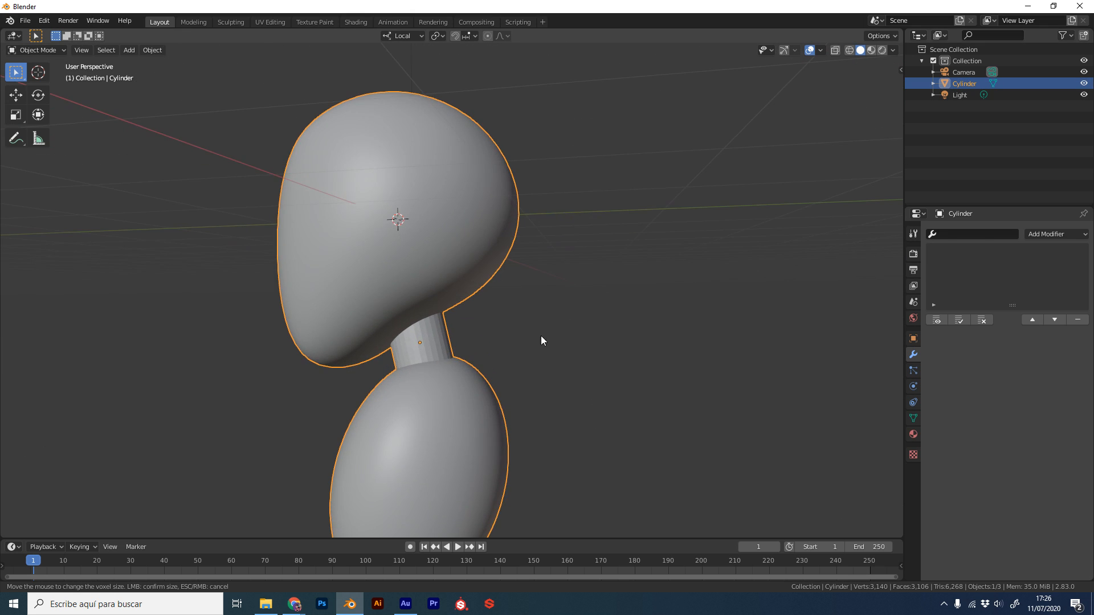
{"action": "middle_click_drag", "start_coordinate": [541, 336], "coordinate": [562, 319]}
{"action": "scroll", "coordinate": [555, 322], "scroll_direction": "down", "scroll_amount": 2}
{"action": "key", "text": "Tab"}
{"action": "key", "text": "alt+a"}
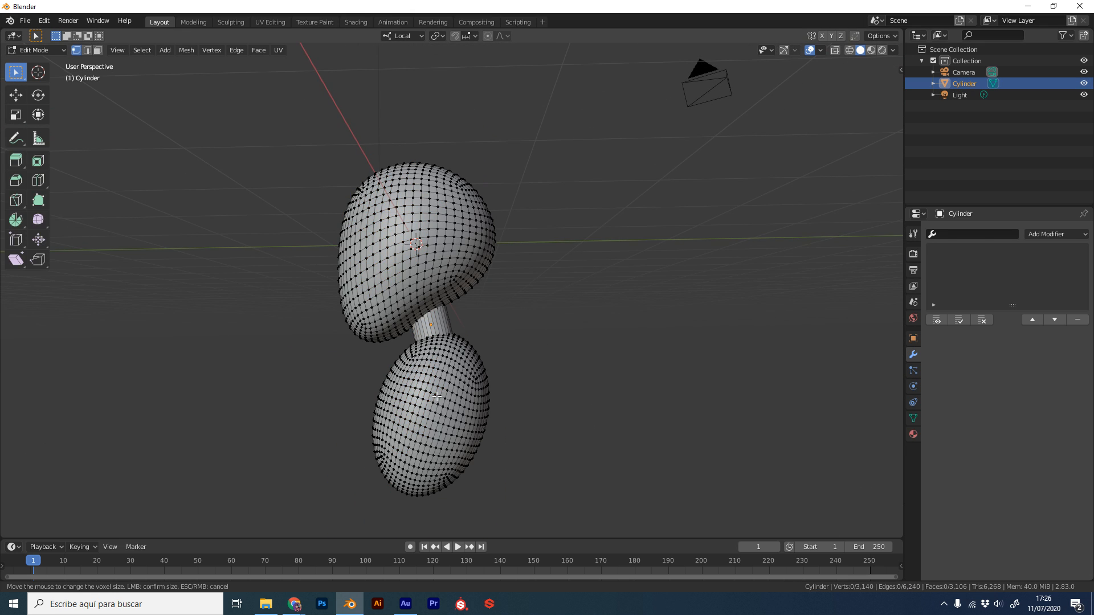
{"action": "key", "text": "l"}
{"action": "key", "text": "alt+a"}
{"action": "key", "text": "l"}
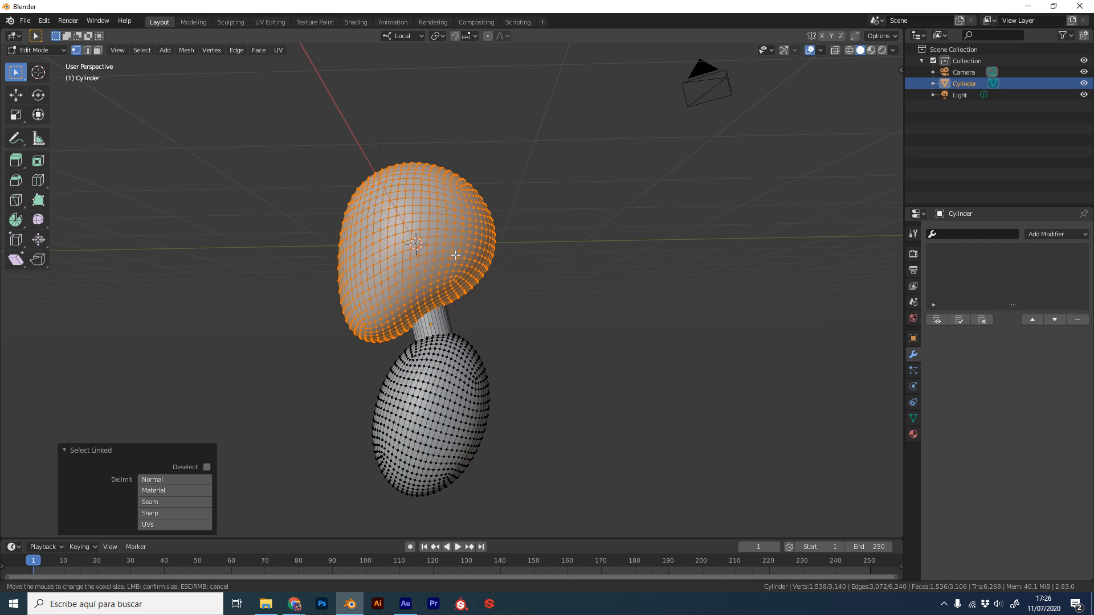
{"action": "key", "text": "alt+a"}
{"action": "key", "text": "l"}
{"action": "key", "text": "Tab"}
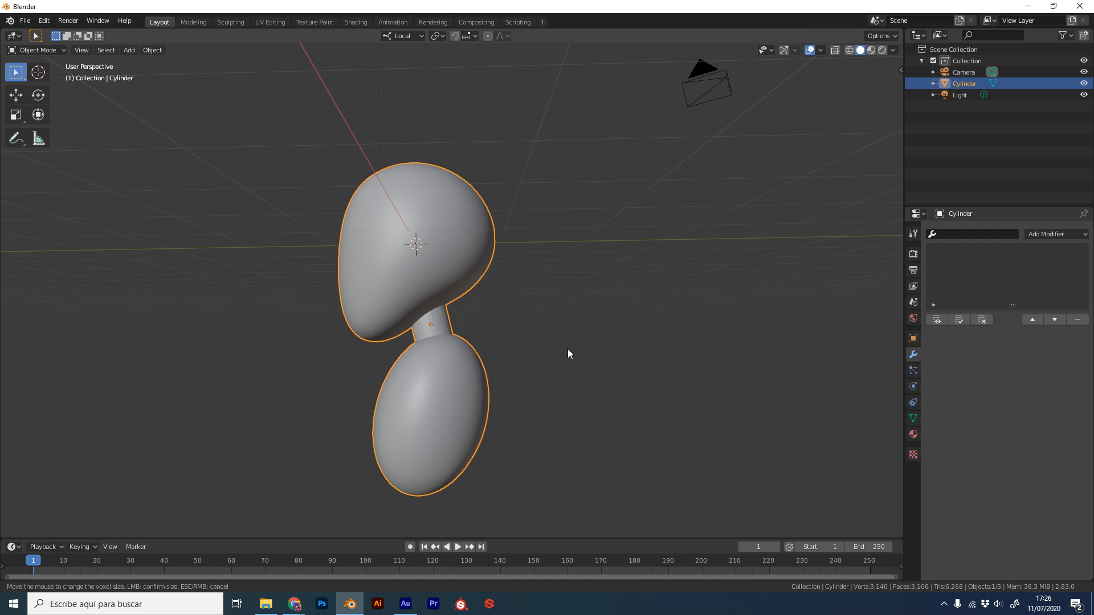
Select the torso's linked geometry in Edit Mode, try moving it, cancel the move and return to Object Mode
{"action": "scroll", "coordinate": [542, 296], "scroll_direction": "up", "scroll_amount": 5}
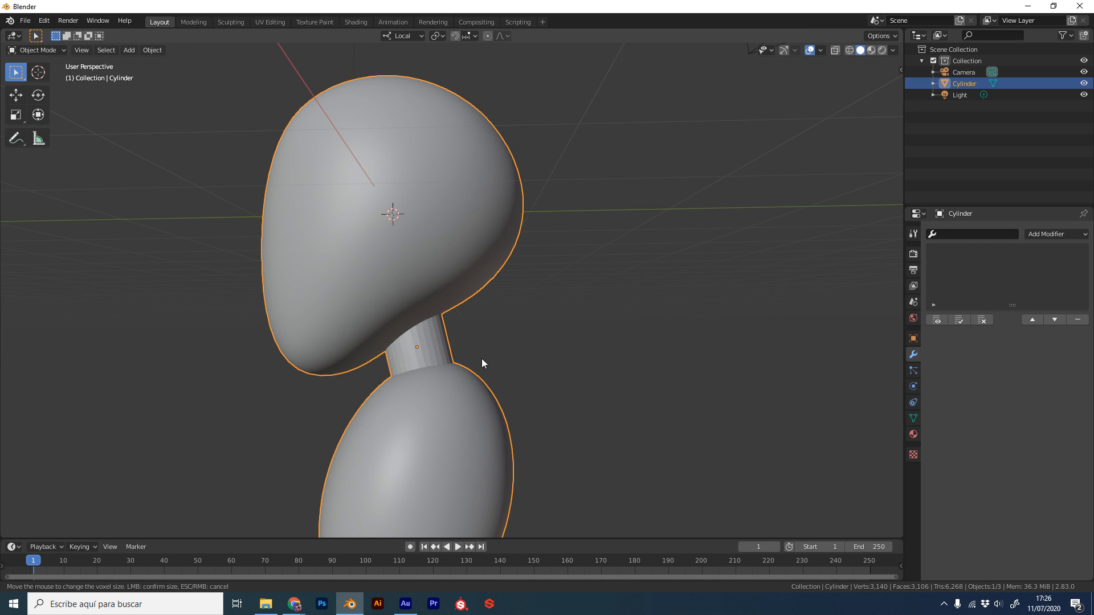
{"action": "key", "text": "Tab"}
{"action": "key", "text": "l"}
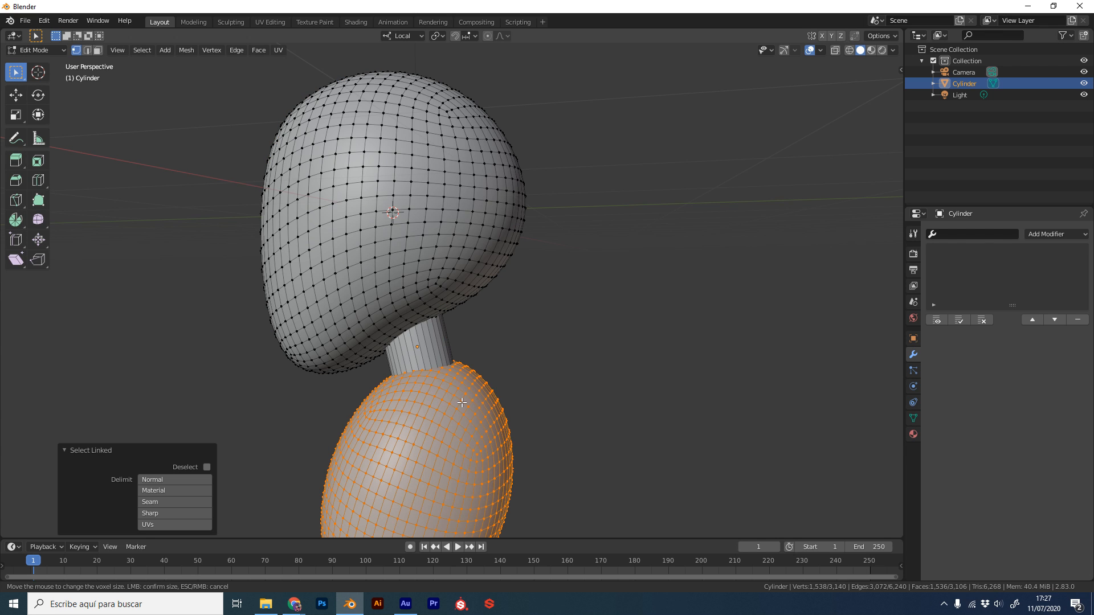
{"action": "key", "text": "g"}
{"action": "key", "text": "Escape"}
{"action": "key", "text": "Tab"}
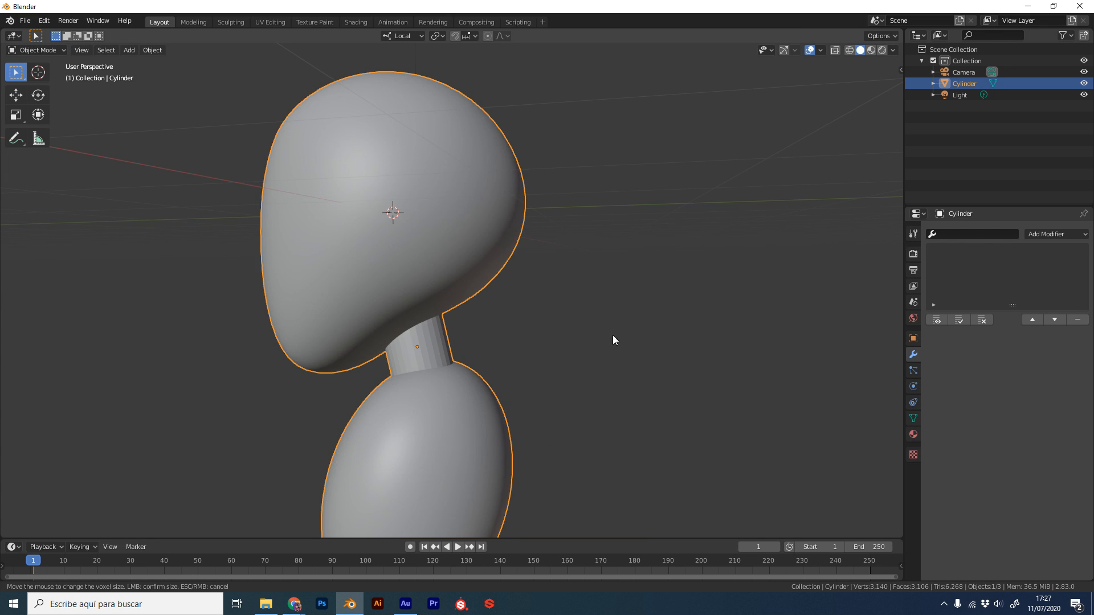
Enter Sculpt Mode on the joined object and check its voxel Remesh settings
{"action": "scroll", "coordinate": [535, 376], "scroll_direction": "down", "scroll_amount": 4}
{"action": "middle_click_drag", "start_coordinate": [454, 415], "coordinate": [514, 305]}
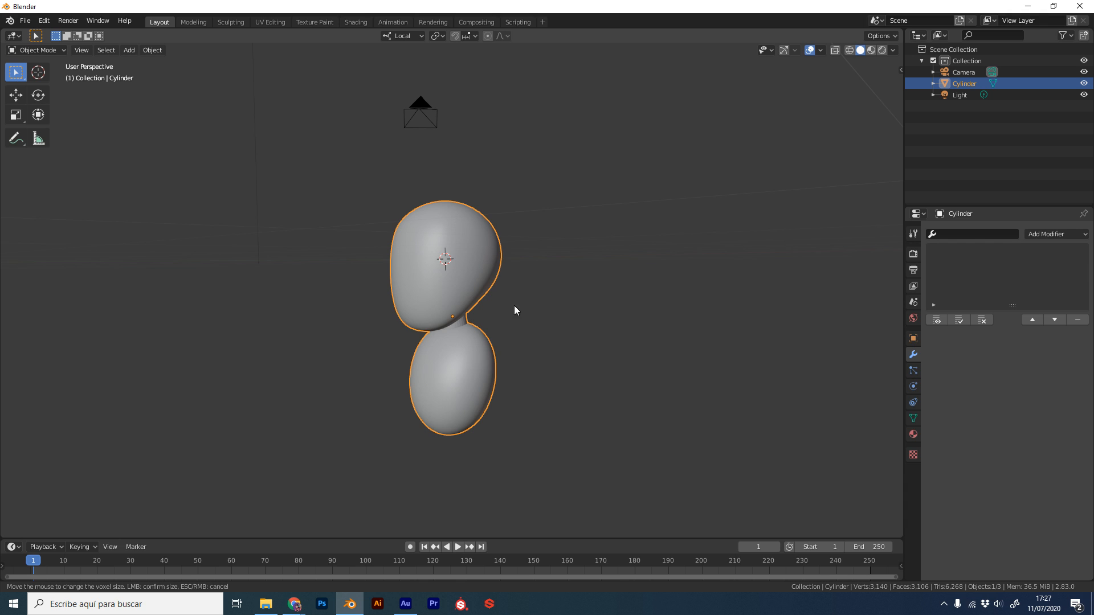
{"action": "key", "text": "ctrl+Tab"}
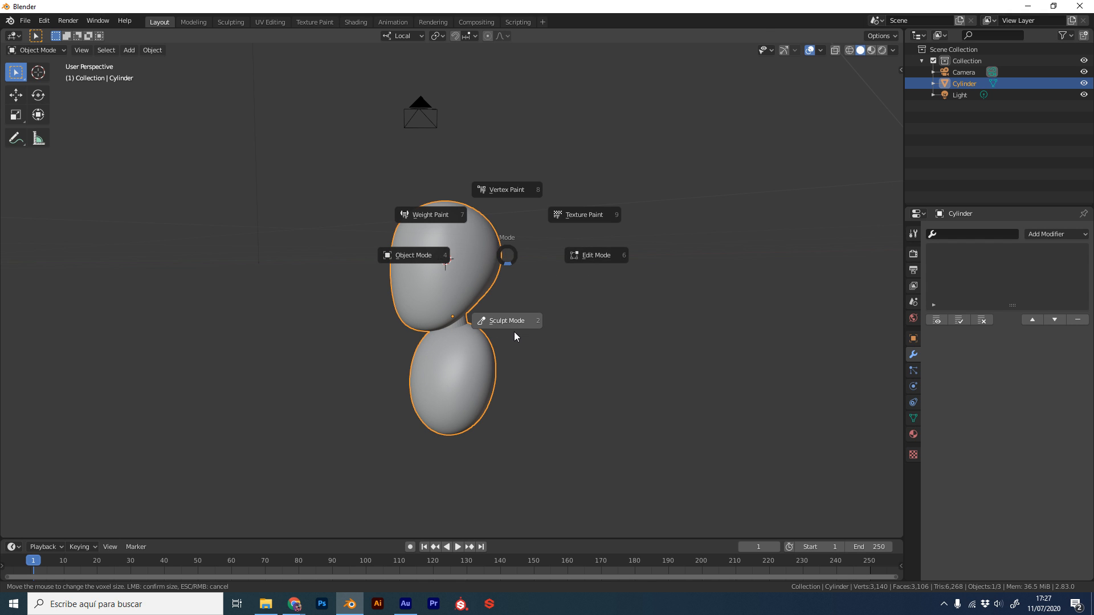
{"action": "left_click", "coordinate": [513, 331]}
{"action": "mouse_move", "coordinate": [555, 321]}
{"action": "middle_mouse_down"}
{"action": "mouse_move", "coordinate": [512, 319]}
{"action": "mouse_move", "coordinate": [621, 256]}
{"action": "mouse_move", "coordinate": [581, 258]}
{"action": "mouse_move", "coordinate": [497, 323]}
{"action": "mouse_move", "coordinate": [524, 323]}
{"action": "mouse_move", "coordinate": [556, 296]}
{"action": "middle_mouse_up"}
{"action": "left_click", "coordinate": [849, 36]}
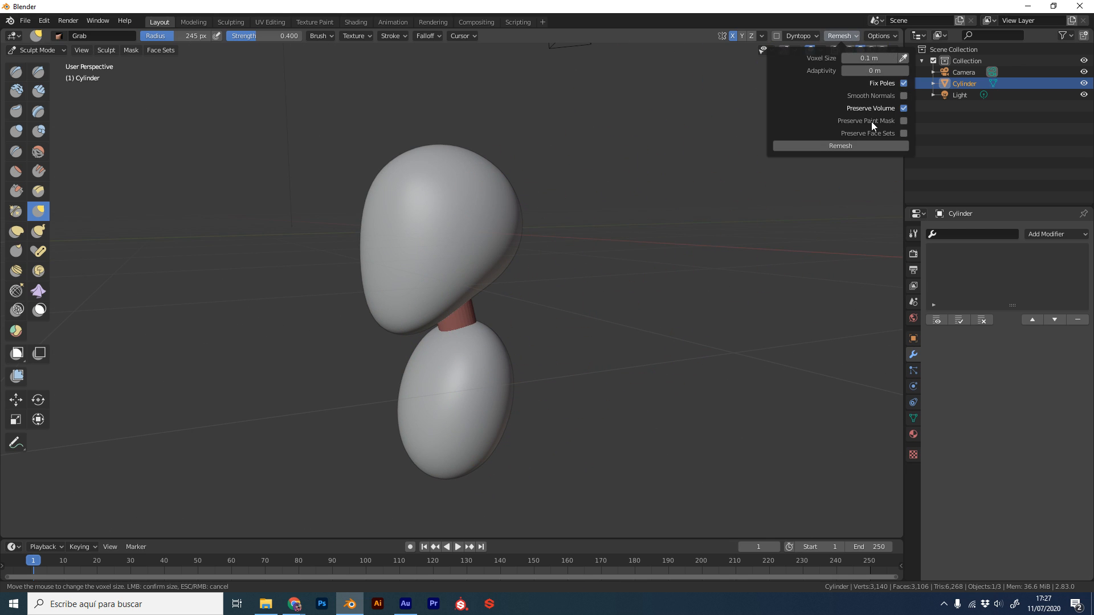
{"action": "left_click", "coordinate": [856, 38]}
Try adjusting the remesh voxel size interactively with the grid preview over the joined object
{"action": "mouse_move", "coordinate": [577, 250]}
{"action": "middle_mouse_down"}
{"action": "mouse_move", "coordinate": [503, 355]}
{"action": "mouse_move", "coordinate": [511, 319]}
{"action": "mouse_move", "coordinate": [457, 268]}
{"action": "mouse_move", "coordinate": [574, 322]}
{"action": "mouse_move", "coordinate": [461, 371]}
{"action": "middle_mouse_up"}
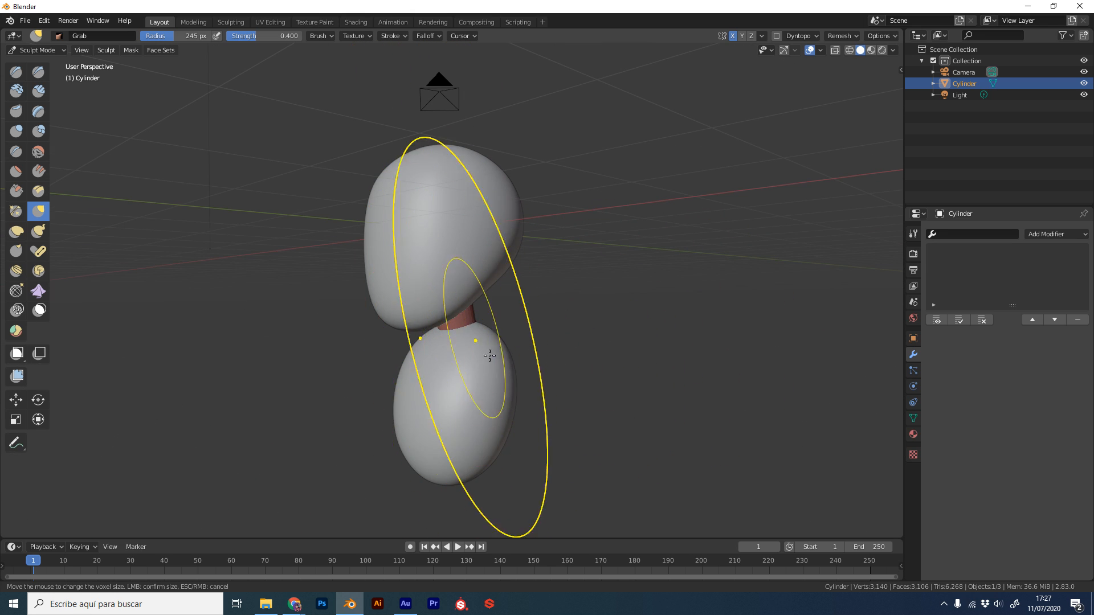
{"action": "middle_click_drag", "start_coordinate": [510, 415], "coordinate": [557, 342]}
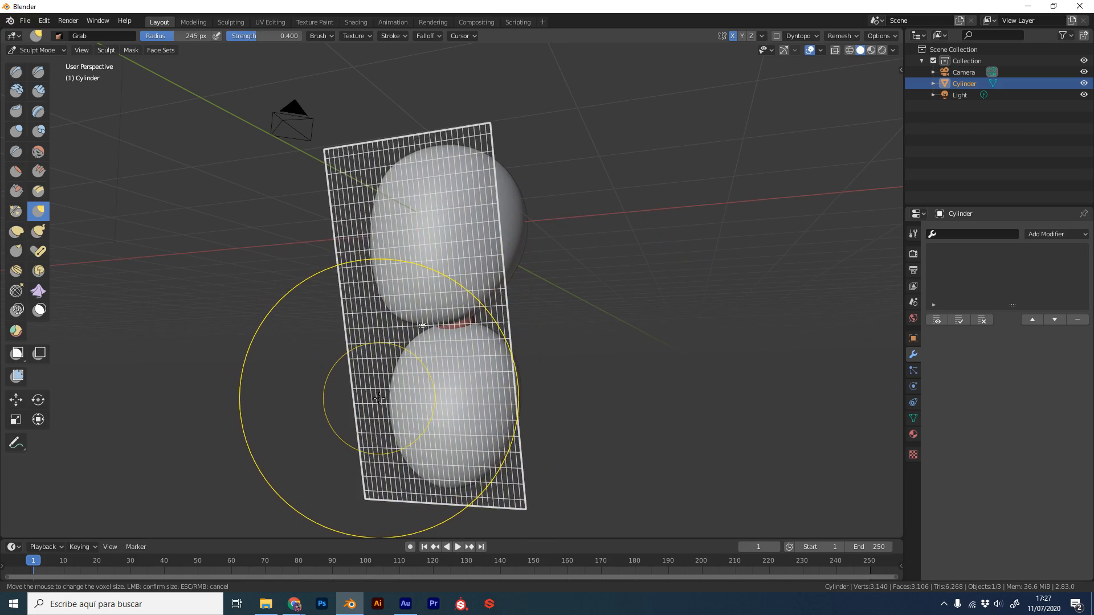
{"action": "middle_click_drag", "start_coordinate": [379, 399], "coordinate": [566, 390]}
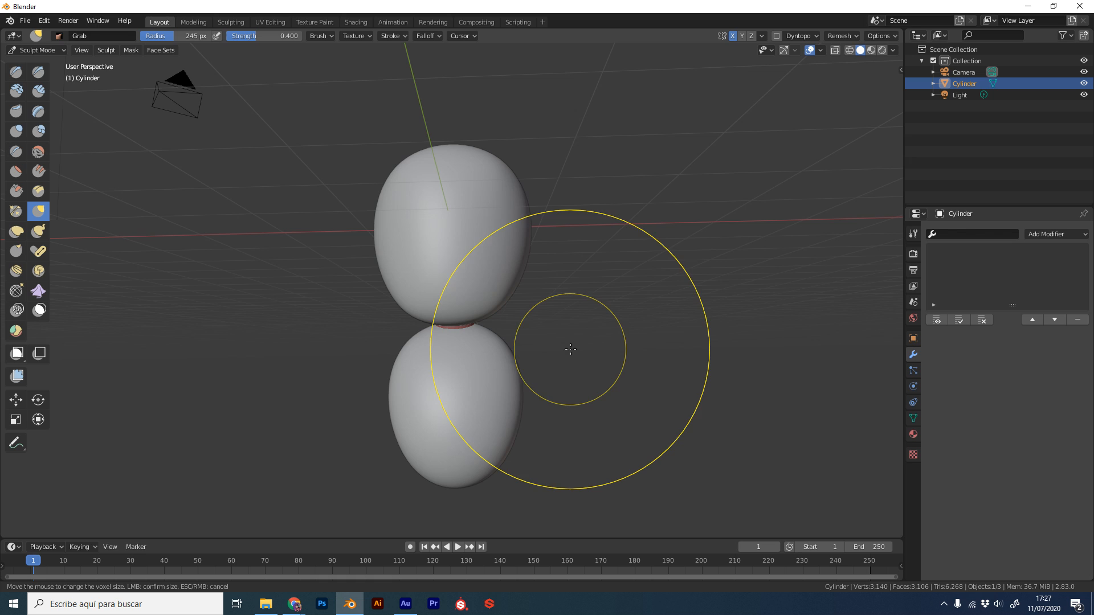
{"action": "left_click", "coordinate": [576, 341]}
Return to Object Mode, apply all transforms to the joined object, and re-enter Sculpt Mode
{"action": "key", "text": "ctrl+Tab"}
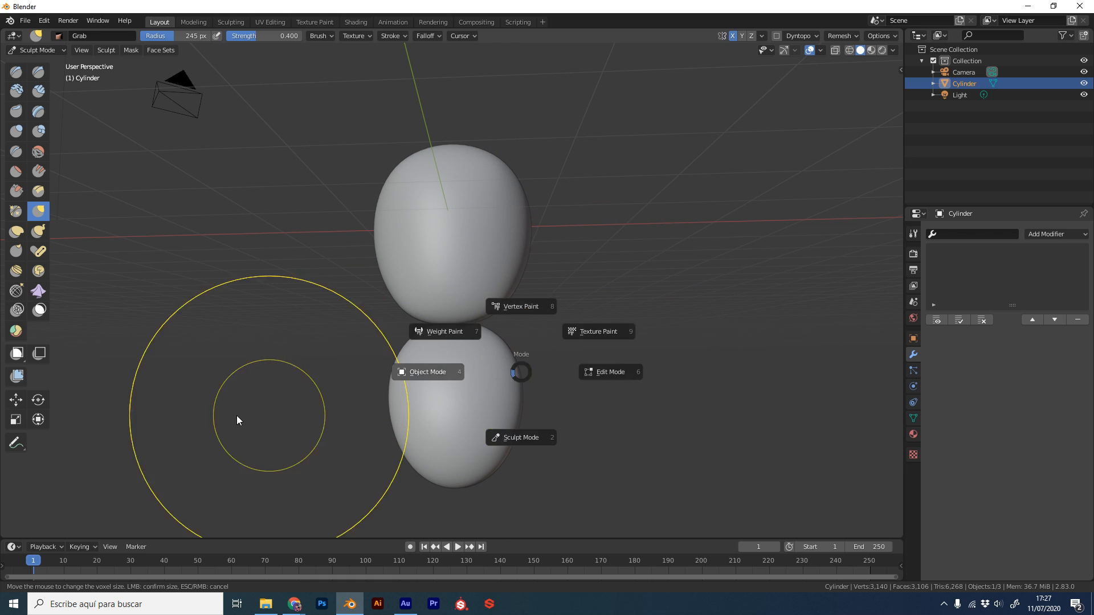
{"action": "left_click", "coordinate": [237, 419]}
{"action": "key", "text": "ctrl+a"}
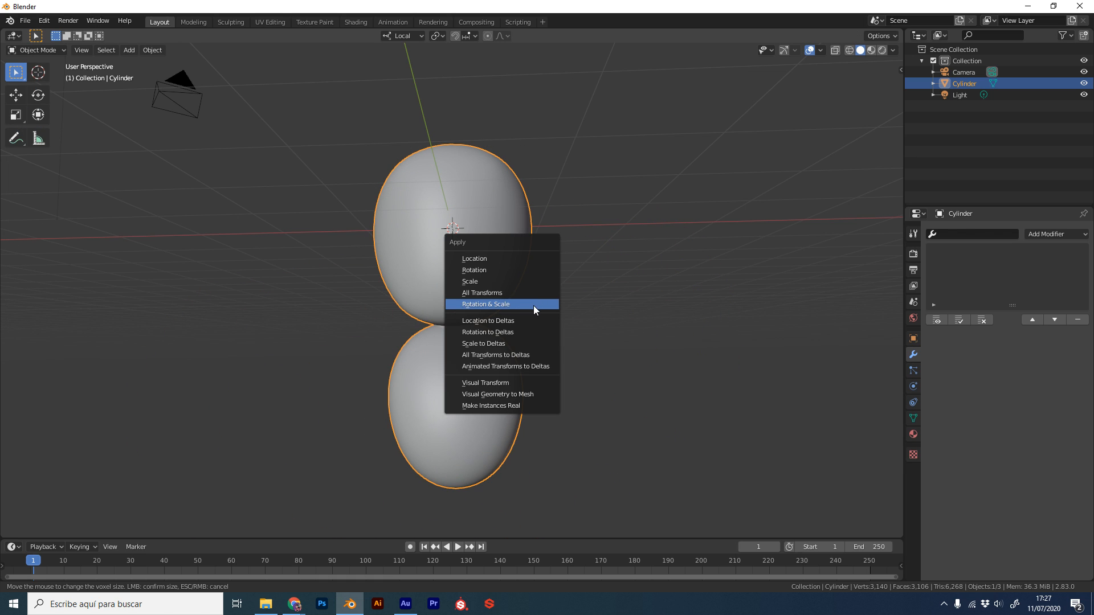
{"action": "left_click", "coordinate": [498, 288]}
{"action": "middle_click_drag", "start_coordinate": [486, 359], "coordinate": [529, 336]}
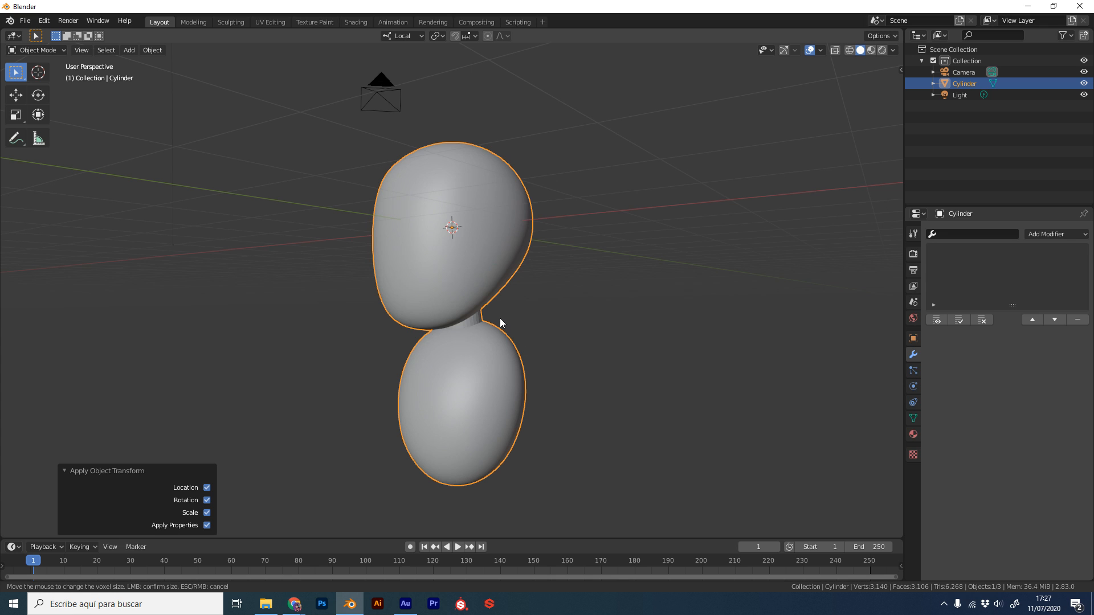
{"action": "key", "text": "ctrl+Tab"}
{"action": "left_click", "coordinate": [498, 447]}
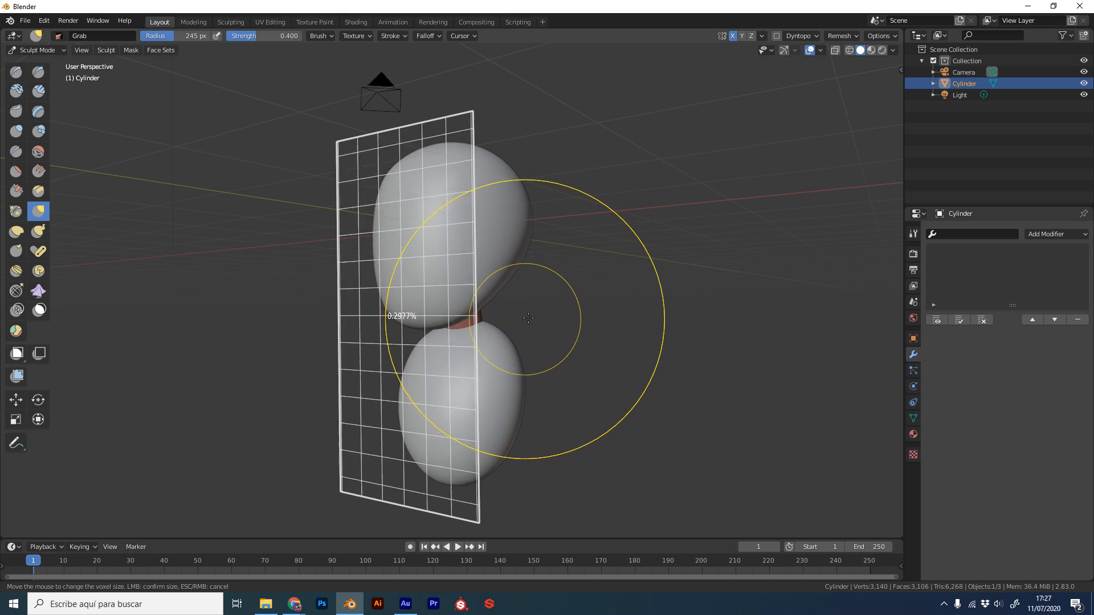
Try remeshing the joined object with a coarse voxel size and undo the remesh
{"action": "left_click", "coordinate": [545, 321]}
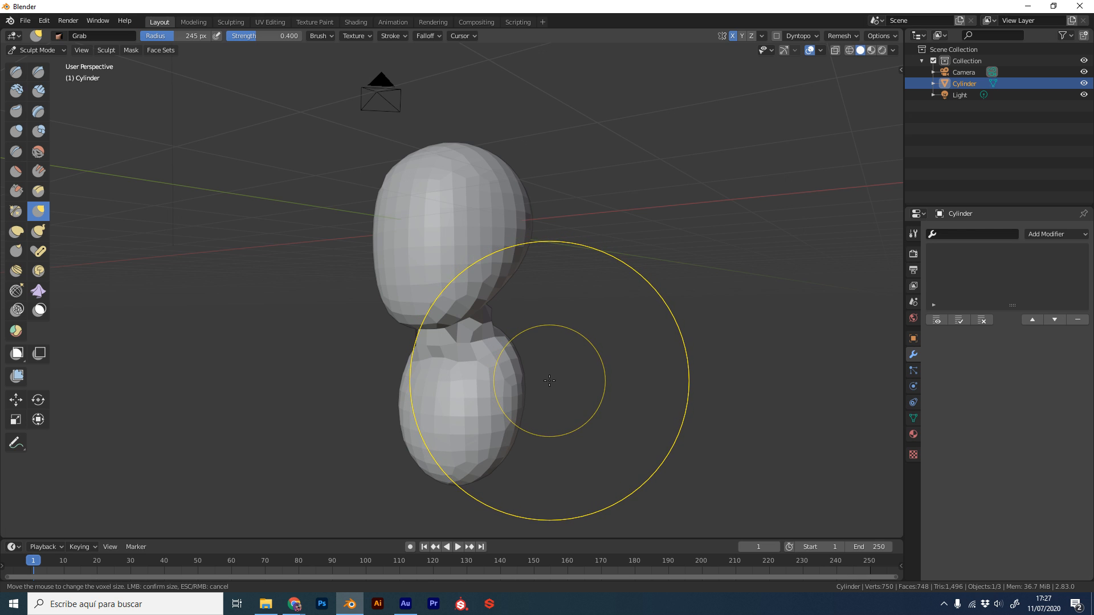
{"action": "middle_click_drag", "start_coordinate": [545, 407], "coordinate": [557, 357]}
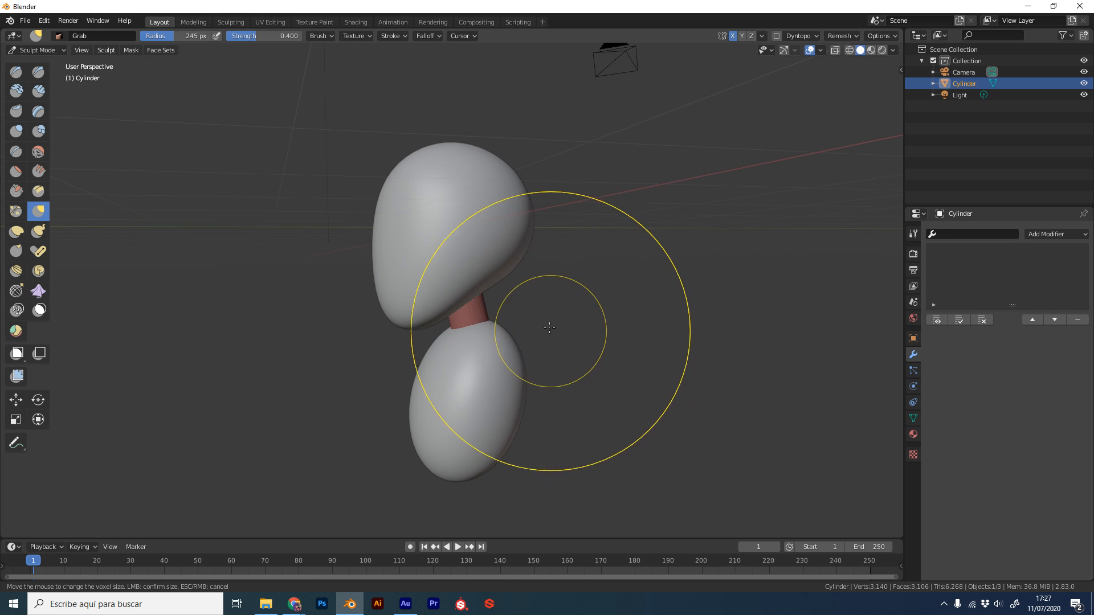
Set the remesh voxel size to 0.02769 m, remesh the joined object, and check the Remesh settings
{"action": "key", "text": "r"}
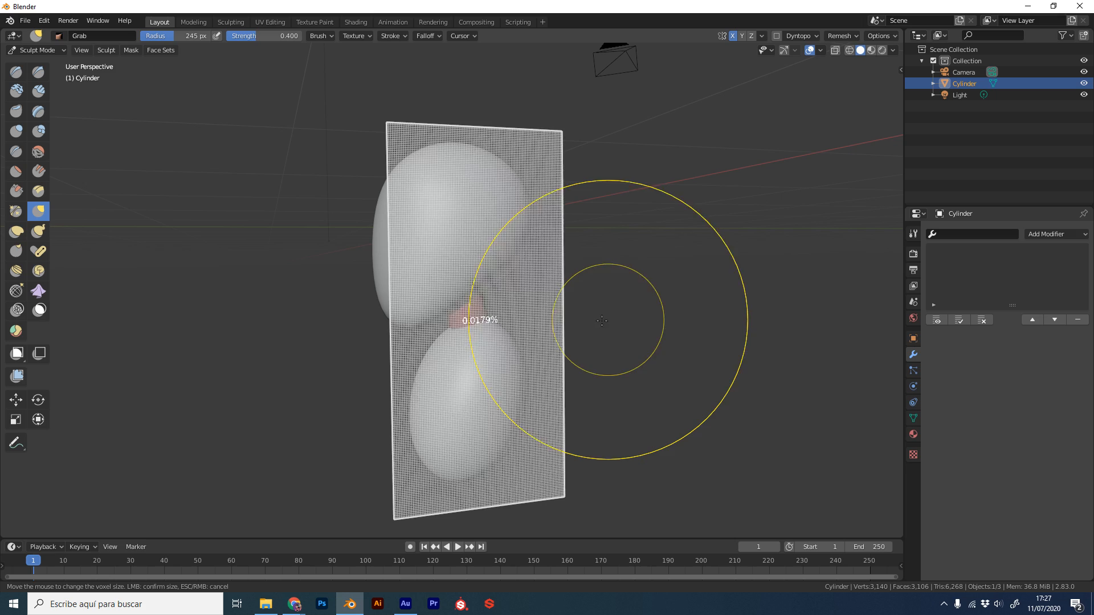
{"action": "left_click", "coordinate": [596, 321]}
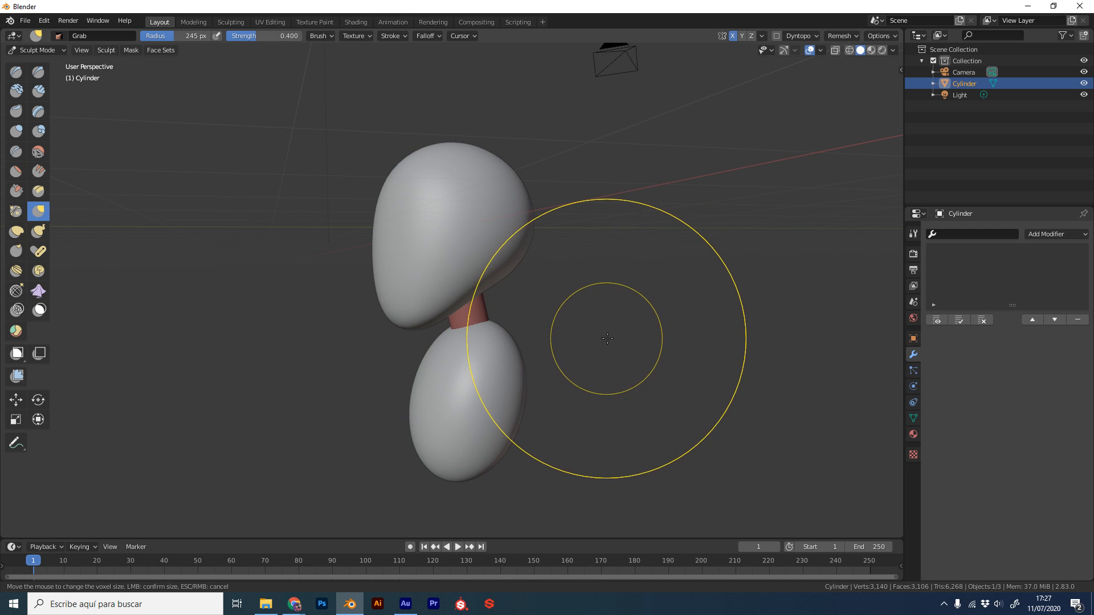
{"action": "key", "text": "ctrl+r"}
{"action": "middle_click_drag", "start_coordinate": [590, 331], "coordinate": [615, 301]}
{"action": "left_click", "coordinate": [840, 36]}
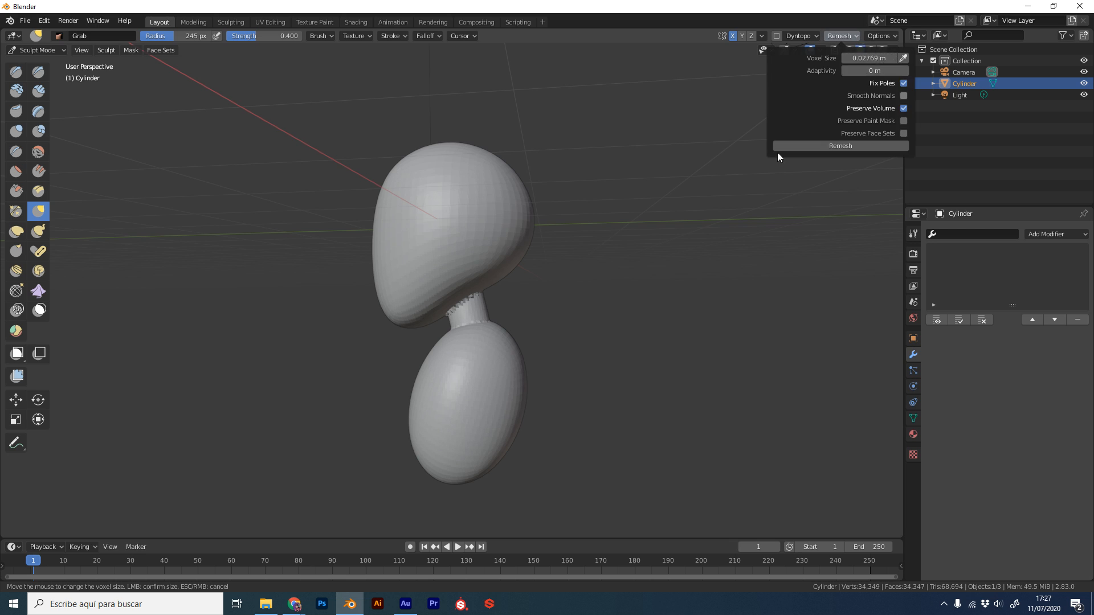
Reduce the voxel size to about 0.0237 m and remesh the joined object again
{"action": "middle_click_drag", "start_coordinate": [777, 152], "coordinate": [576, 313]}
{"action": "key", "text": "shift+r"}
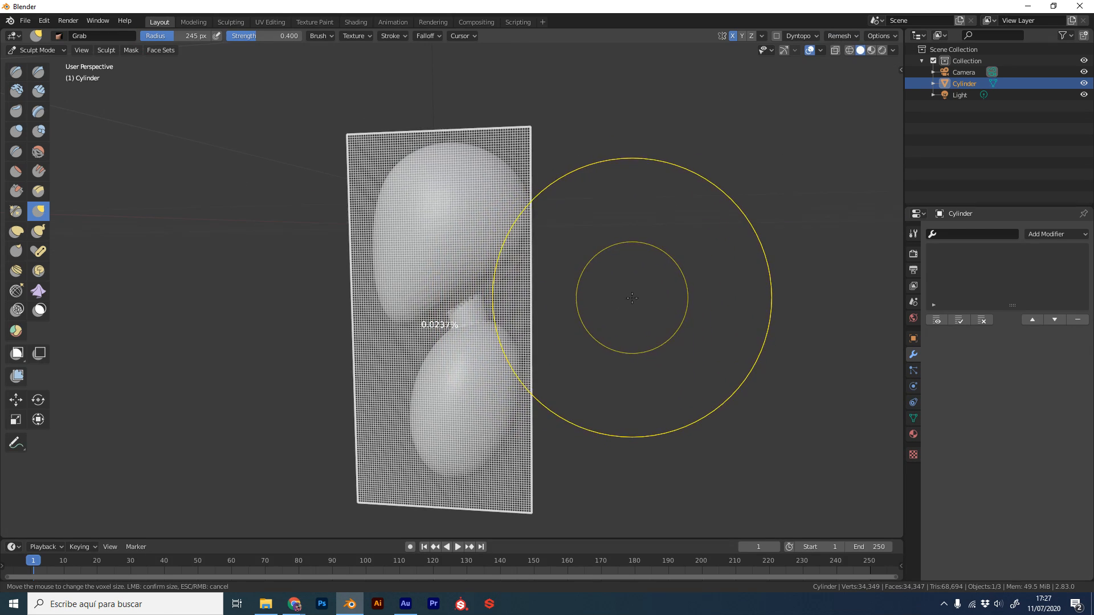
{"action": "left_click", "coordinate": [622, 298]}
{"action": "key", "text": "ctrl+r"}
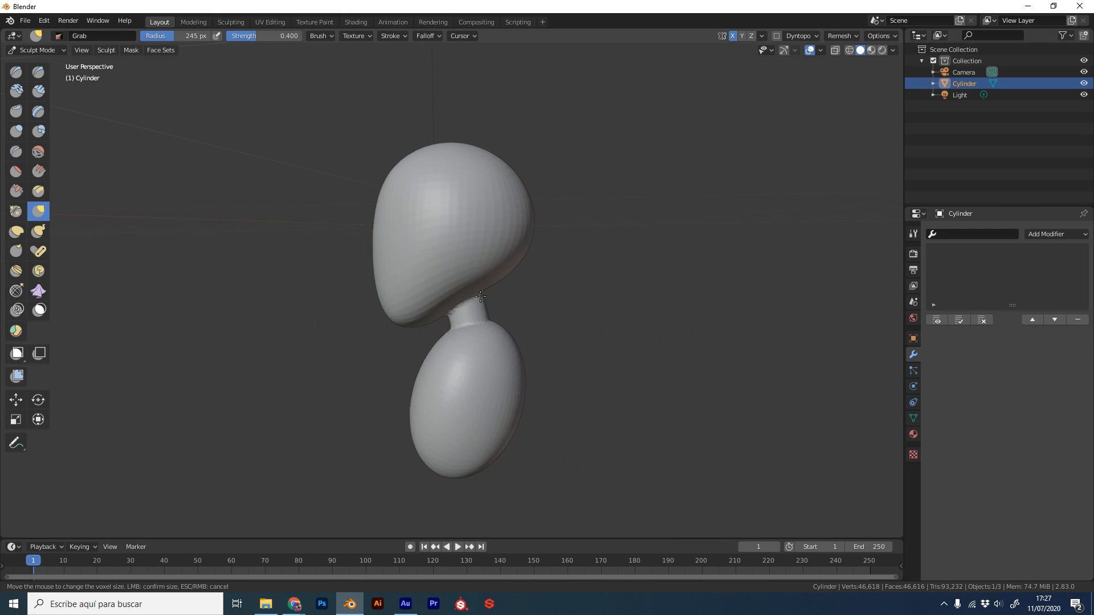
Inspect the head, neck and torso from the back and side, and set the Grab brush radius to 167 px
{"action": "middle_click_drag", "start_coordinate": [452, 199], "coordinate": [489, 350]}
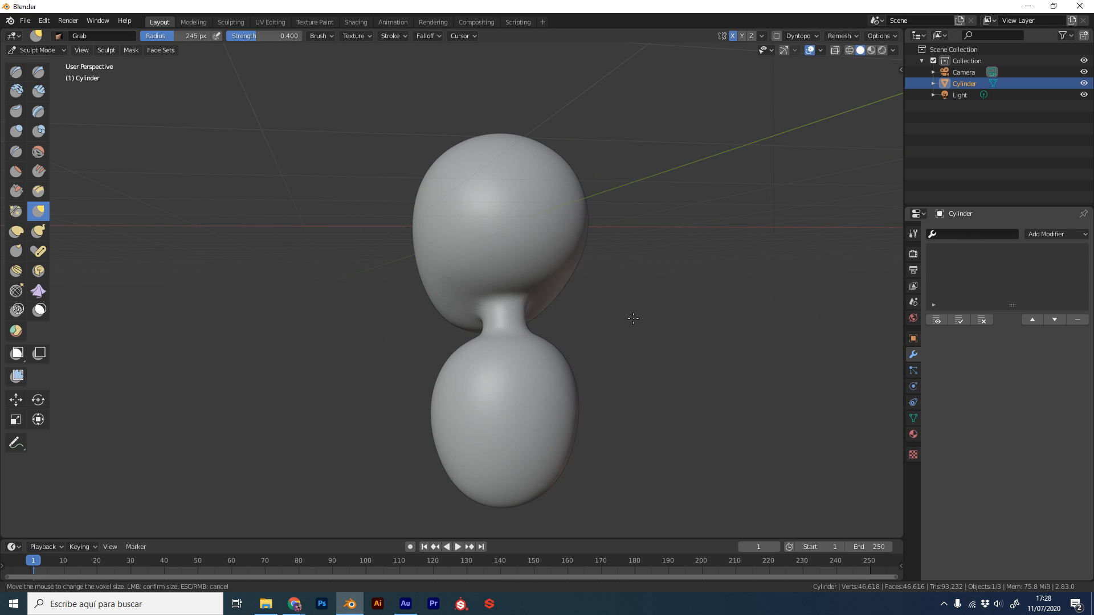
{"action": "middle_click_drag", "start_coordinate": [763, 364], "coordinate": [556, 339]}
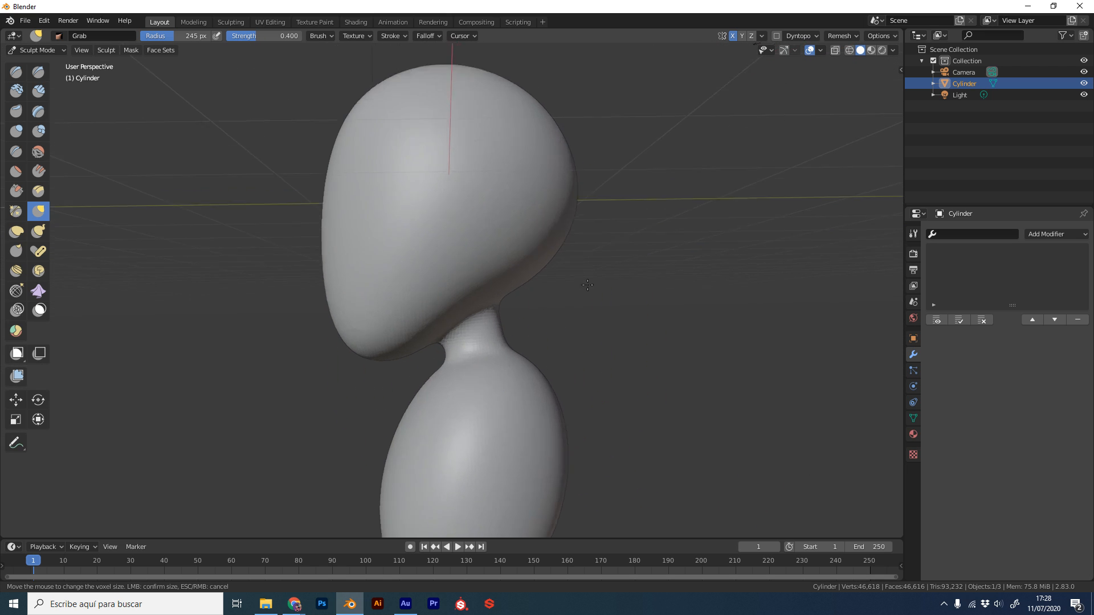
{"action": "scroll", "coordinate": [556, 335], "scroll_direction": "up", "scroll_amount": 4}
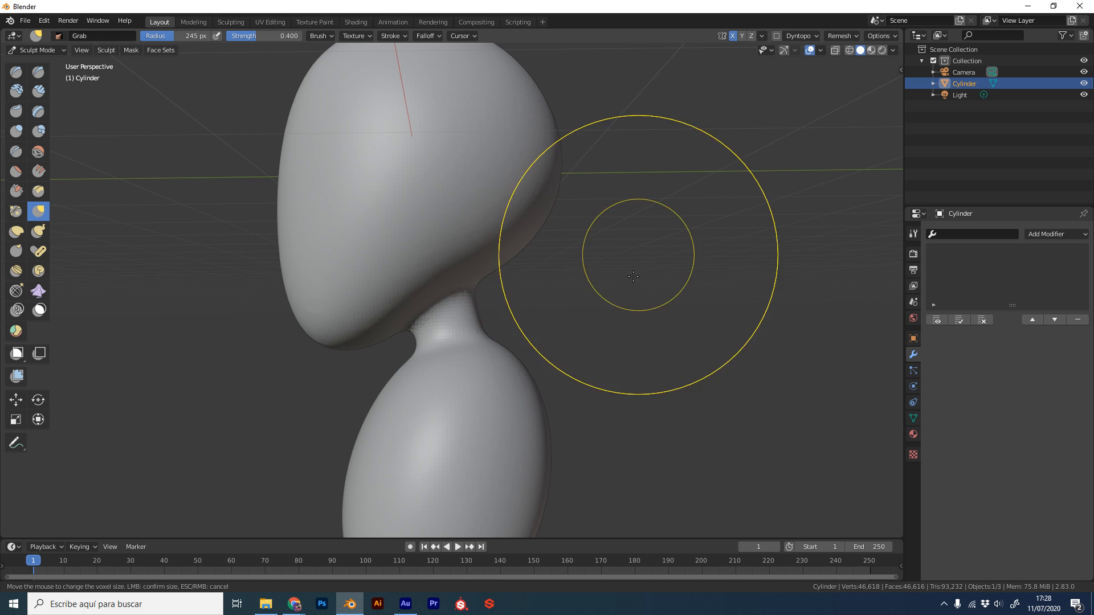
{"action": "key", "text": "f"}
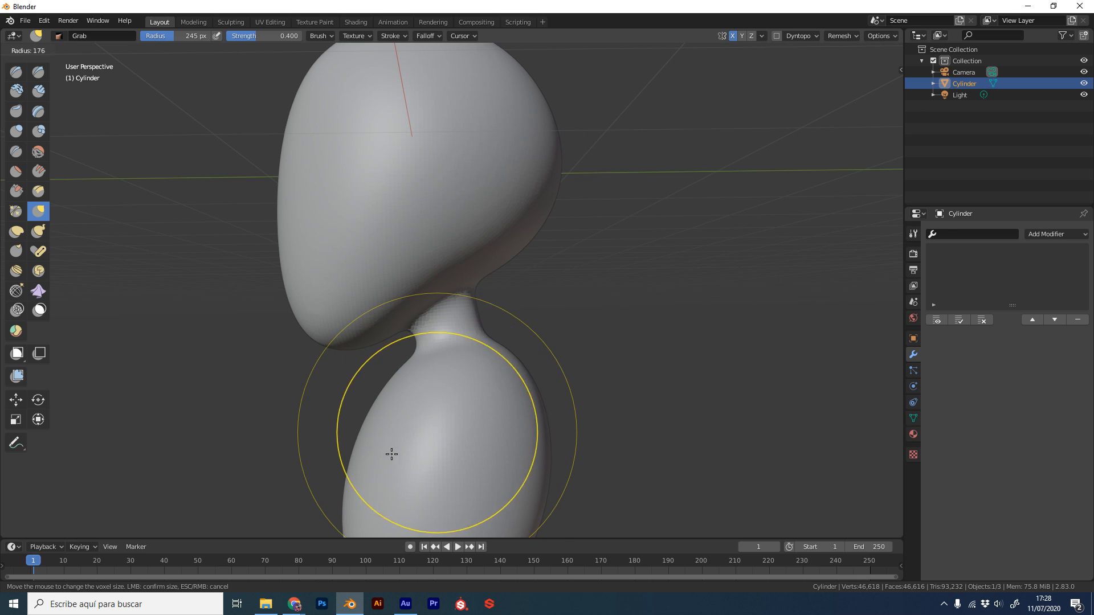
{"action": "left_click", "coordinate": [481, 447]}
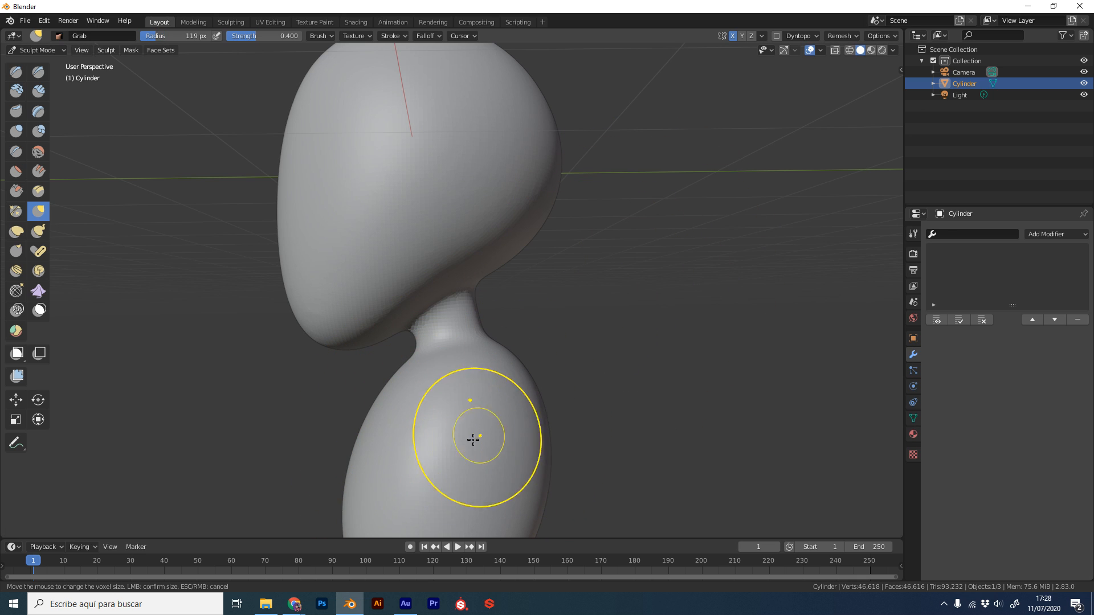
{"action": "key", "text": "f"}
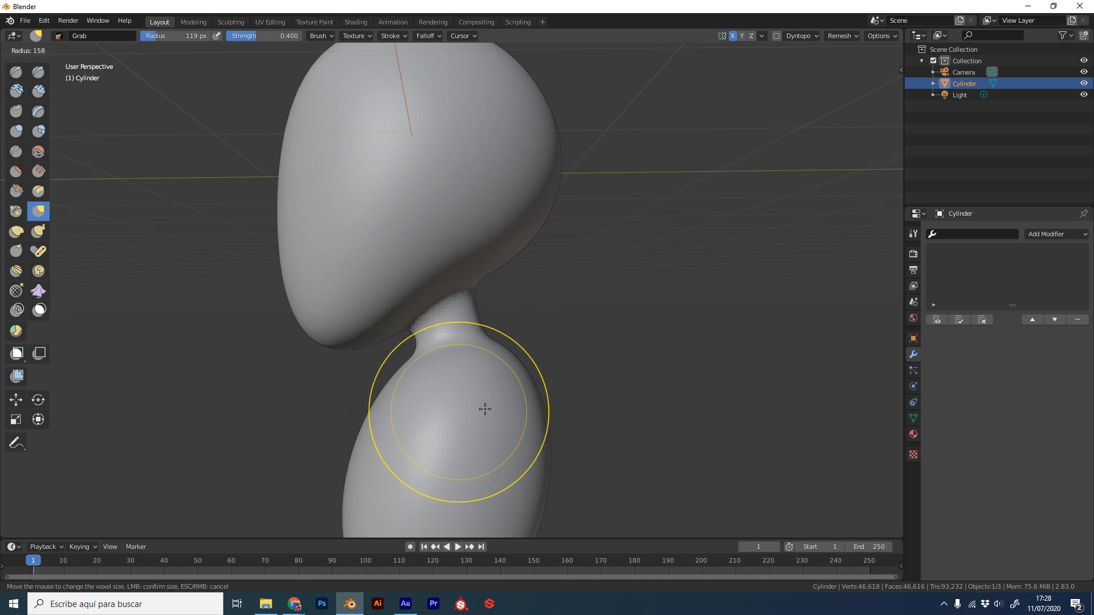
{"action": "left_click", "coordinate": [487, 408]}
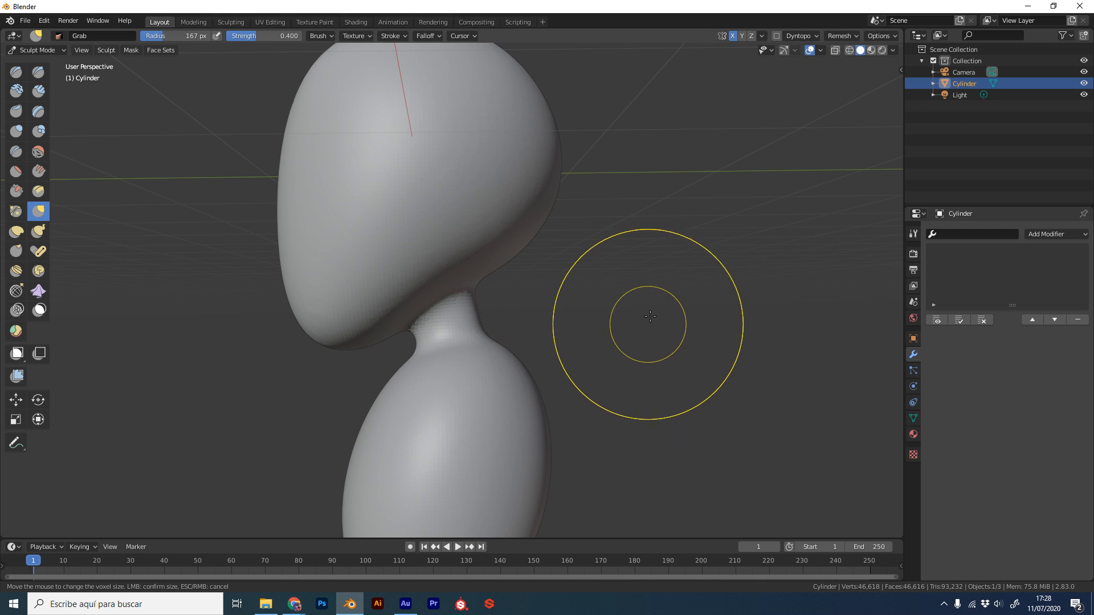
{"action": "scroll", "coordinate": [645, 324], "scroll_direction": "down", "scroll_amount": 5}
{"action": "mouse_move", "coordinate": [645, 324]}
{"action": "middle_mouse_down"}
{"action": "mouse_move", "coordinate": [505, 354]}
{"action": "mouse_move", "coordinate": [695, 159]}
{"action": "middle_mouse_up"}
{"action": "key", "text": "shift+r"}
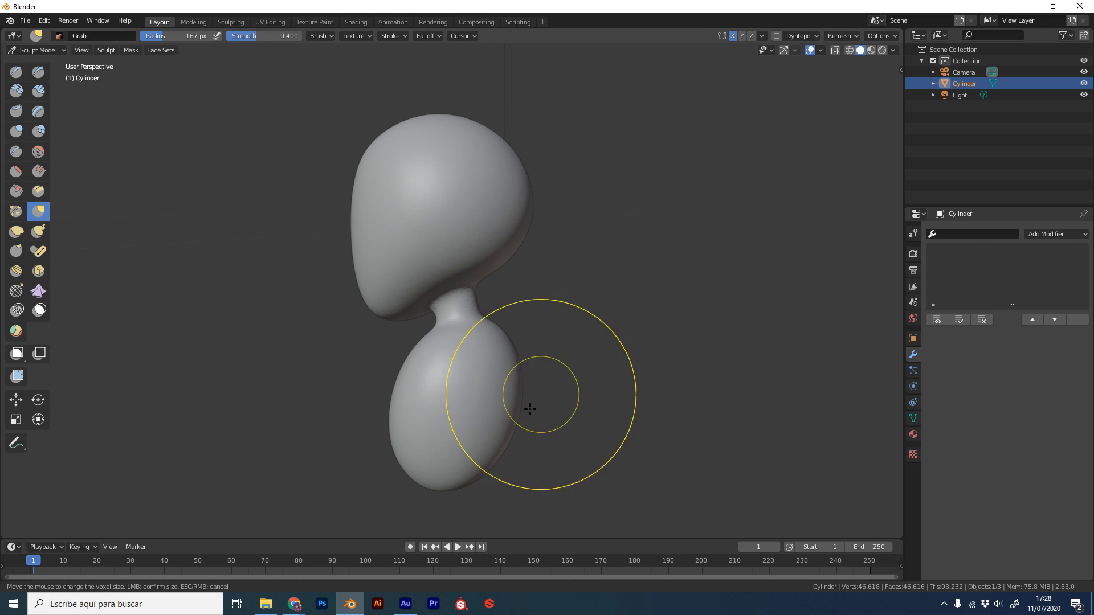
{"action": "mouse_move", "coordinate": [504, 438]}
{"action": "middle_mouse_down"}
{"action": "mouse_move", "coordinate": [564, 318]}
{"action": "mouse_move", "coordinate": [524, 251]}
{"action": "middle_mouse_up"}
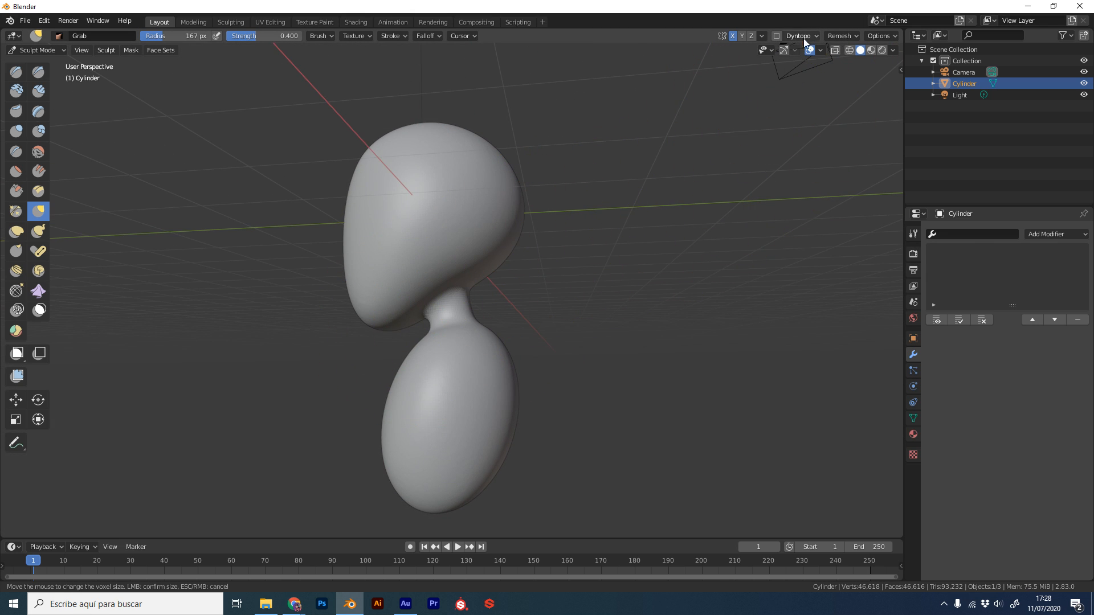
{"action": "mouse_move", "coordinate": [563, 292]}
{"action": "middle_mouse_down"}
{"action": "mouse_move", "coordinate": [655, 322]}
{"action": "mouse_move", "coordinate": [451, 377]}
{"action": "mouse_move", "coordinate": [479, 342]}
{"action": "mouse_move", "coordinate": [512, 344]}
{"action": "mouse_move", "coordinate": [544, 383]}
{"action": "mouse_move", "coordinate": [541, 315]}
{"action": "mouse_move", "coordinate": [535, 395]}
{"action": "mouse_move", "coordinate": [579, 306]}
{"action": "mouse_move", "coordinate": [479, 292]}
{"action": "mouse_move", "coordinate": [655, 337]}
{"action": "mouse_move", "coordinate": [542, 351]}
{"action": "mouse_move", "coordinate": [506, 324]}
{"action": "middle_mouse_up"}
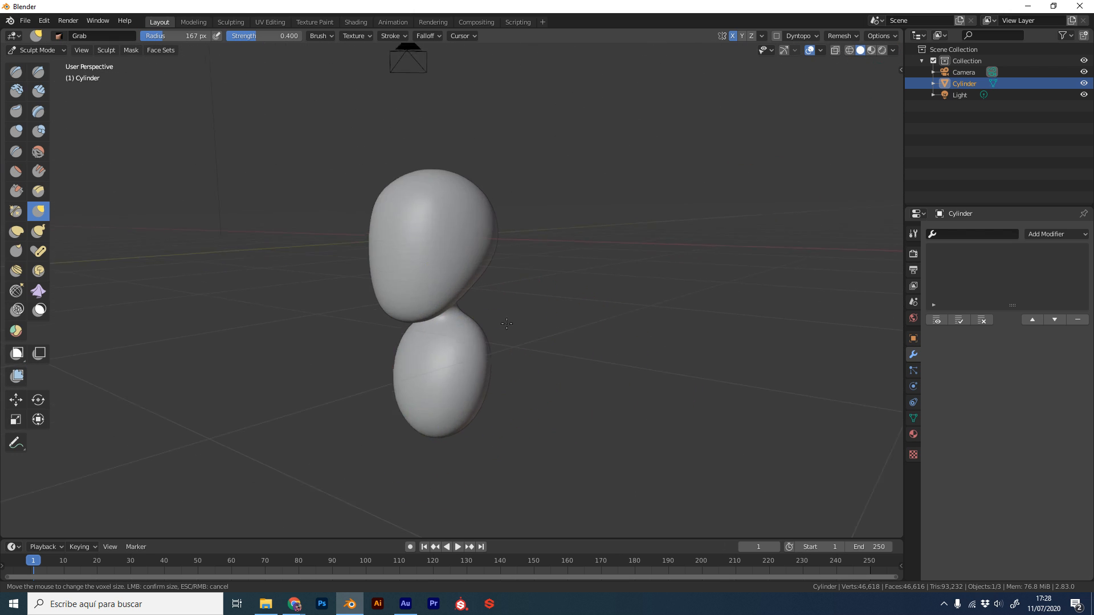
Carve the eye sockets into the front of the head with the Draw Sharp brush, reducing its radius to 110 px
{"action": "scroll", "coordinate": [507, 324], "scroll_direction": "up", "scroll_amount": 5}
{"action": "scroll", "coordinate": [541, 293], "scroll_direction": "down", "scroll_amount": 3}
{"action": "left_click", "coordinate": [38, 72]}
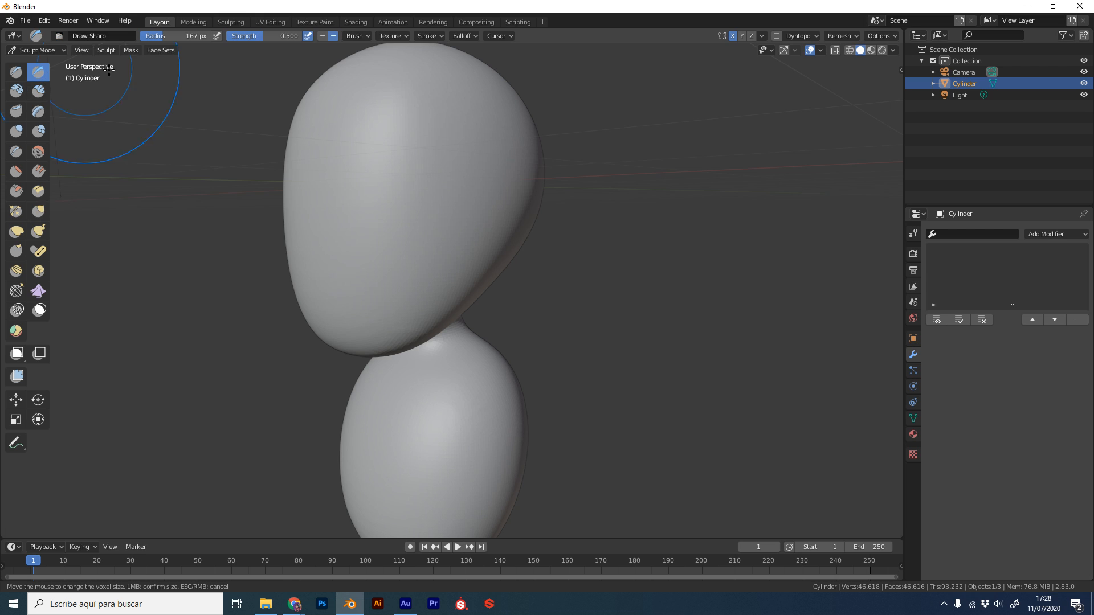
{"action": "middle_click_drag", "start_coordinate": [110, 69], "coordinate": [565, 248]}
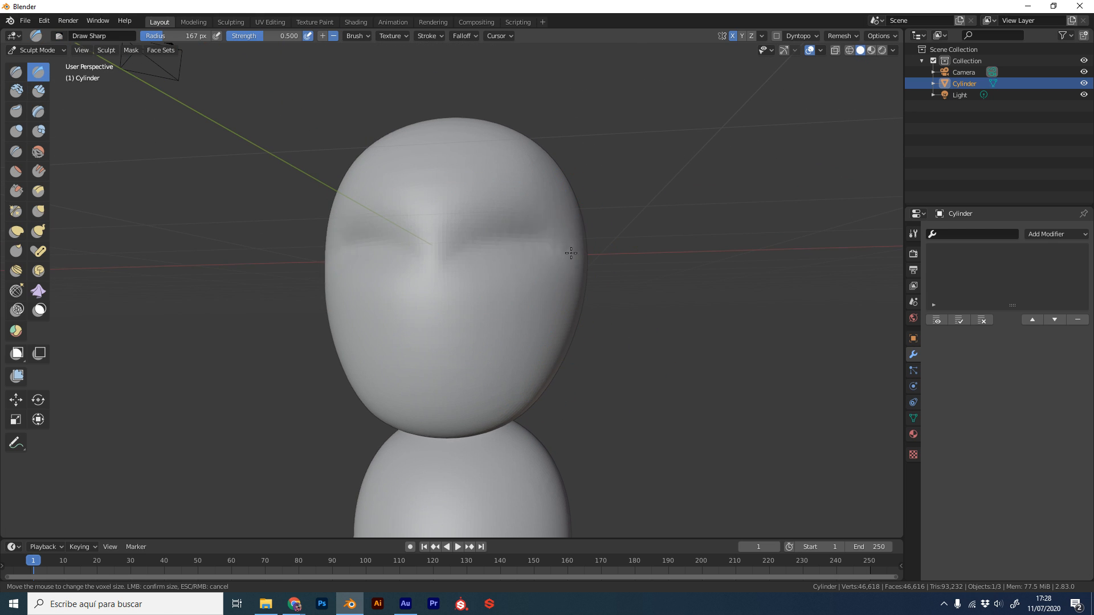
{"action": "key", "text": "bracketleft"}
{"action": "key", "text": "bracketleft"}
{"action": "key", "text": "bracketleft"}
{"action": "key", "text": "bracketleft"}
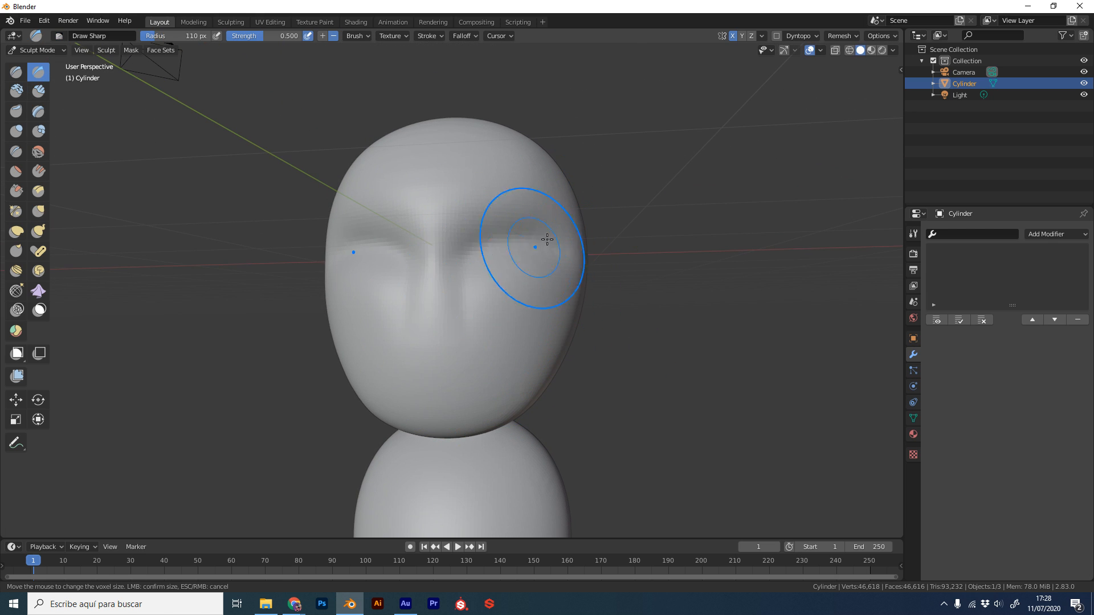
Remesh the figure with a smaller voxel size and deepen the eye sockets with the Draw Sharp brush
{"action": "middle_click_drag", "start_coordinate": [644, 288], "coordinate": [593, 281]}
{"action": "key", "text": "shift+r"}
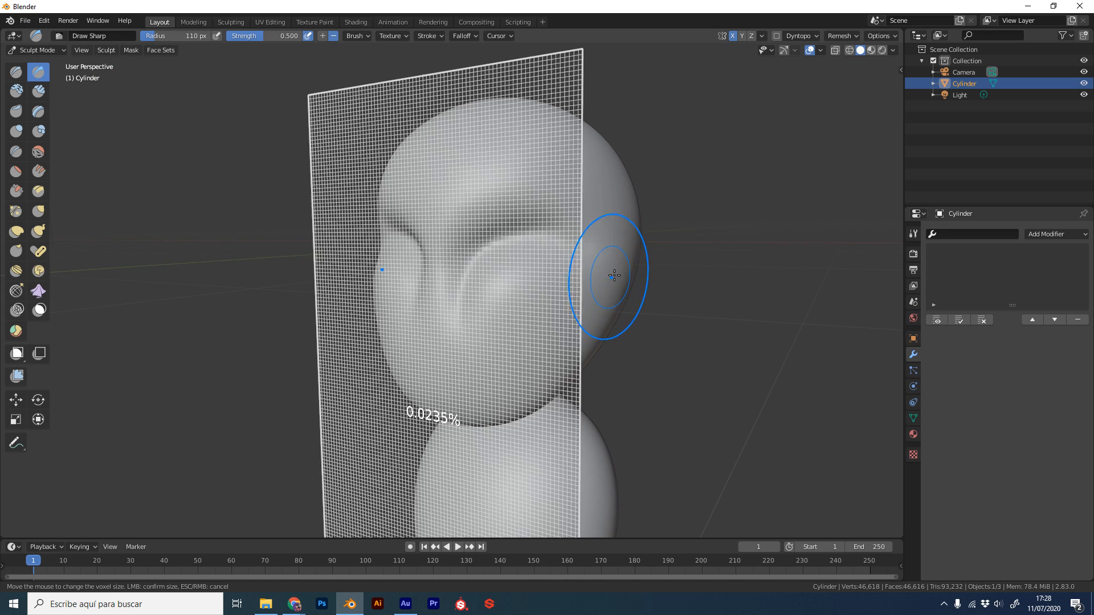
{"action": "left_click", "coordinate": [709, 279]}
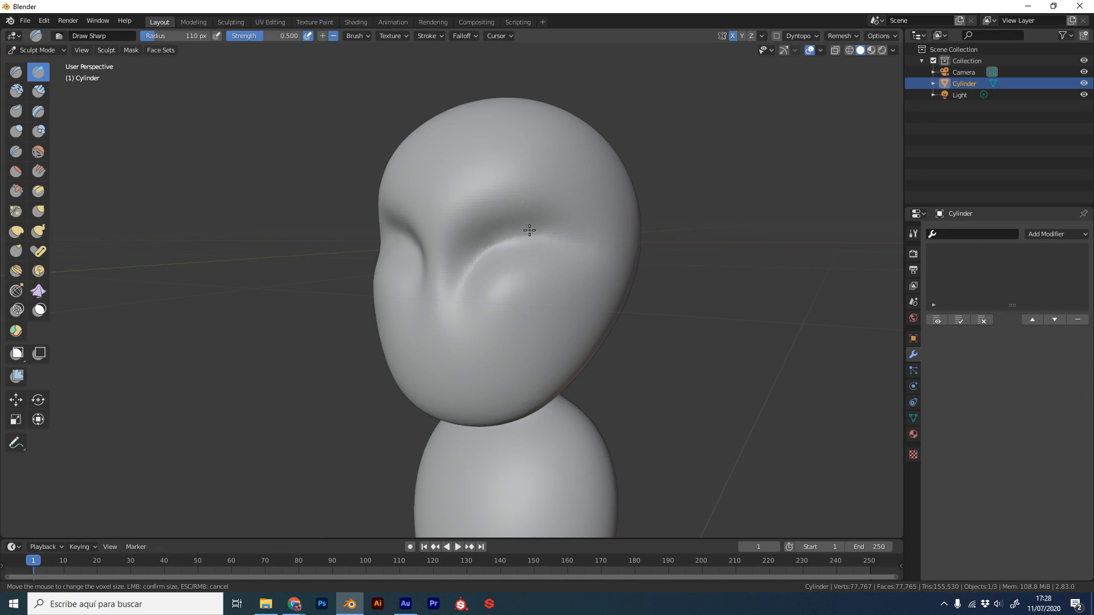
{"action": "left_click_drag", "start_coordinate": [512, 232], "coordinate": [593, 236]}
{"action": "middle_click_drag", "start_coordinate": [571, 313], "coordinate": [590, 207]}
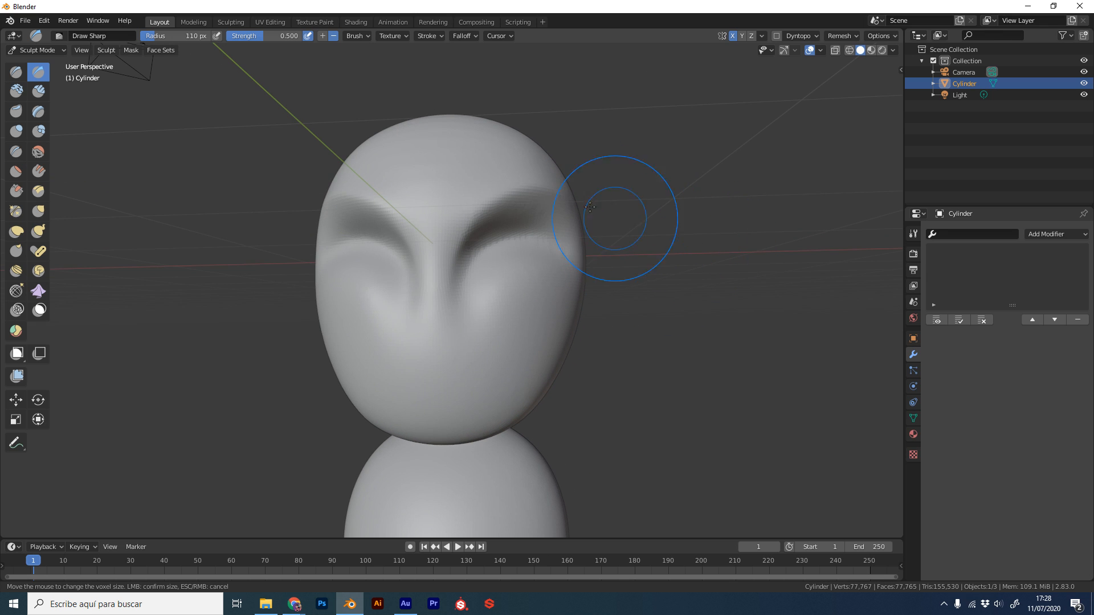
Reduce the voxel size further and remesh the carved head and body again
{"action": "middle_click_drag", "start_coordinate": [556, 340], "coordinate": [561, 261]}
{"action": "key", "text": "shift+r"}
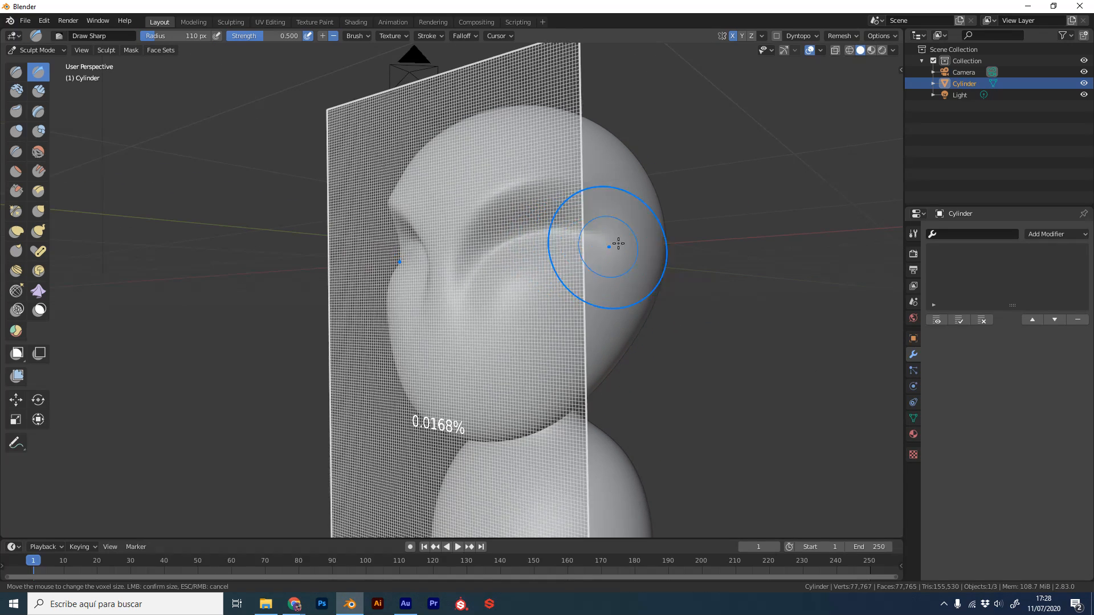
{"action": "left_click", "coordinate": [678, 246]}
{"action": "key", "text": "ctrl+r"}
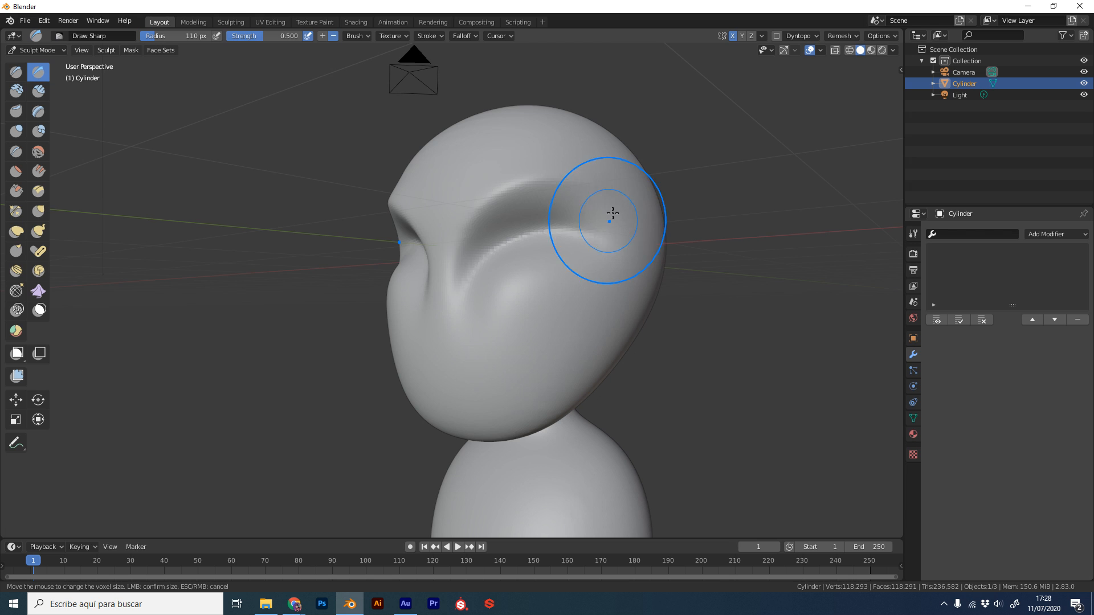
{"action": "scroll", "coordinate": [530, 387], "scroll_direction": "down", "scroll_amount": 3}
{"action": "mouse_move", "coordinate": [564, 370]}
{"action": "middle_mouse_down"}
{"action": "mouse_move", "coordinate": [627, 357]}
{"action": "mouse_move", "coordinate": [533, 339]}
{"action": "mouse_move", "coordinate": [548, 345]}
{"action": "middle_mouse_up"}
{"action": "scroll", "coordinate": [547, 331], "scroll_direction": "up", "scroll_amount": 3}
{"action": "scroll", "coordinate": [643, 293], "scroll_direction": "down", "scroll_amount": 3}
{"action": "scroll", "coordinate": [547, 346], "scroll_direction": "down", "scroll_amount": 1}
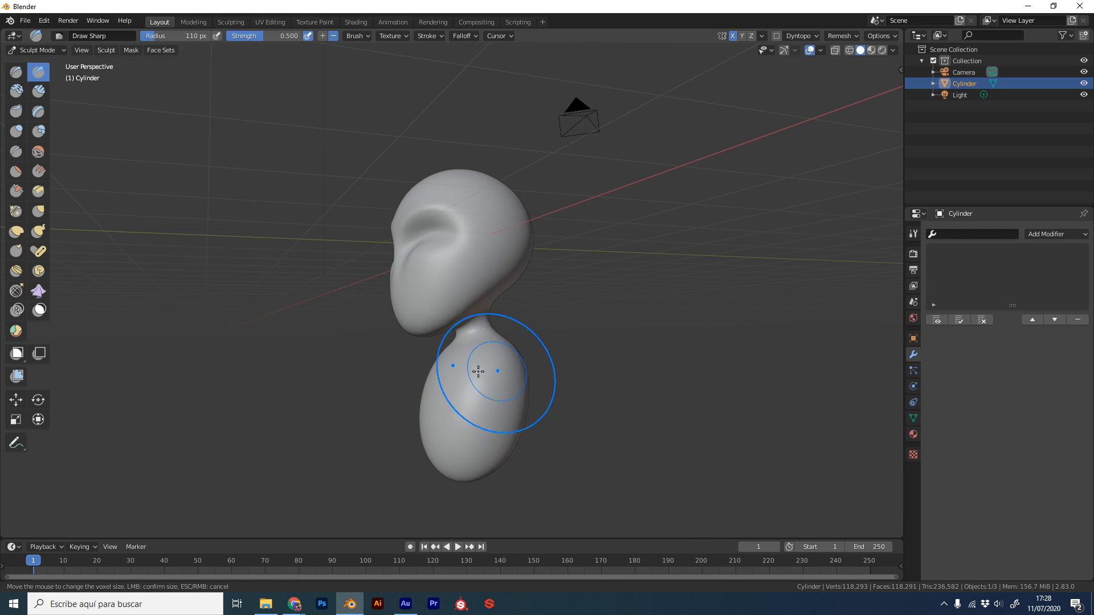
Switch to Object Mode, deselect everything, and place the 3D cursor on the side of the head where the ear goes
{"action": "key", "text": "ctrl+Tab"}
{"action": "middle_click_drag", "start_coordinate": [496, 318], "coordinate": [481, 334]}
{"action": "middle_click_drag", "start_coordinate": [589, 270], "coordinate": [552, 256]}
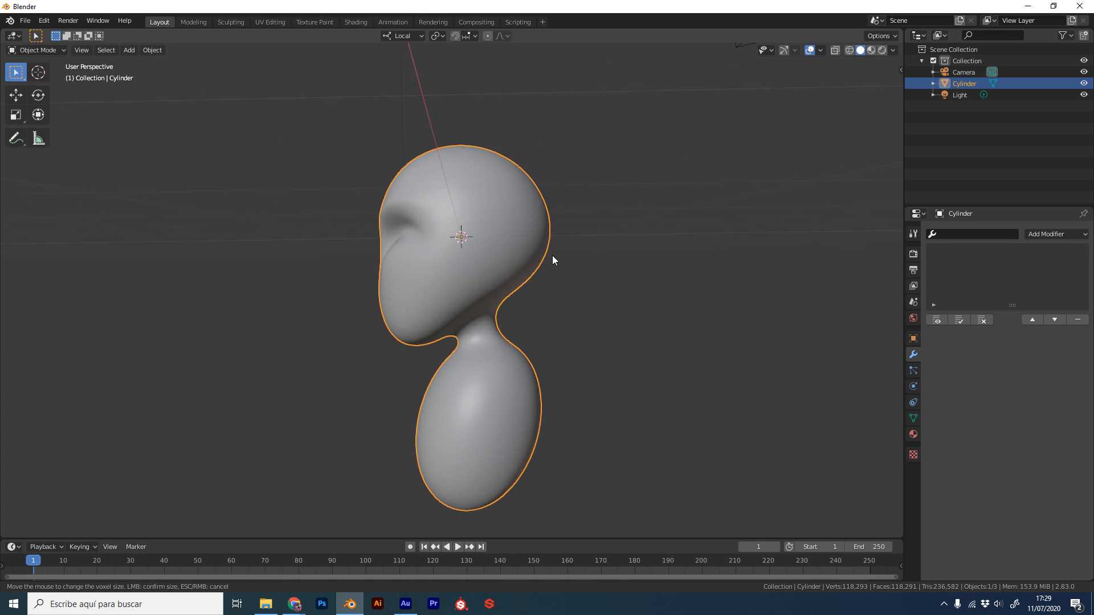
{"action": "scroll", "coordinate": [591, 255], "scroll_direction": "up", "scroll_amount": 4}
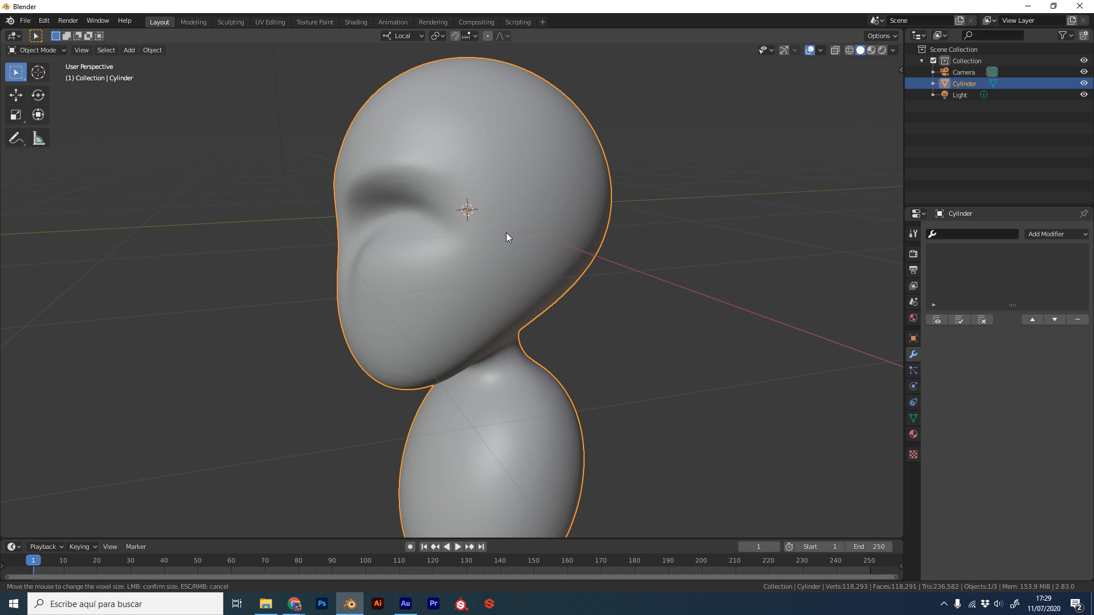
{"action": "key", "text": "alt+a"}
{"action": "right_click", "coordinate": [523, 241], "text": "shift"}
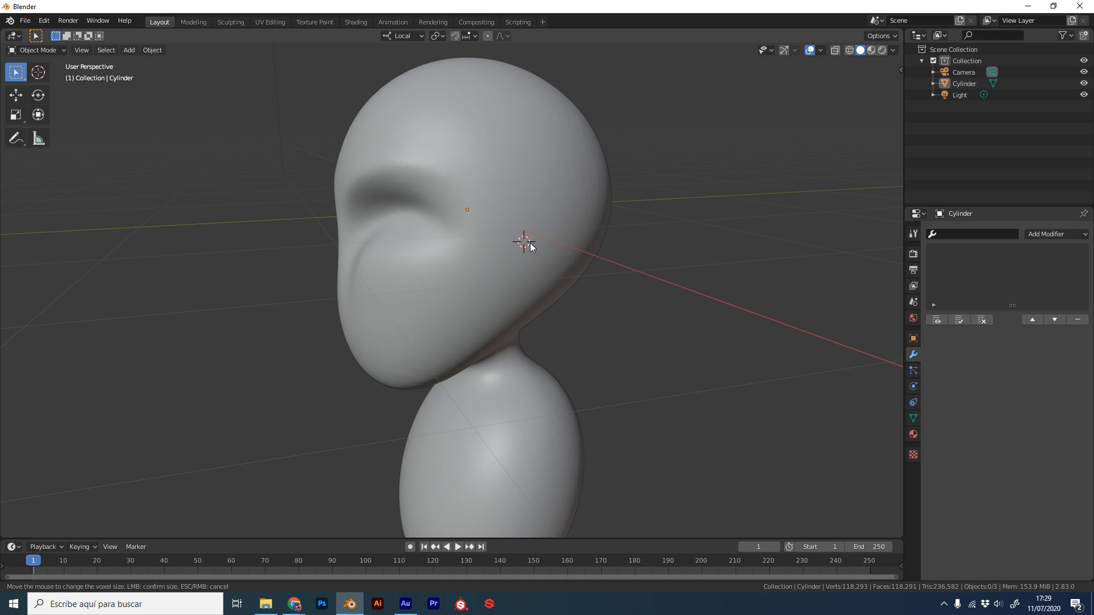
{"action": "right_click", "coordinate": [402, 92], "text": "shift"}
{"action": "mouse_move", "coordinate": [635, 270]}
{"action": "middle_mouse_down"}
{"action": "mouse_move", "coordinate": [706, 286]}
{"action": "mouse_move", "coordinate": [650, 280]}
{"action": "middle_mouse_up"}
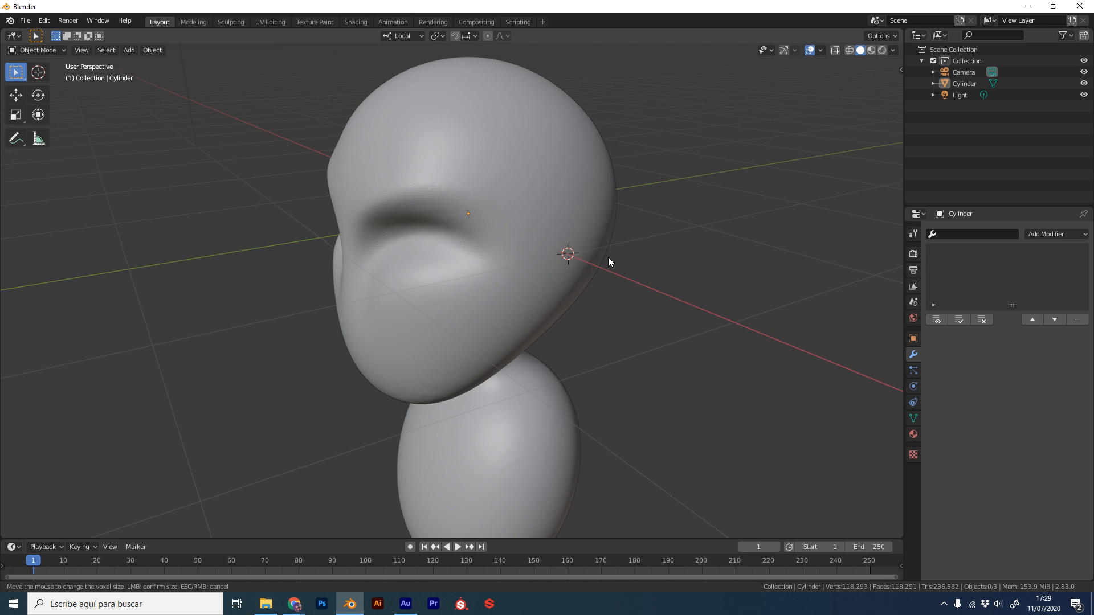
Add a Round Cube at the 3D cursor and scale it down to 0.201 as the ear base
{"action": "key", "text": "shift+a"}
{"action": "mouse_move", "coordinate": [599, 275]}
{"action": "key", "text": "Escape"}
{"action": "key", "text": "q"}
{"action": "left_click", "coordinate": [634, 279]}
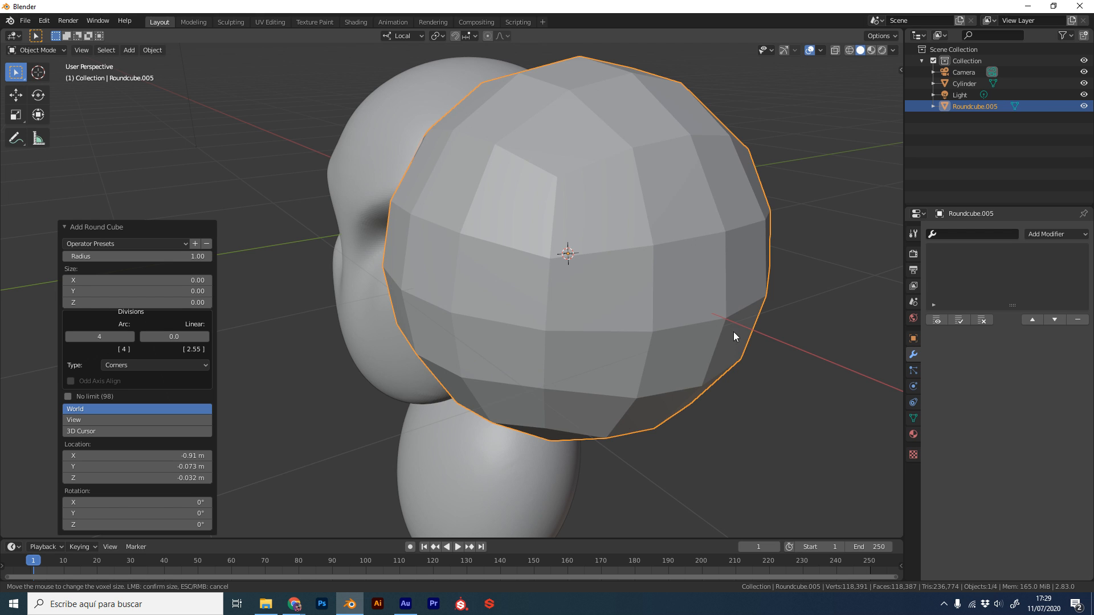
{"action": "key", "text": "s"}
{"action": "left_click", "coordinate": [621, 266]}
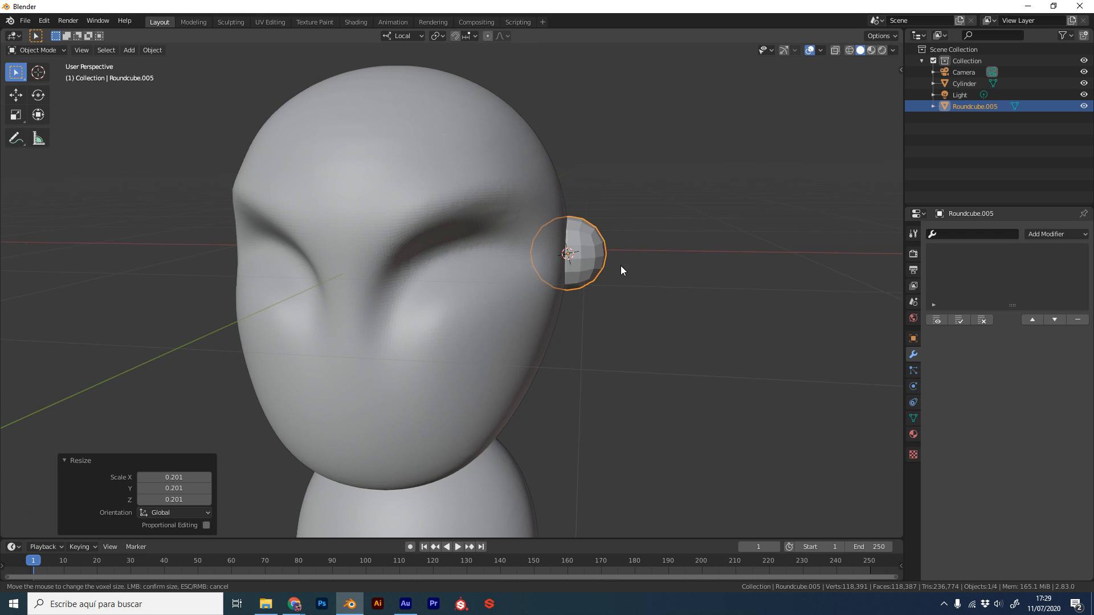
Turn on the viewport gizmos and select the round cube on the side of the head
{"action": "middle_click_drag", "start_coordinate": [679, 307], "coordinate": [624, 295]}
{"action": "left_click", "coordinate": [783, 50]}
{"action": "middle_click_drag", "start_coordinate": [664, 234], "coordinate": [689, 240]}
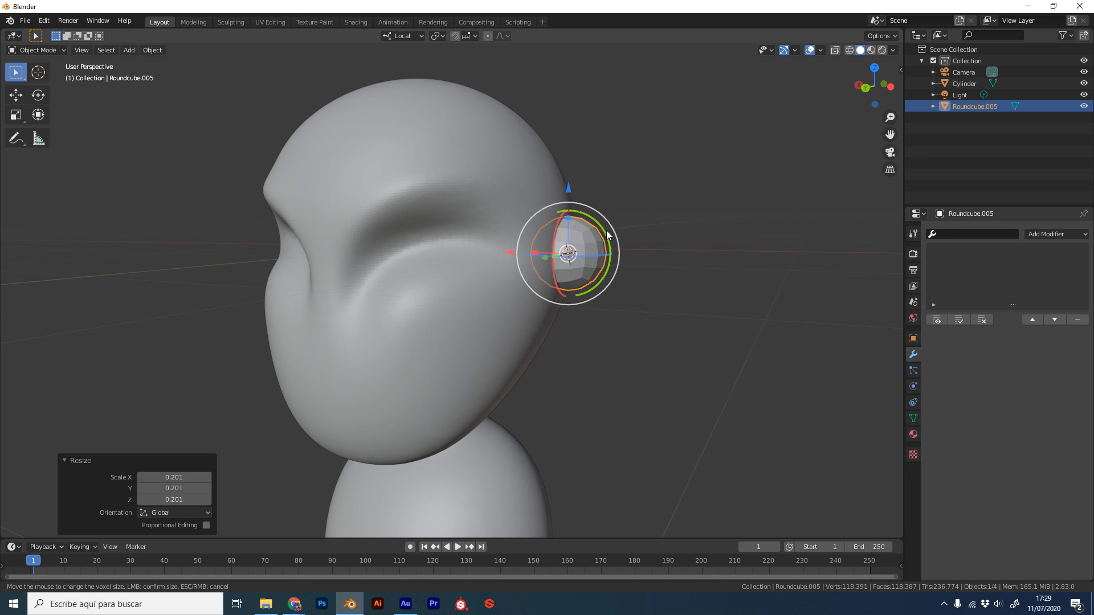
{"action": "left_click_drag", "start_coordinate": [609, 240], "coordinate": [609, 243]}
{"action": "middle_click_drag", "start_coordinate": [609, 244], "coordinate": [710, 251]}
{"action": "left_click", "coordinate": [967, 81]}
{"action": "left_click", "coordinate": [972, 107]}
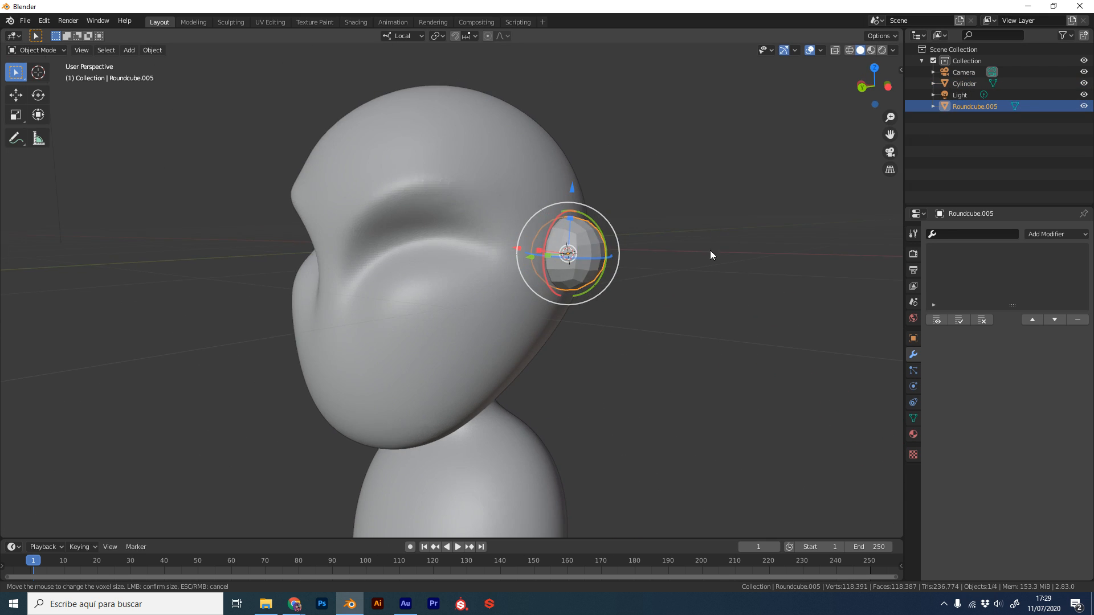
Scale the round cube up by 2.086 and move it lower on the side of the head
{"action": "key", "text": "s"}
{"action": "left_click", "coordinate": [615, 210]}
{"action": "key", "text": "g"}
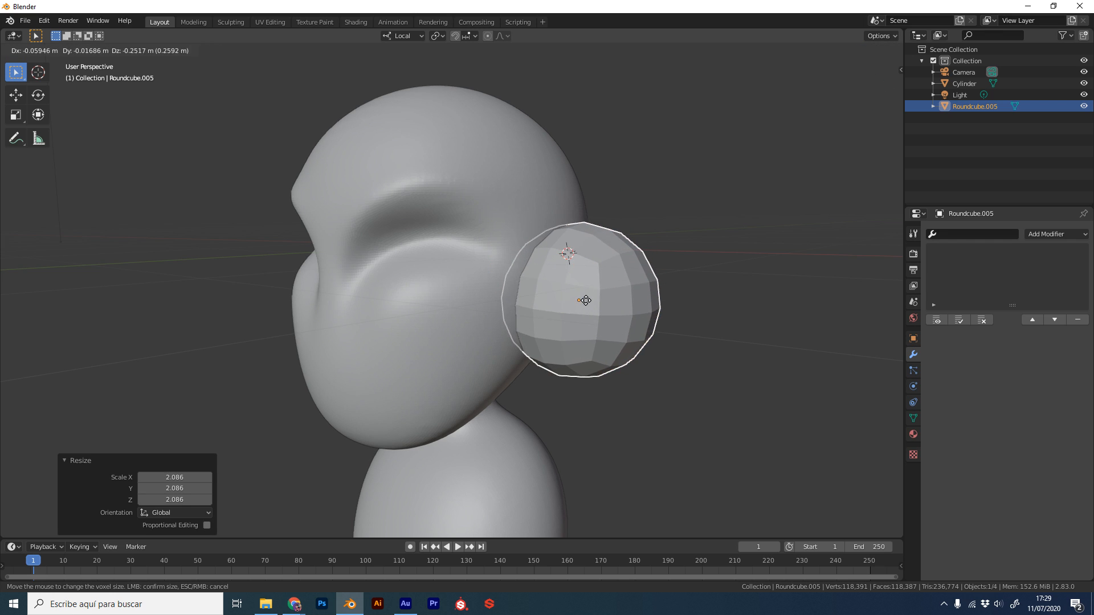
{"action": "left_click", "coordinate": [586, 287]}
Flatten the round cube front to back and rotate it 8.56° about its local X axis
{"action": "middle_click_drag", "start_coordinate": [743, 283], "coordinate": [661, 285]}
{"action": "left_click_drag", "start_coordinate": [542, 286], "coordinate": [626, 271]}
{"action": "key", "text": "ctrl+z"}
{"action": "middle_click_drag", "start_coordinate": [712, 282], "coordinate": [767, 289]}
{"action": "middle_click_drag", "start_coordinate": [754, 350], "coordinate": [675, 357]}
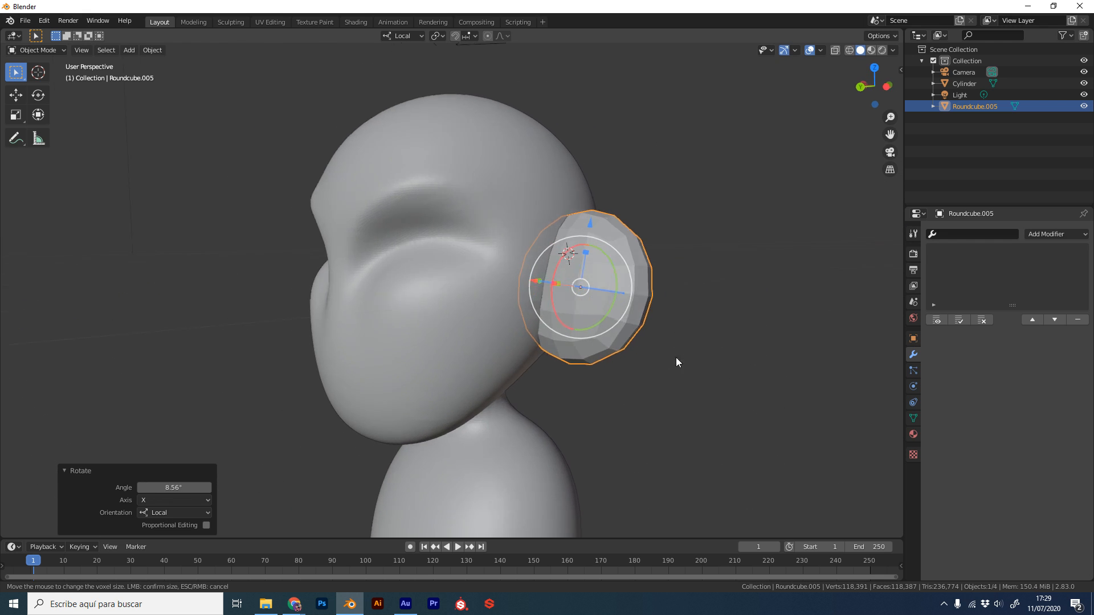
{"action": "scroll", "coordinate": [638, 367], "scroll_direction": "down", "scroll_amount": 4}
{"action": "middle_click_drag", "start_coordinate": [510, 416], "coordinate": [550, 403]}
{"action": "scroll", "coordinate": [613, 291], "scroll_direction": "up", "scroll_amount": 6}
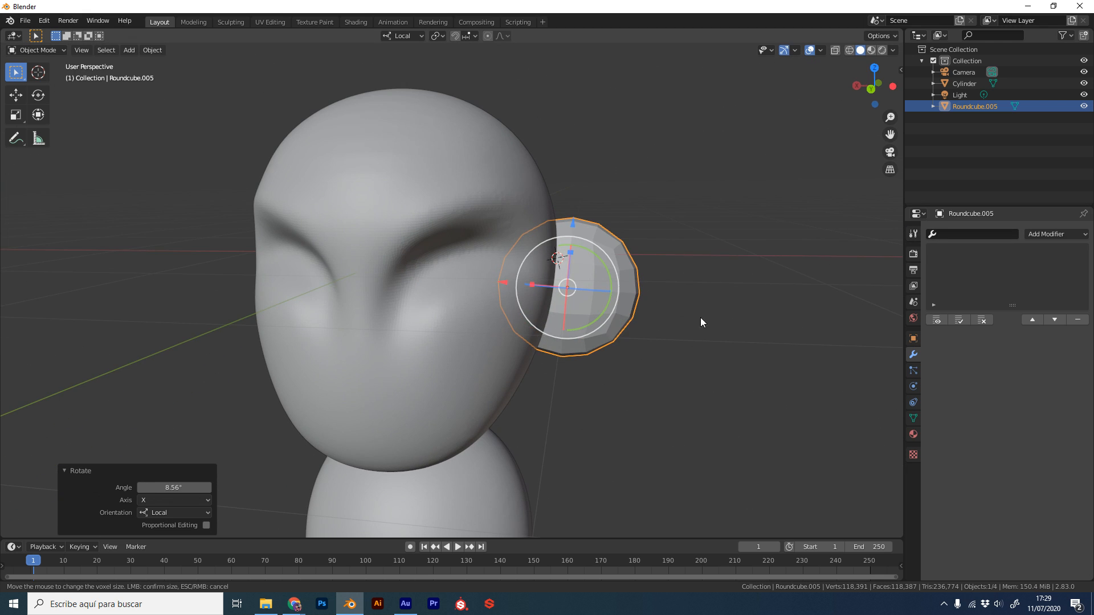
Mirror the ear to the other side of the head on X, using Cylinder as the mirror object, and apply the modifier
{"action": "left_click", "coordinate": [1054, 235]}
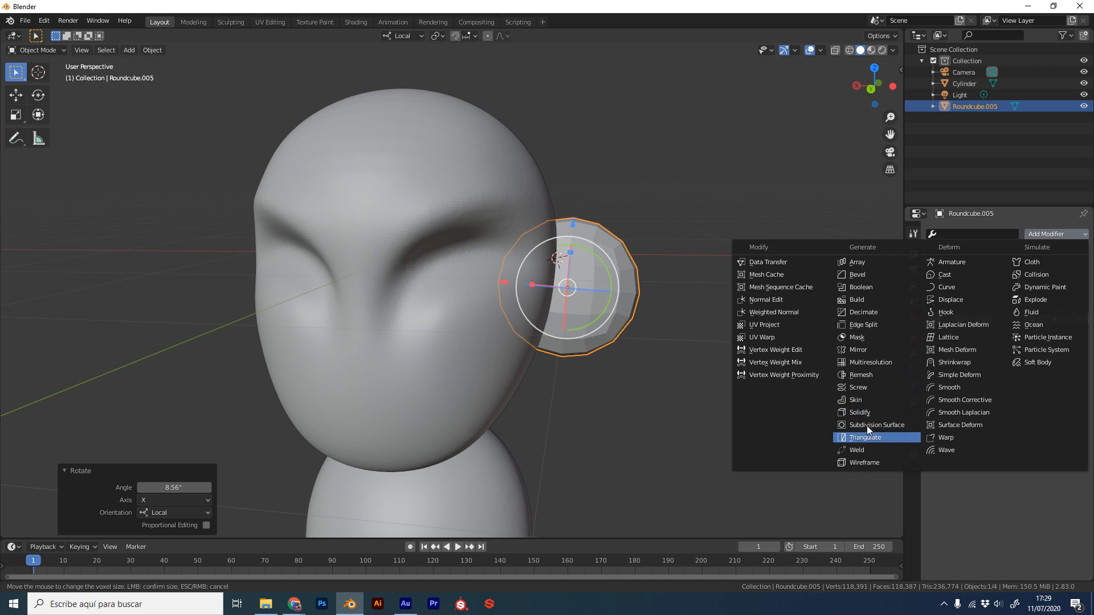
{"action": "left_click", "coordinate": [857, 350]}
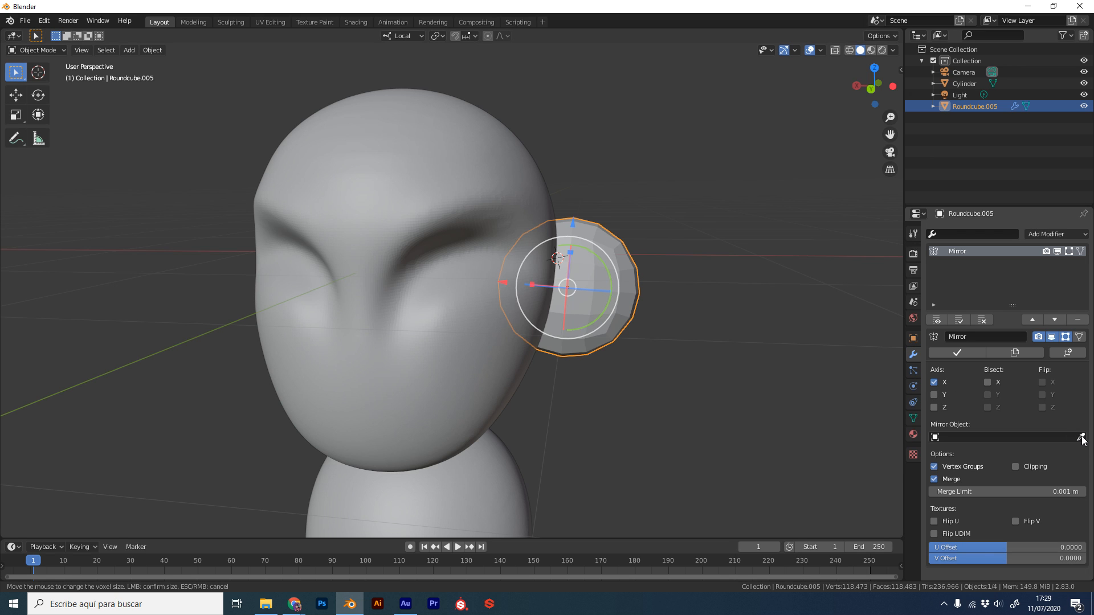
{"action": "left_click", "coordinate": [427, 328]}
{"action": "scroll", "coordinate": [466, 405], "scroll_direction": "down", "scroll_amount": 5}
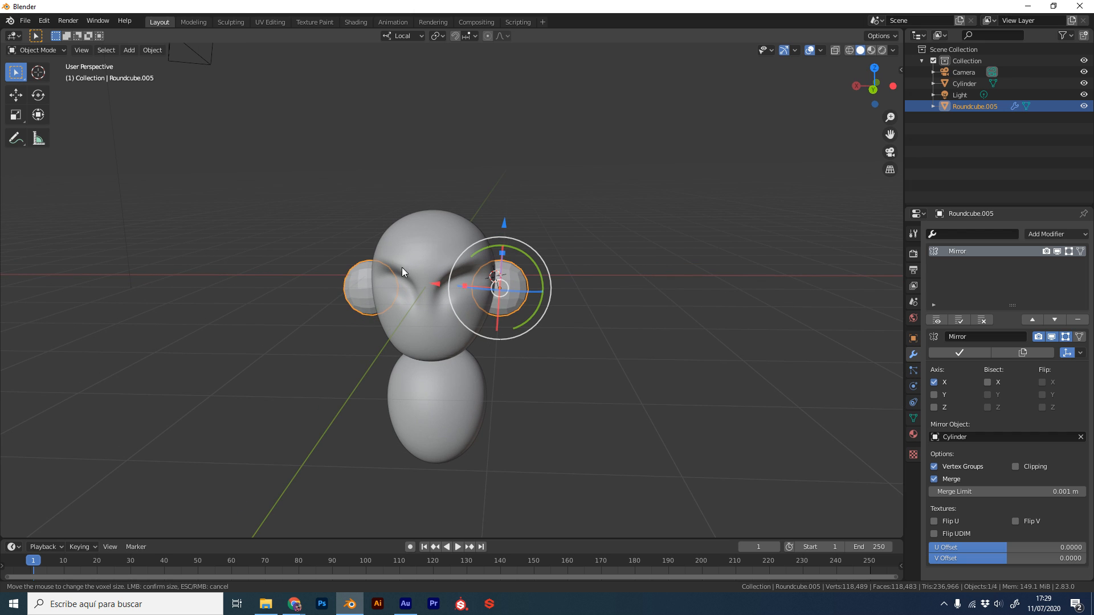
{"action": "scroll", "coordinate": [508, 349], "scroll_direction": "up", "scroll_amount": 6}
{"action": "middle_click_drag", "start_coordinate": [752, 310], "coordinate": [689, 323]}
{"action": "scroll", "coordinate": [689, 323], "scroll_direction": "down", "scroll_amount": 4}
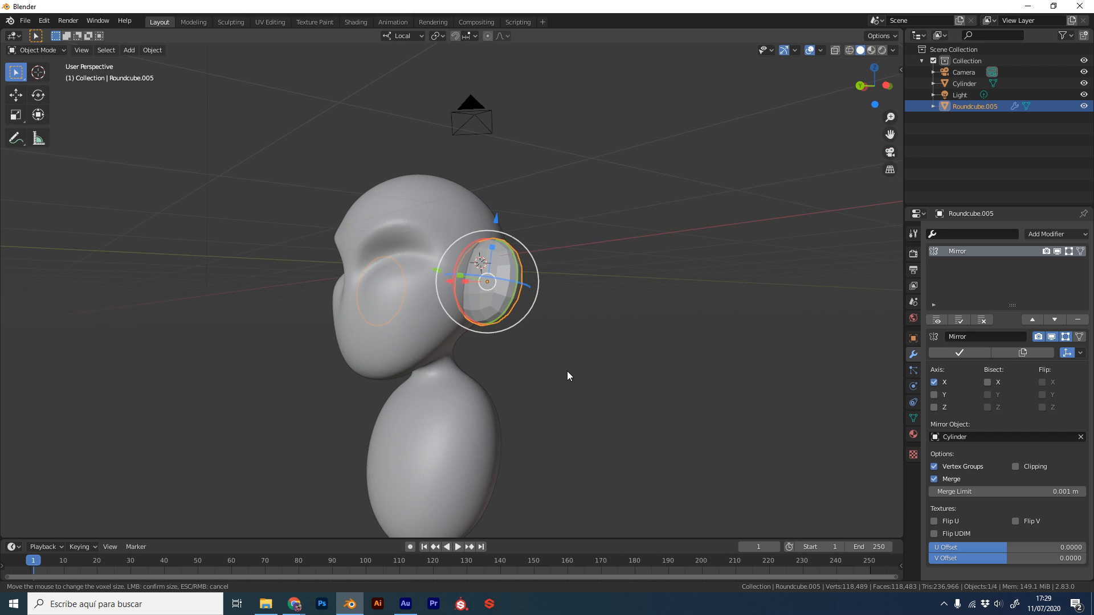
{"action": "middle_click_drag", "start_coordinate": [456, 304], "coordinate": [659, 364]}
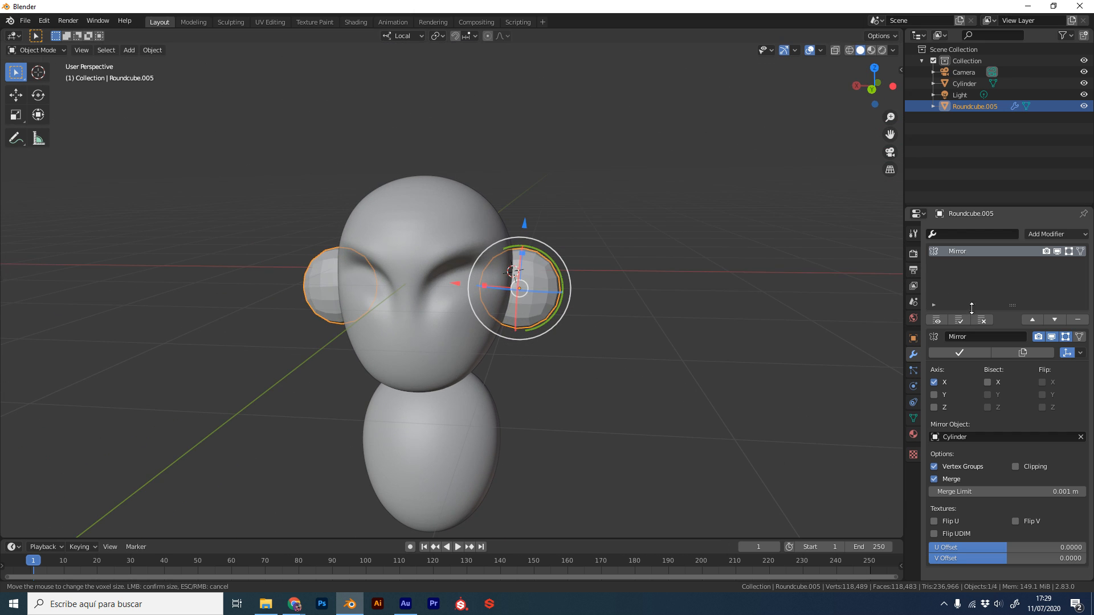
{"action": "left_click", "coordinate": [957, 352]}
{"action": "scroll", "coordinate": [604, 322], "scroll_direction": "up", "scroll_amount": 2}
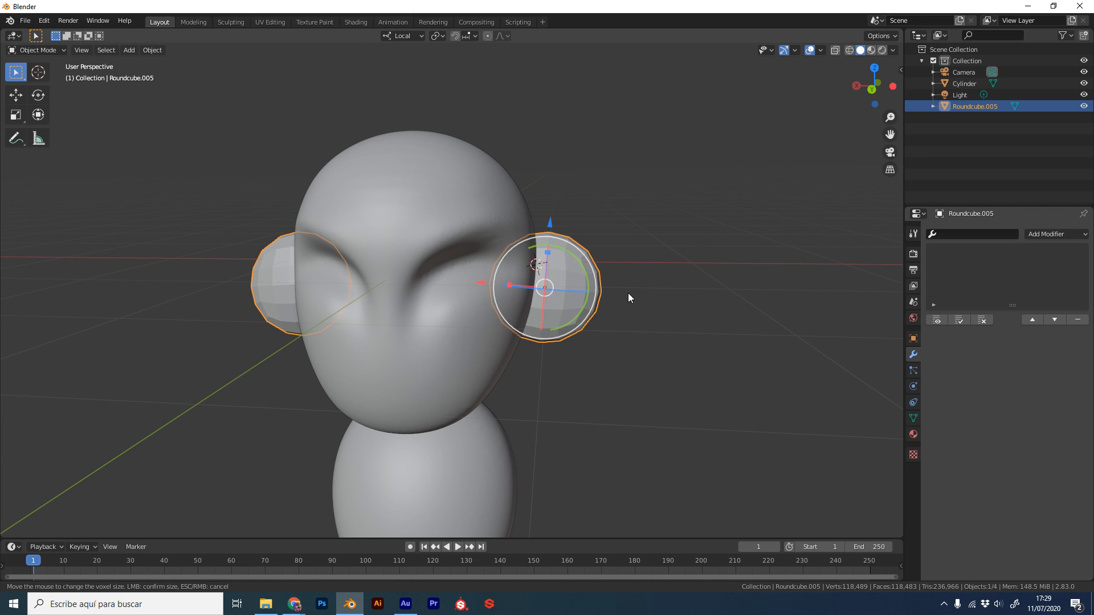
{"action": "key", "text": "ctrl+2"}
{"action": "middle_click_drag", "start_coordinate": [618, 302], "coordinate": [561, 279]}
{"action": "scroll", "coordinate": [596, 241], "scroll_direction": "up", "scroll_amount": 4}
{"action": "middle_click_drag", "start_coordinate": [502, 191], "coordinate": [714, 235]}
{"action": "key", "text": "ctrl+z"}
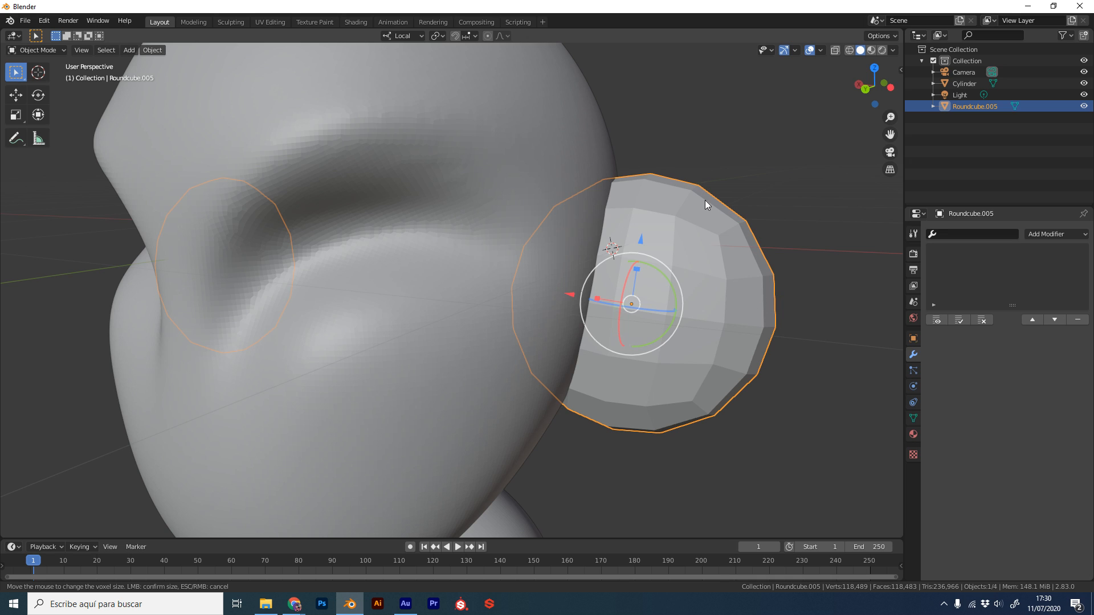
Smooth both ears with a level 2 Subdivision modifier and apply it
{"action": "key", "text": "ctrl+2"}
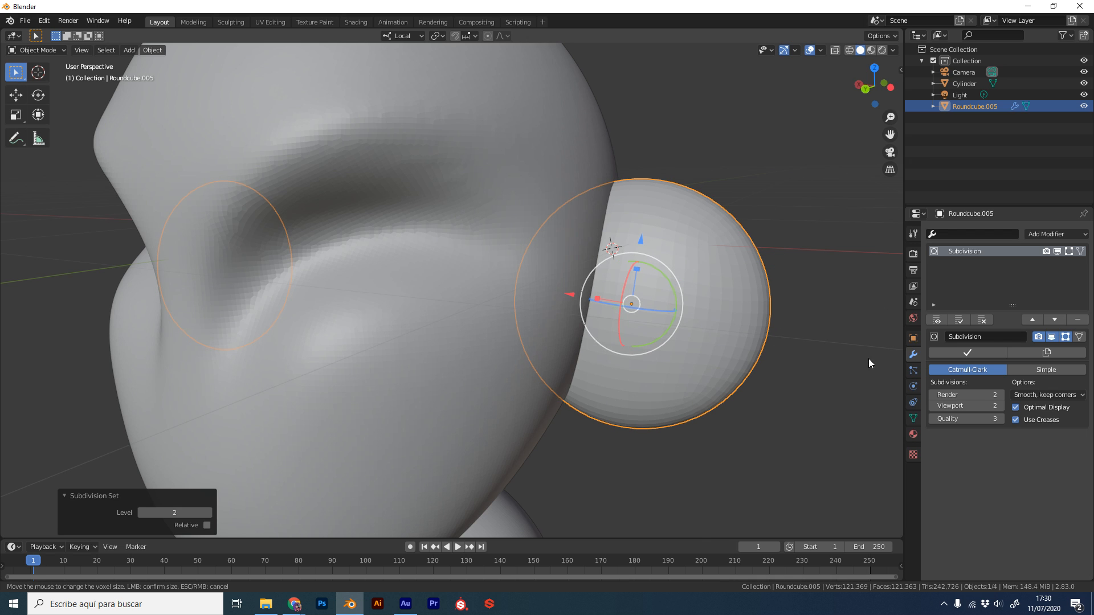
{"action": "scroll", "coordinate": [802, 358], "scroll_direction": "down", "scroll_amount": 3}
{"action": "key", "text": "ctrl+z"}
Add the head and body to the selection and join them with the ears into one object
{"action": "scroll", "coordinate": [460, 381], "scroll_direction": "down", "scroll_amount": 6}
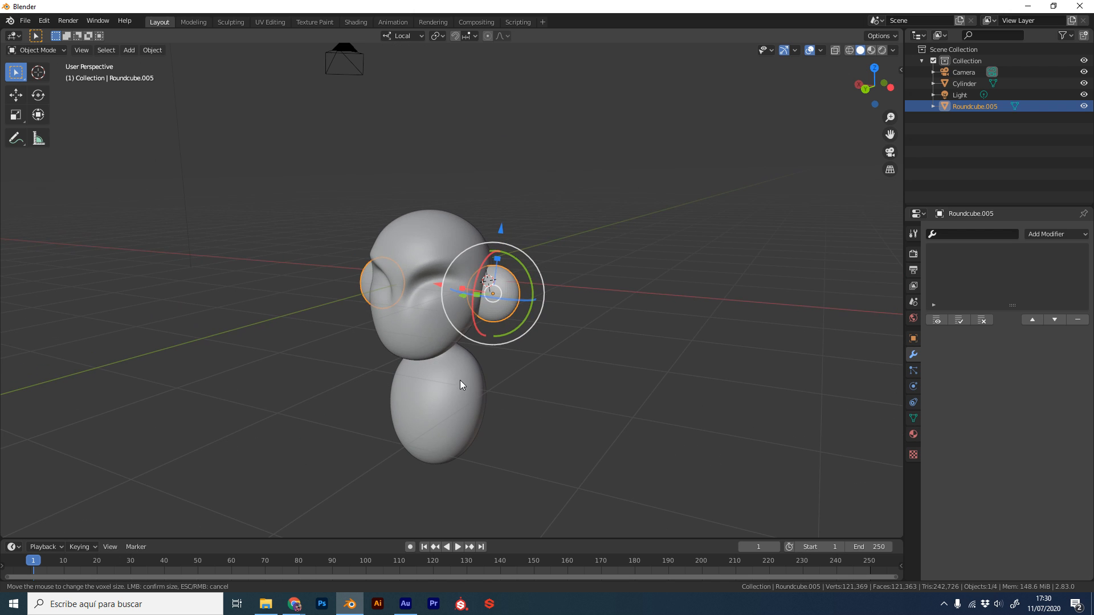
{"action": "left_click", "coordinate": [460, 376], "text": "shift"}
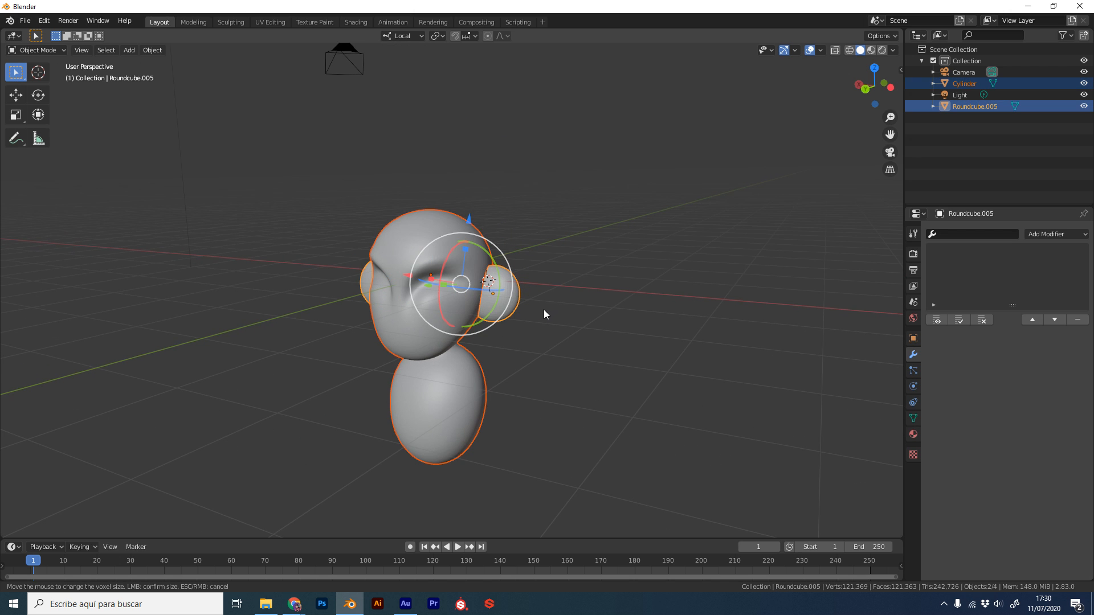
{"action": "key", "text": "ctrl+j"}
Try setting a voxel size for the joined figure in Sculpt Mode, and return to Object Mode
{"action": "middle_click_drag", "start_coordinate": [596, 317], "coordinate": [523, 317]}
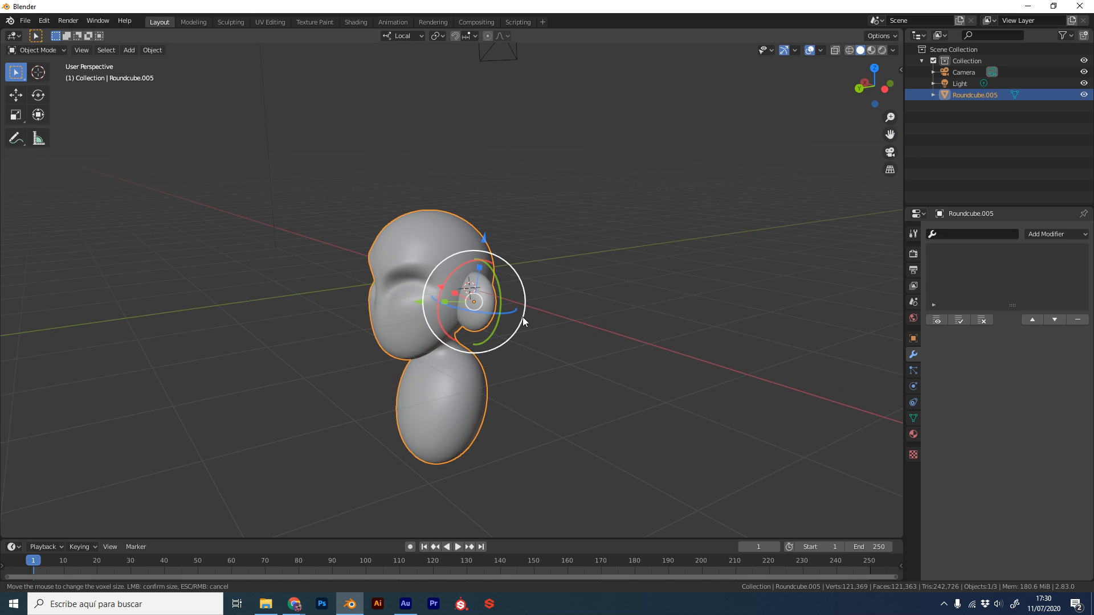
{"action": "scroll", "coordinate": [570, 274], "scroll_direction": "up", "scroll_amount": 3}
{"action": "scroll", "coordinate": [585, 259], "scroll_direction": "down", "scroll_amount": 2}
{"action": "key", "text": "ctrl+Tab"}
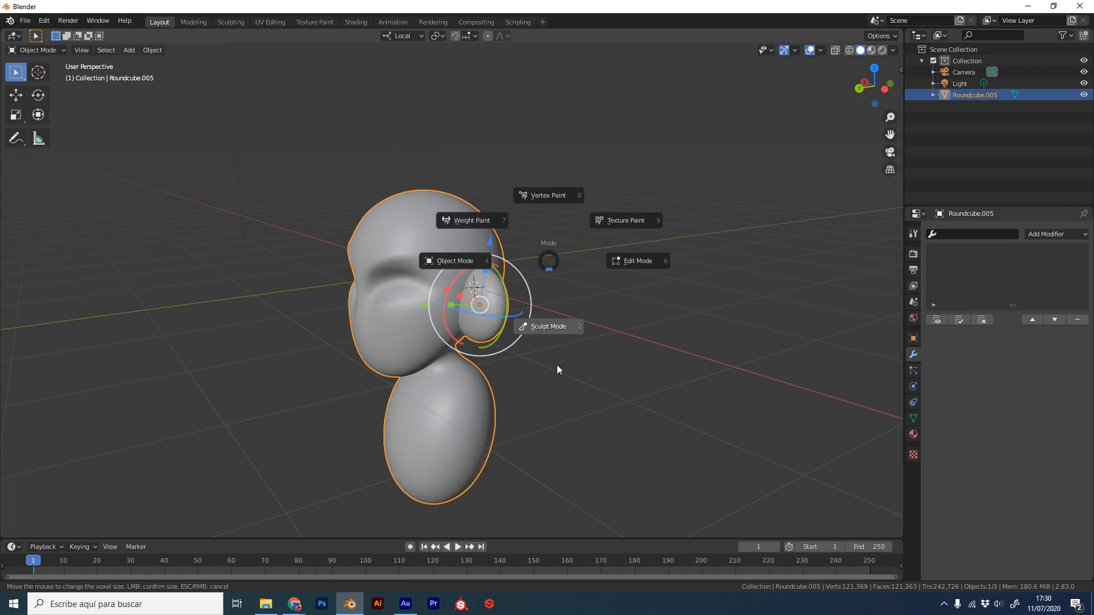
{"action": "left_click", "coordinate": [559, 327]}
{"action": "scroll", "coordinate": [625, 260], "scroll_direction": "up", "scroll_amount": 3}
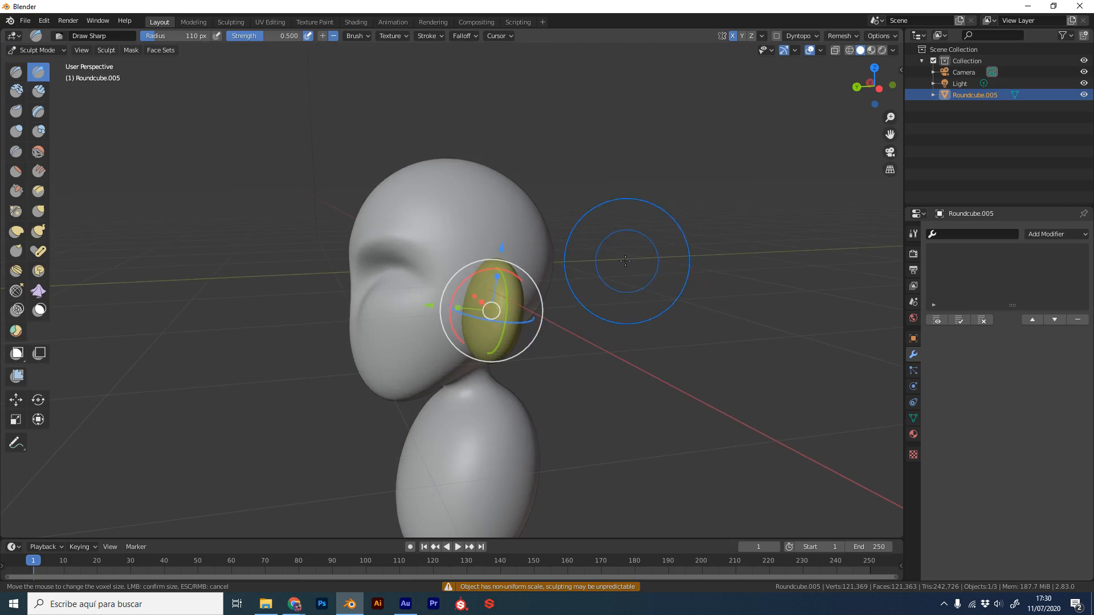
{"action": "middle_click_drag", "start_coordinate": [625, 261], "coordinate": [580, 231], "text": "shift"}
{"action": "middle_click_drag", "start_coordinate": [604, 260], "coordinate": [589, 260]}
{"action": "key", "text": "shift+r"}
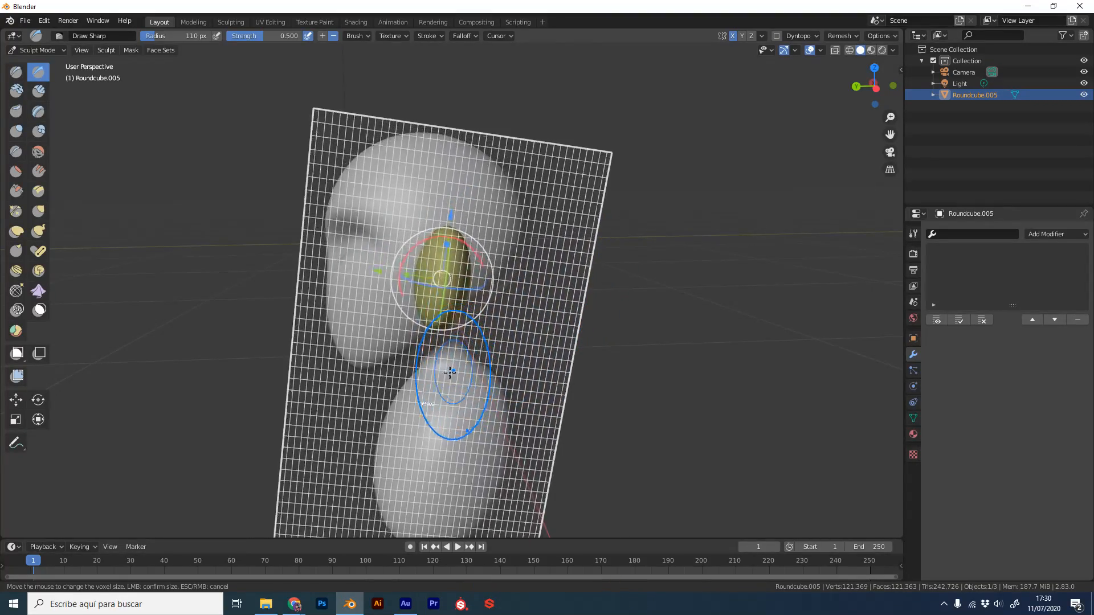
{"action": "left_click", "coordinate": [469, 364]}
{"action": "key", "text": "ctrl+Tab"}
{"action": "left_click", "coordinate": [456, 318]}
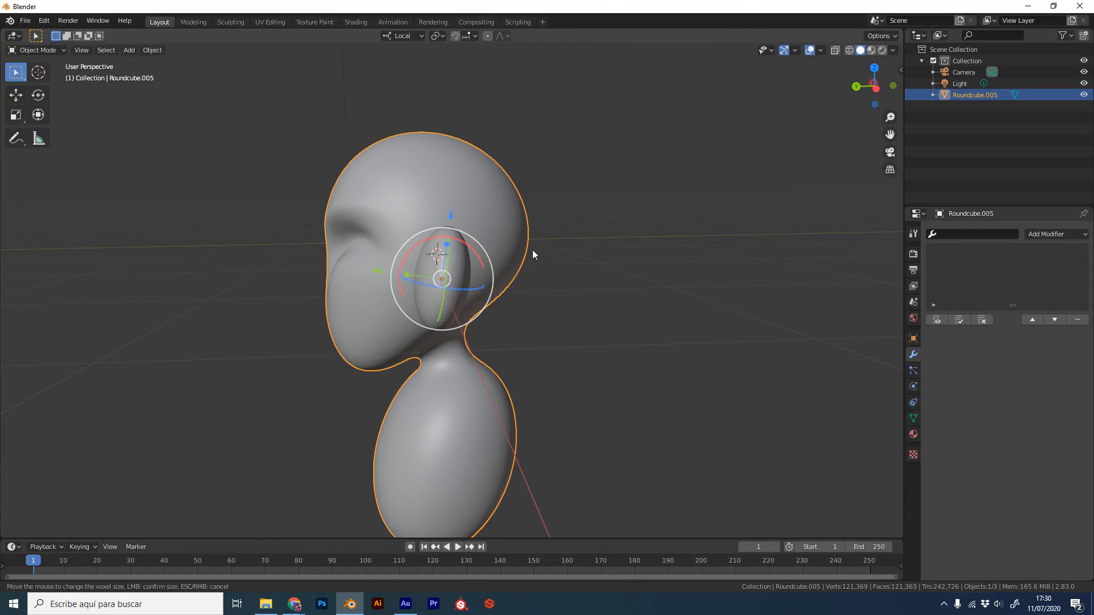
Apply all transforms to the joined figure and enter Sculpt Mode
{"action": "key", "text": "ctrl+a"}
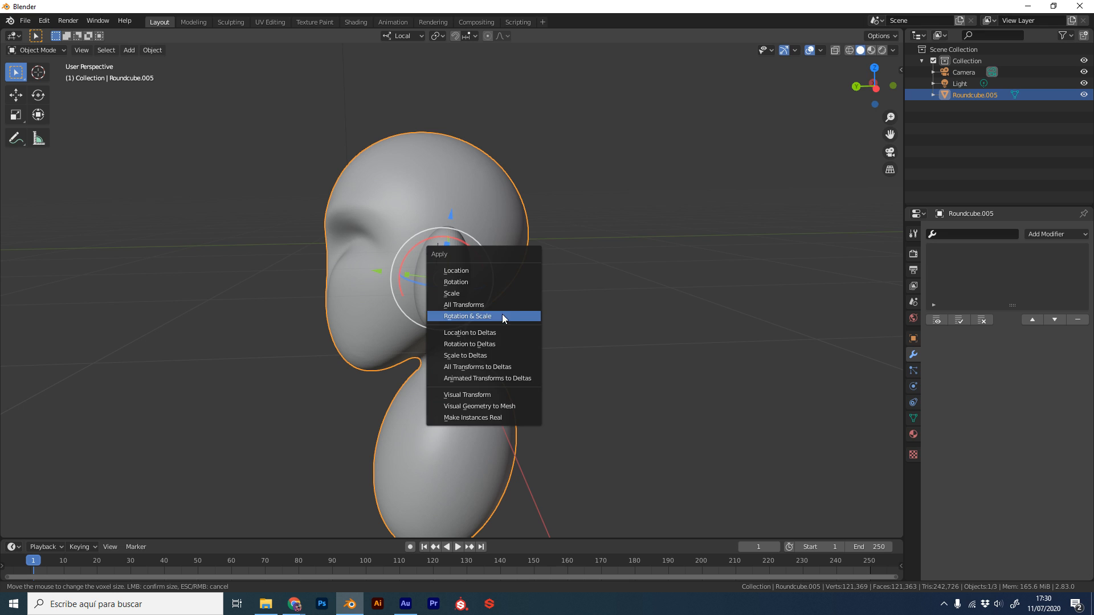
{"action": "left_click", "coordinate": [502, 313]}
{"action": "key", "text": "ctrl+a"}
{"action": "left_click", "coordinate": [502, 297]}
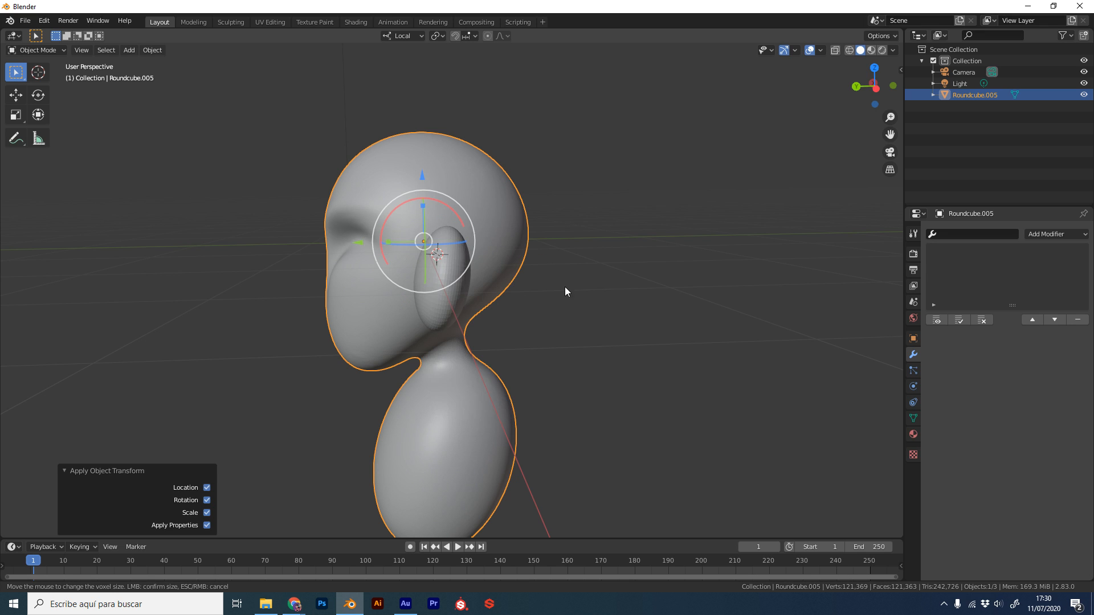
{"action": "middle_click_drag", "start_coordinate": [565, 286], "coordinate": [616, 296]}
{"action": "key", "text": "ctrl+Tab"}
{"action": "left_click", "coordinate": [595, 343]}
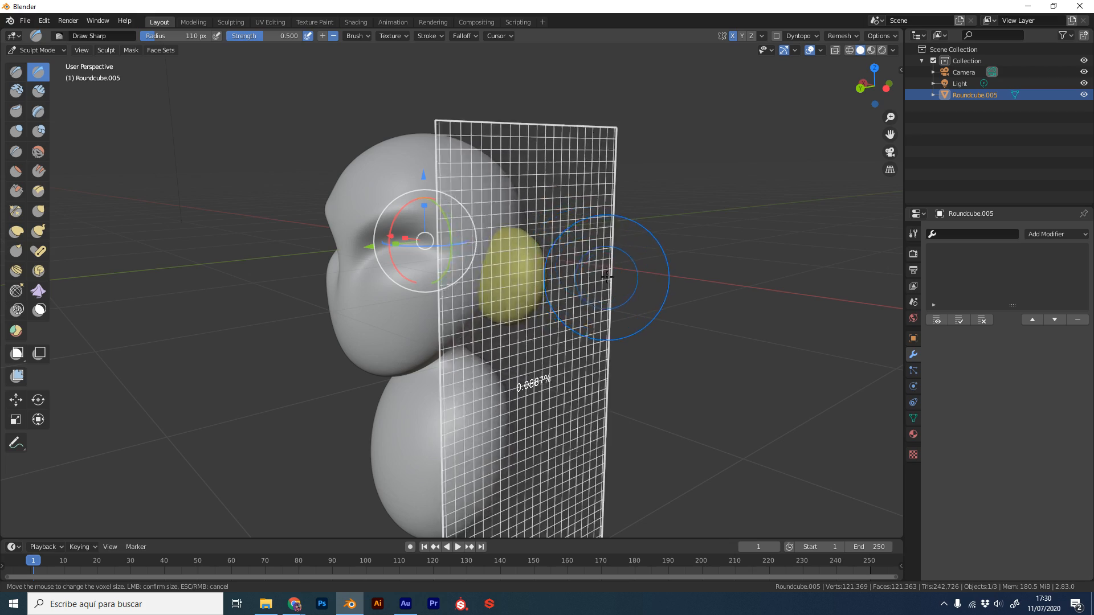
Try a coarse voxel remesh of the whole figure and undo it
{"action": "key", "text": "ctrl+r"}
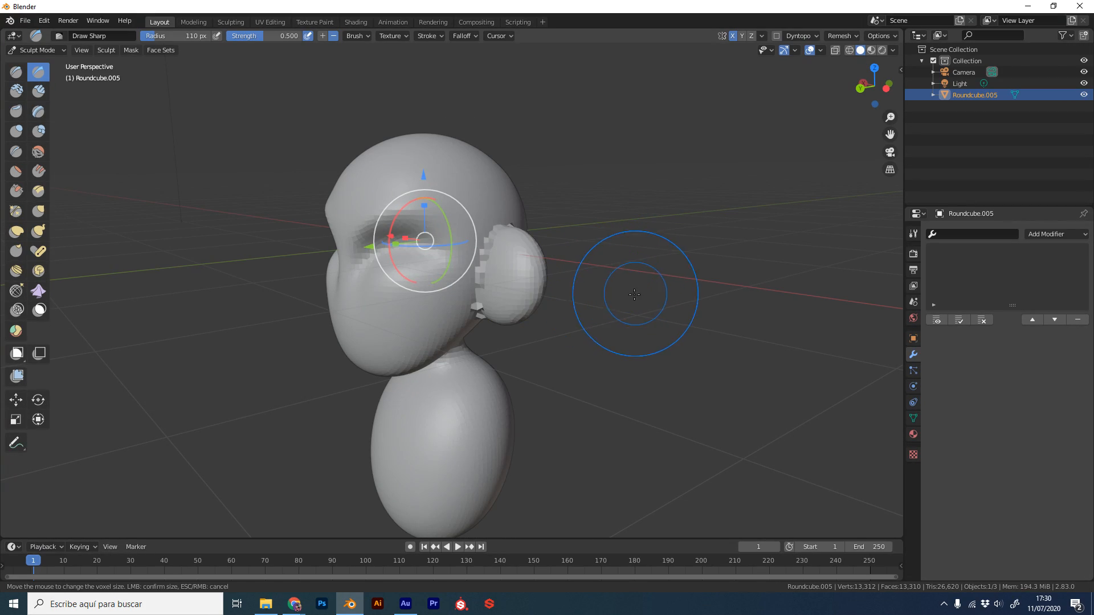
{"action": "middle_click_drag", "start_coordinate": [621, 295], "coordinate": [554, 289]}
{"action": "scroll", "coordinate": [564, 281], "scroll_direction": "up", "scroll_amount": 1}
{"action": "key", "text": "ctrl+z"}
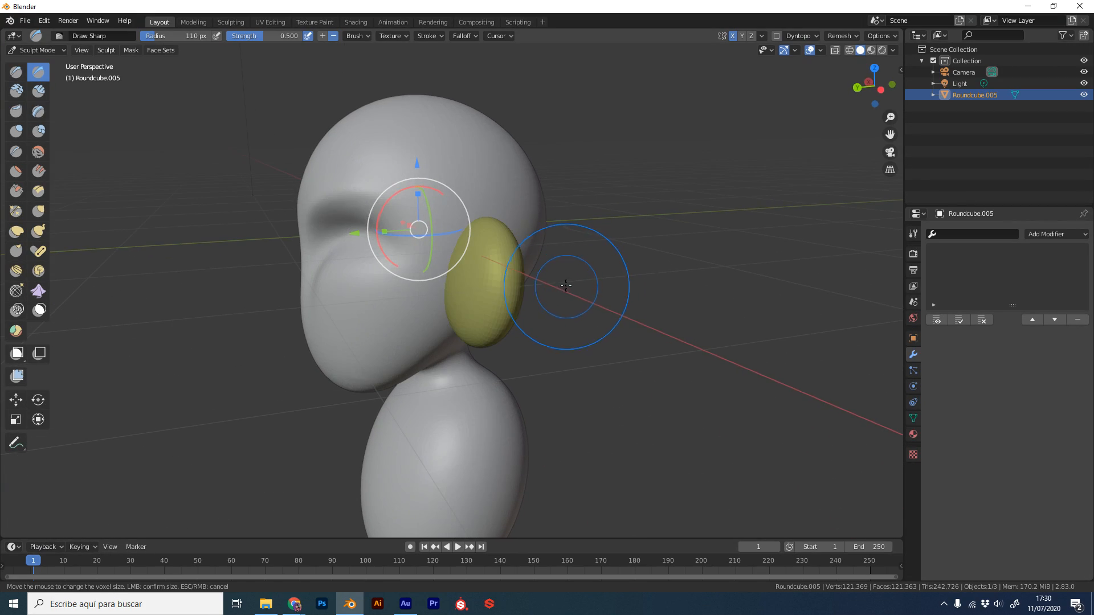
Set the voxel size to about 0.0156, voxel-remesh the figure, and hide the viewport gizmos
{"action": "key", "text": "shift+r"}
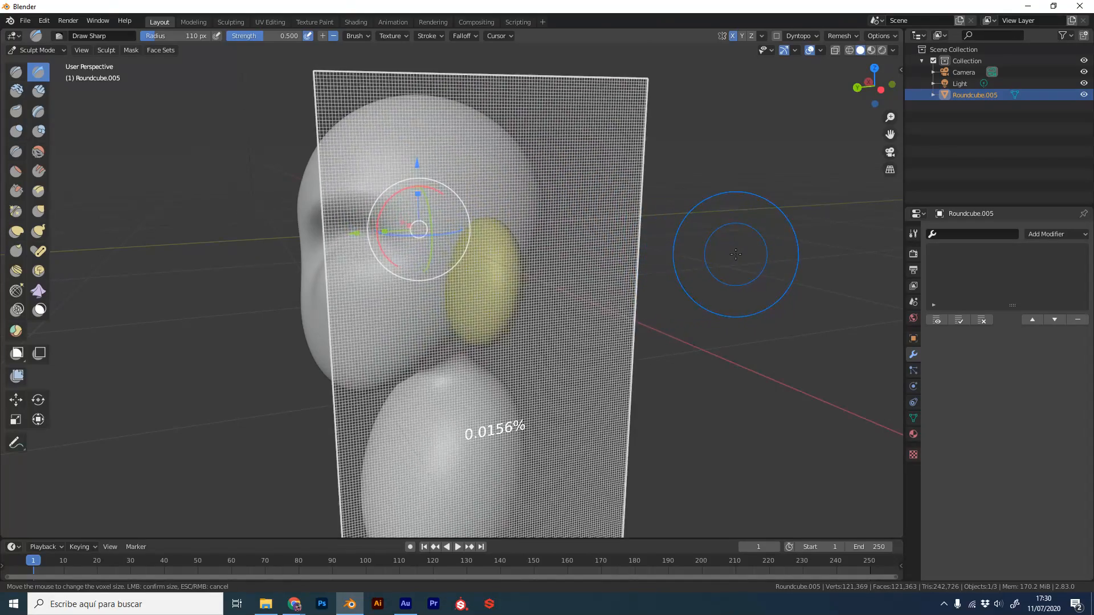
{"action": "left_click", "coordinate": [733, 260]}
{"action": "left_click", "coordinate": [786, 50]}
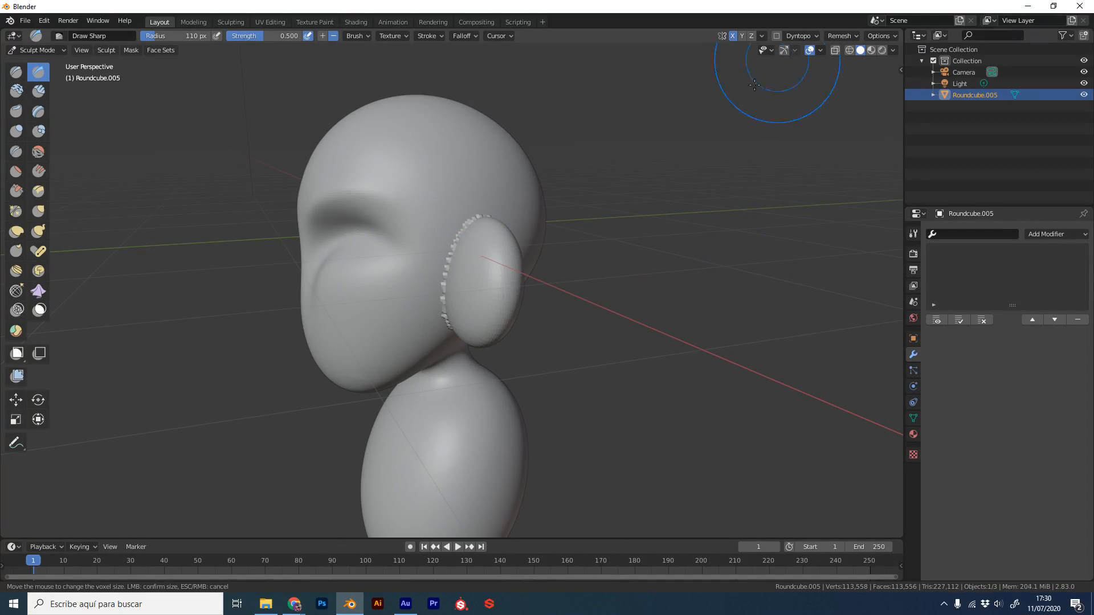
Smooth the jagged seams where both ears meet the head
{"action": "middle_click_drag", "start_coordinate": [483, 246], "coordinate": [527, 238]}
{"action": "middle_click_drag", "start_coordinate": [698, 347], "coordinate": [537, 340]}
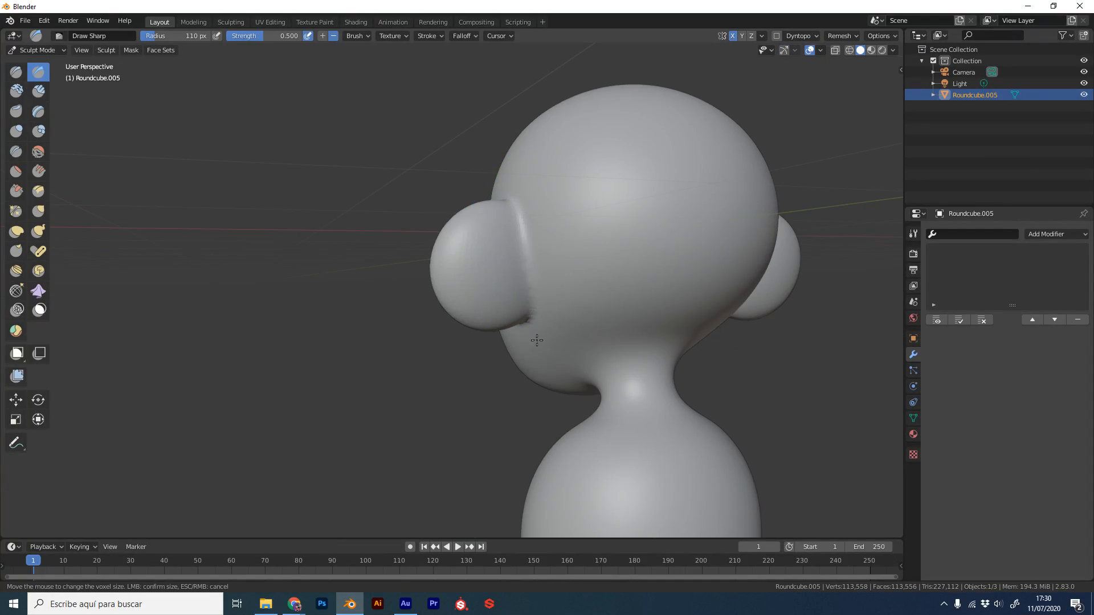
{"action": "middle_click_drag", "start_coordinate": [672, 257], "coordinate": [620, 239], "text": "ctrl"}
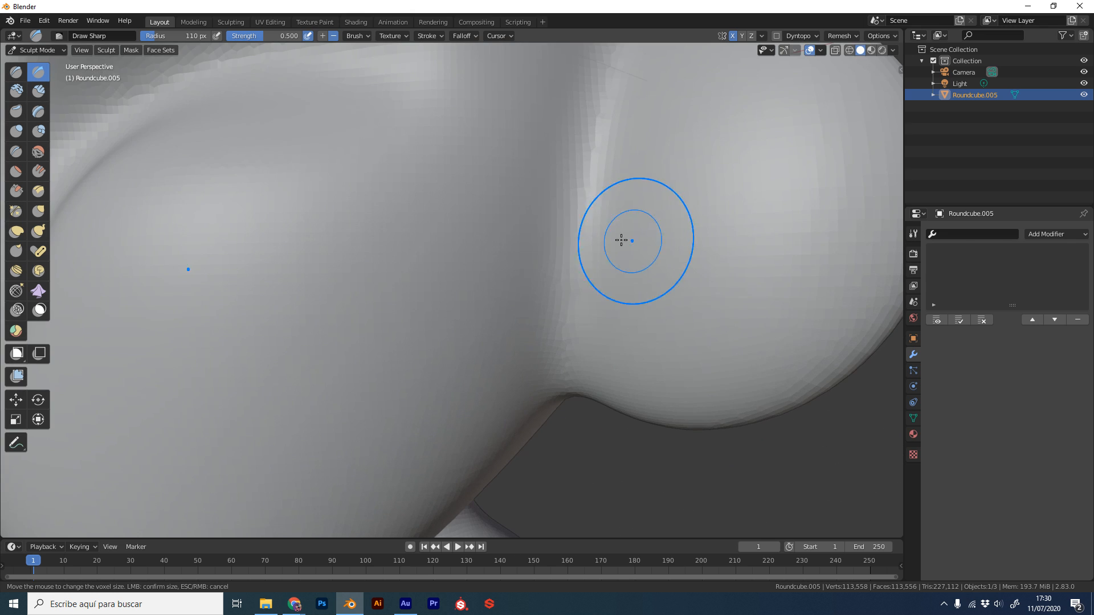
{"action": "middle_click_drag", "start_coordinate": [610, 291], "coordinate": [573, 344], "text": "ctrl"}
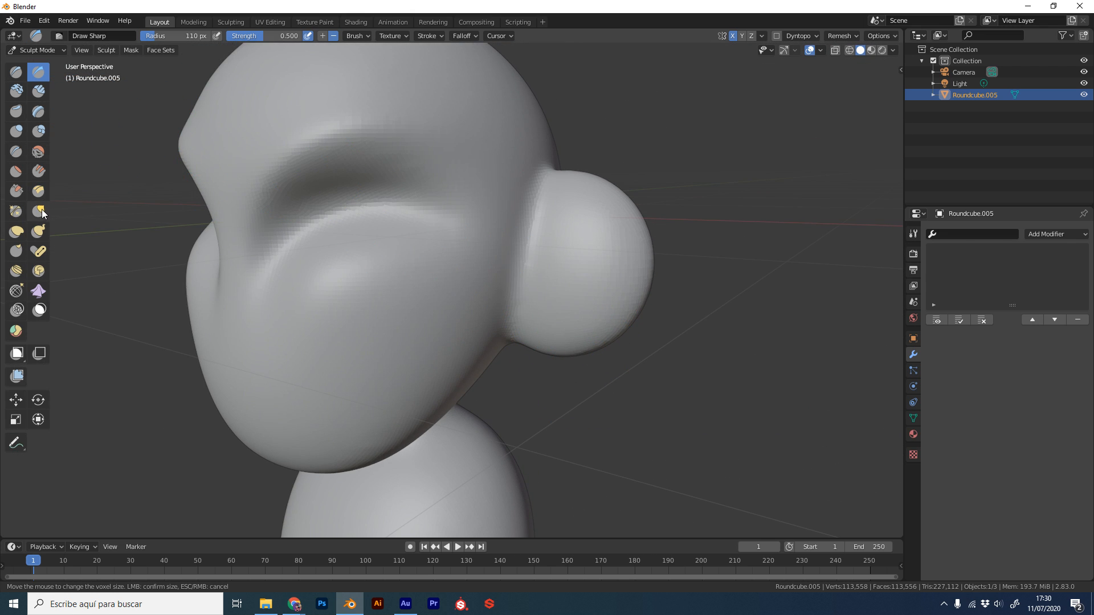
Switch to the Clay Strips brush and set its radius to 69 px
{"action": "left_click", "coordinate": [44, 91]}
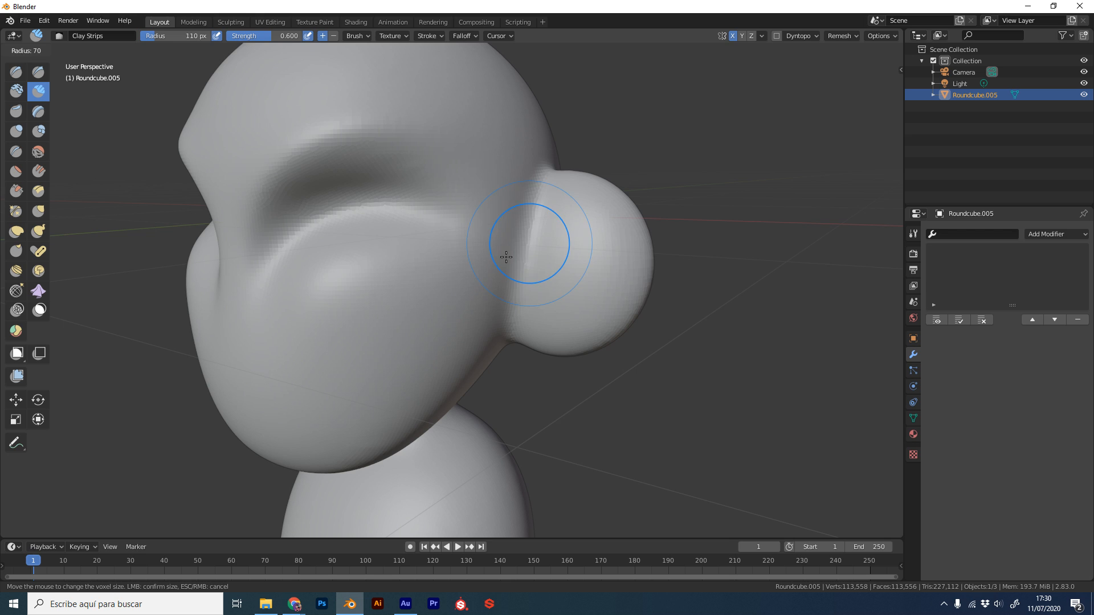
{"action": "mouse_move", "coordinate": [525, 244]}
{"action": "middle_mouse_down"}
{"action": "mouse_move", "coordinate": [634, 254]}
{"action": "mouse_move", "coordinate": [571, 254]}
{"action": "mouse_move", "coordinate": [596, 264]}
{"action": "middle_mouse_up"}
{"action": "scroll", "coordinate": [604, 251], "scroll_direction": "up", "scroll_amount": 2}
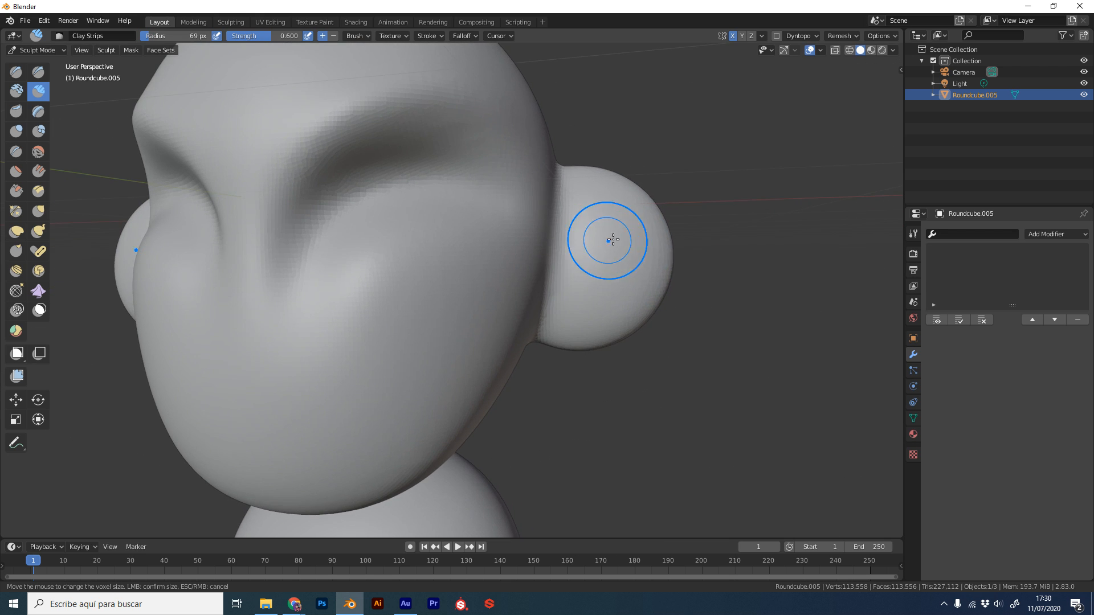
{"action": "scroll", "coordinate": [656, 260], "scroll_direction": "down", "scroll_amount": 4}
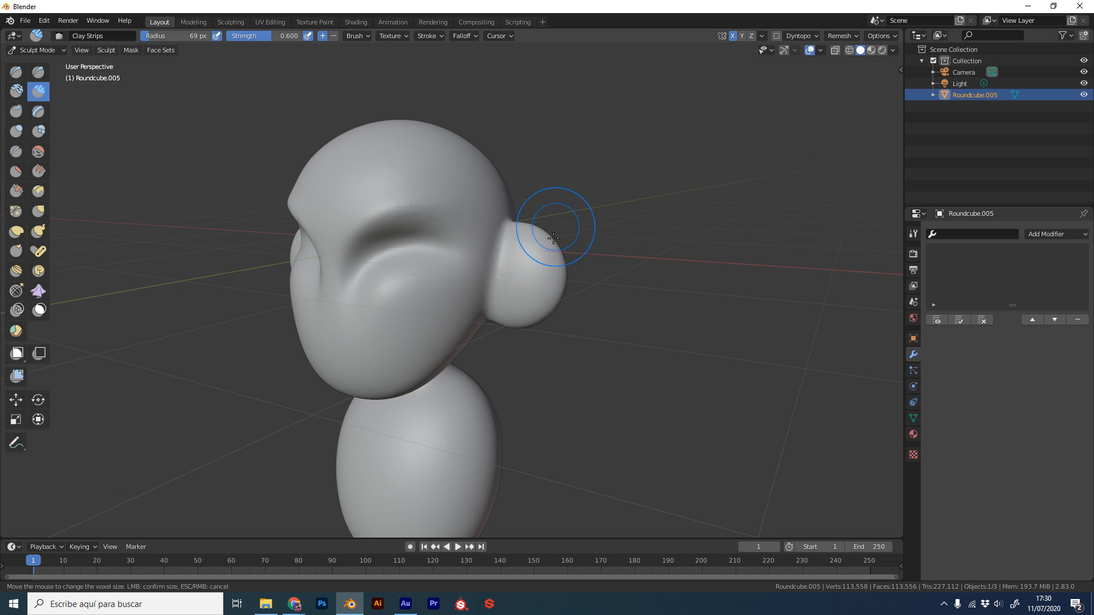
{"action": "middle_click_drag", "start_coordinate": [525, 329], "coordinate": [510, 315]}
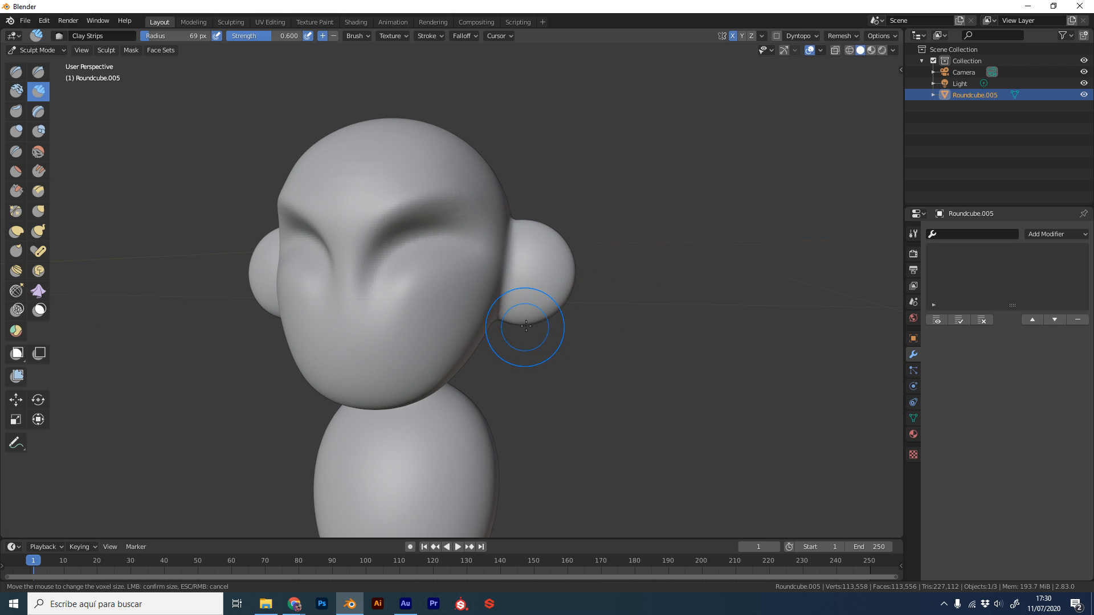
Reshape both ears into fuller ovals with the Grab brush at a 127 px radius
{"action": "left_click", "coordinate": [37, 212]}
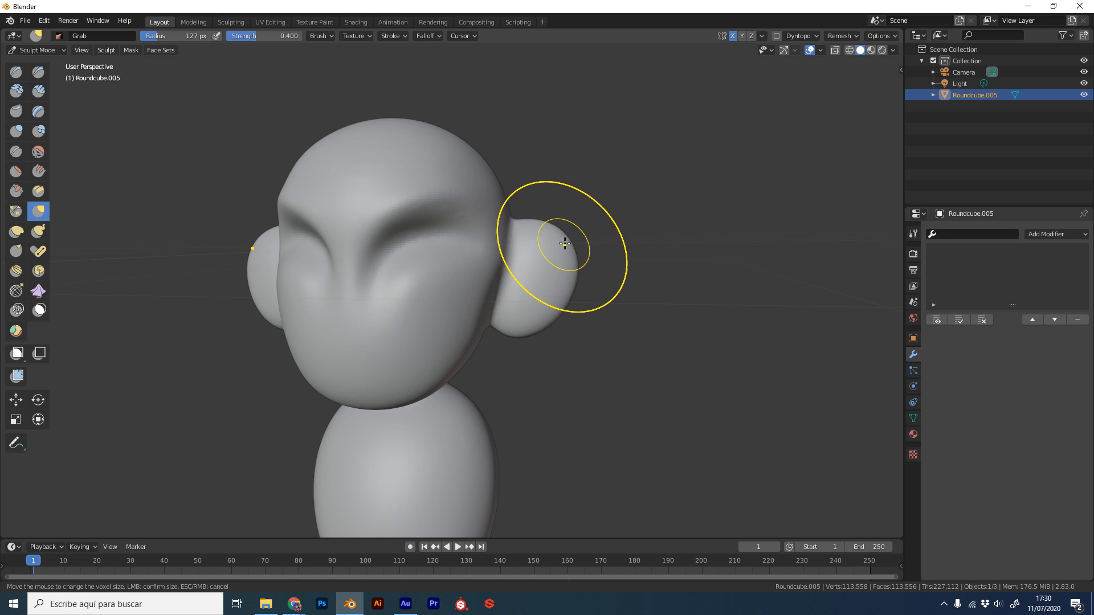
{"action": "middle_click_drag", "start_coordinate": [564, 244], "coordinate": [514, 349]}
{"action": "scroll", "coordinate": [513, 350], "scroll_direction": "down", "scroll_amount": 3}
Reshape the torso with the Grab brush, broadening its upper part at radii of 207 px and 122 px
{"action": "mouse_move", "coordinate": [501, 409]}
{"action": "middle_mouse_down"}
{"action": "mouse_move", "coordinate": [542, 313]}
{"action": "mouse_move", "coordinate": [562, 378]}
{"action": "mouse_move", "coordinate": [593, 318]}
{"action": "mouse_move", "coordinate": [622, 343]}
{"action": "mouse_move", "coordinate": [430, 357]}
{"action": "mouse_move", "coordinate": [483, 311]}
{"action": "middle_mouse_up"}
{"action": "key", "text": "f"}
{"action": "left_click", "coordinate": [541, 334]}
{"action": "key", "text": "f"}
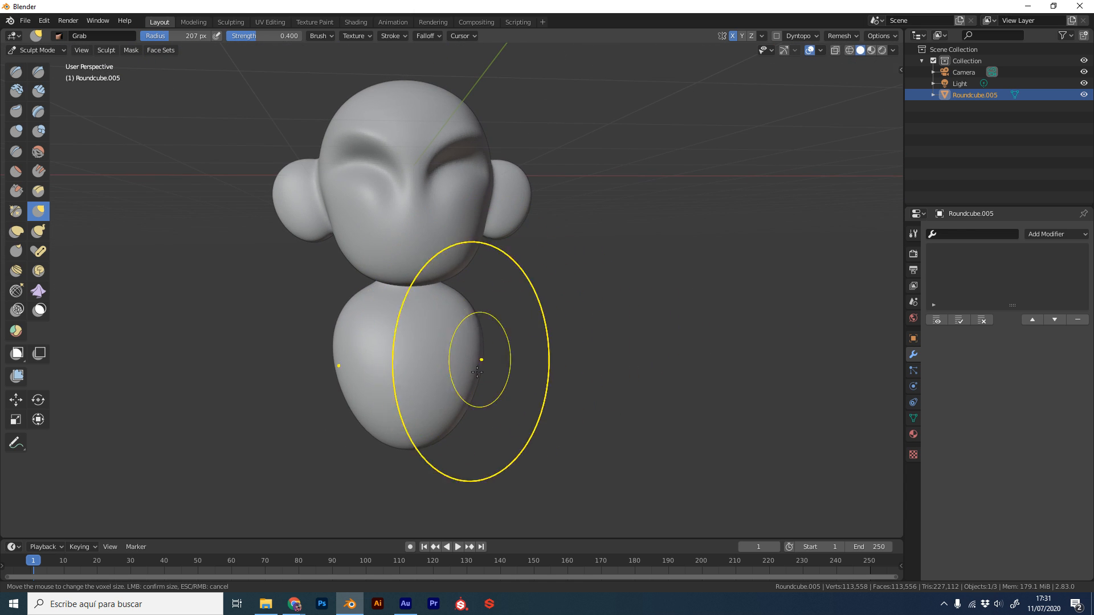
{"action": "left_click", "coordinate": [439, 364]}
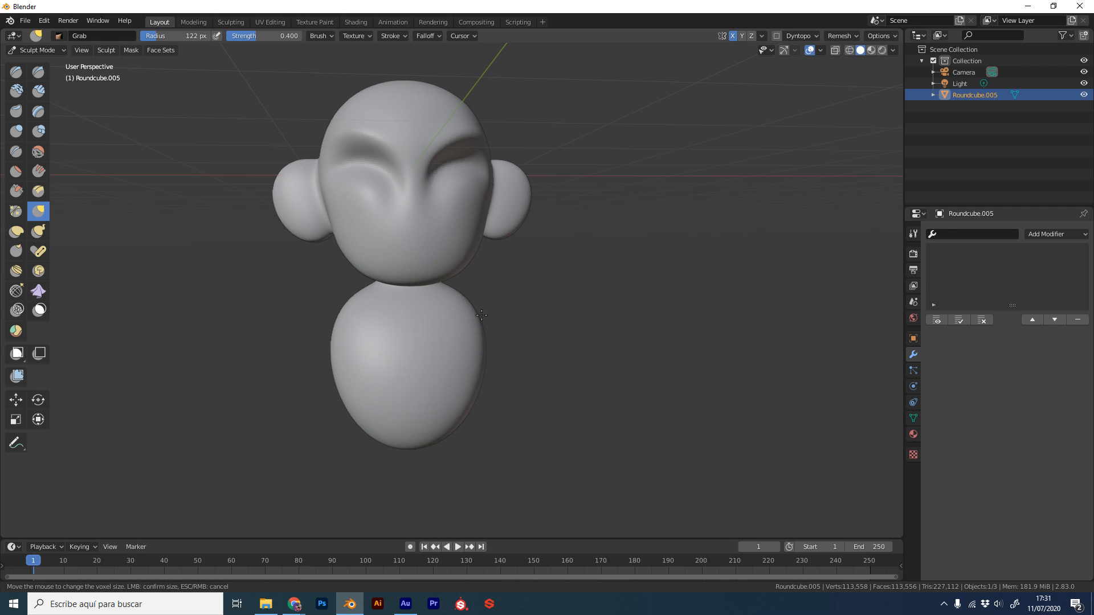
Pull the shoulders outward below the neck with the Grab brush at a 54 px radius
{"action": "key", "text": "f"}
{"action": "left_click", "coordinate": [477, 316]}
{"action": "scroll", "coordinate": [477, 317], "scroll_direction": "up", "scroll_amount": 2}
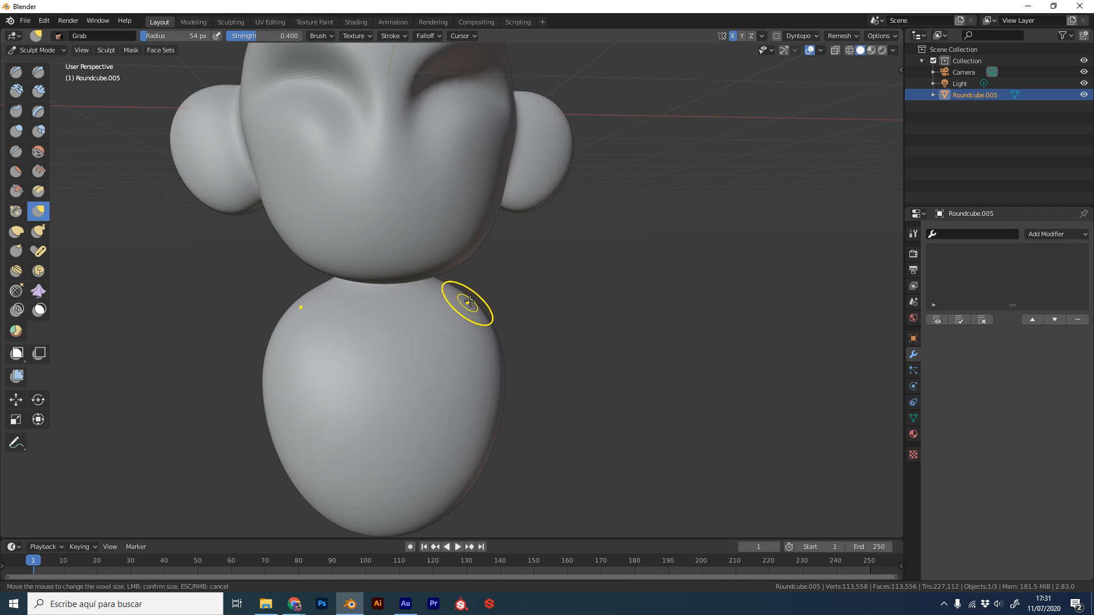
{"action": "left_click_drag", "start_coordinate": [469, 303], "coordinate": [498, 308]}
{"action": "middle_click_drag", "start_coordinate": [498, 307], "coordinate": [515, 313]}
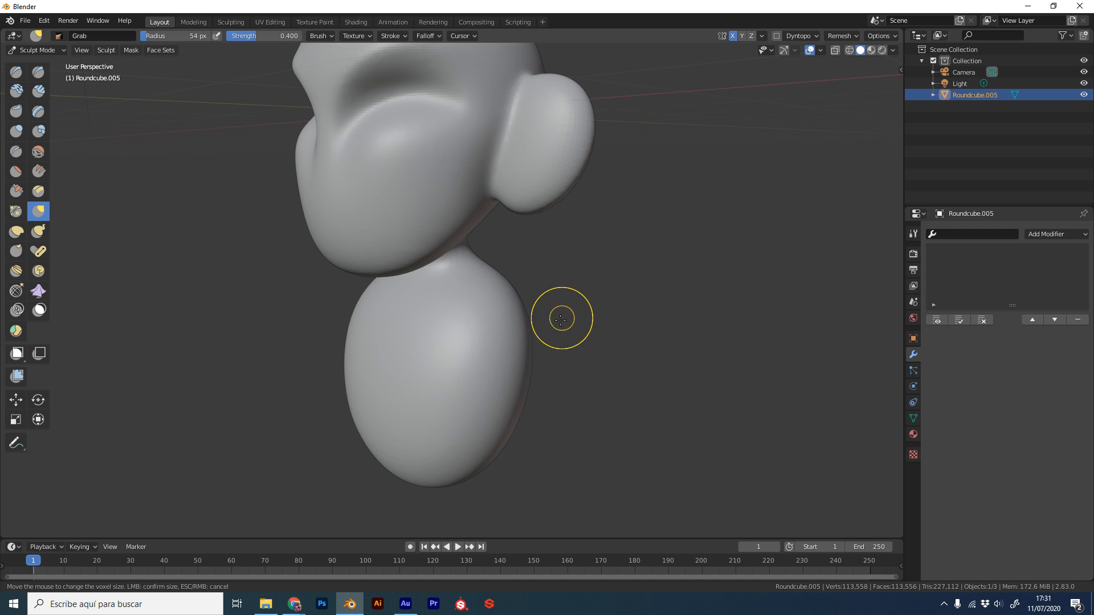
Set the Clay Strips brush radius to 39 px, try carving the inside of the ear, and undo the strokes
{"action": "mouse_move", "coordinate": [561, 319]}
{"action": "middle_mouse_down"}
{"action": "mouse_move", "coordinate": [528, 317]}
{"action": "mouse_move", "coordinate": [564, 234]}
{"action": "mouse_move", "coordinate": [601, 277]}
{"action": "middle_mouse_up"}
{"action": "scroll", "coordinate": [600, 245], "scroll_direction": "up", "scroll_amount": 4}
{"action": "left_click", "coordinate": [39, 92]}
{"action": "key", "text": "f"}
{"action": "left_click", "coordinate": [592, 279]}
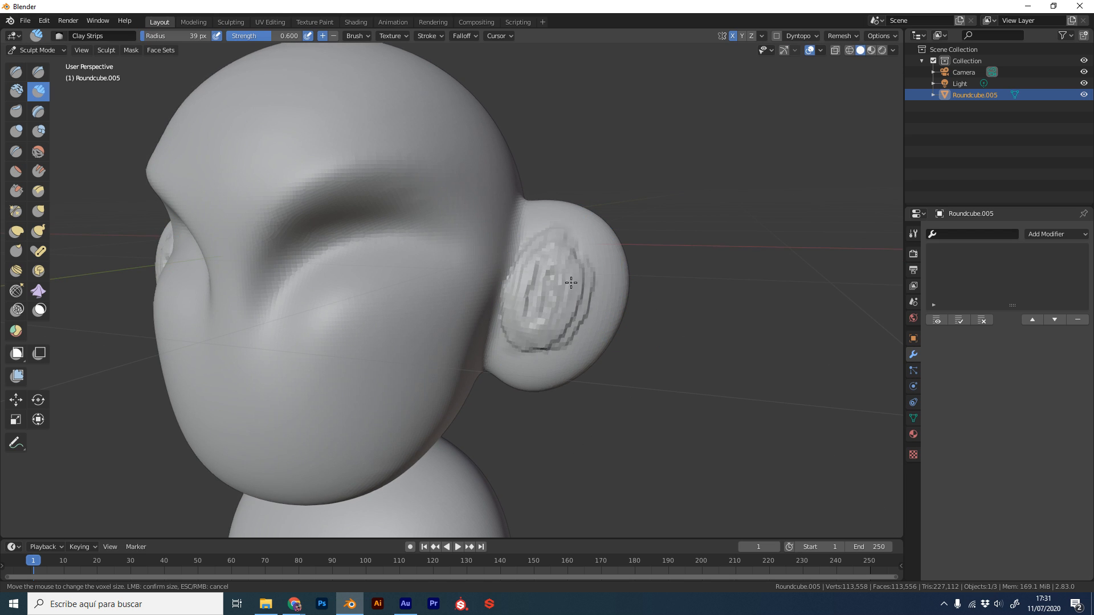
{"action": "mouse_move", "coordinate": [522, 351]}
{"action": "left_mouse_down"}
{"action": "mouse_move", "coordinate": [561, 285]}
{"action": "mouse_move", "coordinate": [559, 308]}
{"action": "left_mouse_up"}
{"action": "key", "text": "ctrl+z"}
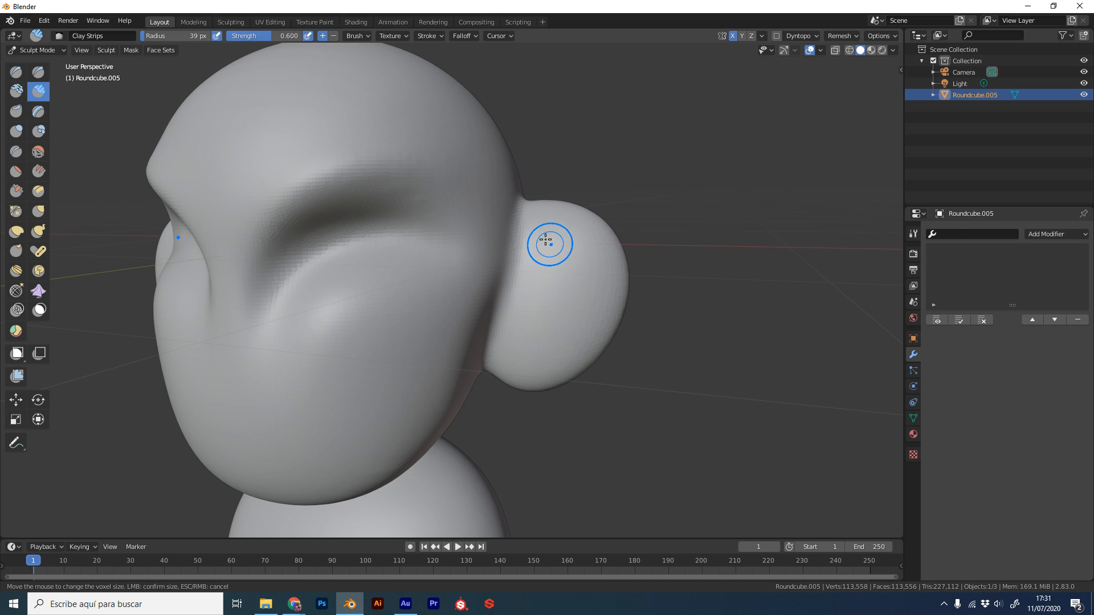
{"action": "key", "text": "ctrl+z"}
Carve an oval hollow inside the ears with Clay Strips, remesh the figure and smooth the hollow
{"action": "left_click_drag", "start_coordinate": [563, 270], "coordinate": [554, 275]}
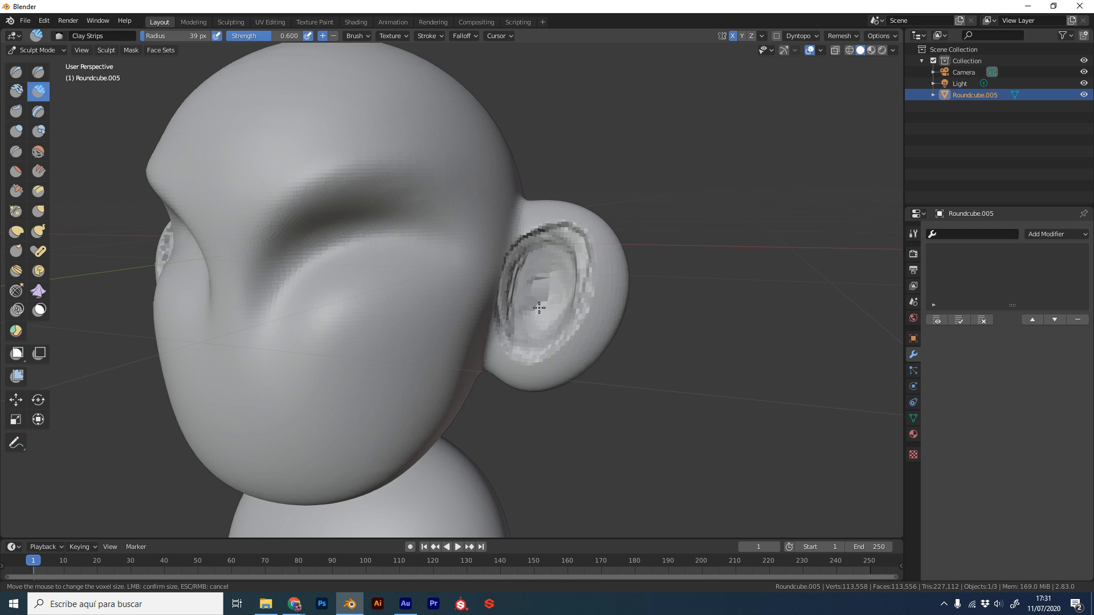
{"action": "mouse_move", "coordinate": [539, 308]}
{"action": "middle_mouse_down"}
{"action": "mouse_move", "coordinate": [488, 310]}
{"action": "mouse_move", "coordinate": [499, 299]}
{"action": "mouse_move", "coordinate": [535, 301]}
{"action": "middle_mouse_up"}
{"action": "key", "text": "ctrl+z"}
{"action": "left_click_drag", "start_coordinate": [539, 259], "coordinate": [567, 261]}
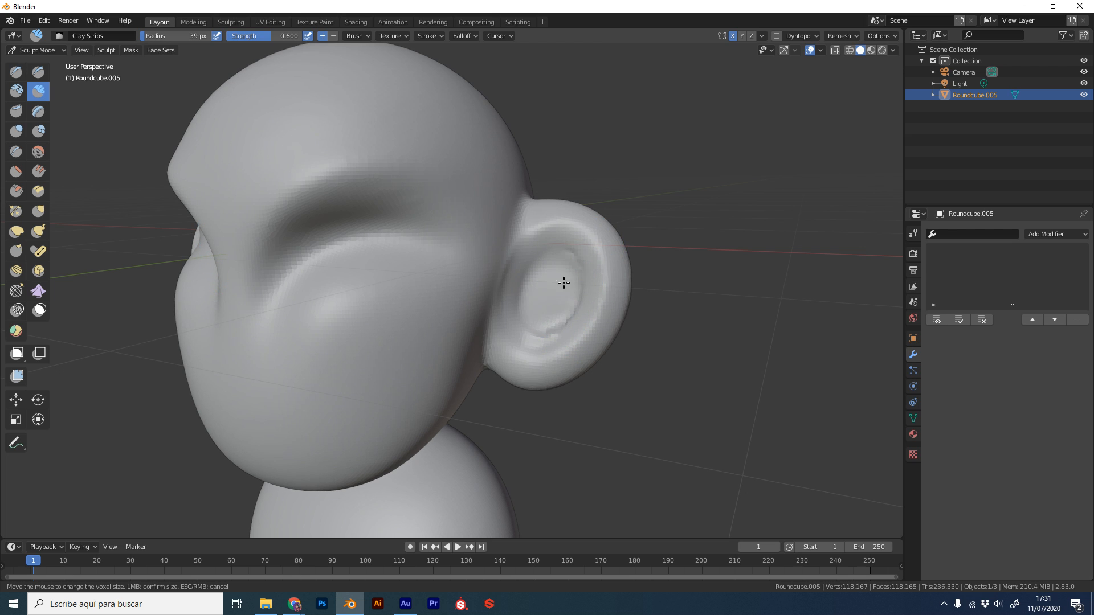
Deepen the ear hollows toward the head with Clay Strips, switch to Draw Sharp, remesh, and smooth the carved surface
{"action": "mouse_move", "coordinate": [599, 251]}
{"action": "middle_mouse_down"}
{"action": "mouse_move", "coordinate": [558, 256]}
{"action": "mouse_move", "coordinate": [583, 262]}
{"action": "middle_mouse_up"}
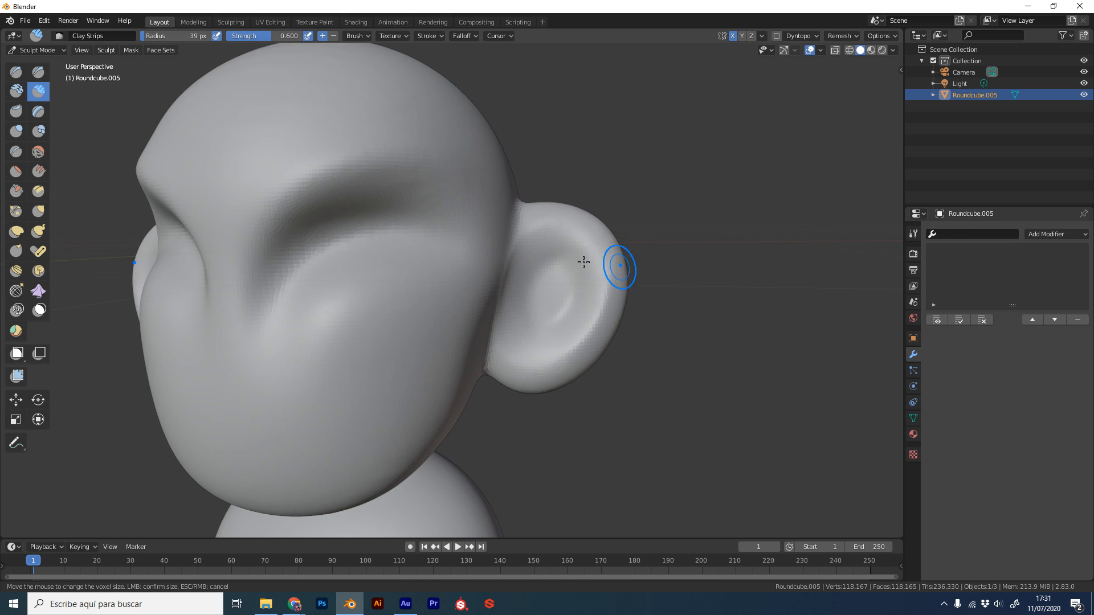
{"action": "left_click_drag", "start_coordinate": [536, 264], "coordinate": [536, 274]}
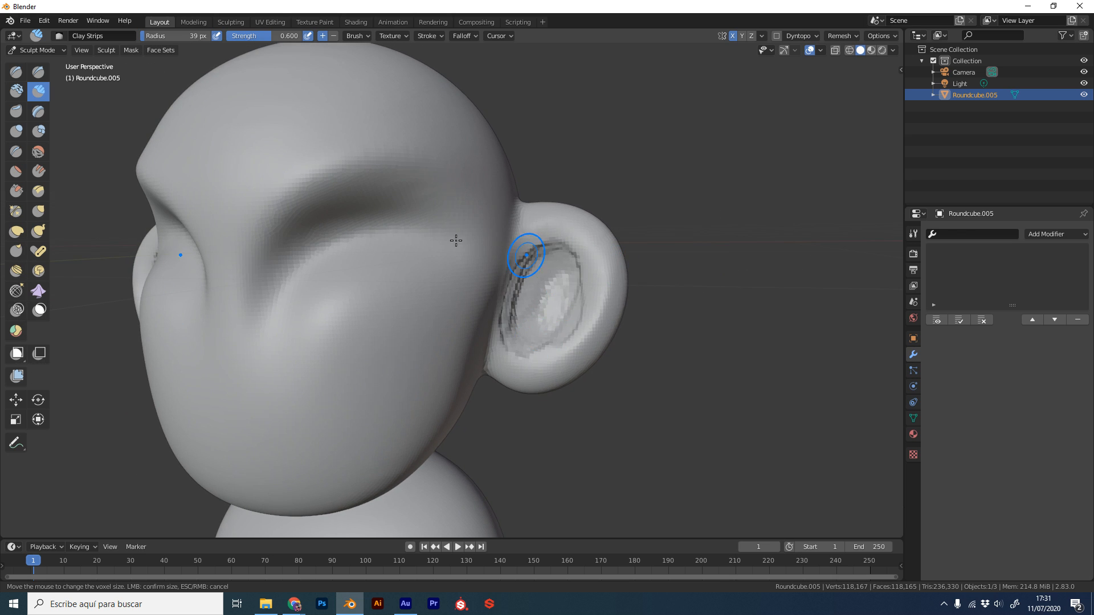
{"action": "left_click", "coordinate": [38, 72]}
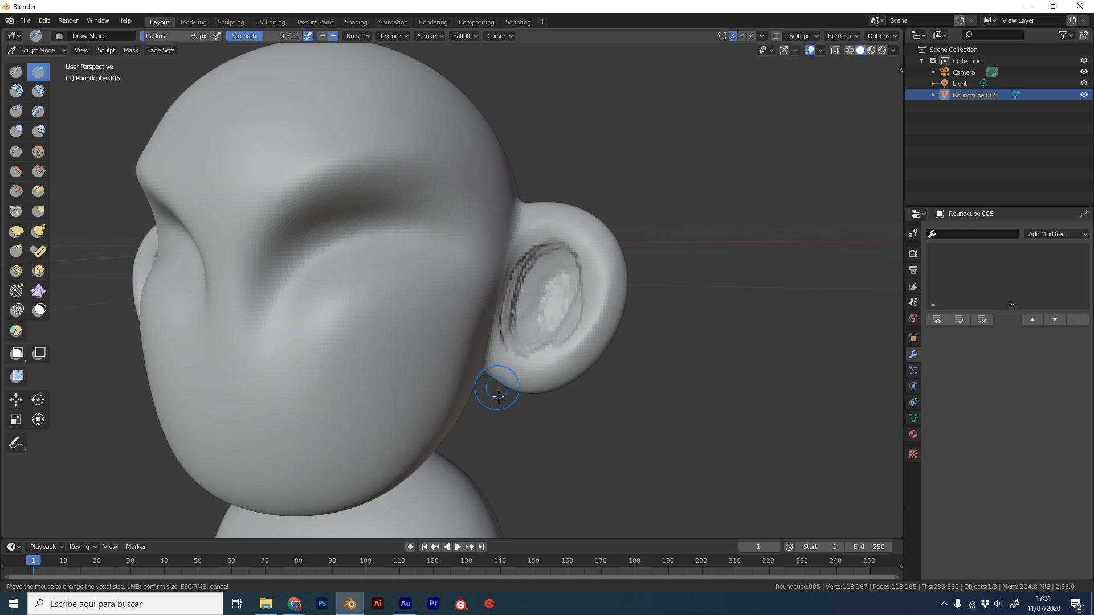
{"action": "middle_click_drag", "start_coordinate": [647, 298], "coordinate": [663, 302]}
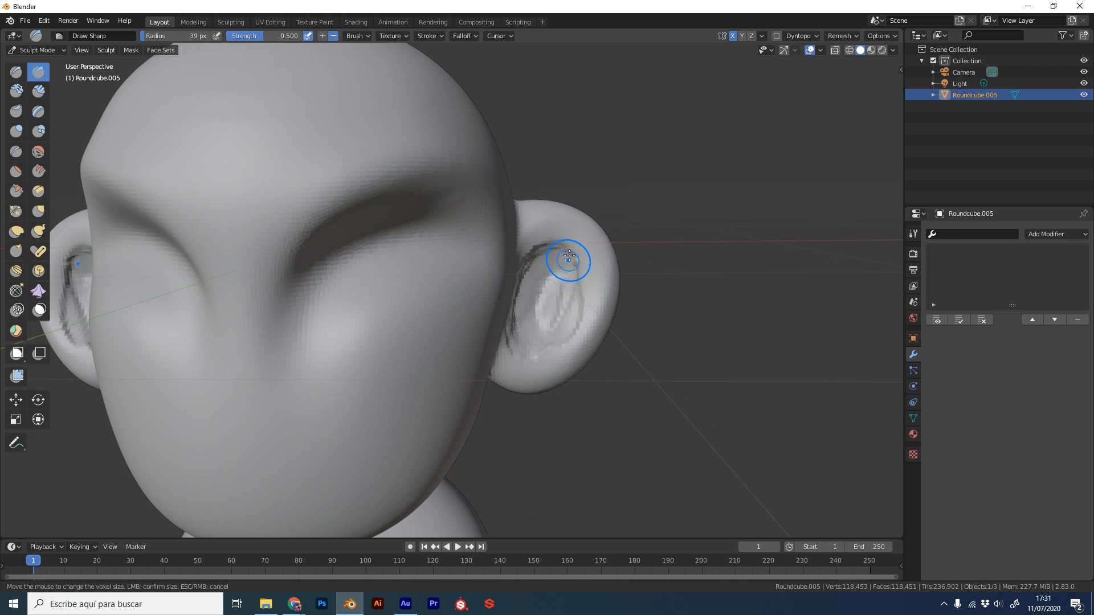
{"action": "mouse_move", "coordinate": [569, 256]}
{"action": "left_mouse_down", "text": "shift"}
{"action": "mouse_move", "coordinate": [530, 344]}
{"action": "mouse_move", "coordinate": [535, 305]}
{"action": "mouse_move", "coordinate": [583, 300]}
{"action": "mouse_move", "coordinate": [569, 238]}
{"action": "mouse_move", "coordinate": [521, 261]}
{"action": "left_mouse_up", "text": "shift"}
Carve a groove around the inner ear rim with the Draw Sharp brush at a 67 px radius
{"action": "key", "text": "f"}
{"action": "left_click", "coordinate": [572, 279]}
{"action": "middle_click_drag", "start_coordinate": [611, 291], "coordinate": [591, 273]}
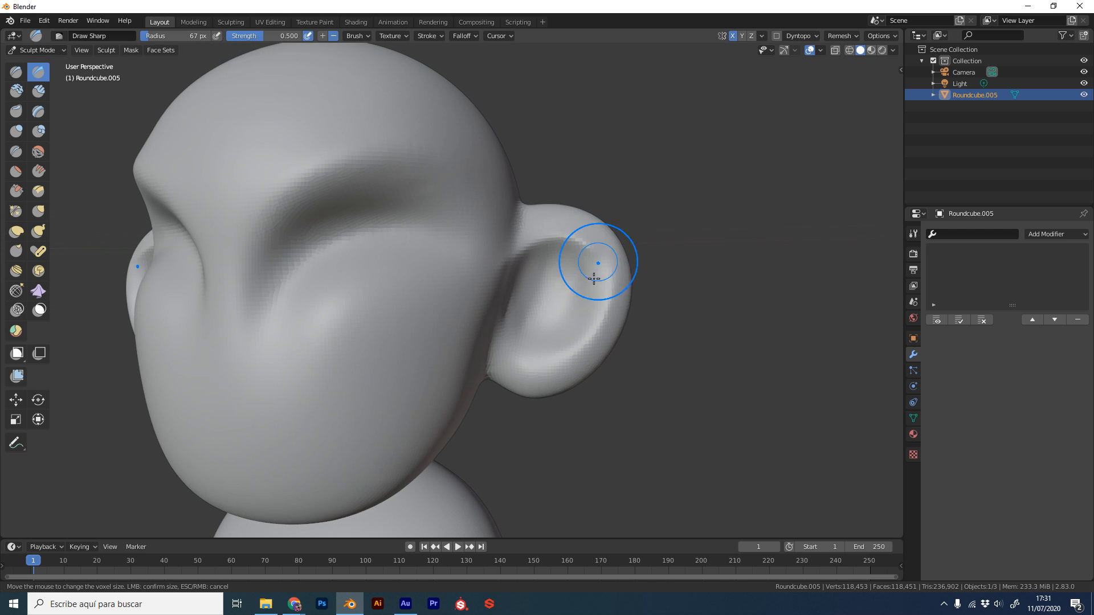
{"action": "mouse_move", "coordinate": [541, 349]}
{"action": "left_mouse_down"}
{"action": "mouse_move", "coordinate": [587, 260]}
{"action": "mouse_move", "coordinate": [544, 345]}
{"action": "left_mouse_up"}
{"action": "mouse_move", "coordinate": [593, 285]}
{"action": "left_mouse_down"}
{"action": "mouse_move", "coordinate": [599, 251]}
{"action": "mouse_move", "coordinate": [506, 274]}
{"action": "left_mouse_up"}
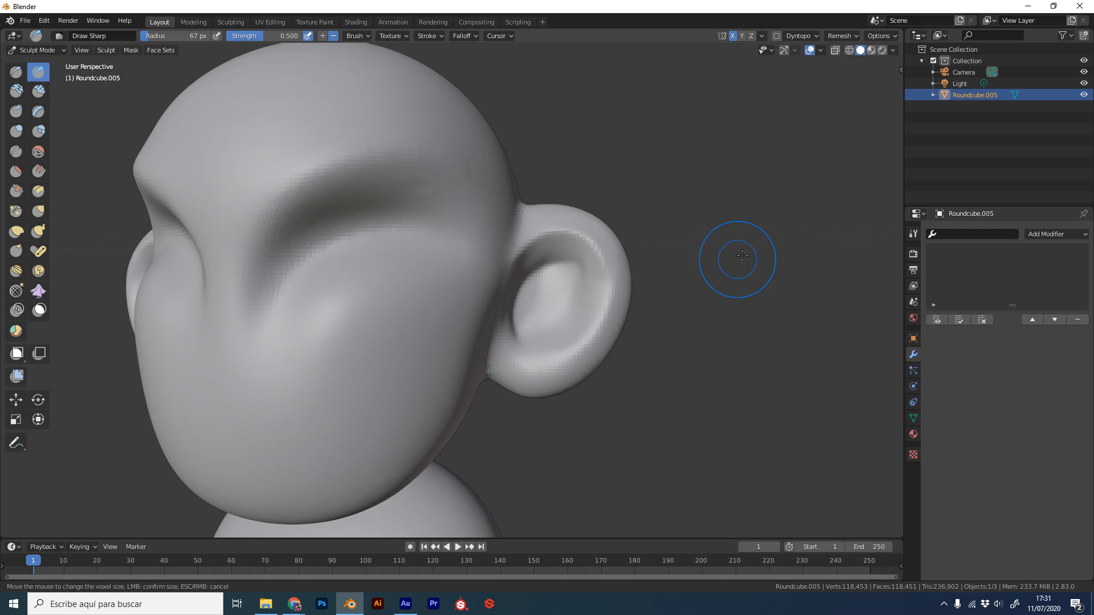
{"action": "scroll", "coordinate": [693, 256], "scroll_direction": "down", "scroll_amount": 4}
{"action": "mouse_move", "coordinate": [692, 256]}
{"action": "middle_mouse_down"}
{"action": "mouse_move", "coordinate": [738, 261]}
{"action": "mouse_move", "coordinate": [525, 296]}
{"action": "middle_mouse_up"}
{"action": "scroll", "coordinate": [663, 272], "scroll_direction": "down", "scroll_amount": 3}
{"action": "scroll", "coordinate": [661, 275], "scroll_direction": "up", "scroll_amount": 3}
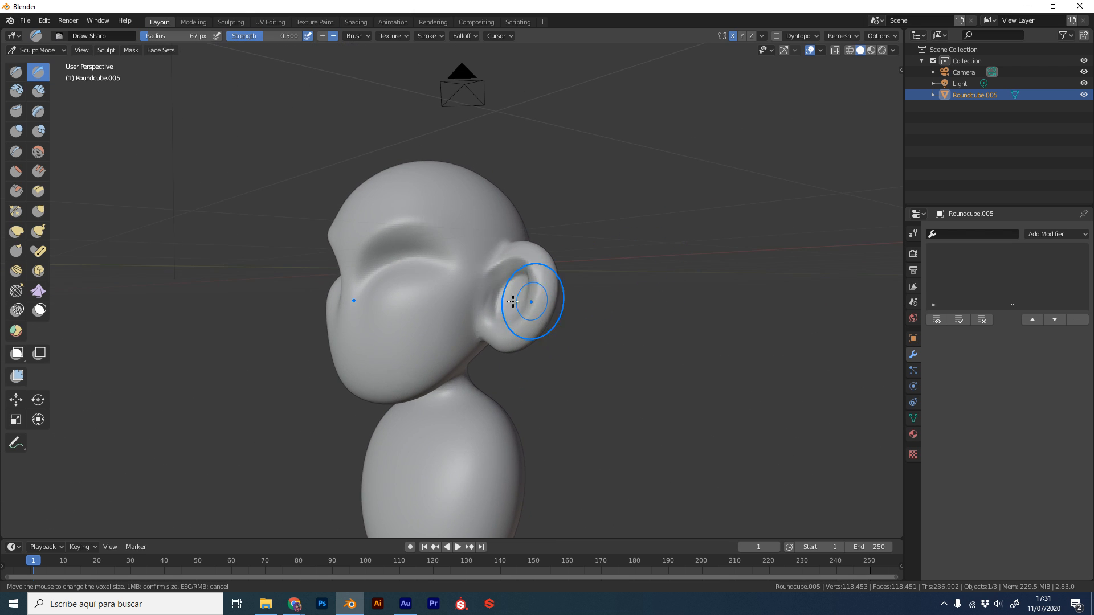
Examine the carved ears and overall head and torso shape from the front and the side
{"action": "middle_click_drag", "start_coordinate": [598, 306], "coordinate": [522, 347]}
{"action": "scroll", "coordinate": [507, 347], "scroll_direction": "down", "scroll_amount": 4}
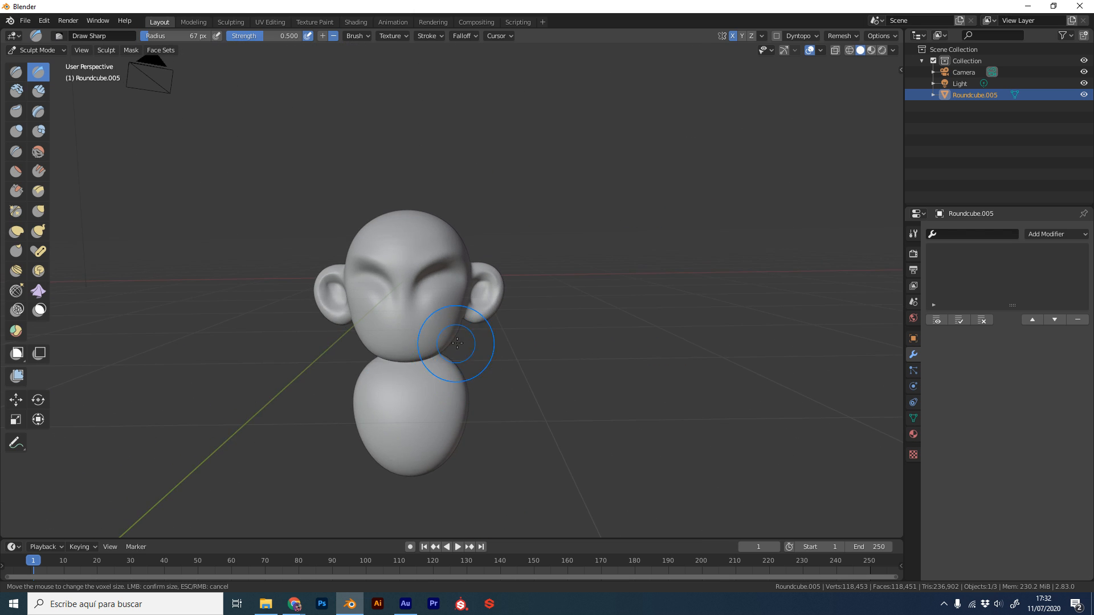
{"action": "scroll", "coordinate": [456, 341], "scroll_direction": "up", "scroll_amount": 6}
{"action": "mouse_move", "coordinate": [313, 359]}
{"action": "left_mouse_down"}
{"action": "mouse_move", "coordinate": [359, 342]}
{"action": "mouse_move", "coordinate": [349, 293]}
{"action": "mouse_move", "coordinate": [379, 338]}
{"action": "left_mouse_up"}
{"action": "scroll", "coordinate": [621, 256], "scroll_direction": "down", "scroll_amount": 6}
{"action": "mouse_move", "coordinate": [621, 256]}
{"action": "middle_mouse_down"}
{"action": "mouse_move", "coordinate": [615, 290]}
{"action": "mouse_move", "coordinate": [598, 256]}
{"action": "middle_mouse_up"}
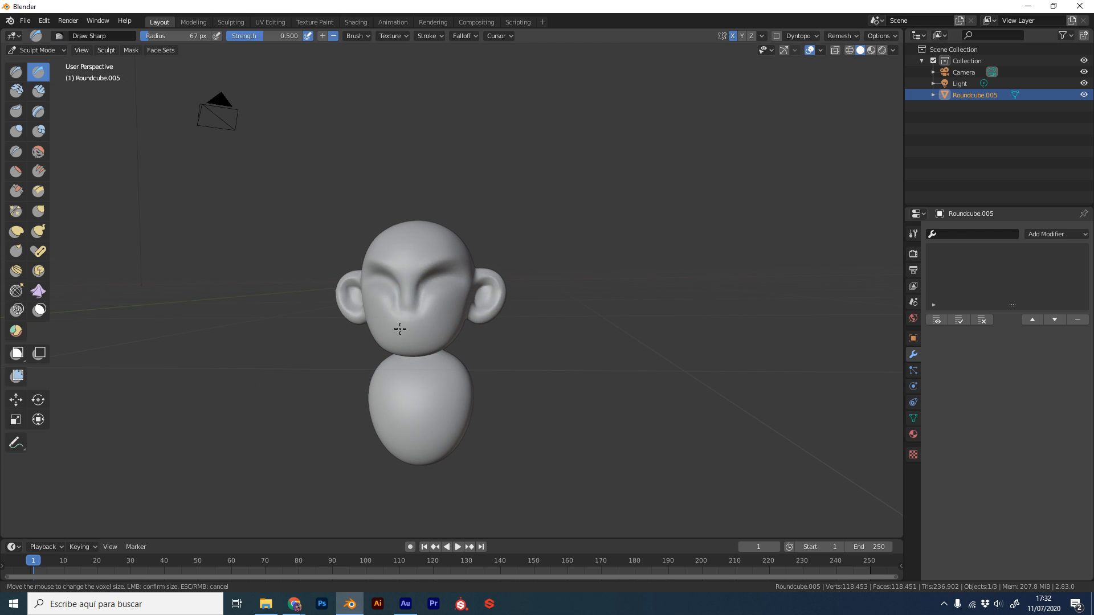
{"action": "middle_click_drag", "start_coordinate": [401, 324], "coordinate": [433, 308]}
{"action": "scroll", "coordinate": [603, 252], "scroll_direction": "up", "scroll_amount": 5}
{"action": "scroll", "coordinate": [612, 313], "scroll_direction": "down", "scroll_amount": 2}
{"action": "middle_click_drag", "start_coordinate": [613, 314], "coordinate": [569, 317]}
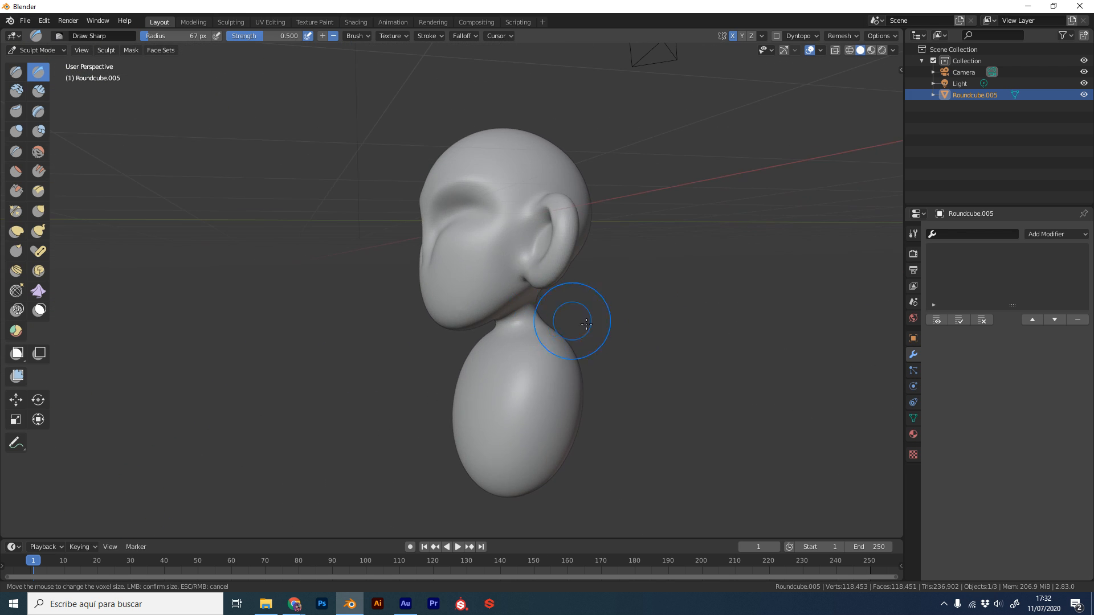
Switch the figure to Object Mode and show the Quad Remesher settings
{"action": "key", "text": "ctrl+Tab"}
{"action": "left_click", "coordinate": [246, 359]}
{"action": "middle_click_drag", "start_coordinate": [501, 322], "coordinate": [741, 305]}
{"action": "scroll", "coordinate": [613, 292], "scroll_direction": "up", "scroll_amount": 5}
{"action": "scroll", "coordinate": [672, 306], "scroll_direction": "down", "scroll_amount": 3}
{"action": "middle_click_drag", "start_coordinate": [671, 305], "coordinate": [644, 307]}
{"action": "scroll", "coordinate": [644, 307], "scroll_direction": "up", "scroll_amount": 1}
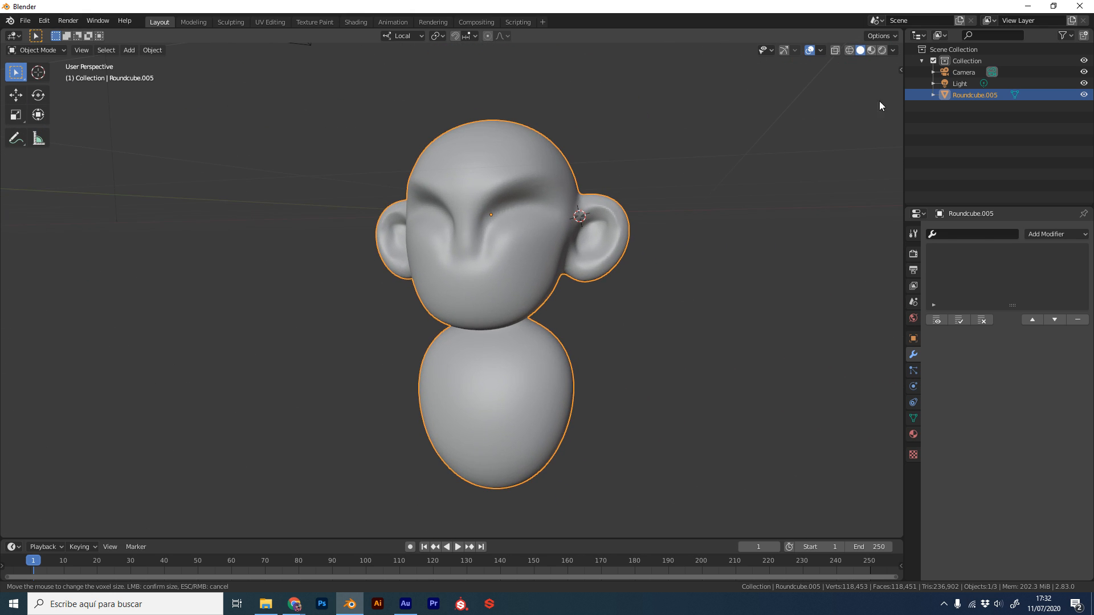
{"action": "left_click", "coordinate": [901, 69]}
{"action": "left_click", "coordinate": [896, 150]}
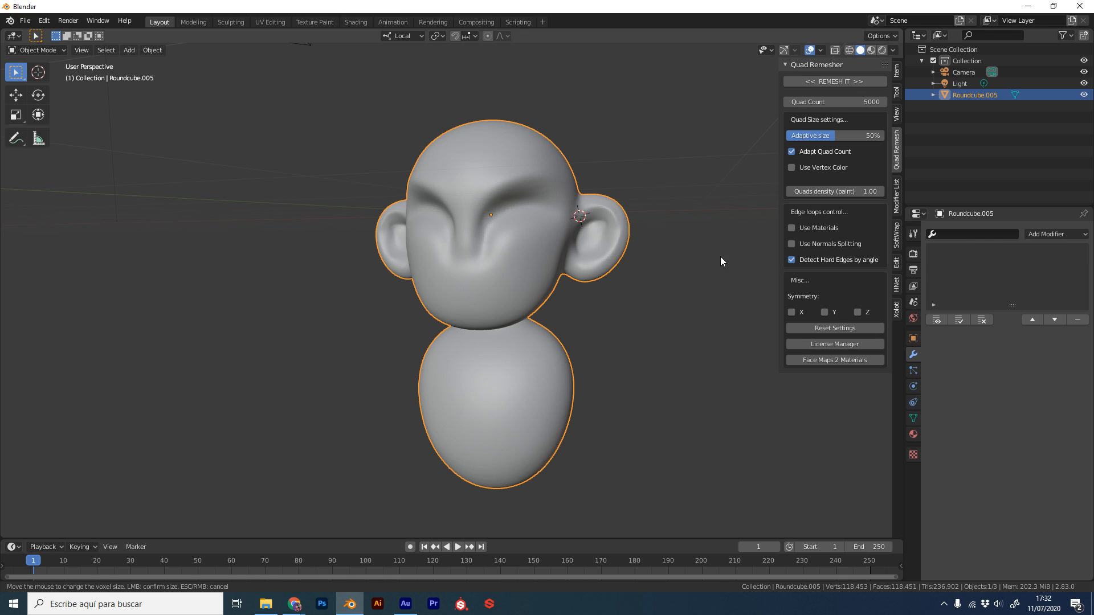
Inspect the whole figure from the front and side, checking the face, ears and torso
{"action": "scroll", "coordinate": [631, 272], "scroll_direction": "up", "scroll_amount": 2}
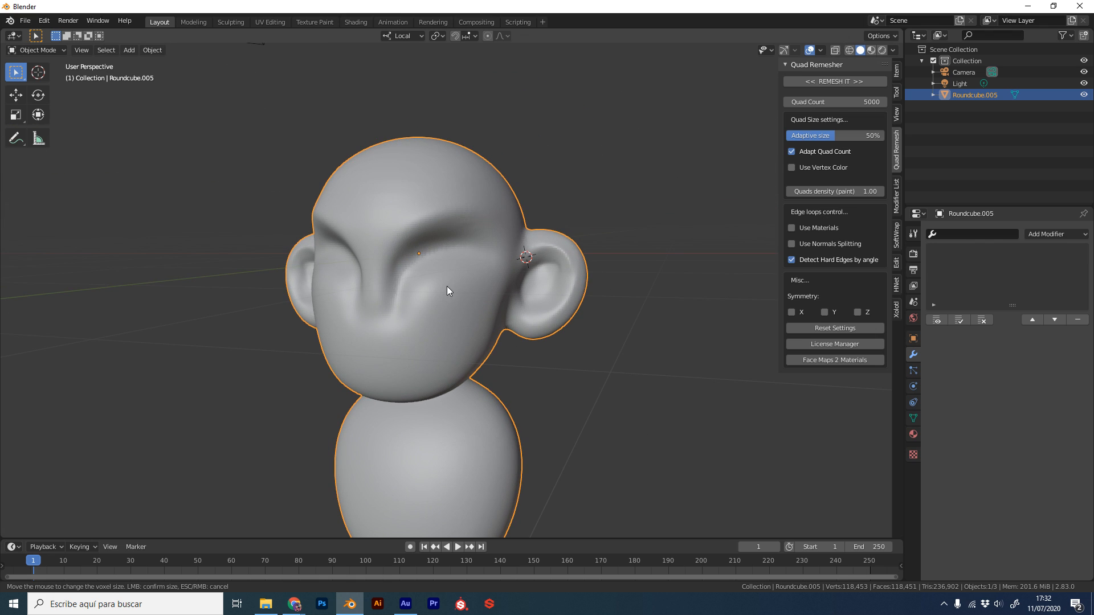
{"action": "middle_click_drag", "start_coordinate": [600, 317], "coordinate": [539, 298]}
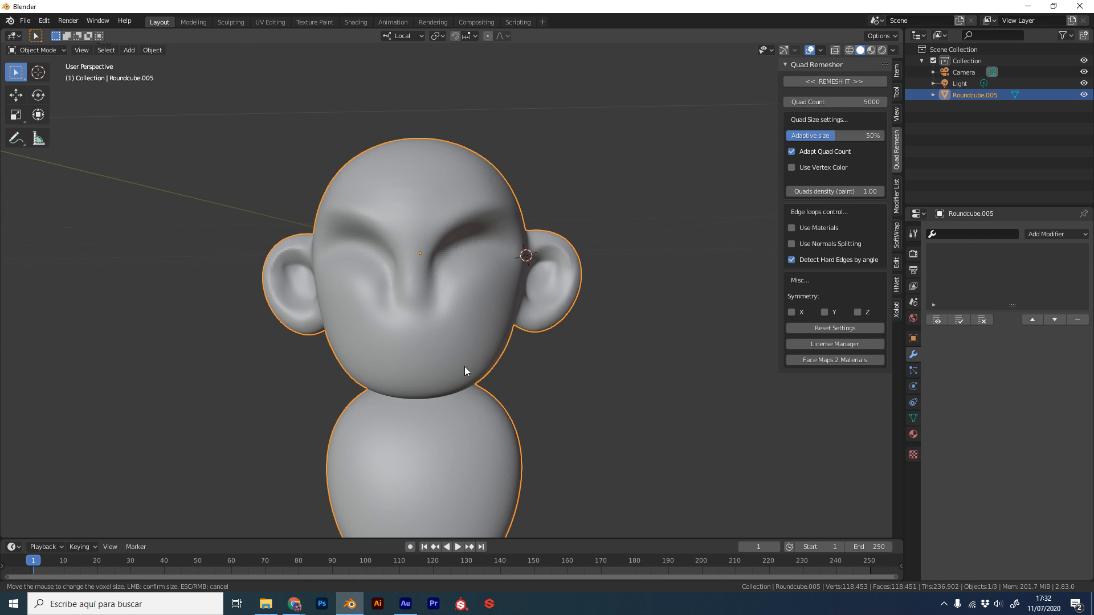
{"action": "middle_click_drag", "start_coordinate": [639, 336], "coordinate": [600, 293]}
{"action": "scroll", "coordinate": [512, 382], "scroll_direction": "down", "scroll_amount": 3}
{"action": "scroll", "coordinate": [470, 406], "scroll_direction": "up", "scroll_amount": 4}
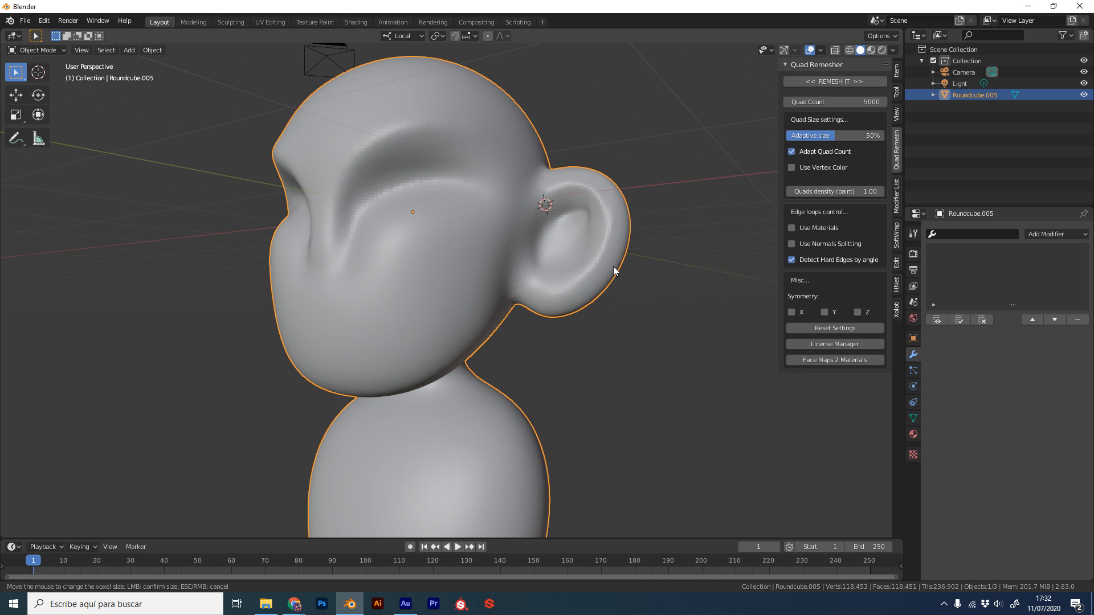
{"action": "middle_click_drag", "start_coordinate": [613, 266], "coordinate": [638, 320]}
{"action": "scroll", "coordinate": [483, 402], "scroll_direction": "down", "scroll_amount": 3}
{"action": "middle_click_drag", "start_coordinate": [483, 401], "coordinate": [597, 367]}
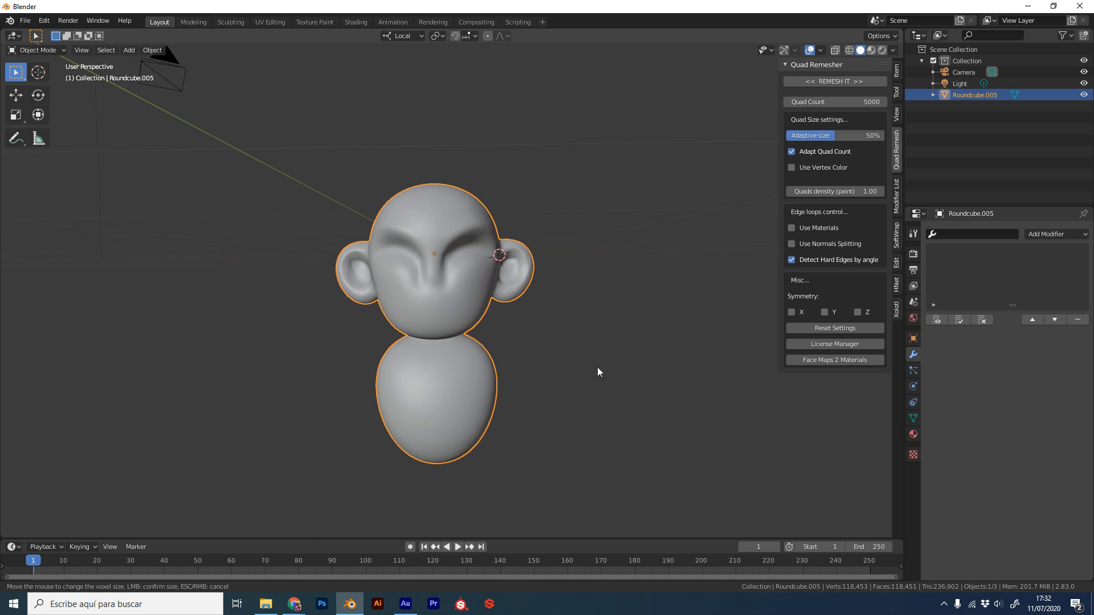
{"action": "scroll", "coordinate": [629, 322], "scroll_direction": "up", "scroll_amount": 3}
{"action": "middle_click_drag", "start_coordinate": [629, 322], "coordinate": [512, 308]}
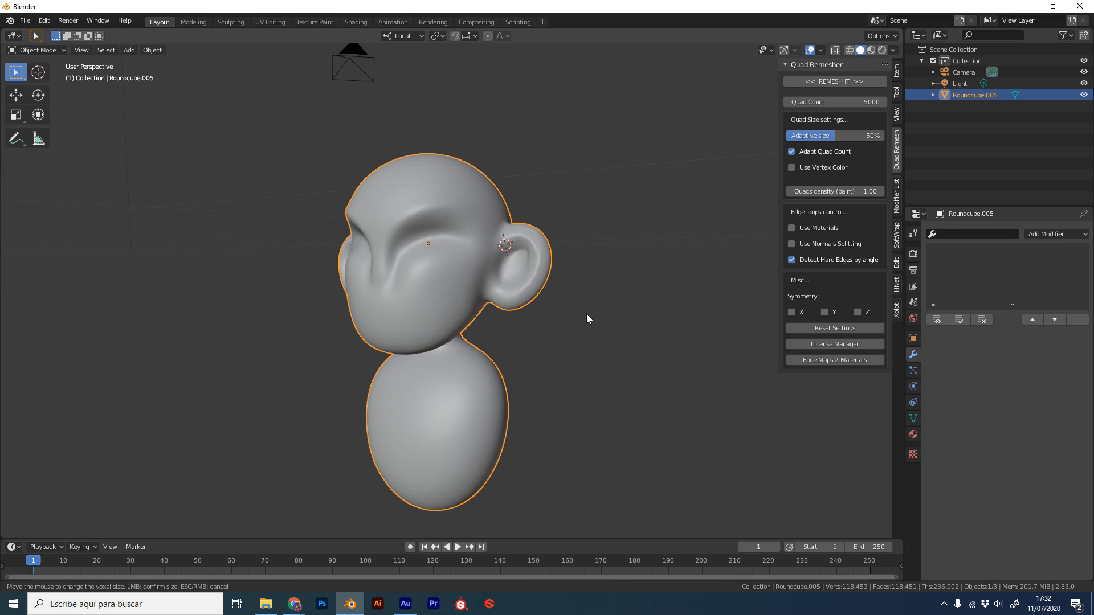
{"action": "scroll", "coordinate": [577, 356], "scroll_direction": "up", "scroll_amount": 2}
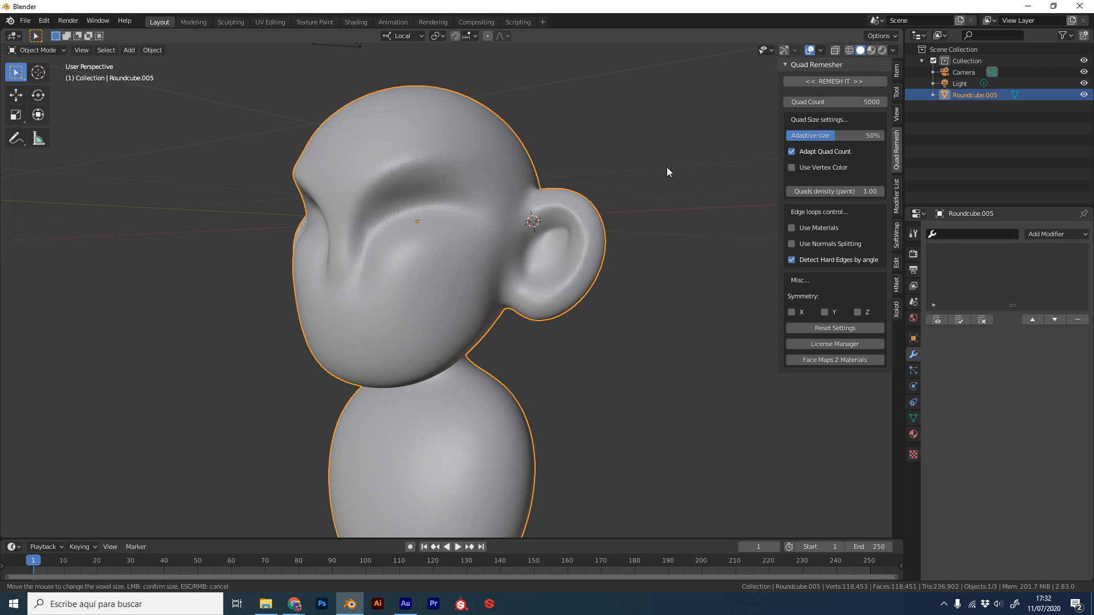
{"action": "scroll", "coordinate": [667, 167], "scroll_direction": "down", "scroll_amount": 4}
{"action": "middle_click_drag", "start_coordinate": [552, 239], "coordinate": [605, 256]}
{"action": "scroll", "coordinate": [487, 289], "scroll_direction": "up", "scroll_amount": 3}
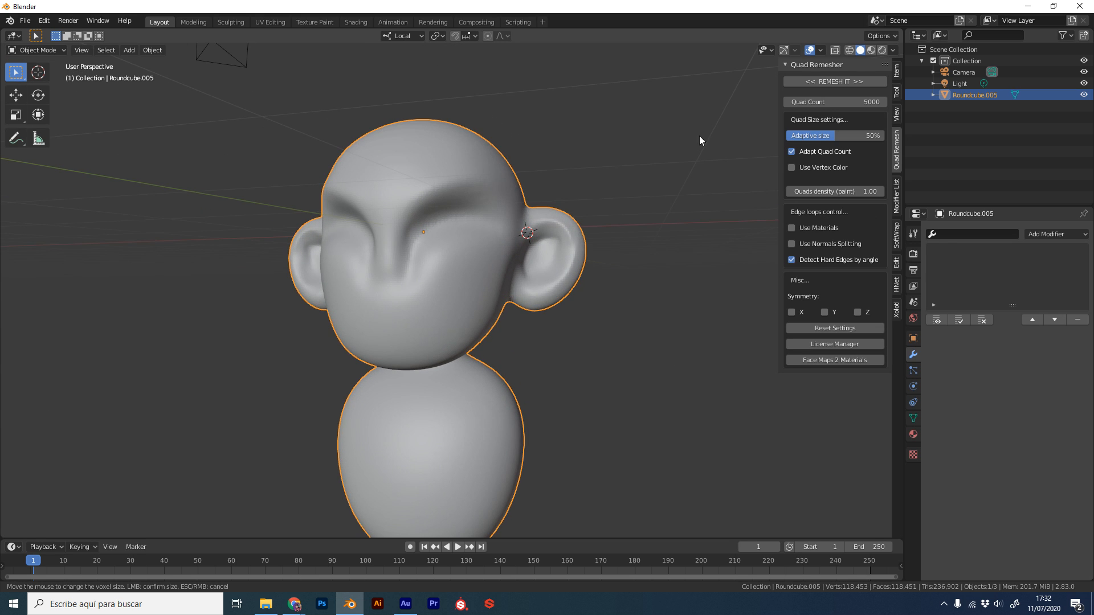
{"action": "left_click", "coordinate": [834, 101]}
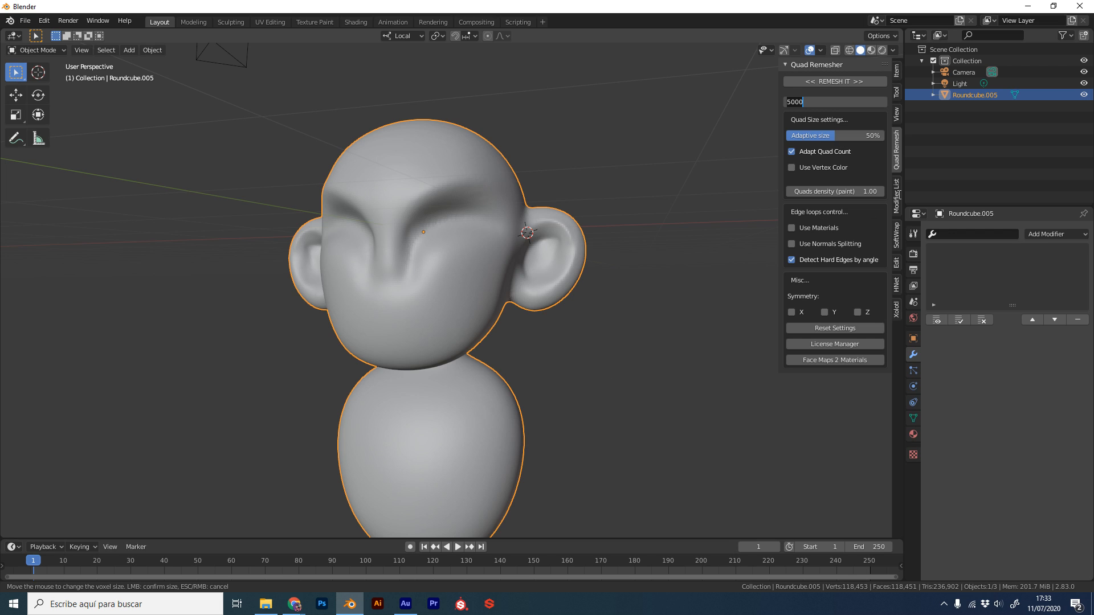
{"action": "left_click_drag", "start_coordinate": [830, 101], "coordinate": [753, 112]}
{"action": "left_click", "coordinate": [612, 314]}
{"action": "left_click", "coordinate": [637, 303]}
{"action": "scroll", "coordinate": [637, 303], "scroll_direction": "down", "scroll_amount": 3}
{"action": "middle_click_drag", "start_coordinate": [490, 352], "coordinate": [489, 309]}
{"action": "scroll", "coordinate": [560, 319], "scroll_direction": "up", "scroll_amount": 5}
{"action": "scroll", "coordinate": [480, 368], "scroll_direction": "down", "scroll_amount": 3}
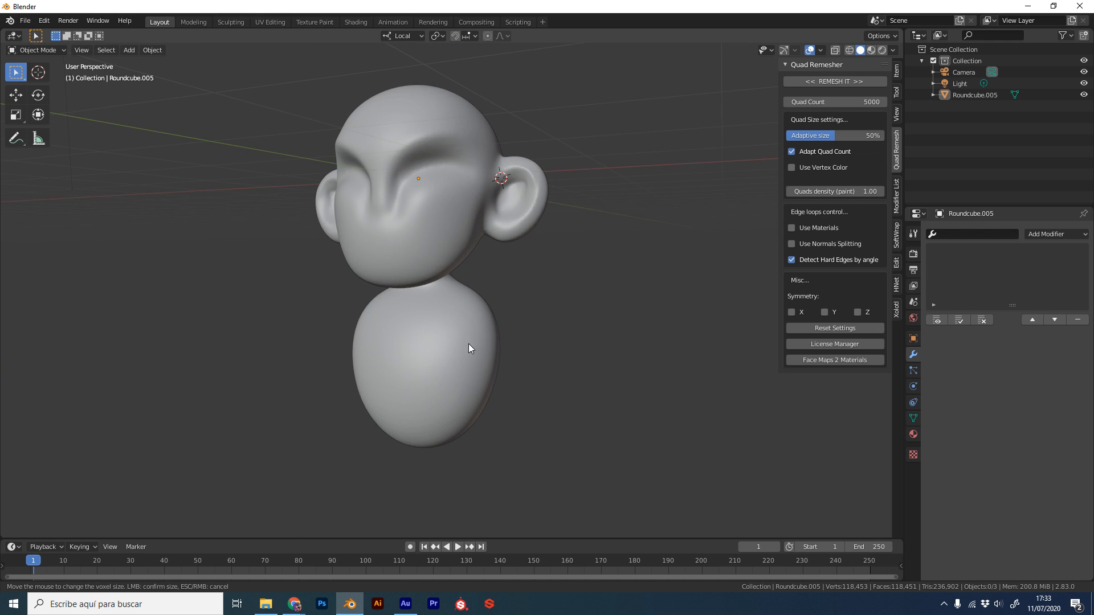
{"action": "middle_click_drag", "start_coordinate": [469, 348], "coordinate": [539, 333]}
Select the figure, return it to Sculpt Mode, and mask a horizontal band across the torso in the back orthographic view
{"action": "left_click", "coordinate": [503, 319]}
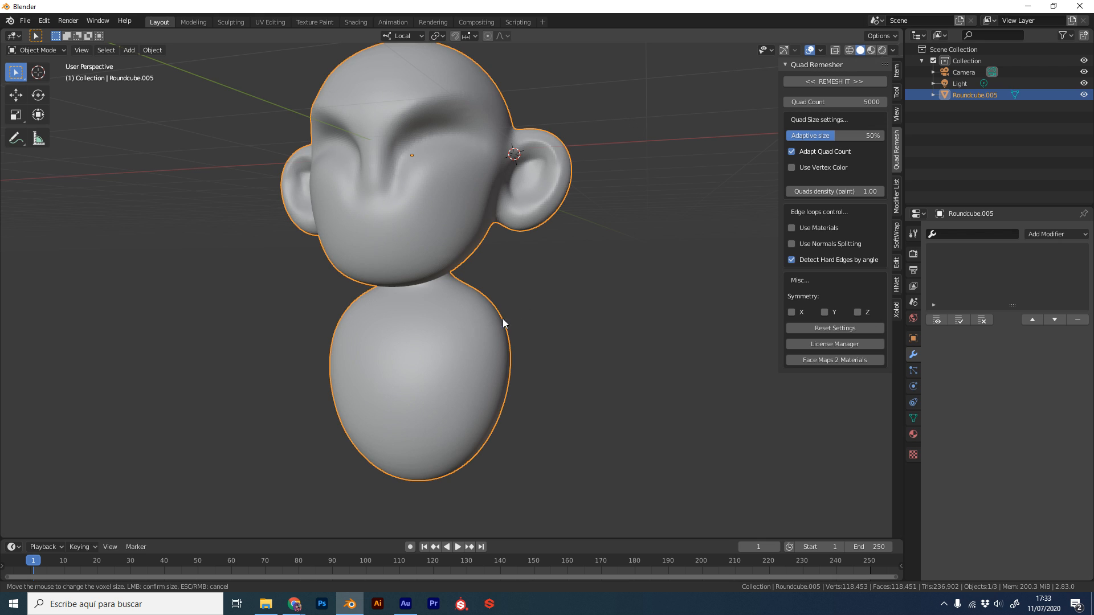
{"action": "key", "text": "ctrl+Tab"}
{"action": "left_click", "coordinate": [507, 525]}
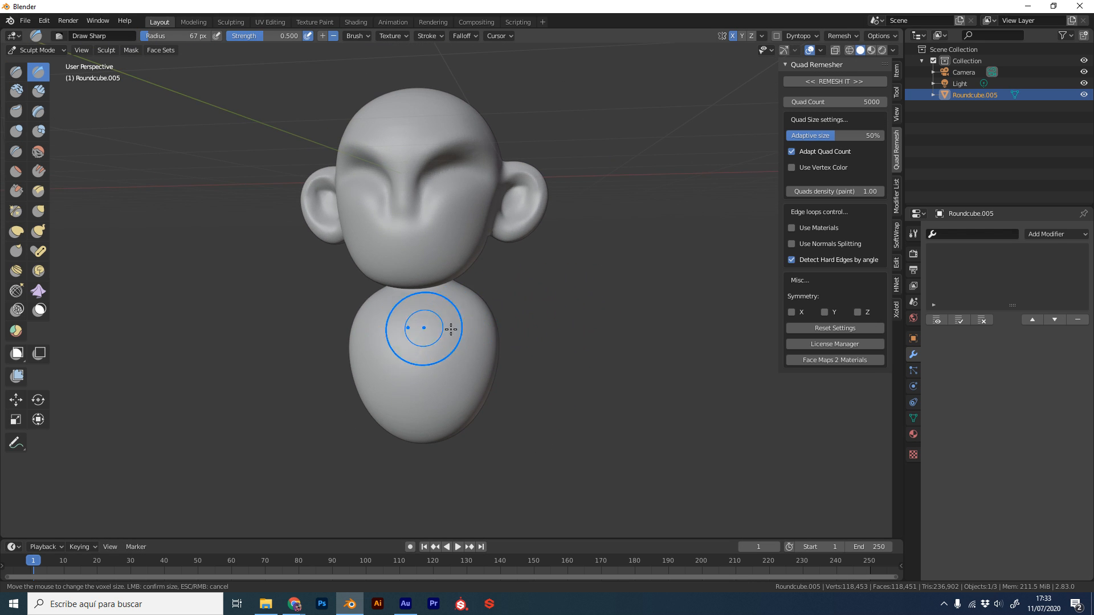
{"action": "key", "text": "KP_3"}
{"action": "key", "text": "ctrl+KP_1"}
{"action": "scroll", "coordinate": [422, 336], "scroll_direction": "up", "scroll_amount": 6}
{"action": "middle_click_drag", "start_coordinate": [512, 304], "coordinate": [444, 318], "text": "ctrl"}
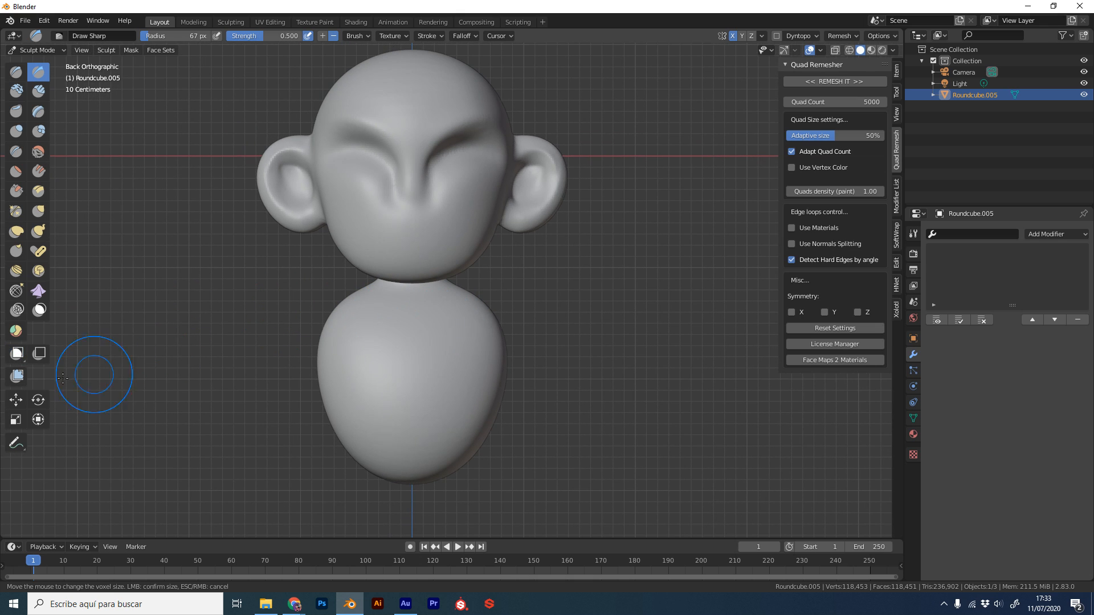
{"action": "left_click", "coordinate": [18, 353]}
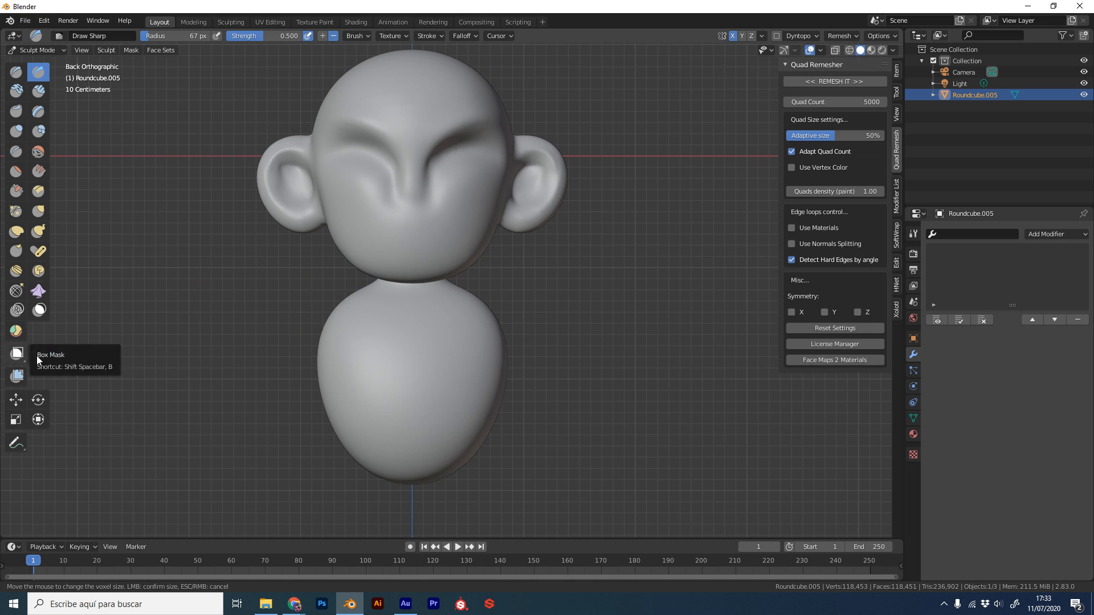
{"action": "left_click", "coordinate": [14, 353]}
{"action": "left_click_drag", "start_coordinate": [17, 355], "coordinate": [52, 383]}
{"action": "mouse_move", "coordinate": [290, 312]}
{"action": "left_mouse_down"}
{"action": "mouse_move", "coordinate": [373, 431]}
{"action": "mouse_move", "coordinate": [563, 322]}
{"action": "mouse_move", "coordinate": [522, 350]}
{"action": "left_mouse_up"}
Try painting masks on both cheeks with the Mask brush at strength 1.000, and undo the strokes
{"action": "left_click", "coordinate": [39, 310]}
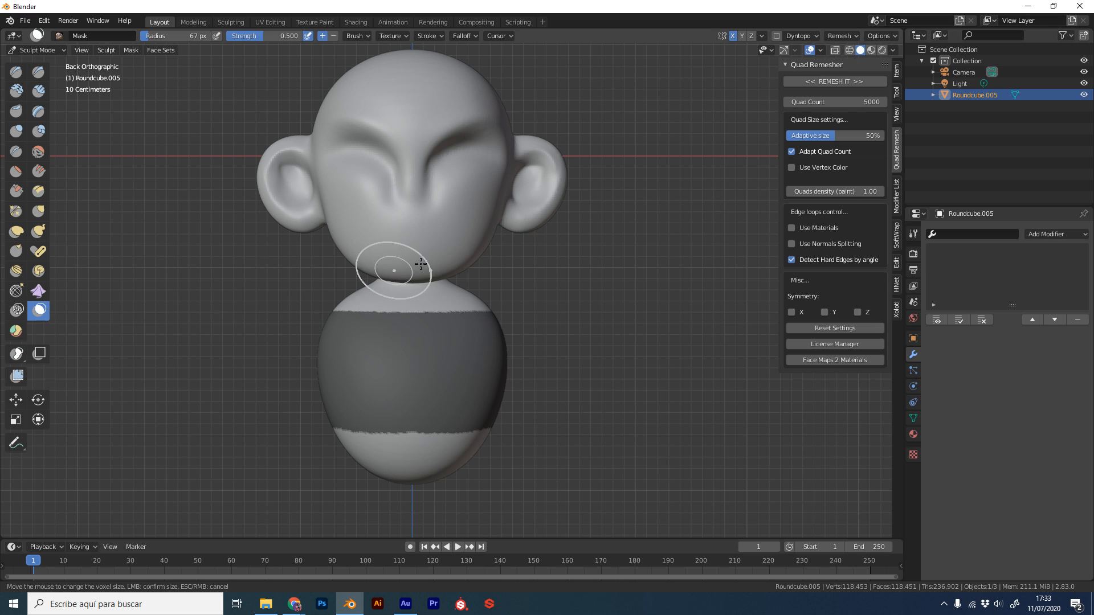
{"action": "left_click_drag", "start_coordinate": [453, 228], "coordinate": [444, 188]}
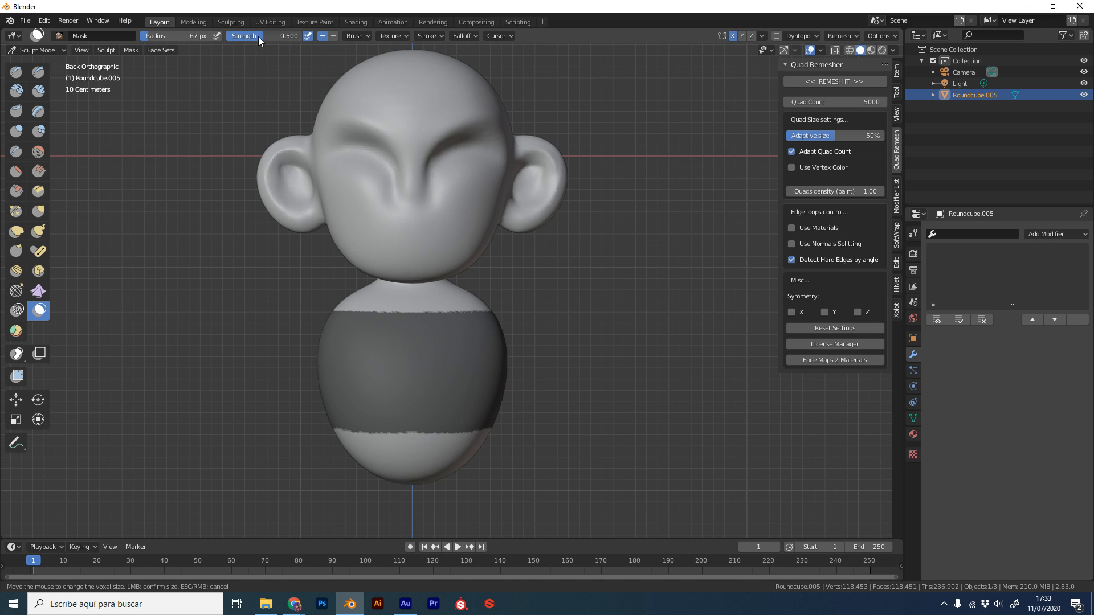
{"action": "left_click_drag", "start_coordinate": [258, 36], "coordinate": [302, 37]}
{"action": "left_click_drag", "start_coordinate": [439, 207], "coordinate": [456, 197]}
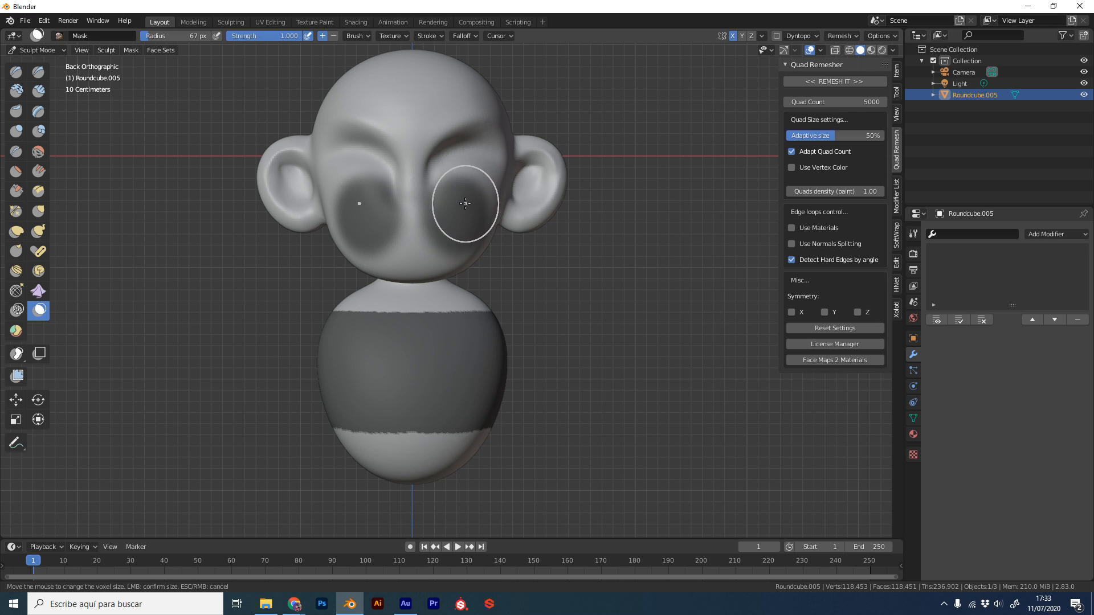
{"action": "left_click_drag", "start_coordinate": [469, 191], "coordinate": [465, 199]}
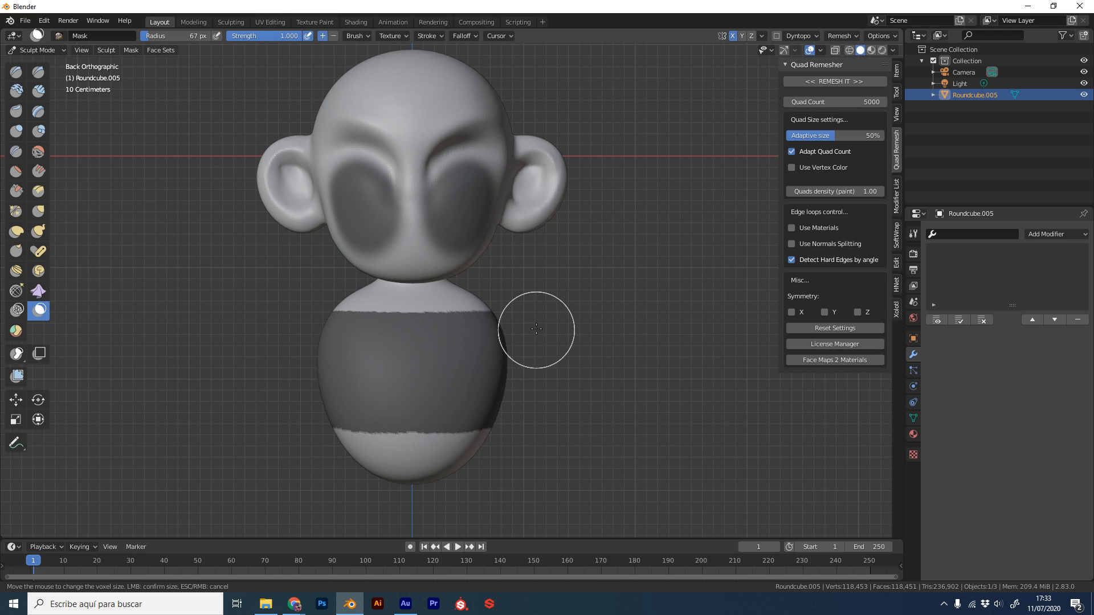
{"action": "key", "text": "ctrl+z"}
{"action": "key", "text": "ctrl+z"}
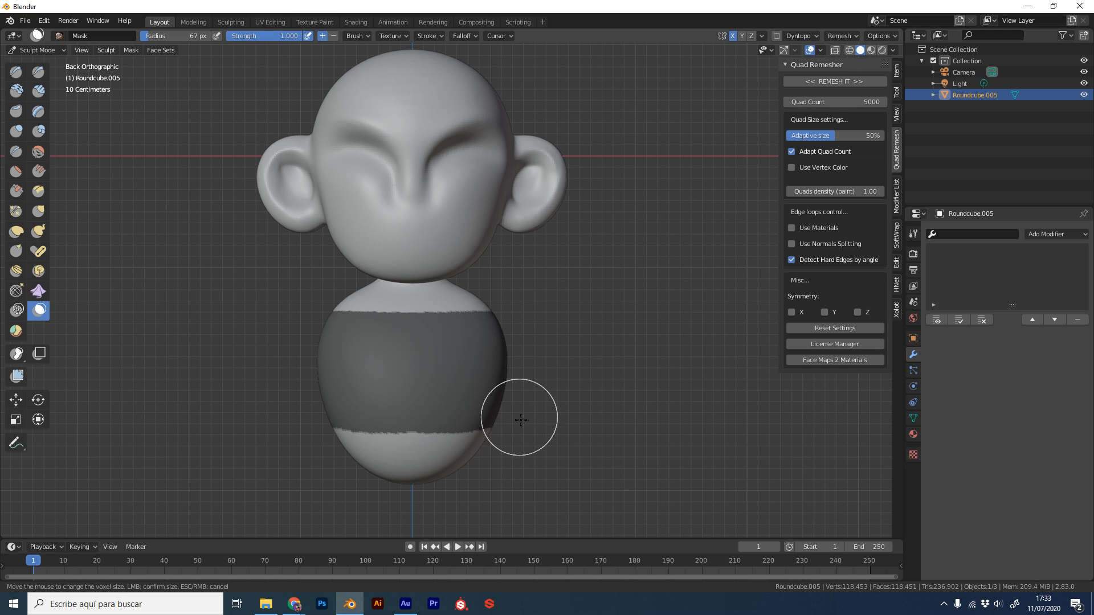
Try masking the top of the head, and undo that mask
{"action": "middle_click_drag", "start_coordinate": [478, 389], "coordinate": [438, 354]}
{"action": "middle_click_drag", "start_coordinate": [565, 287], "coordinate": [634, 332], "text": "ctrl"}
{"action": "scroll", "coordinate": [469, 339], "scroll_direction": "up", "scroll_amount": 6}
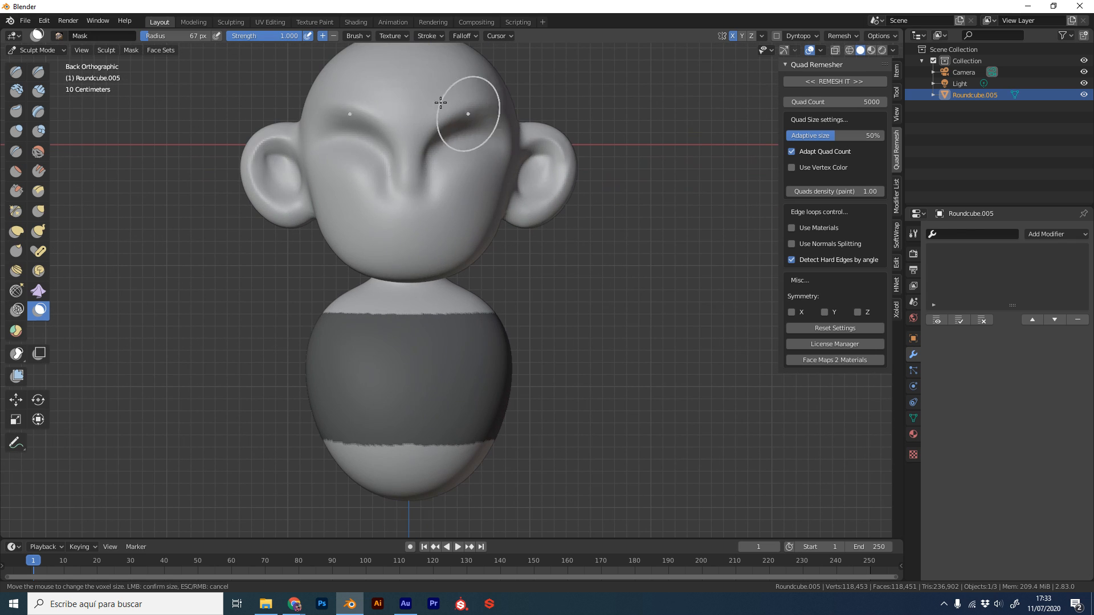
{"action": "scroll", "coordinate": [560, 174], "scroll_direction": "down", "scroll_amount": 1}
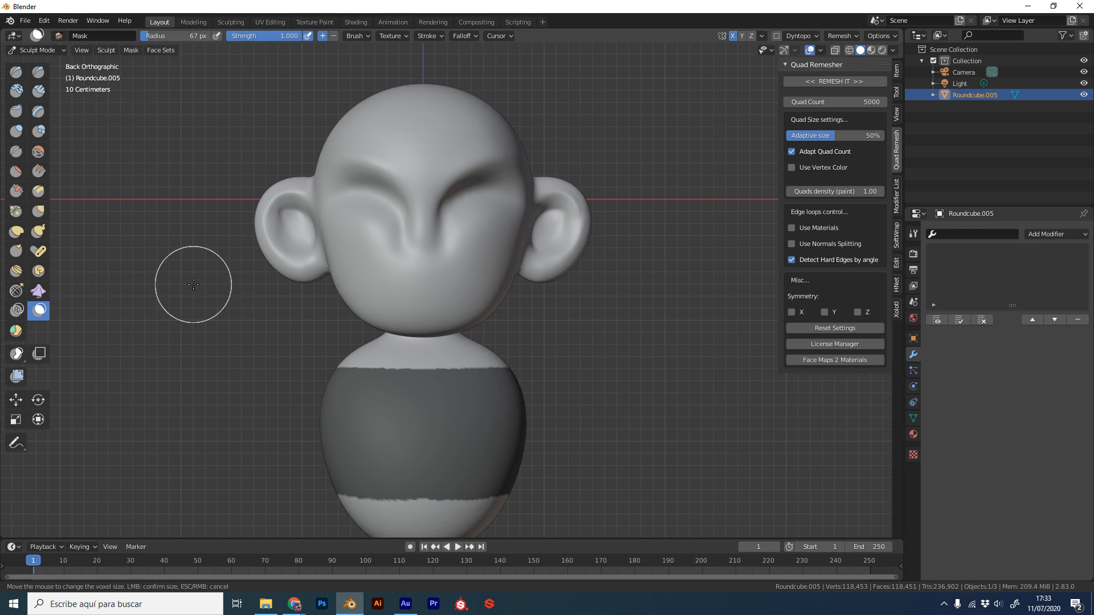
{"action": "left_click", "coordinate": [17, 352]}
{"action": "mouse_move", "coordinate": [415, 53]}
{"action": "left_mouse_down"}
{"action": "mouse_move", "coordinate": [533, 96]}
{"action": "mouse_move", "coordinate": [530, 80]}
{"action": "left_mouse_up"}
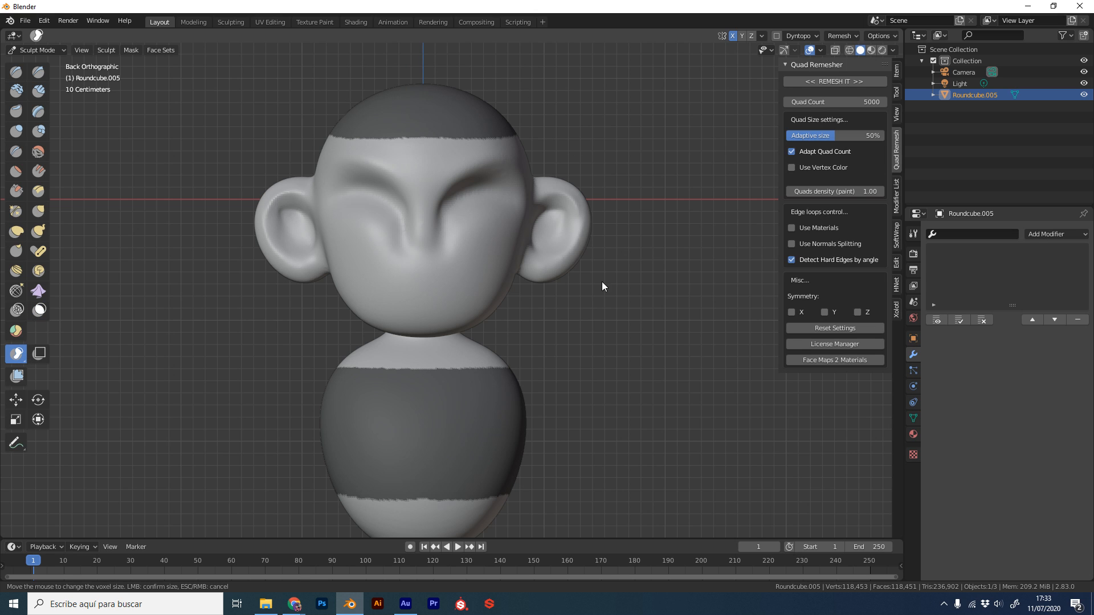
{"action": "key", "text": "ctrl+z"}
Create a face set from the masked torso band and clear the mask
{"action": "mouse_move", "coordinate": [541, 343]}
{"action": "middle_mouse_down", "text": "shift"}
{"action": "mouse_move", "coordinate": [538, 306]}
{"action": "mouse_move", "coordinate": [599, 361]}
{"action": "mouse_move", "coordinate": [579, 291]}
{"action": "mouse_move", "coordinate": [551, 330]}
{"action": "mouse_move", "coordinate": [665, 356]}
{"action": "mouse_move", "coordinate": [590, 321]}
{"action": "mouse_move", "coordinate": [526, 254]}
{"action": "middle_mouse_up", "text": "shift"}
{"action": "left_click", "coordinate": [147, 50]}
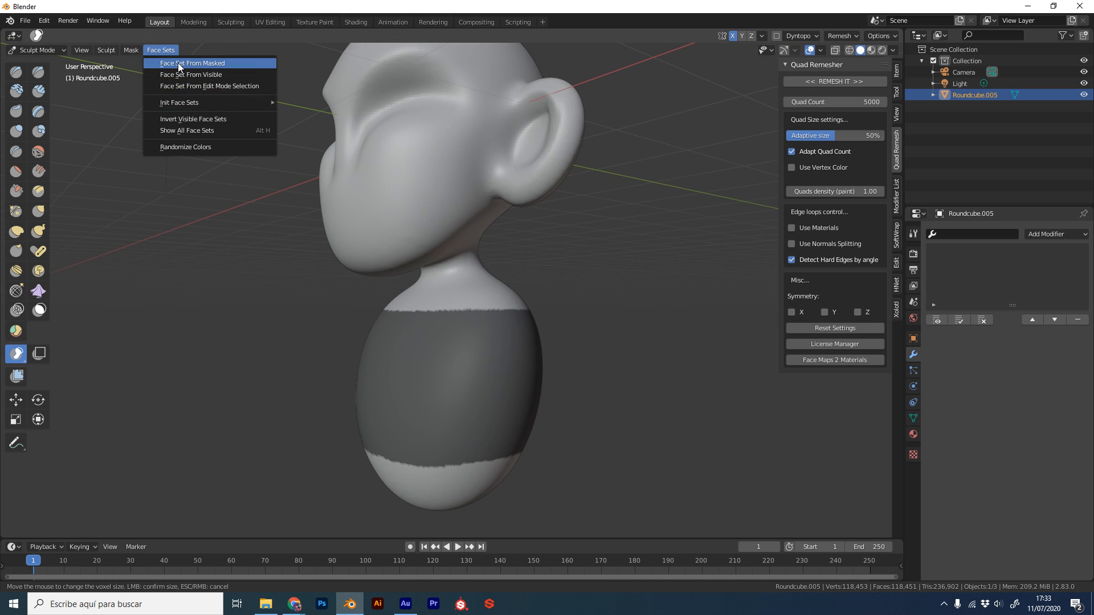
{"action": "left_click", "coordinate": [208, 63]}
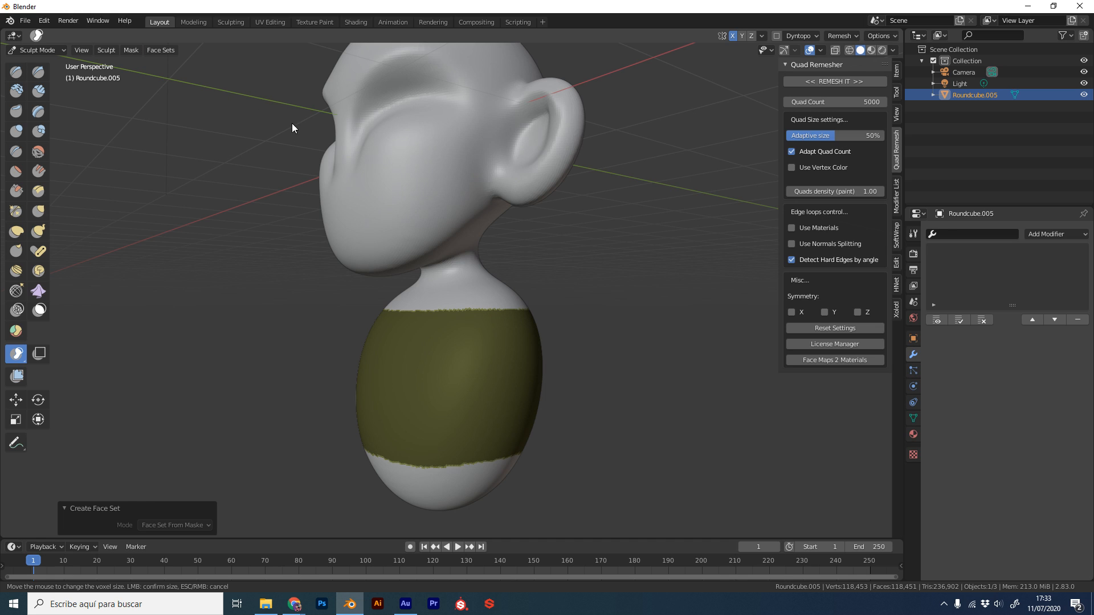
{"action": "middle_click_drag", "start_coordinate": [438, 222], "coordinate": [494, 328]}
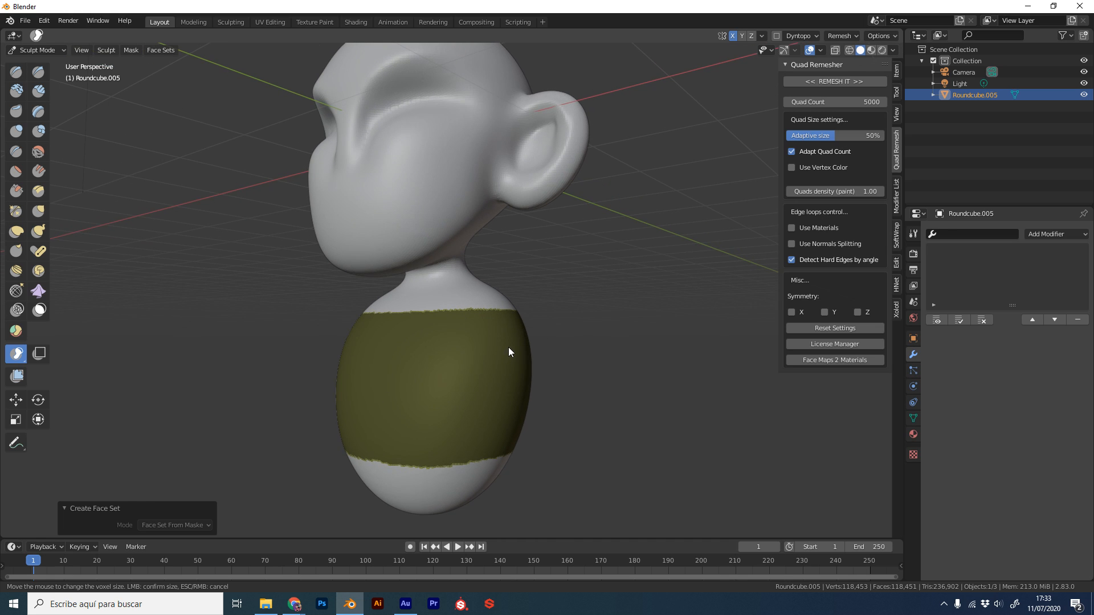
{"action": "key", "text": "alt+m"}
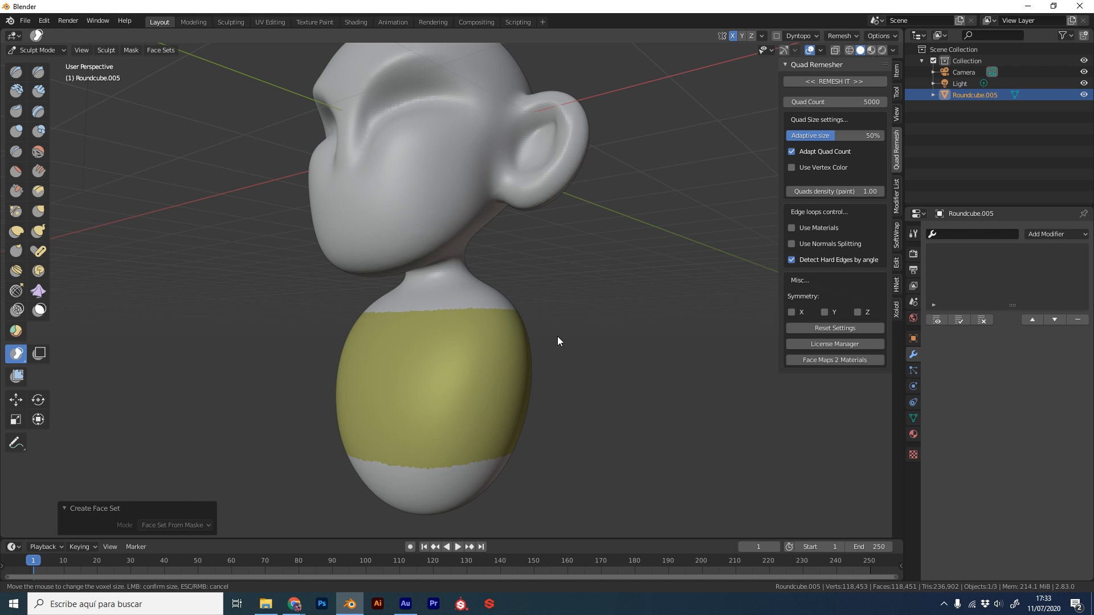
Smooth the jagged borders of the torso face set using the Mesh Filter with its type set to Relax Face Sets
{"action": "scroll", "coordinate": [581, 357], "scroll_direction": "up", "scroll_amount": 2}
{"action": "scroll", "coordinate": [416, 335], "scroll_direction": "down", "scroll_amount": 3}
{"action": "scroll", "coordinate": [449, 340], "scroll_direction": "up", "scroll_amount": 6}
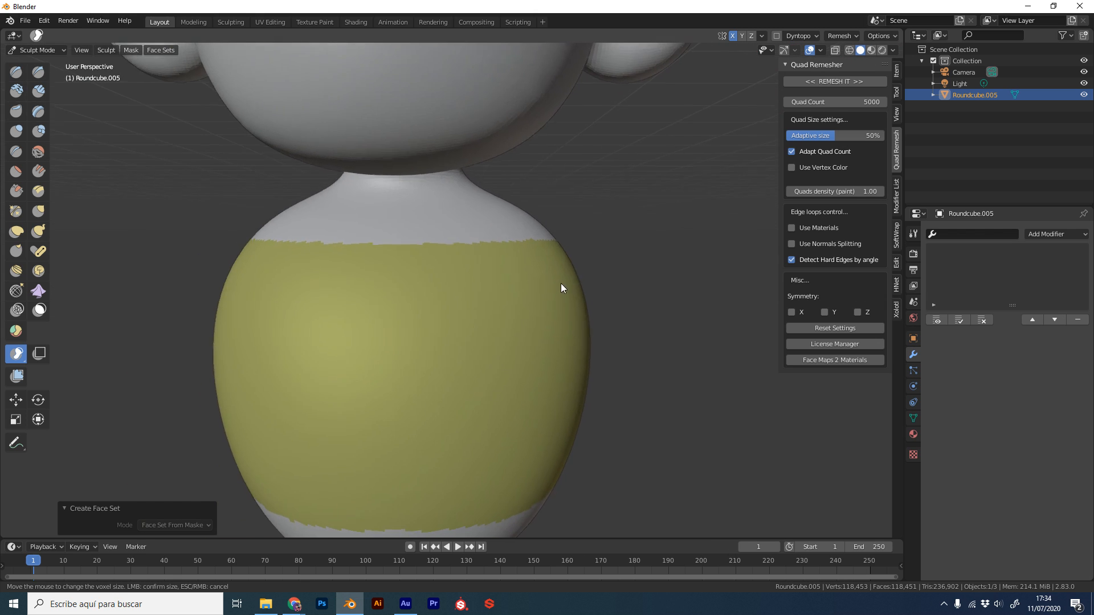
{"action": "scroll", "coordinate": [552, 296], "scroll_direction": "down", "scroll_amount": 5}
{"action": "middle_click_drag", "start_coordinate": [525, 323], "coordinate": [504, 326]}
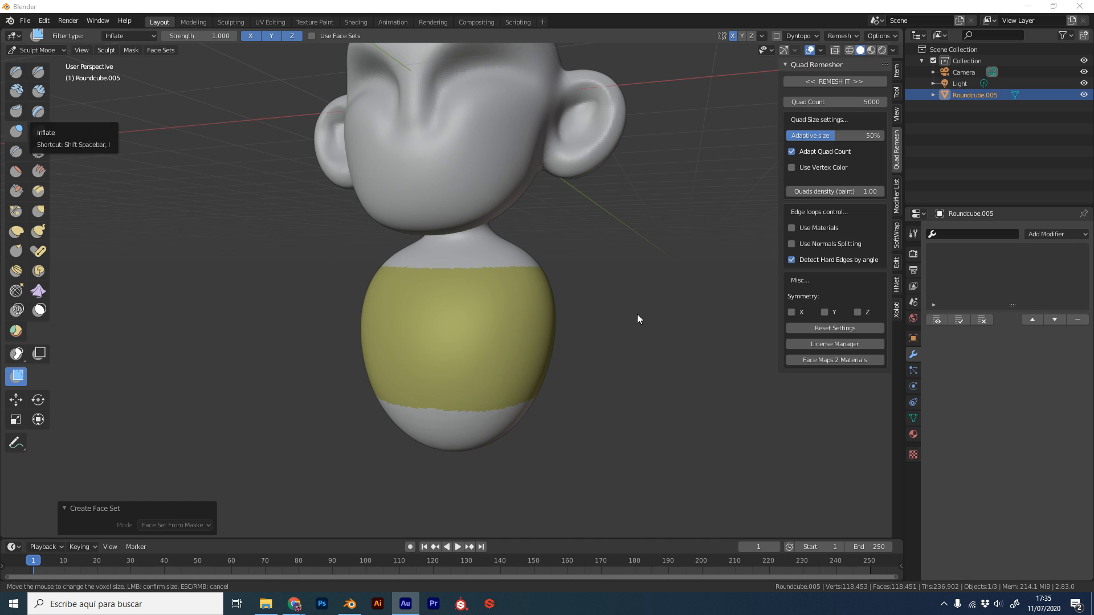
{"action": "left_click", "coordinate": [585, 258]}
{"action": "middle_click_drag", "start_coordinate": [583, 256], "coordinate": [600, 266]}
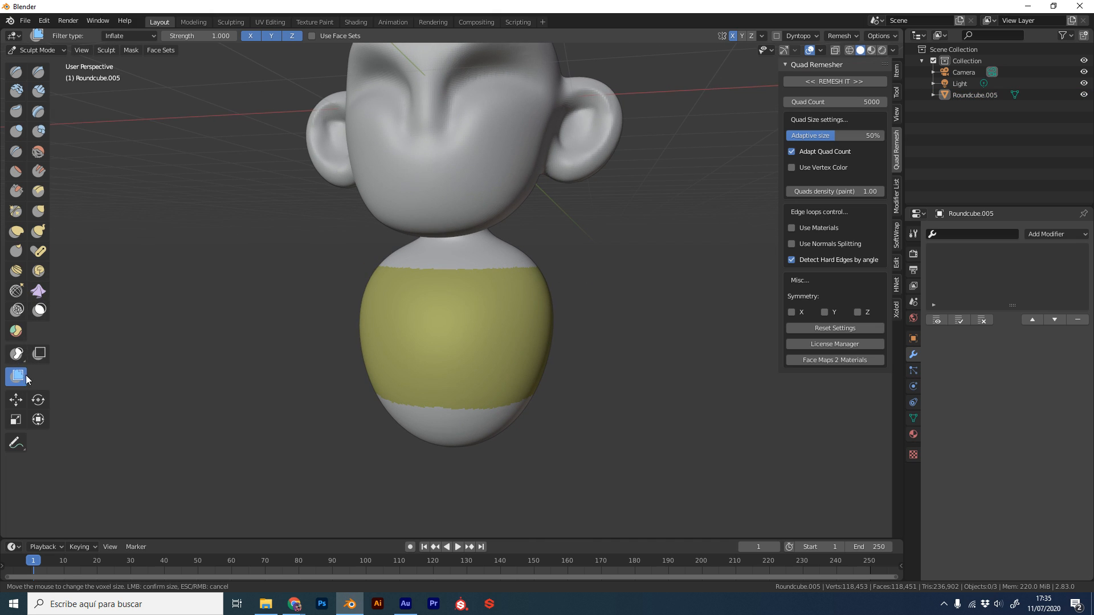
{"action": "left_click", "coordinate": [130, 36]}
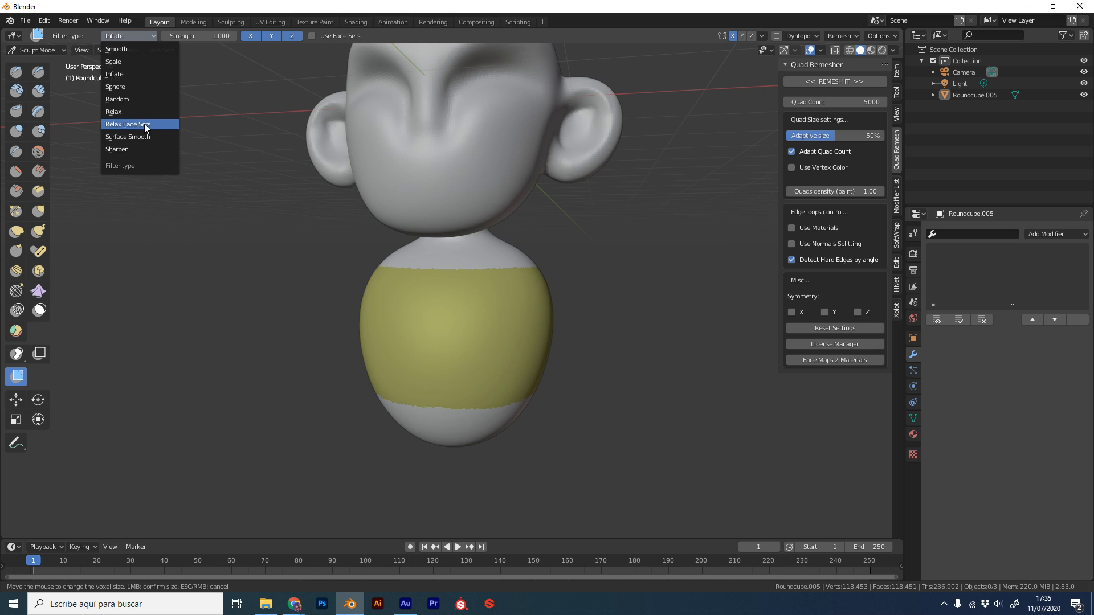
{"action": "left_click", "coordinate": [147, 124]}
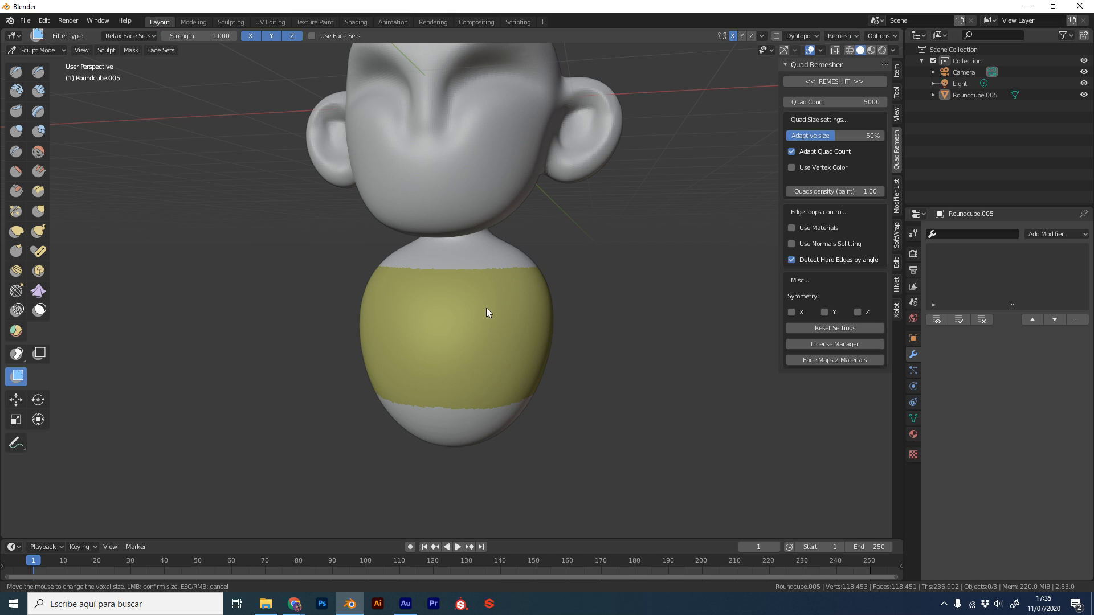
{"action": "scroll", "coordinate": [541, 284], "scroll_direction": "up", "scroll_amount": 8}
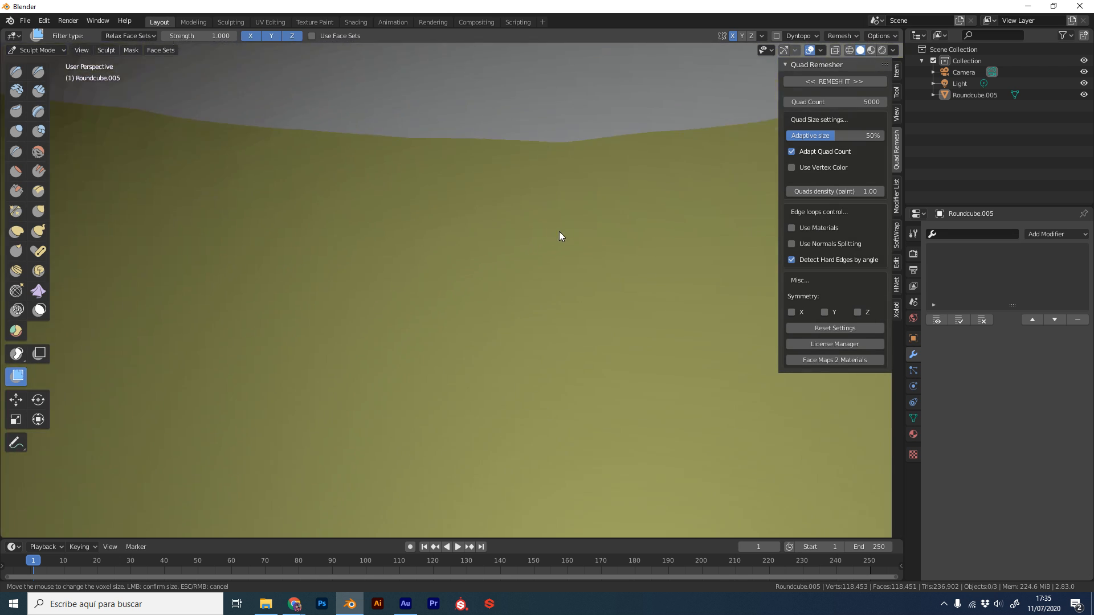
{"action": "scroll", "coordinate": [636, 268], "scroll_direction": "down", "scroll_amount": 5}
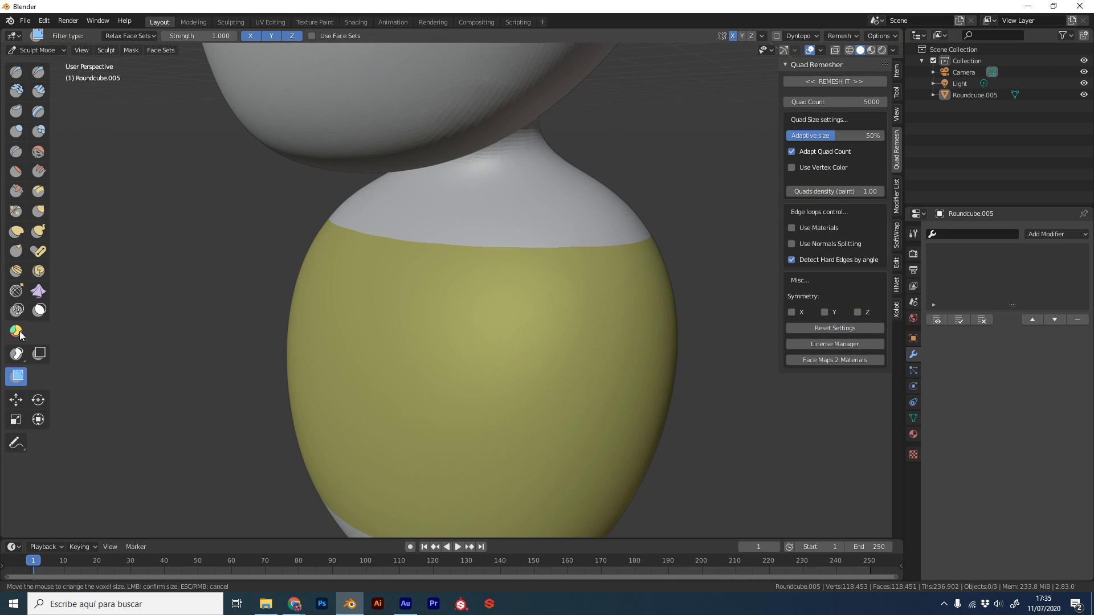
{"action": "scroll", "coordinate": [731, 289], "scroll_direction": "down", "scroll_amount": 3}
{"action": "middle_click_drag", "start_coordinate": [604, 333], "coordinate": [494, 391], "text": "shift"}
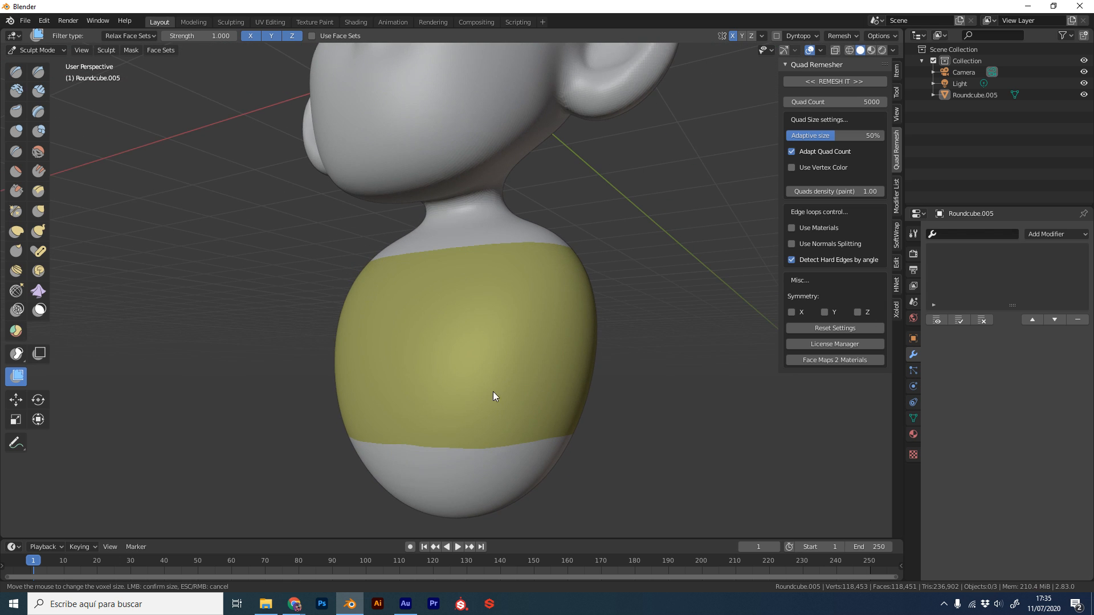
{"action": "mouse_move", "coordinate": [602, 415]}
{"action": "middle_mouse_down"}
{"action": "mouse_move", "coordinate": [613, 283]}
{"action": "mouse_move", "coordinate": [585, 296]}
{"action": "mouse_move", "coordinate": [476, 268]}
{"action": "mouse_move", "coordinate": [608, 247]}
{"action": "mouse_move", "coordinate": [558, 273]}
{"action": "middle_mouse_up"}
{"action": "scroll", "coordinate": [439, 237], "scroll_direction": "up", "scroll_amount": 1}
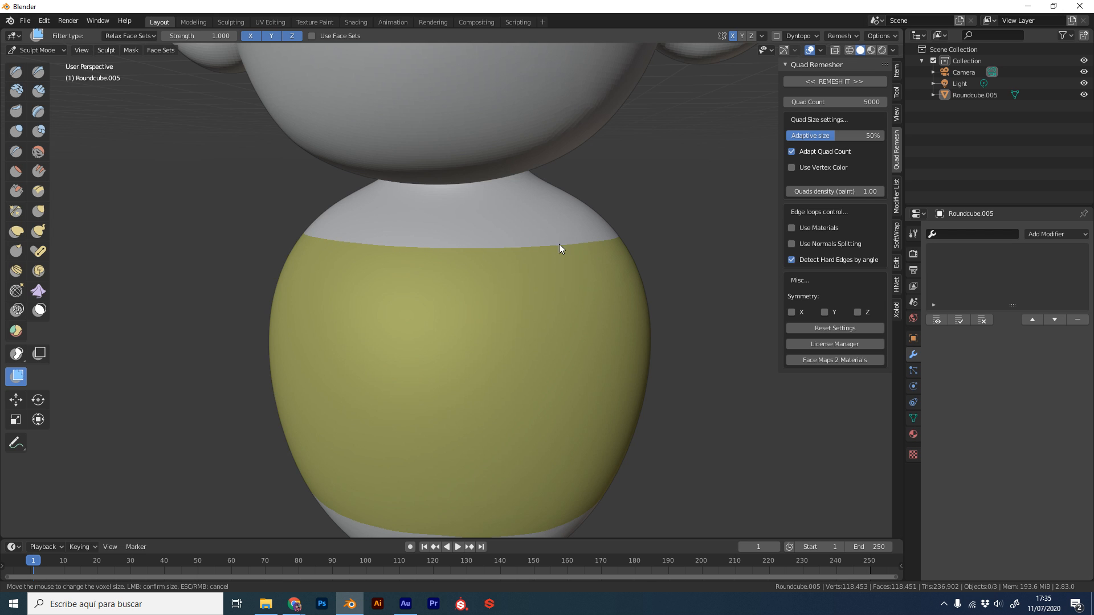
Compare how the figure displays in Object Mode and Edit Mode, and return to Sculpt Mode
{"action": "scroll", "coordinate": [559, 244], "scroll_direction": "down", "scroll_amount": 5}
{"action": "key", "text": "ctrl+Tab"}
{"action": "left_click", "coordinate": [316, 321]}
{"action": "key", "text": "ctrl+Tab"}
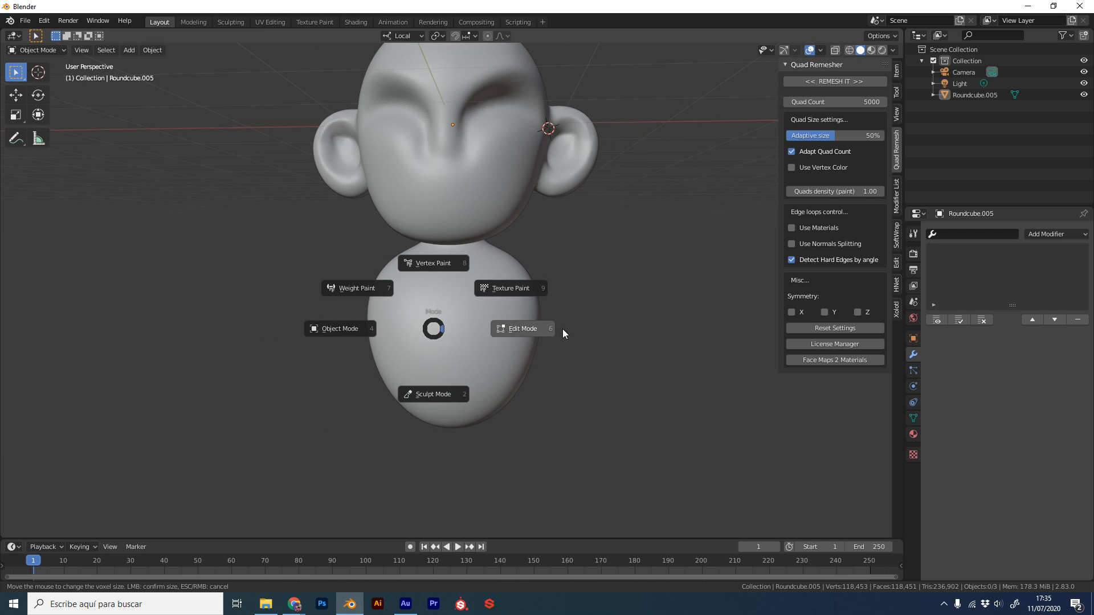
{"action": "left_click", "coordinate": [523, 328]}
{"action": "scroll", "coordinate": [561, 298], "scroll_direction": "up", "scroll_amount": 2}
{"action": "key", "text": "ctrl+Tab"}
{"action": "left_click", "coordinate": [373, 328]}
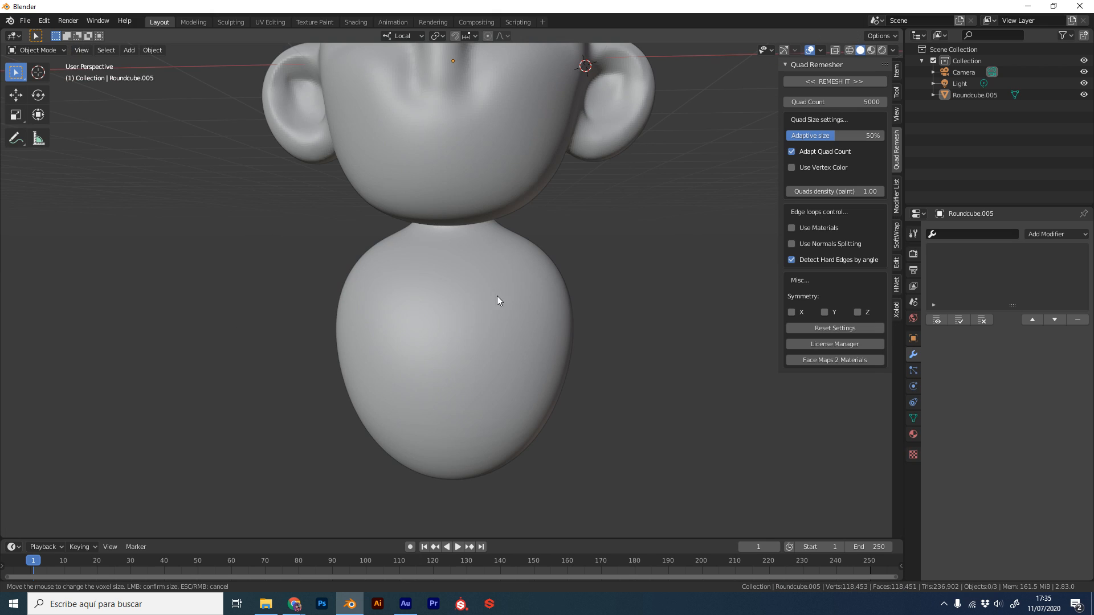
{"action": "key", "text": "ctrl+Tab"}
{"action": "left_click", "coordinate": [494, 371]}
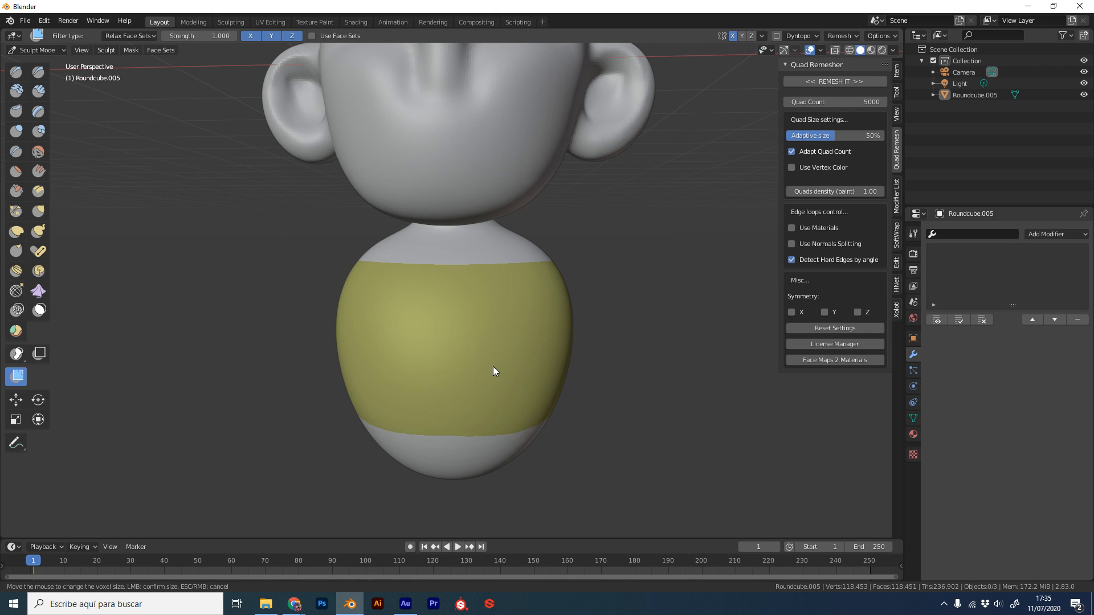
Isolate the torso face set by hiding the rest of the figure, and switch to Edit Mode
{"action": "key", "text": "h"}
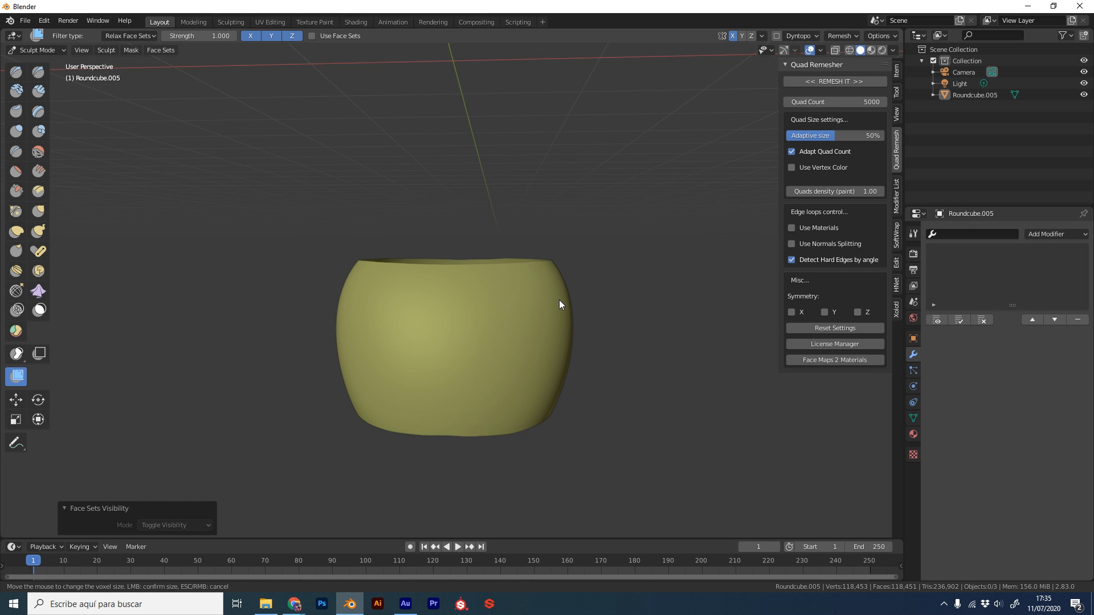
{"action": "mouse_move", "coordinate": [559, 301]}
{"action": "middle_mouse_down"}
{"action": "mouse_move", "coordinate": [494, 359]}
{"action": "mouse_move", "coordinate": [516, 337]}
{"action": "middle_mouse_up"}
{"action": "scroll", "coordinate": [513, 327], "scroll_direction": "up", "scroll_amount": 3}
{"action": "key", "text": "ctrl+Tab"}
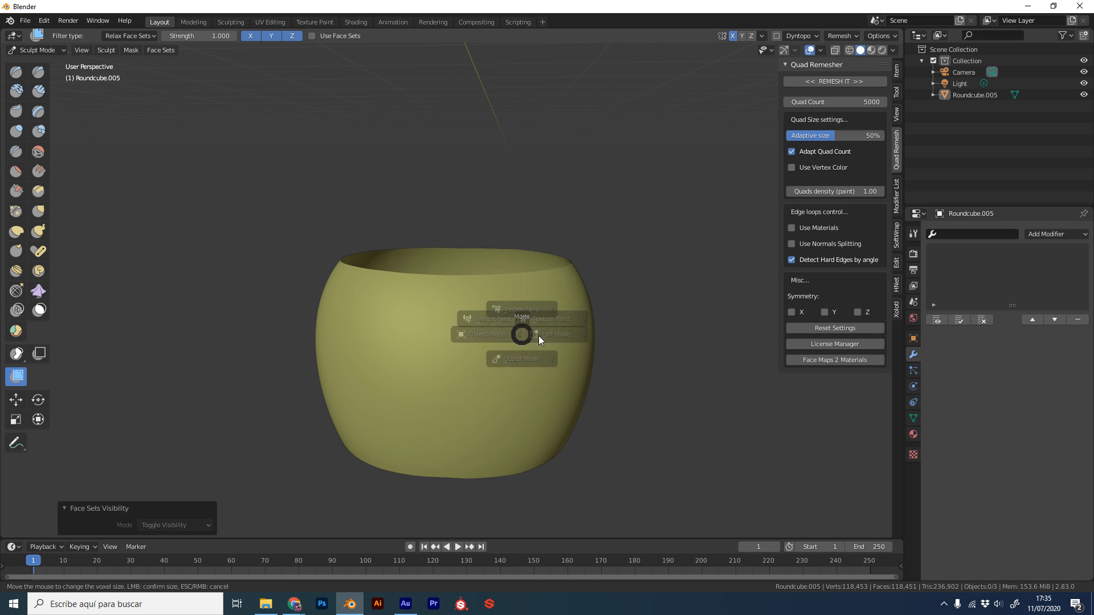
{"action": "left_click", "coordinate": [615, 334]}
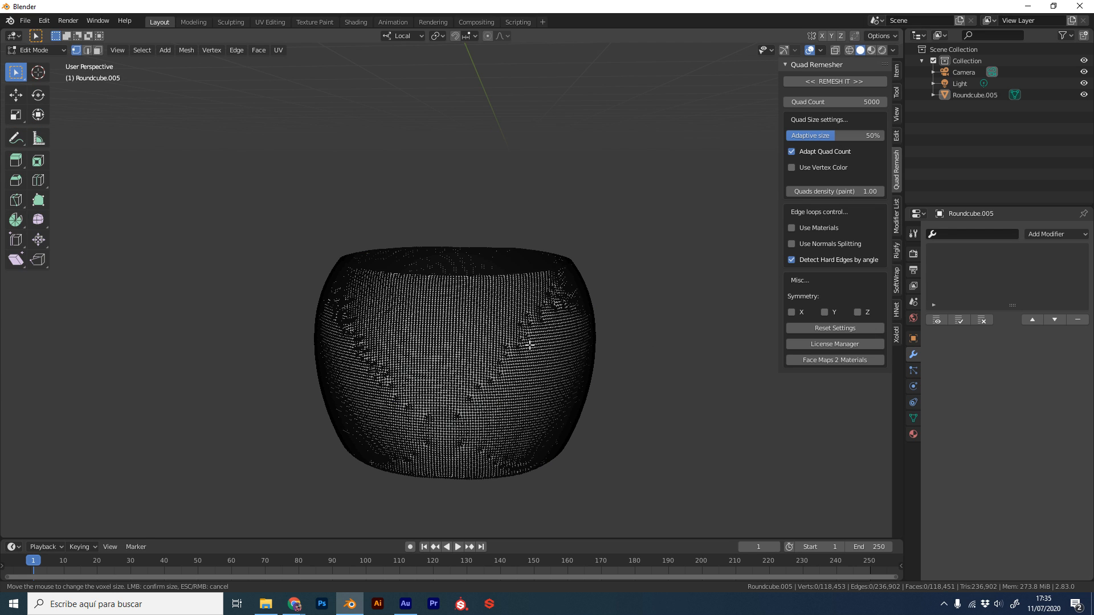
Reveal the hidden geometry and invert the selection so only the torso band is selected
{"action": "key", "text": "l"}
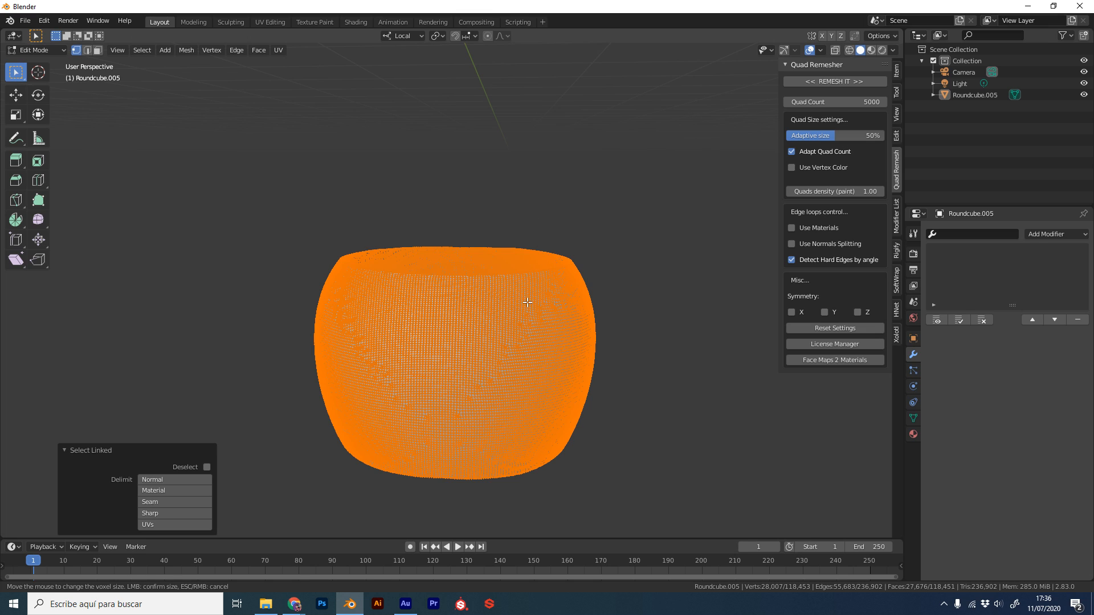
{"action": "key", "text": "ctrl+z"}
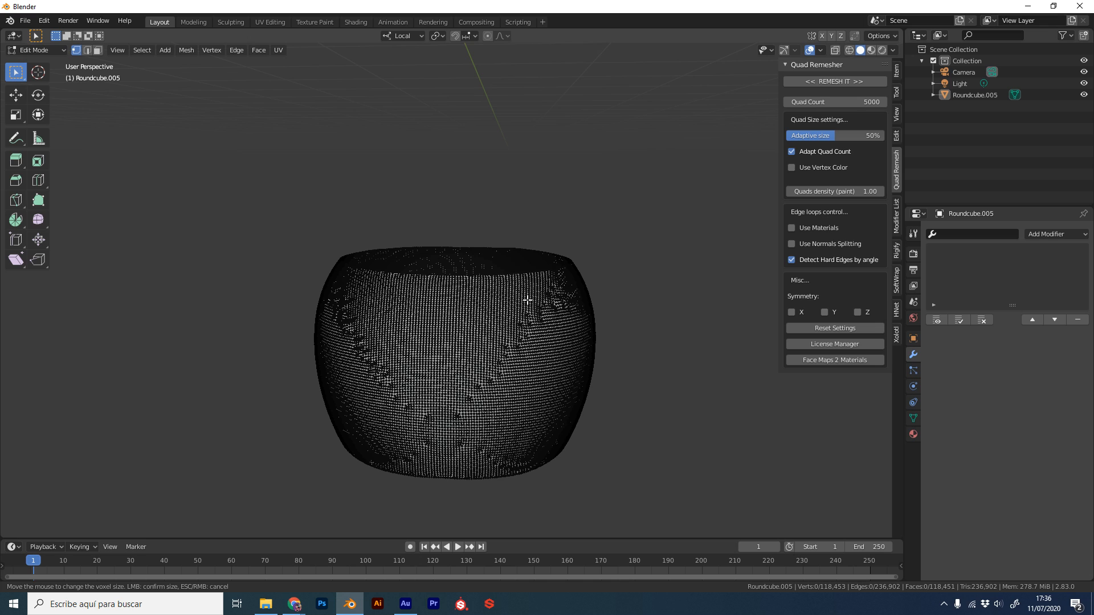
{"action": "key", "text": "alt+h"}
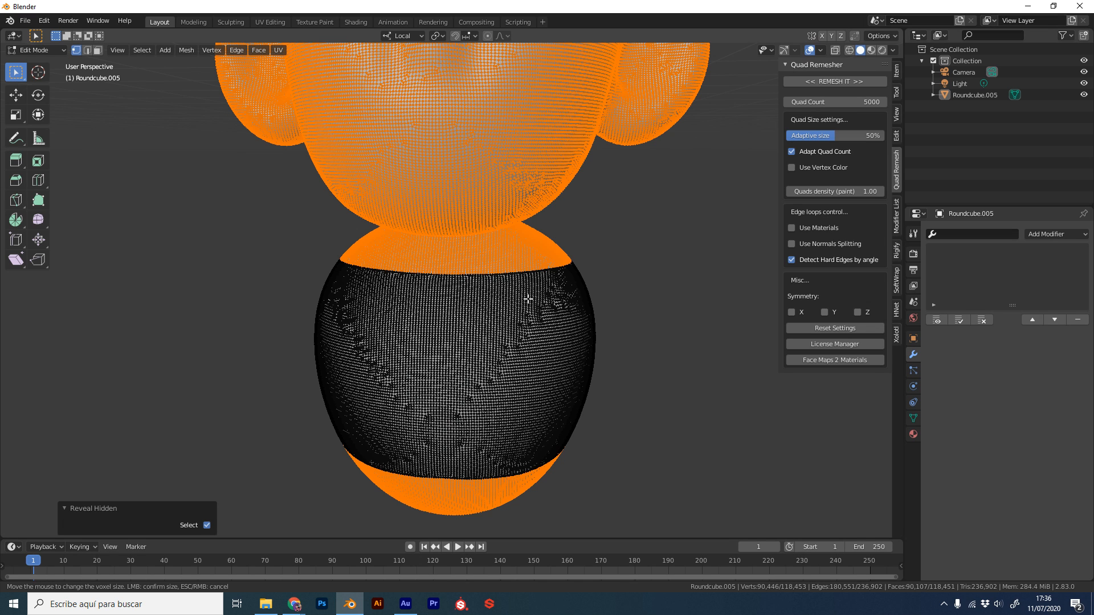
{"action": "key", "text": "ctrl+i"}
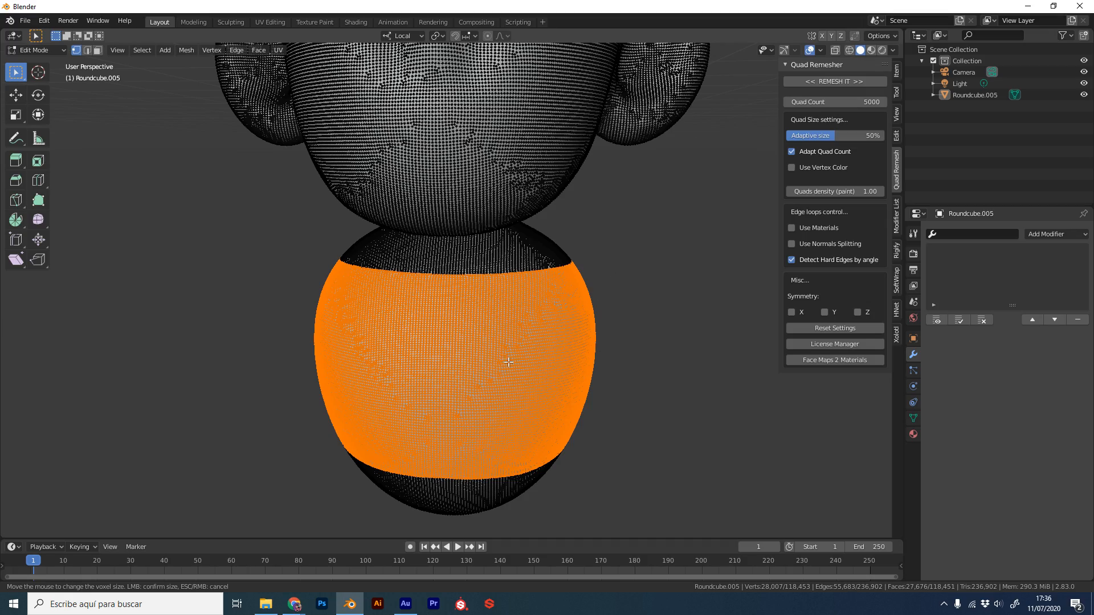
{"action": "middle_click_drag", "start_coordinate": [639, 349], "coordinate": [610, 304]}
{"action": "scroll", "coordinate": [557, 328], "scroll_direction": "down", "scroll_amount": 3}
{"action": "scroll", "coordinate": [557, 327], "scroll_direction": "up", "scroll_amount": 3}
{"action": "middle_click_drag", "start_coordinate": [556, 328], "coordinate": [614, 311]}
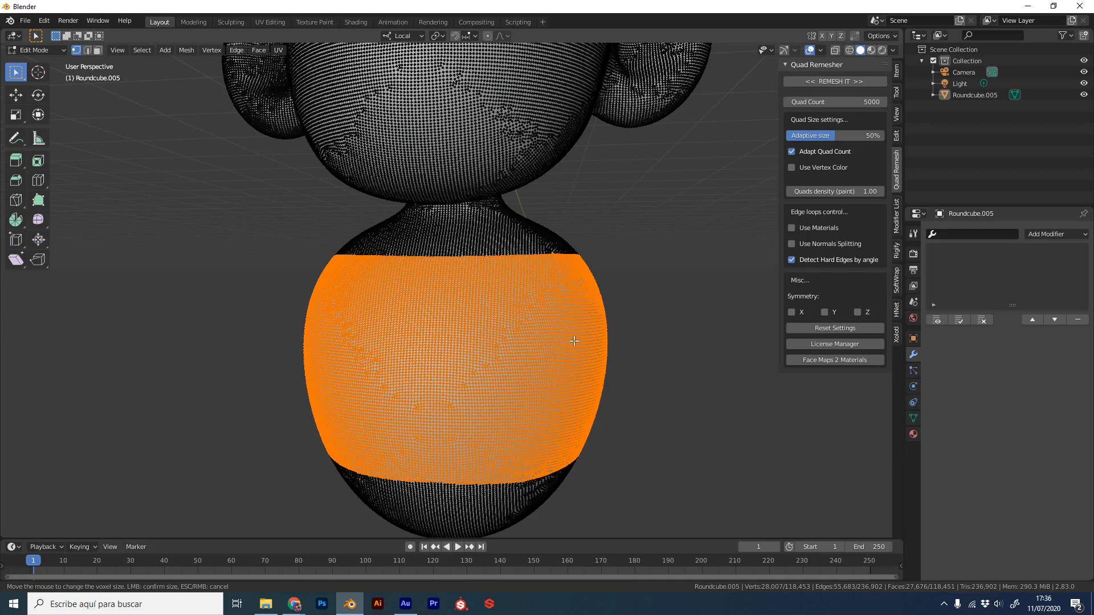
{"action": "scroll", "coordinate": [570, 344], "scroll_direction": "down", "scroll_amount": 2}
{"action": "scroll", "coordinate": [610, 324], "scroll_direction": "up", "scroll_amount": 3}
{"action": "mouse_move", "coordinate": [559, 354]}
{"action": "middle_mouse_down"}
{"action": "mouse_move", "coordinate": [634, 307]}
{"action": "mouse_move", "coordinate": [614, 323]}
{"action": "middle_mouse_up"}
Duplicate the whole figure in place in Object Mode and hide the copy as a backup
{"action": "key", "text": "Tab"}
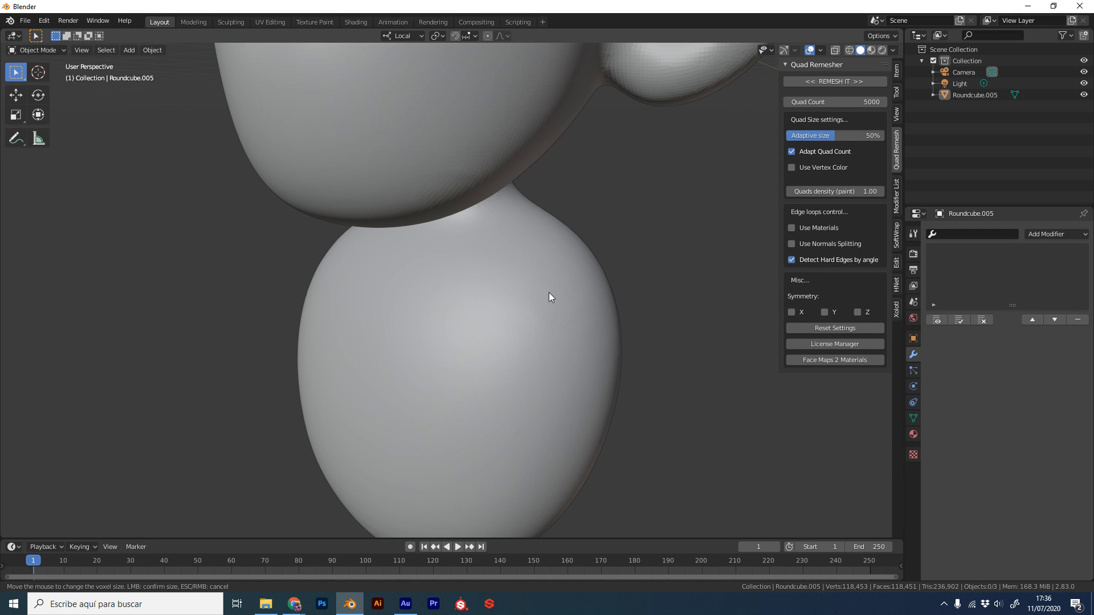
{"action": "left_click", "coordinate": [589, 323]}
{"action": "key", "text": "shift+d"}
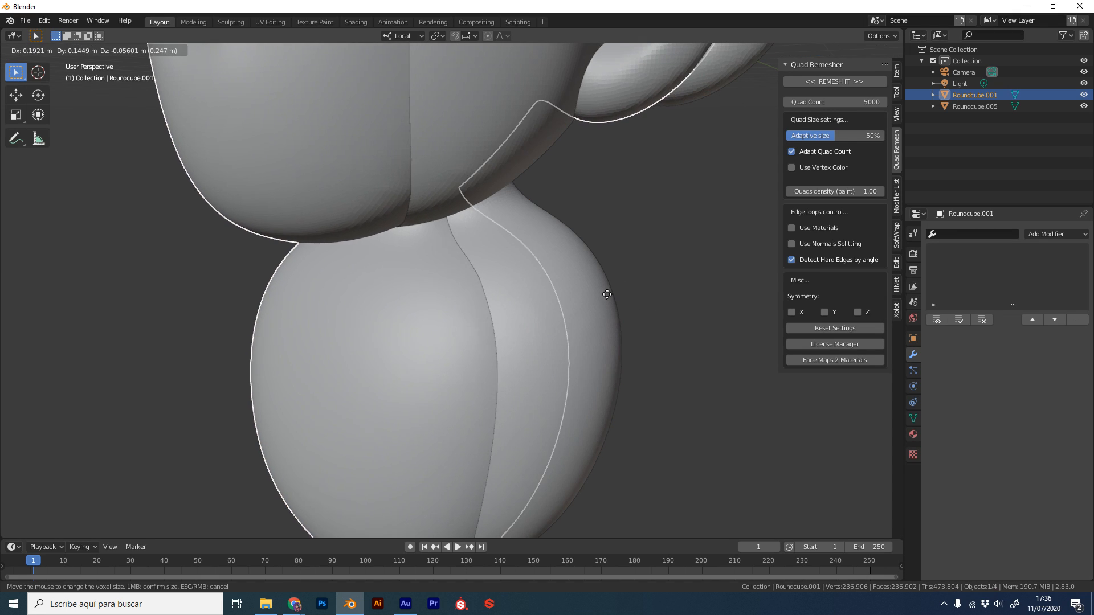
{"action": "right_click", "coordinate": [572, 301]}
{"action": "middle_click_drag", "start_coordinate": [667, 277], "coordinate": [693, 267]}
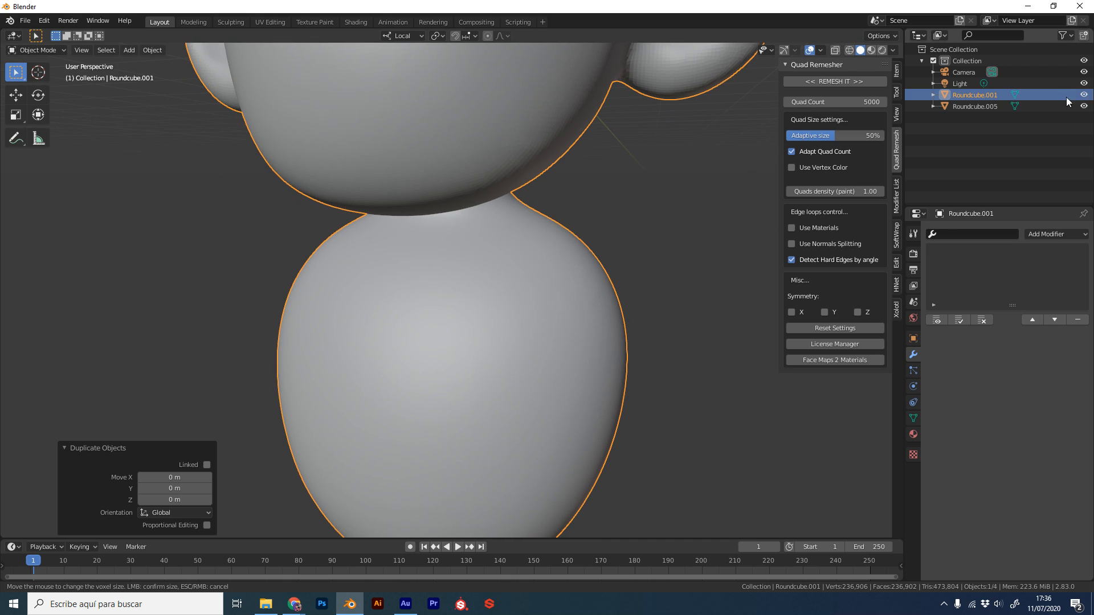
{"action": "left_click", "coordinate": [1084, 95]}
Return to Edit Mode on Roundcube.005 and duplicate the selected torso band in place
{"action": "left_click", "coordinate": [977, 105]}
{"action": "key", "text": "Tab"}
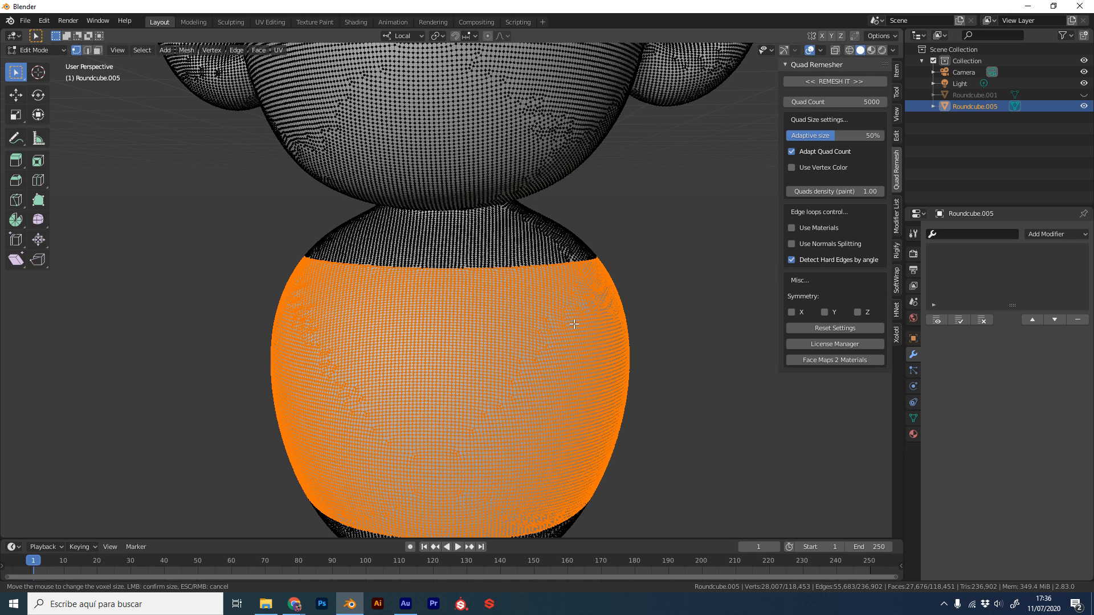
{"action": "key", "text": "g"}
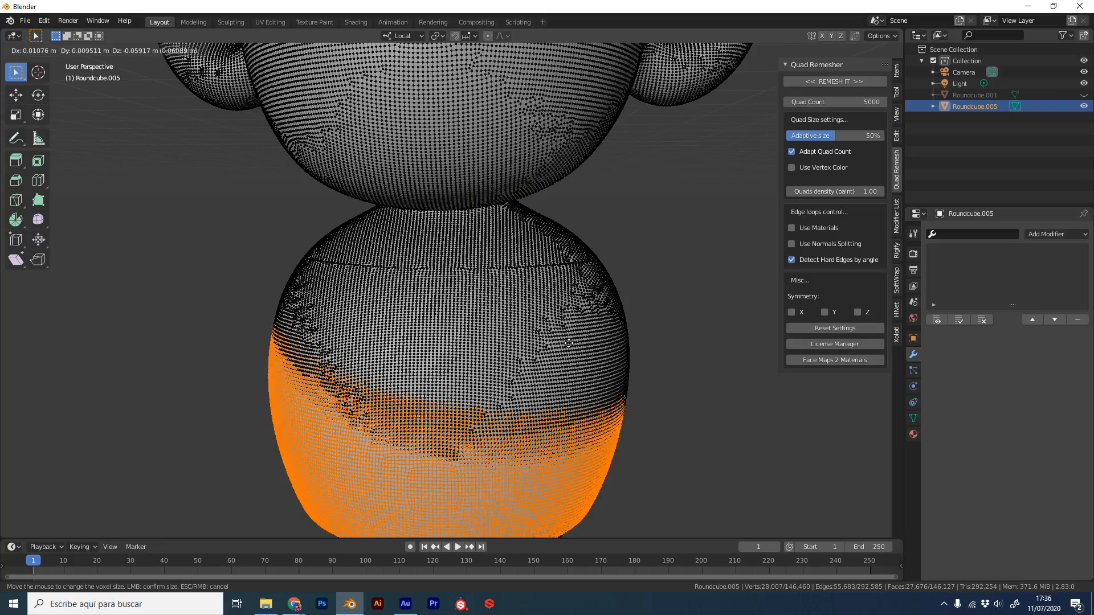
{"action": "right_click", "coordinate": [516, 308]}
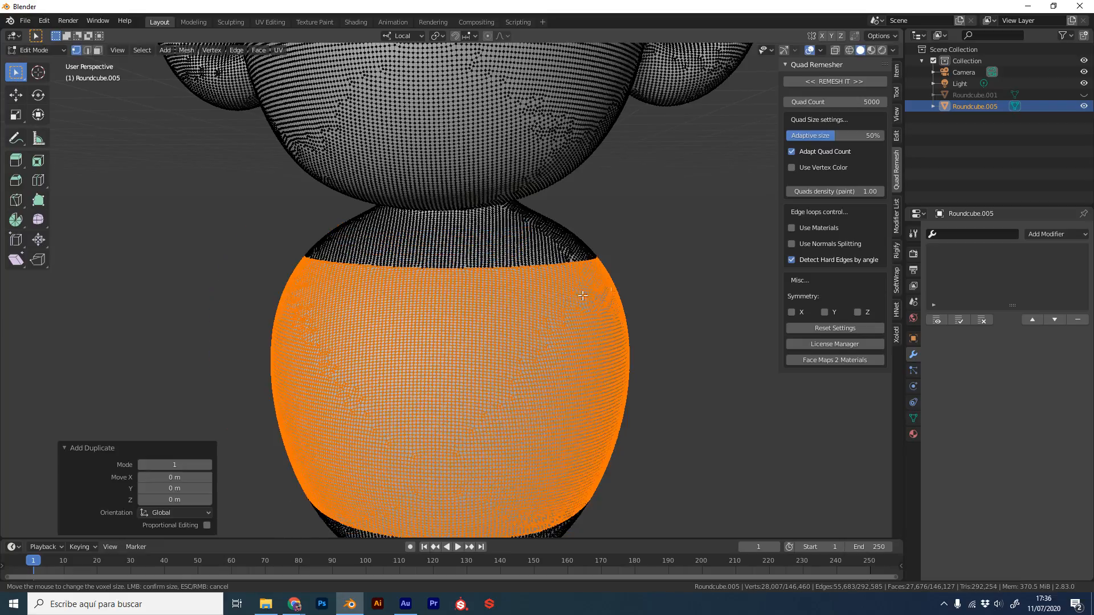
{"action": "middle_click_drag", "start_coordinate": [666, 307], "coordinate": [631, 315]}
{"action": "scroll", "coordinate": [638, 317], "scroll_direction": "up", "scroll_amount": 6}
{"action": "scroll", "coordinate": [602, 318], "scroll_direction": "down", "scroll_amount": 8}
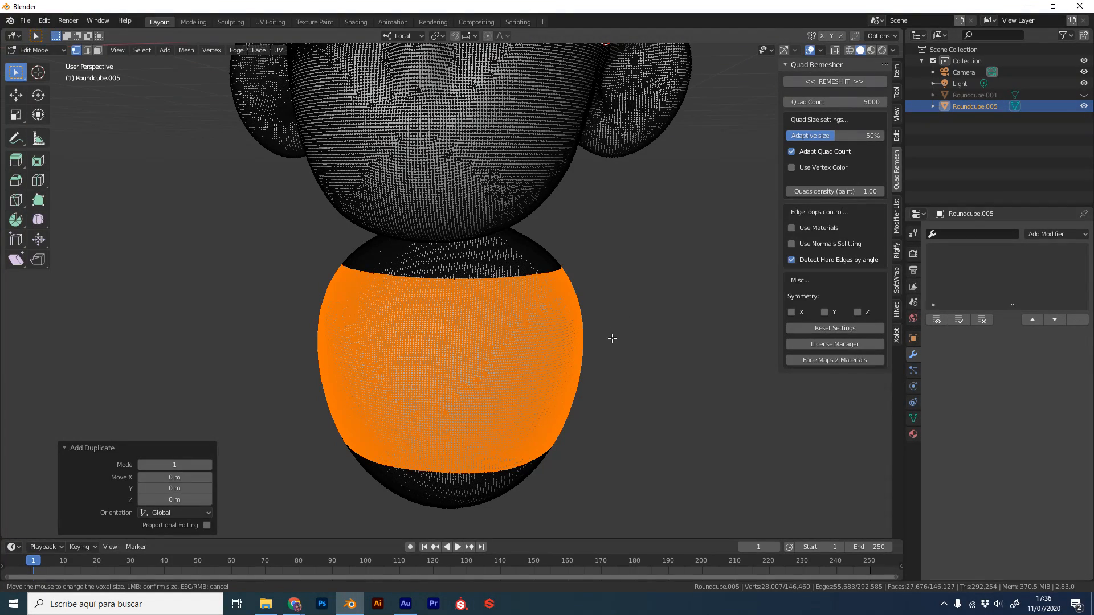
Separate the duplicated torso band by selection into its own object, and deselect everything in Object Mode
{"action": "key", "text": "g"}
{"action": "right_click", "coordinate": [619, 284]}
{"action": "key", "text": "p"}
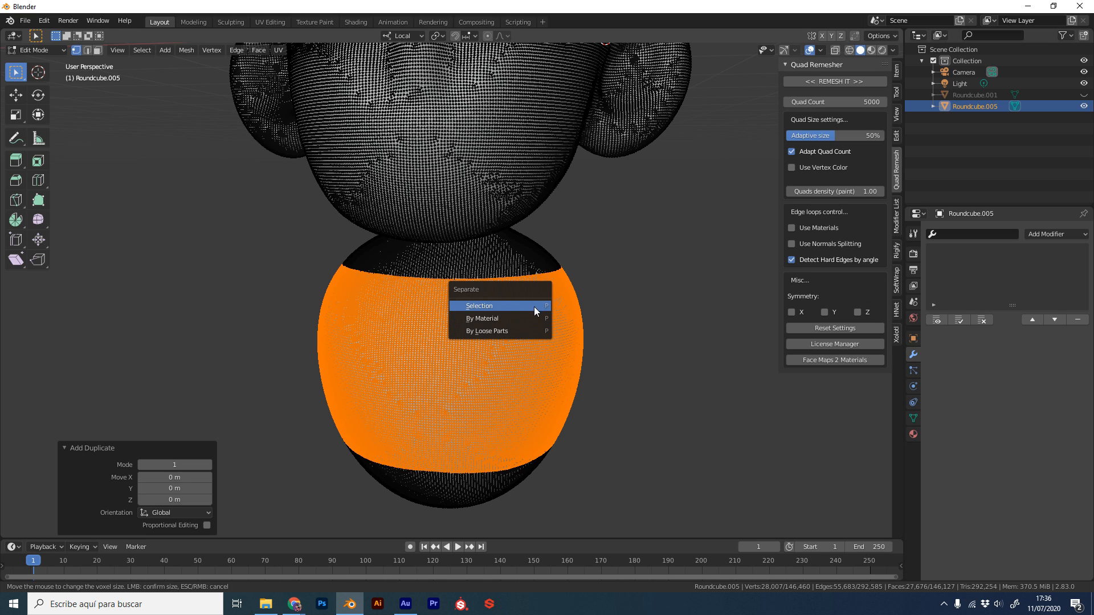
{"action": "left_click", "coordinate": [535, 306]}
{"action": "key", "text": "Tab"}
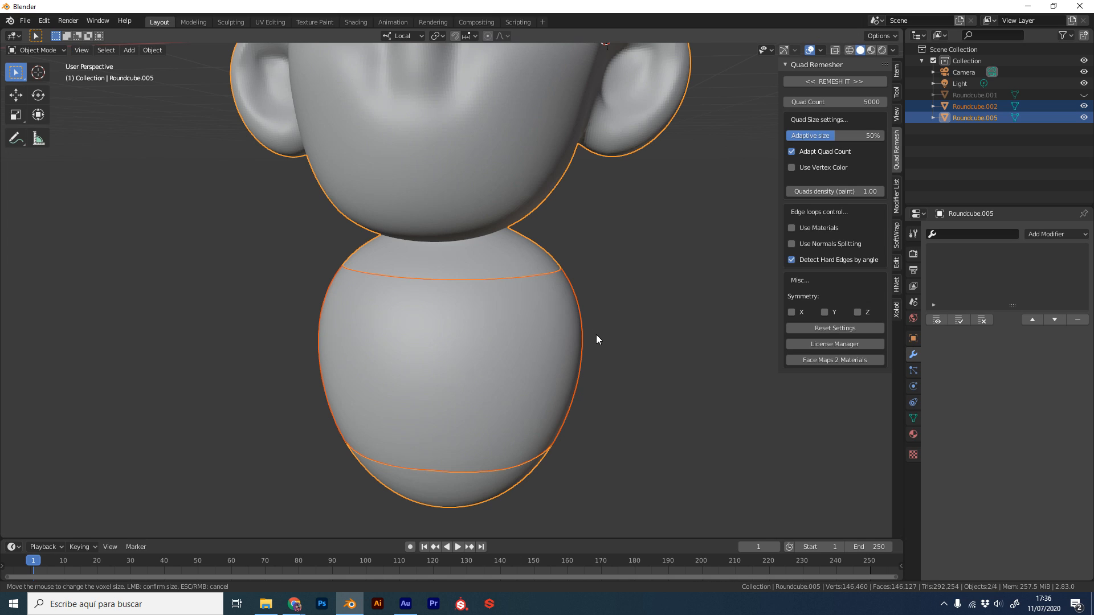
{"action": "key", "text": "alt+a"}
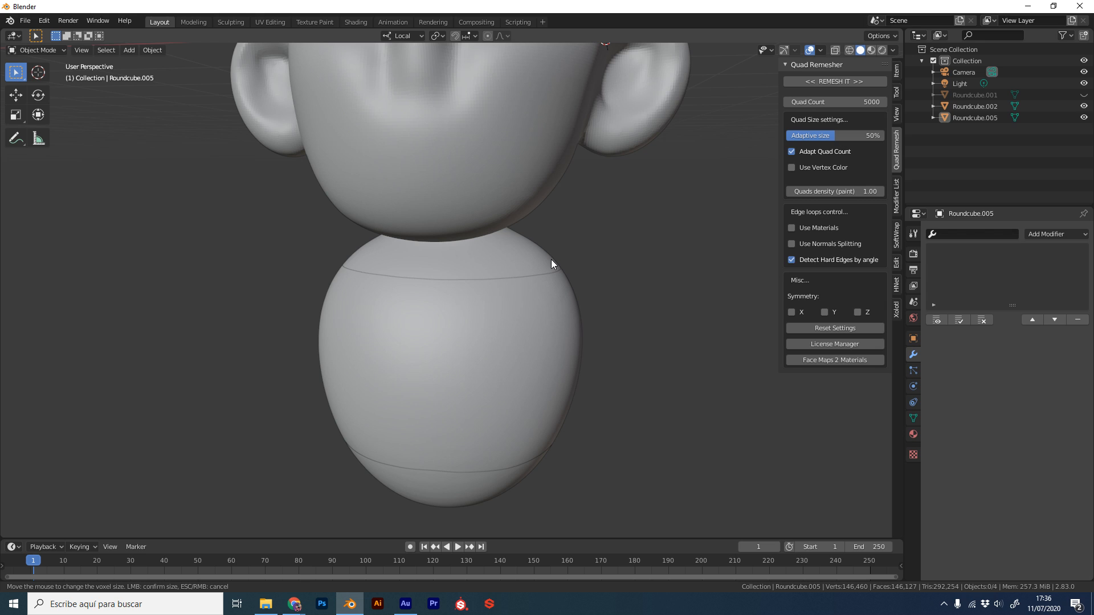
{"action": "left_click", "coordinate": [551, 264]}
{"action": "key", "text": "g"}
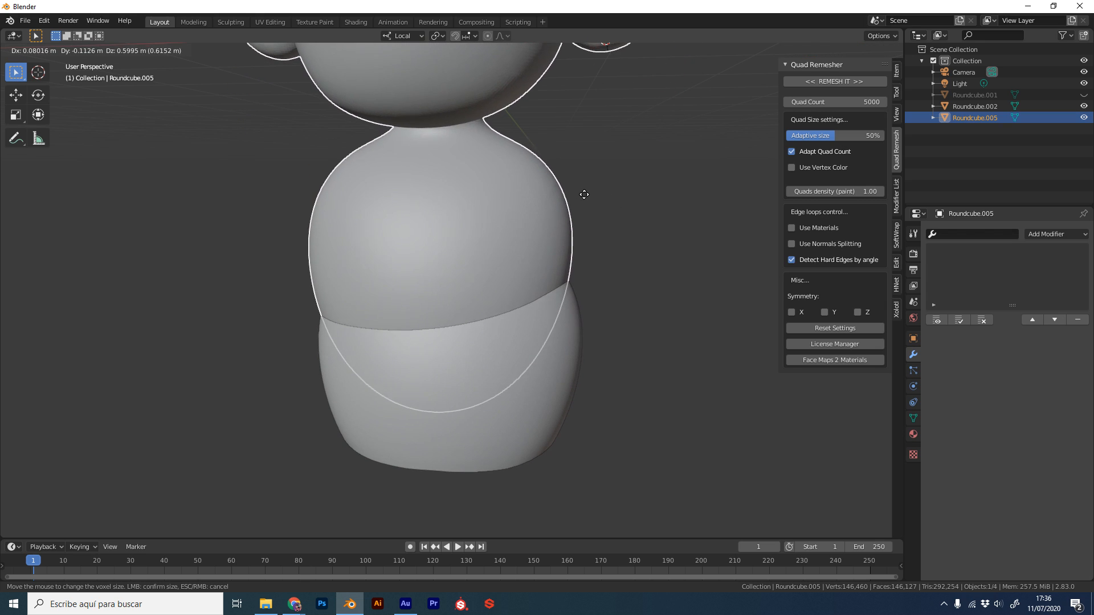
{"action": "key", "text": "Escape"}
Select the separated torso band and set its origin to its geometry
{"action": "left_click", "coordinate": [558, 365]}
{"action": "key", "text": "g"}
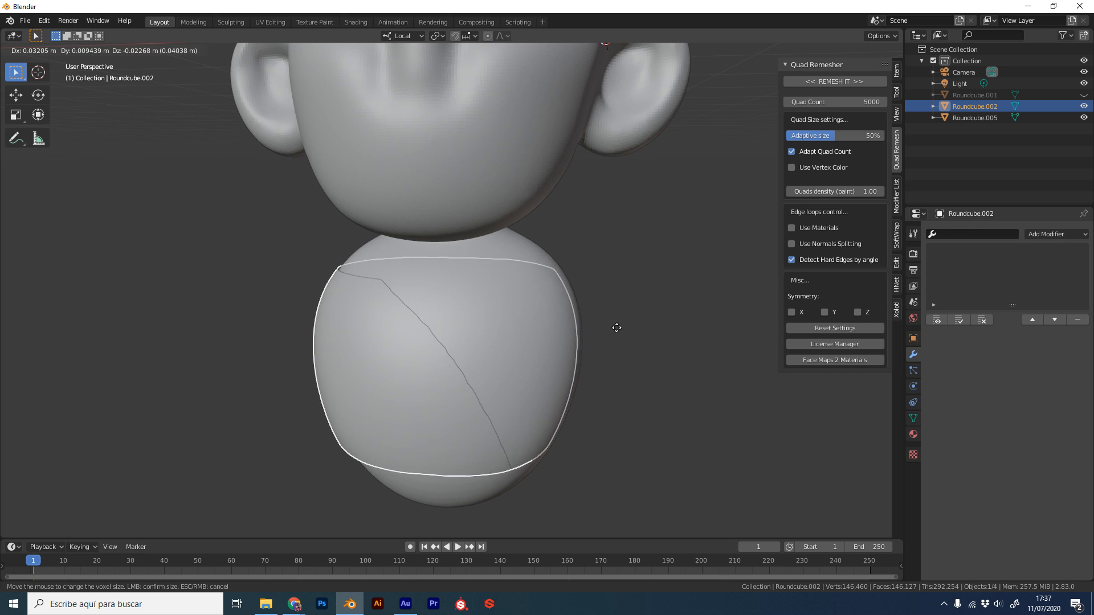
{"action": "key", "text": "Escape"}
{"action": "scroll", "coordinate": [588, 310], "scroll_direction": "up", "scroll_amount": 2}
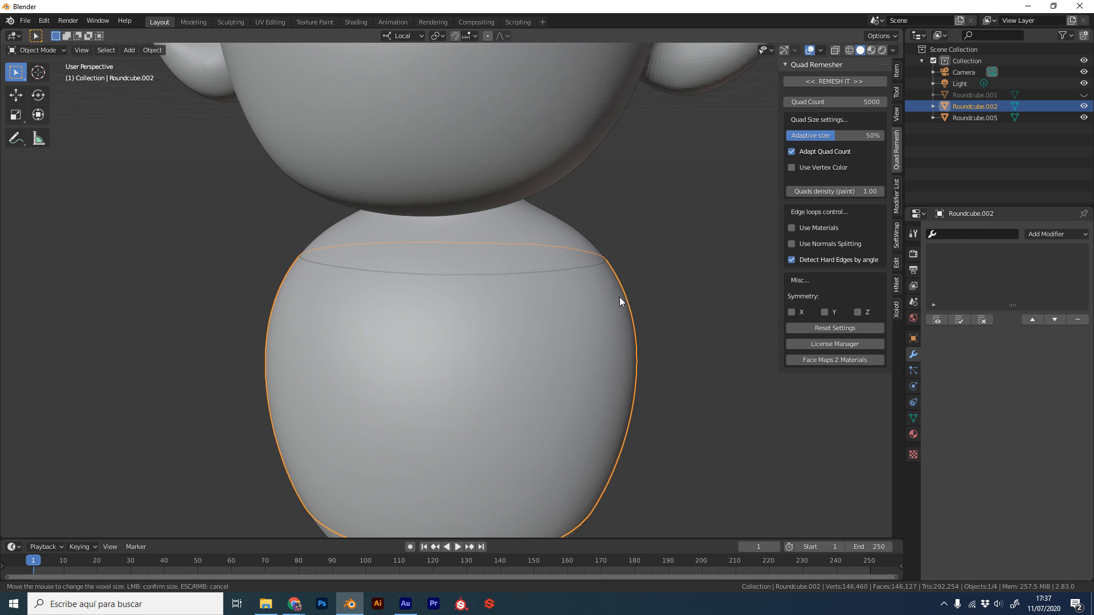
{"action": "key", "text": "r"}
{"action": "key", "text": "Escape"}
{"action": "right_click", "coordinate": [566, 317]}
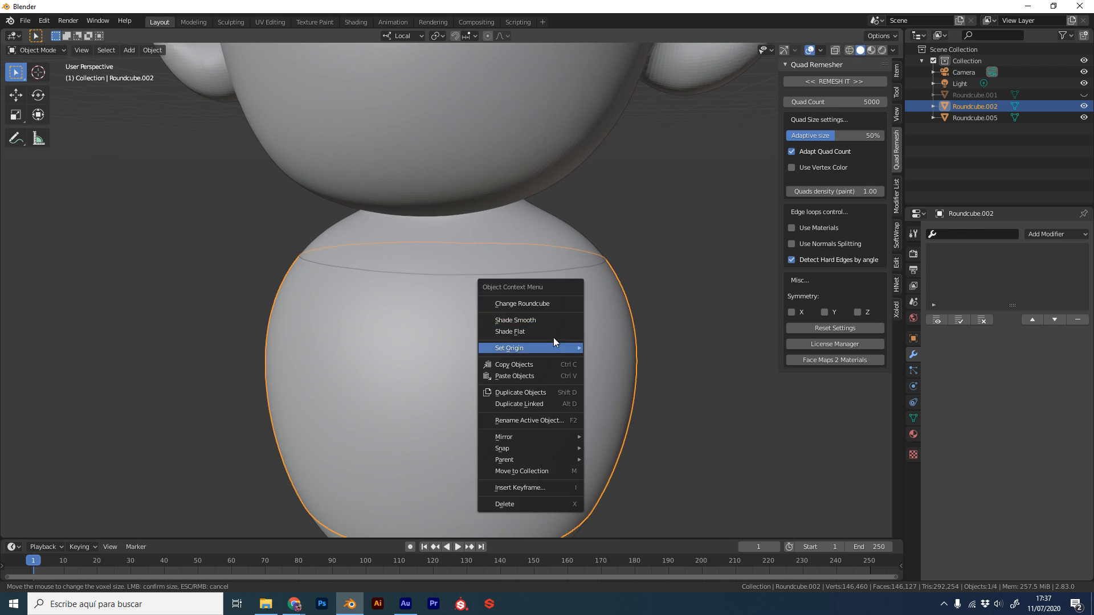
{"action": "mouse_move", "coordinate": [552, 344]}
{"action": "left_click", "coordinate": [654, 362]}
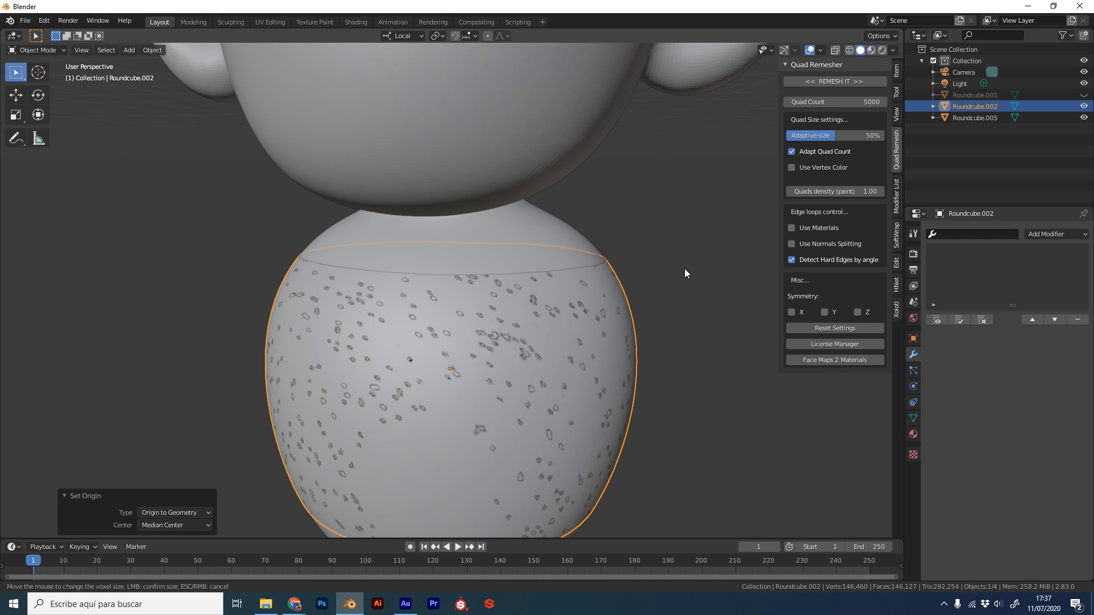
Show the viewport gizmos and scale the separated torso band up uniformly to 1.010
{"action": "scroll", "coordinate": [685, 269], "scroll_direction": "down", "scroll_amount": 2}
{"action": "left_click", "coordinate": [784, 50]}
{"action": "scroll", "coordinate": [573, 323], "scroll_direction": "up", "scroll_amount": 2}
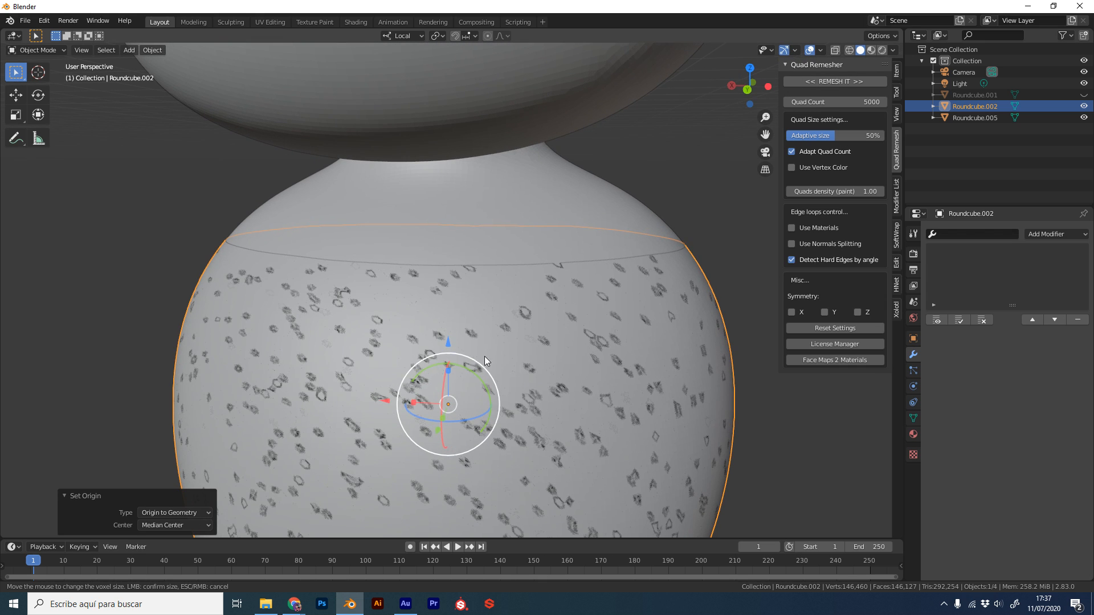
{"action": "key", "text": "s"}
{"action": "left_click", "coordinate": [651, 302]}
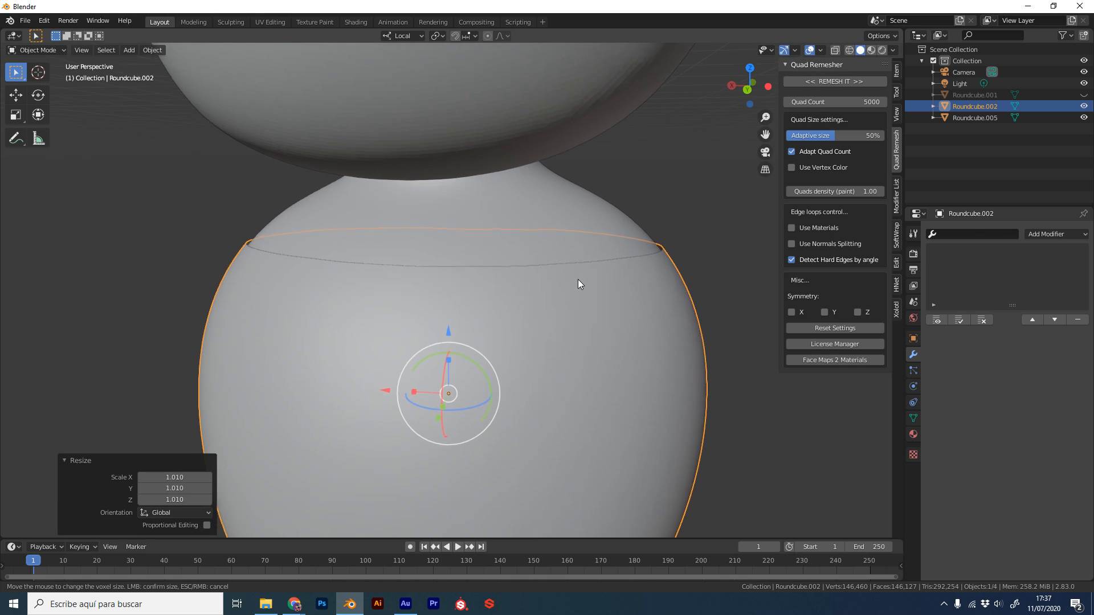
Examine how the enlarged torso band fits around the body and how dense its mesh is
{"action": "scroll", "coordinate": [578, 282], "scroll_direction": "up", "scroll_amount": 5}
{"action": "scroll", "coordinate": [525, 174], "scroll_direction": "down", "scroll_amount": 5}
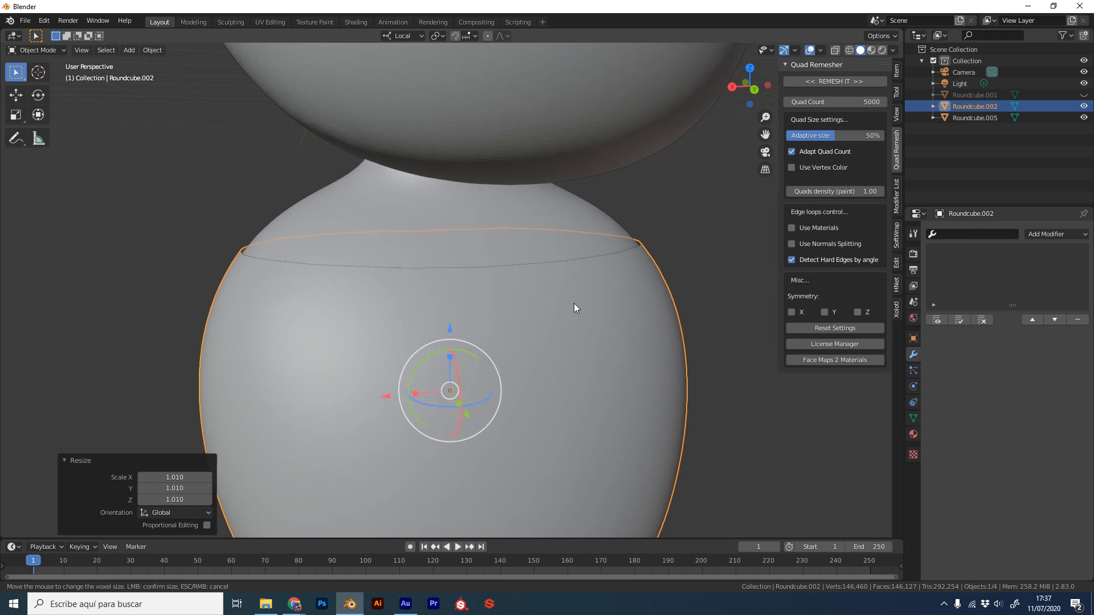
{"action": "scroll", "coordinate": [565, 319], "scroll_direction": "down", "scroll_amount": 3}
{"action": "middle_click_drag", "start_coordinate": [566, 319], "coordinate": [587, 358]}
{"action": "scroll", "coordinate": [586, 329], "scroll_direction": "up", "scroll_amount": 3}
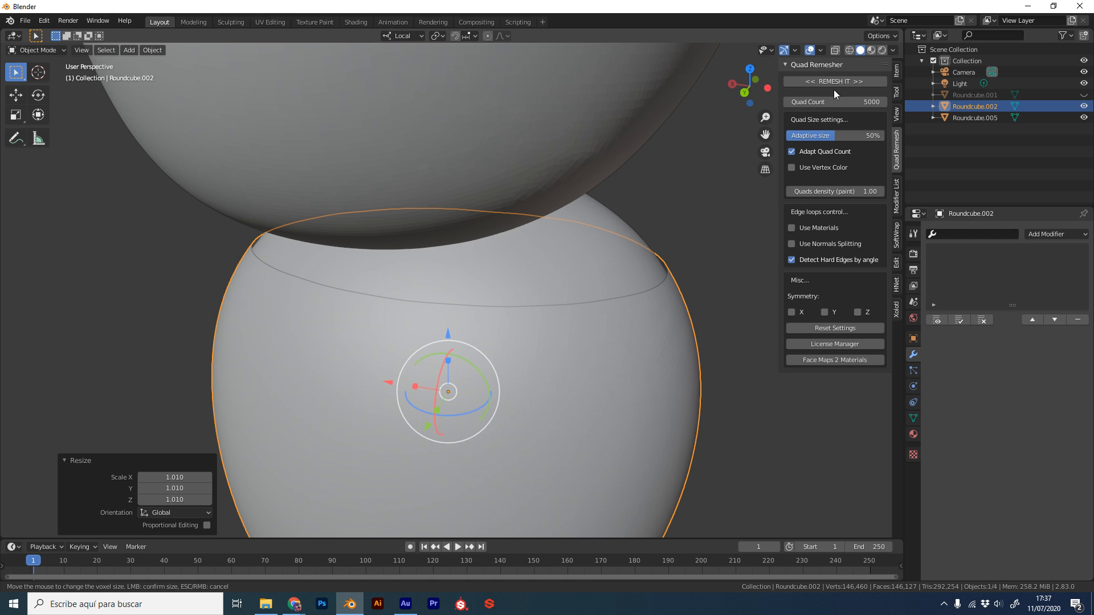
{"action": "scroll", "coordinate": [569, 391], "scroll_direction": "down", "scroll_amount": 4}
{"action": "scroll", "coordinate": [635, 295], "scroll_direction": "up", "scroll_amount": 5}
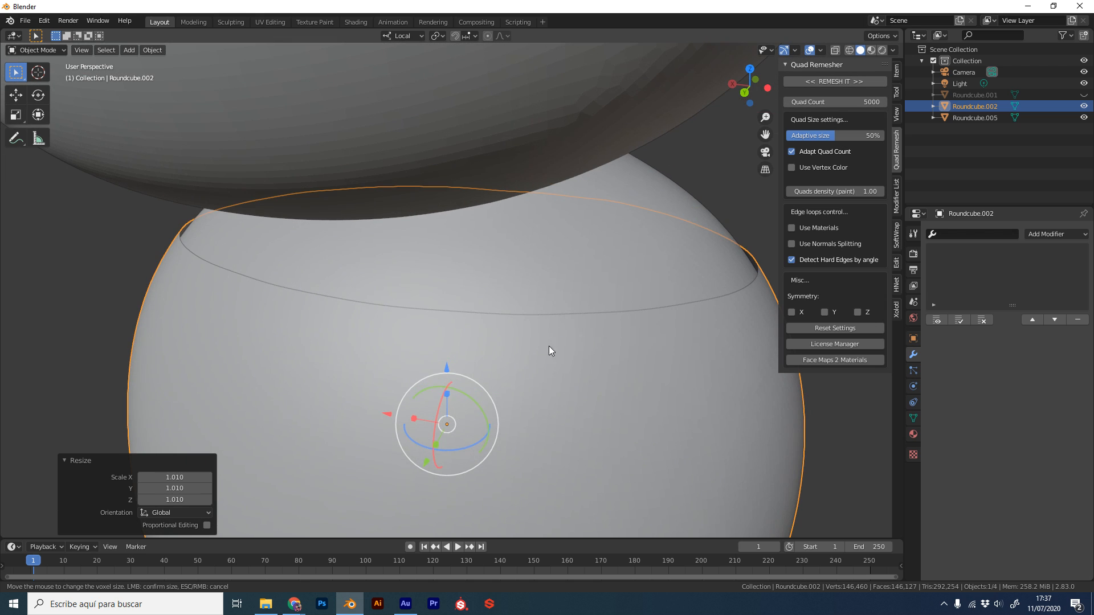
{"action": "scroll", "coordinate": [549, 350], "scroll_direction": "down", "scroll_amount": 4}
{"action": "scroll", "coordinate": [600, 339], "scroll_direction": "up", "scroll_amount": 1}
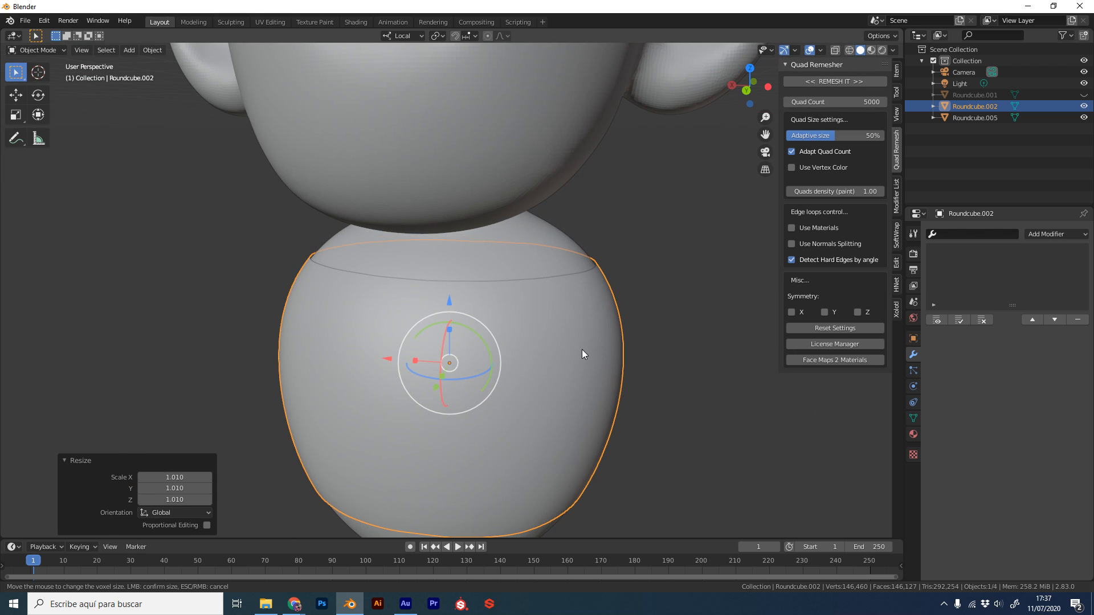
{"action": "scroll", "coordinate": [614, 295], "scroll_direction": "up", "scroll_amount": 2}
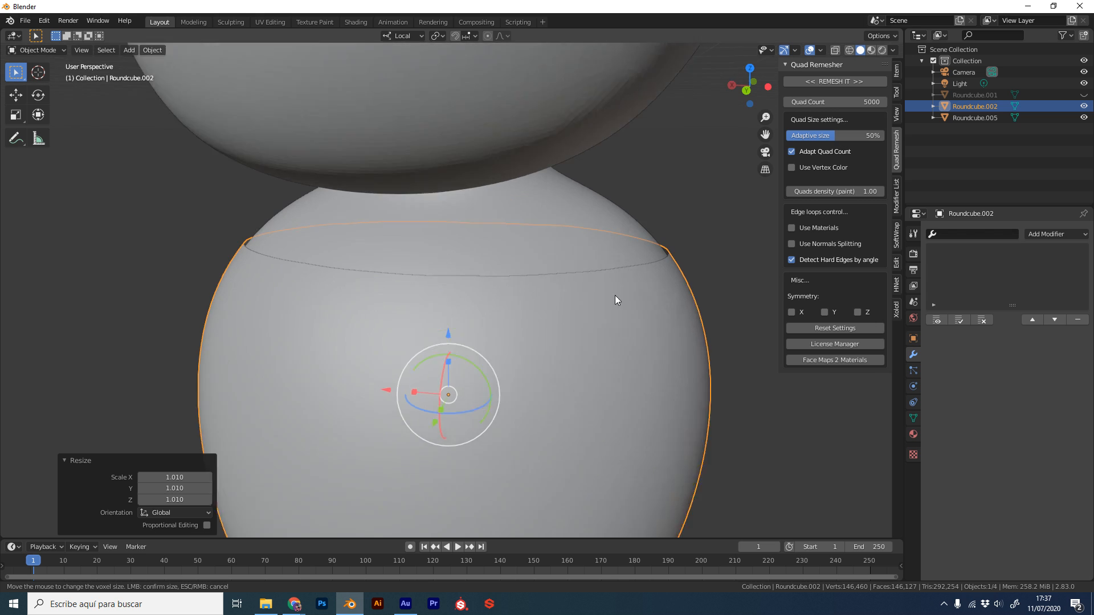
{"action": "scroll", "coordinate": [614, 295], "scroll_direction": "down", "scroll_amount": 2}
{"action": "key", "text": "Tab"}
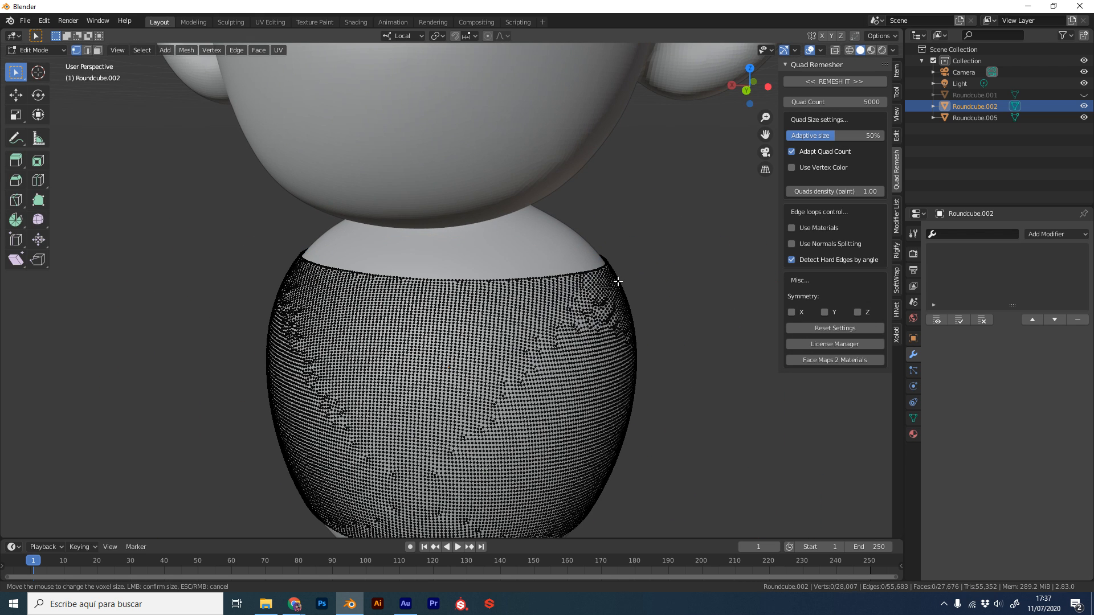
{"action": "key", "text": "Tab"}
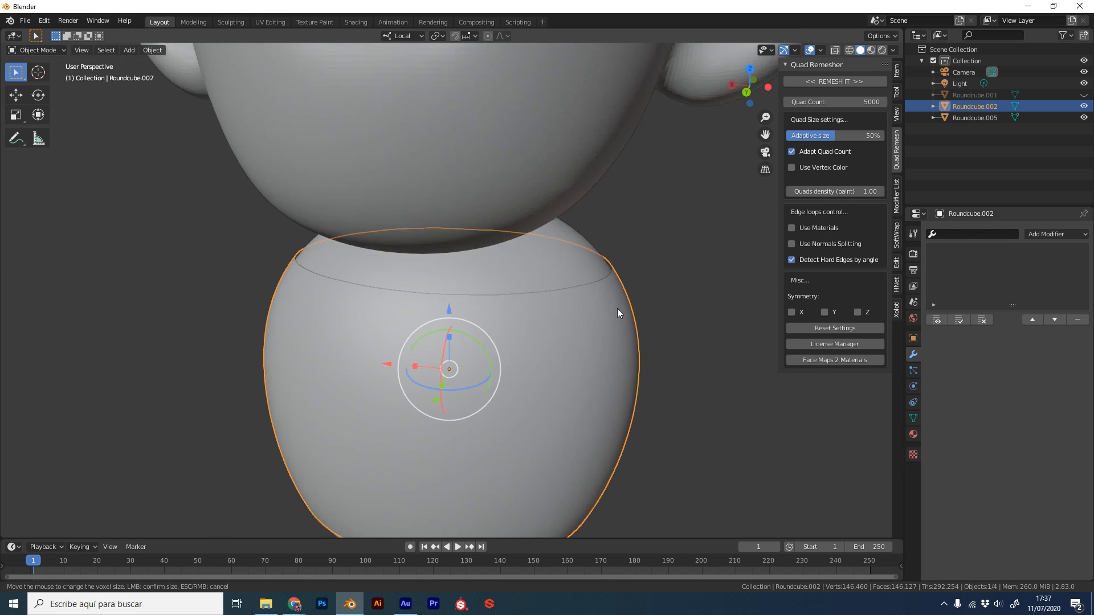
Remesh the torso band with Quad Remesher using a quad count of 800 and X symmetry
{"action": "scroll", "coordinate": [617, 309], "scroll_direction": "down", "scroll_amount": 3}
{"action": "middle_click_drag", "start_coordinate": [590, 296], "coordinate": [595, 303], "text": "shift"}
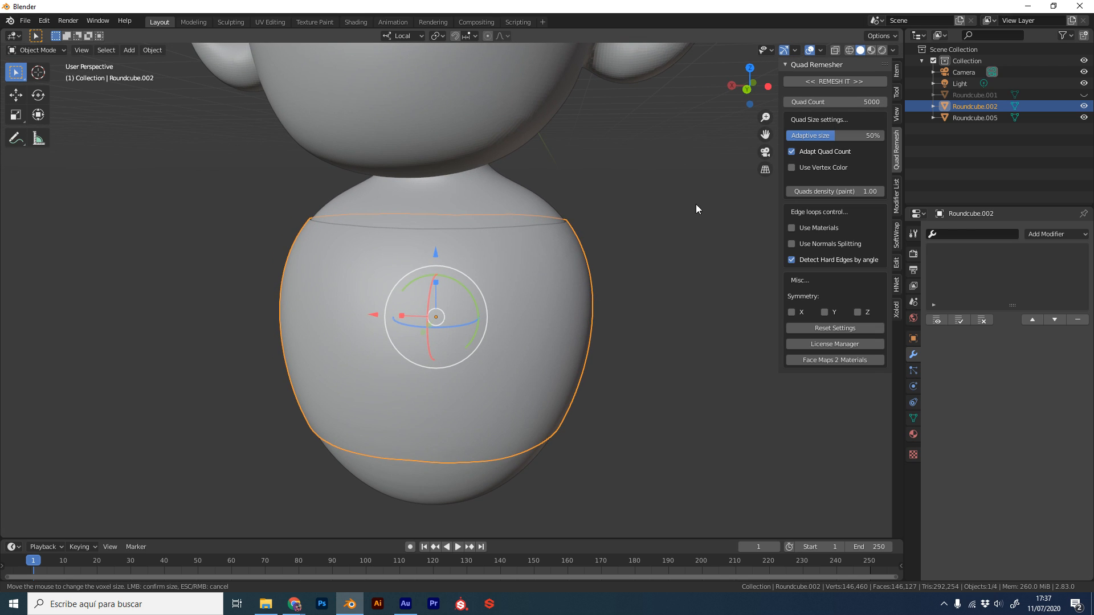
{"action": "left_click", "coordinate": [871, 102]}
{"action": "type", "text": "800"}
{"action": "key", "text": "Return"}
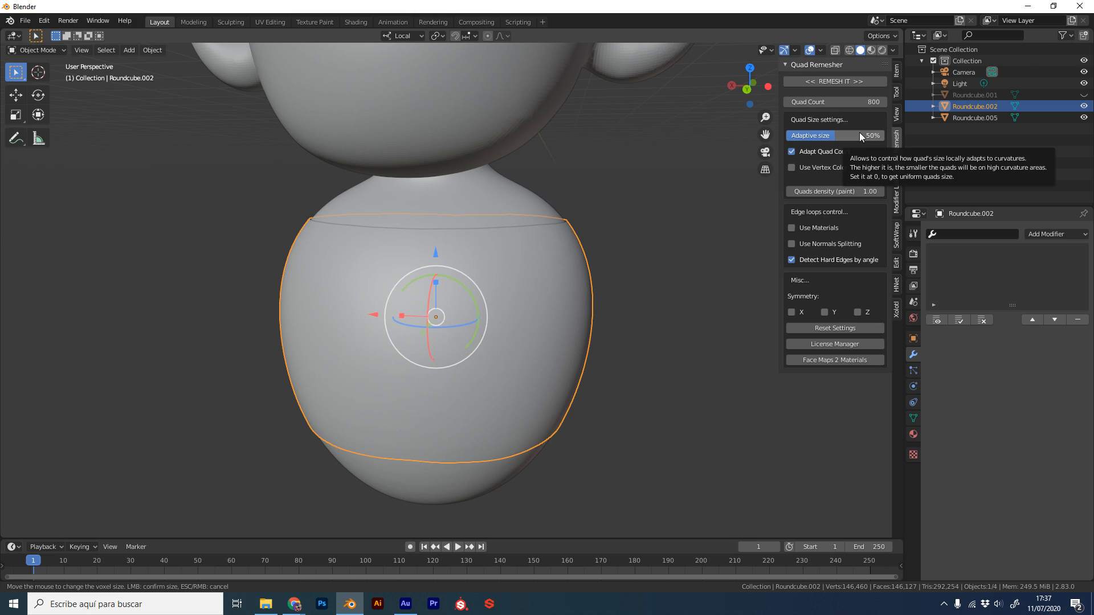
{"action": "left_click", "coordinate": [791, 312]}
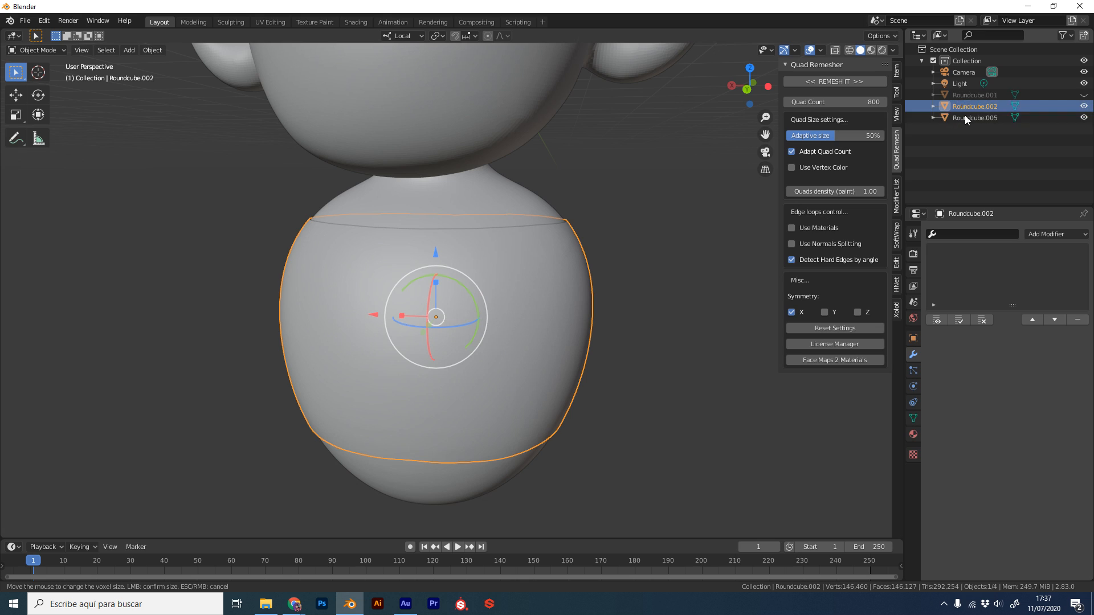
{"action": "key", "text": "Tab"}
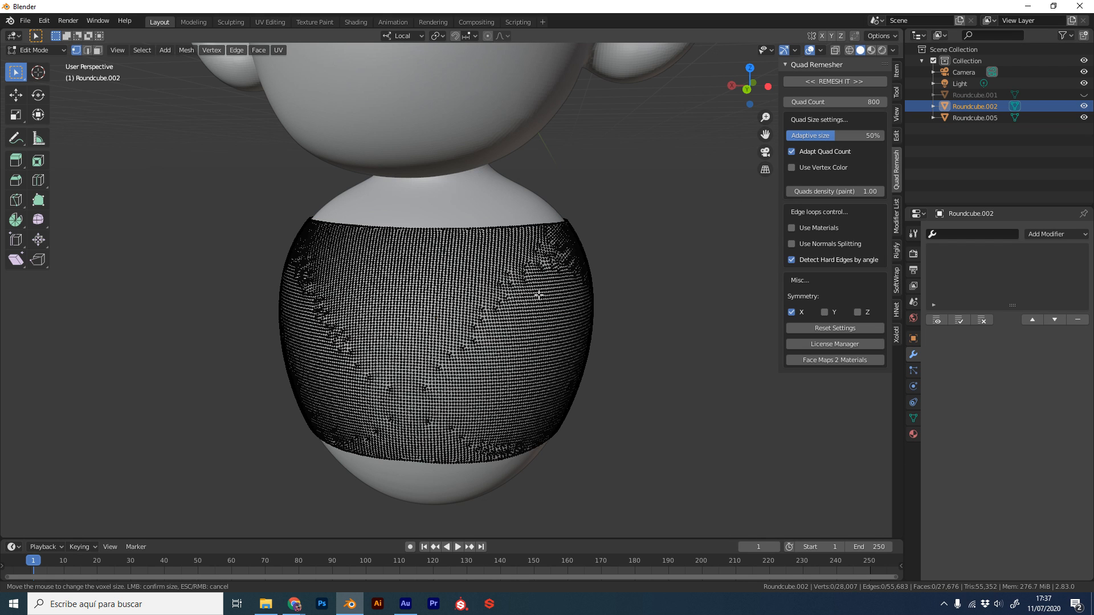
{"action": "key", "text": "Tab"}
{"action": "left_click", "coordinate": [853, 80]}
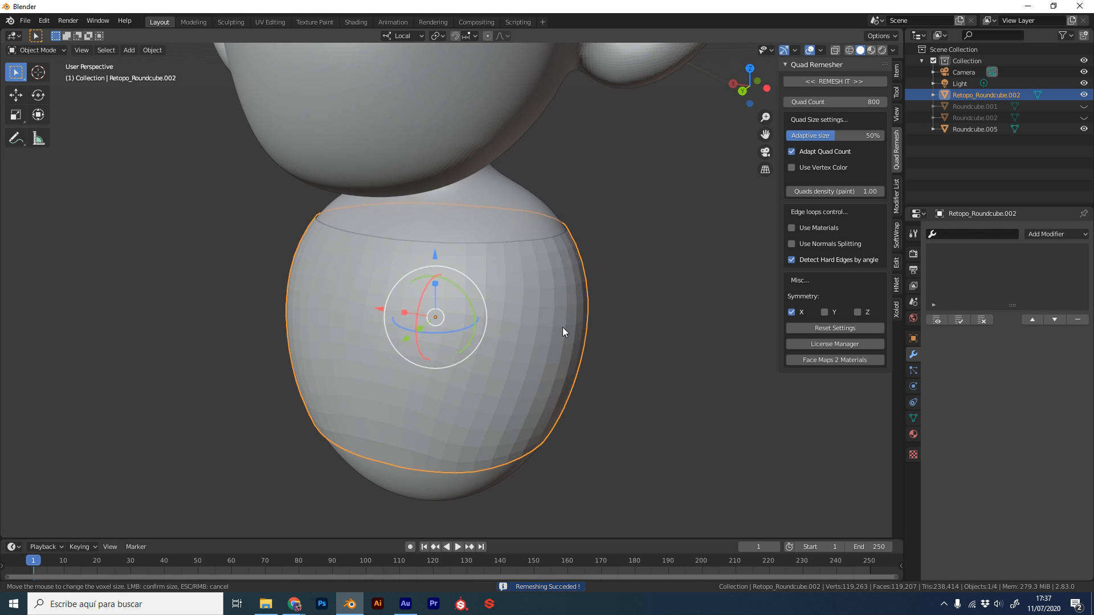
Check the remeshed band's topology, delete that remesh, and unhide and activate the original band Roundcube.002
{"action": "key", "text": "Tab"}
{"action": "mouse_move", "coordinate": [679, 320]}
{"action": "middle_mouse_down"}
{"action": "mouse_move", "coordinate": [598, 327]}
{"action": "mouse_move", "coordinate": [486, 307]}
{"action": "mouse_move", "coordinate": [622, 298]}
{"action": "mouse_move", "coordinate": [668, 317]}
{"action": "middle_mouse_up"}
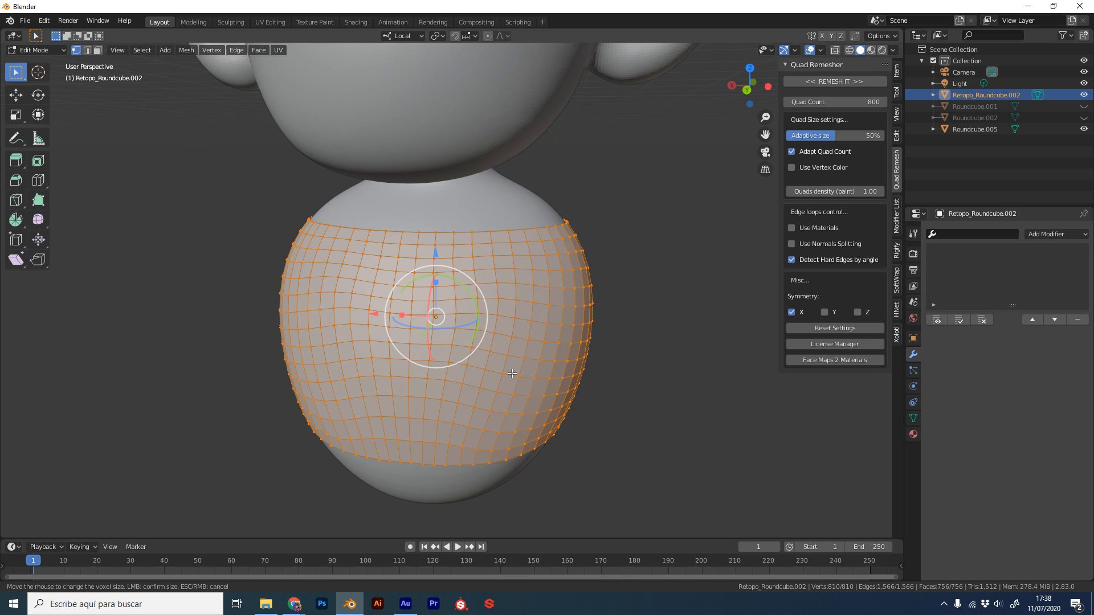
{"action": "key", "text": "Tab"}
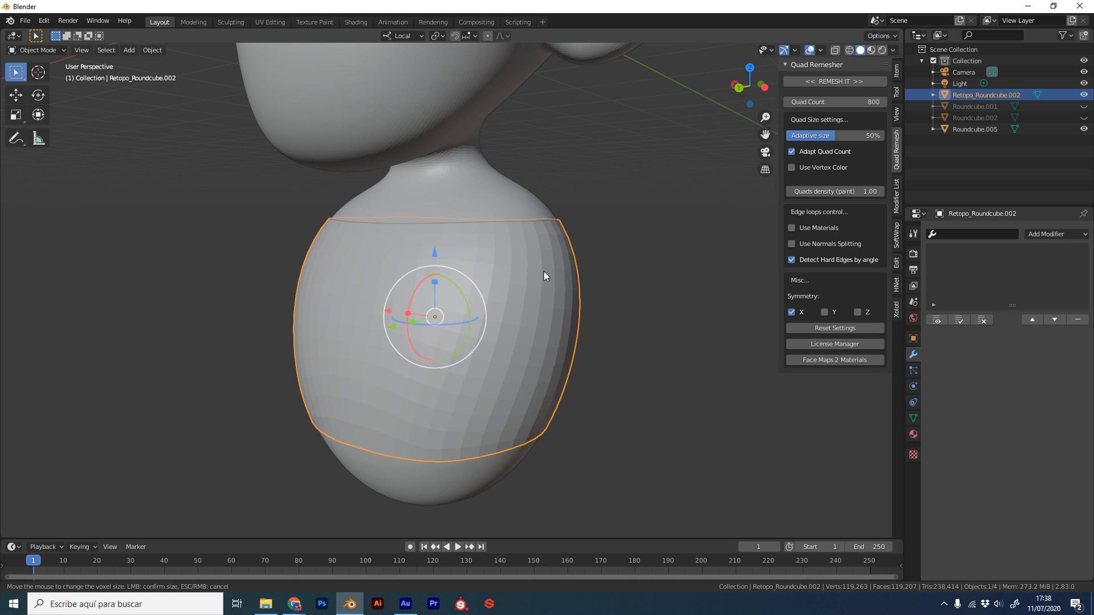
{"action": "key", "text": "Delete"}
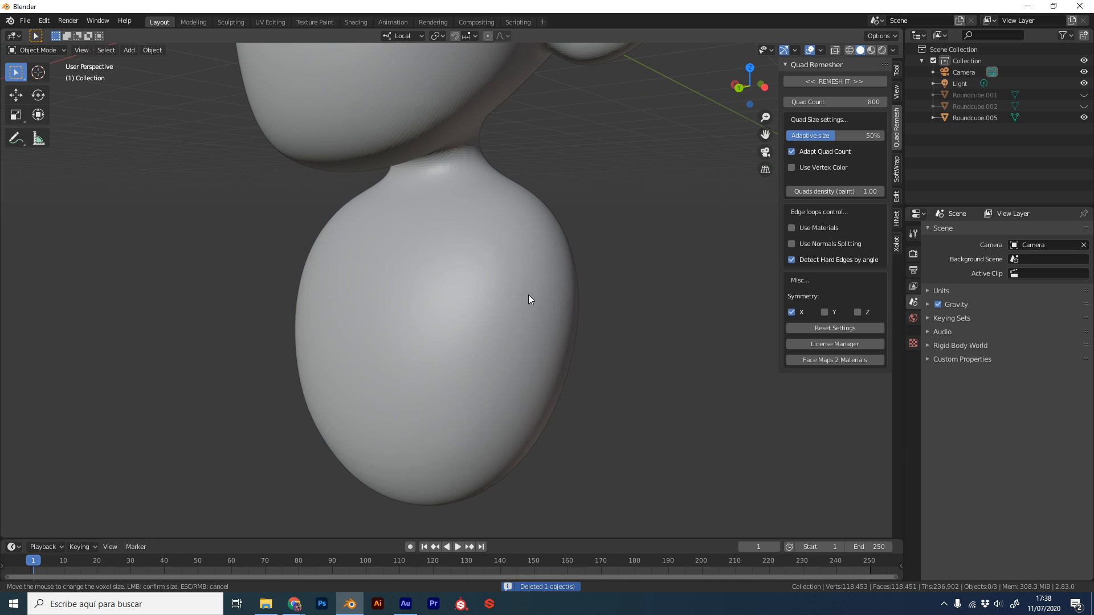
{"action": "left_click", "coordinate": [1084, 107]}
{"action": "left_click", "coordinate": [973, 106]}
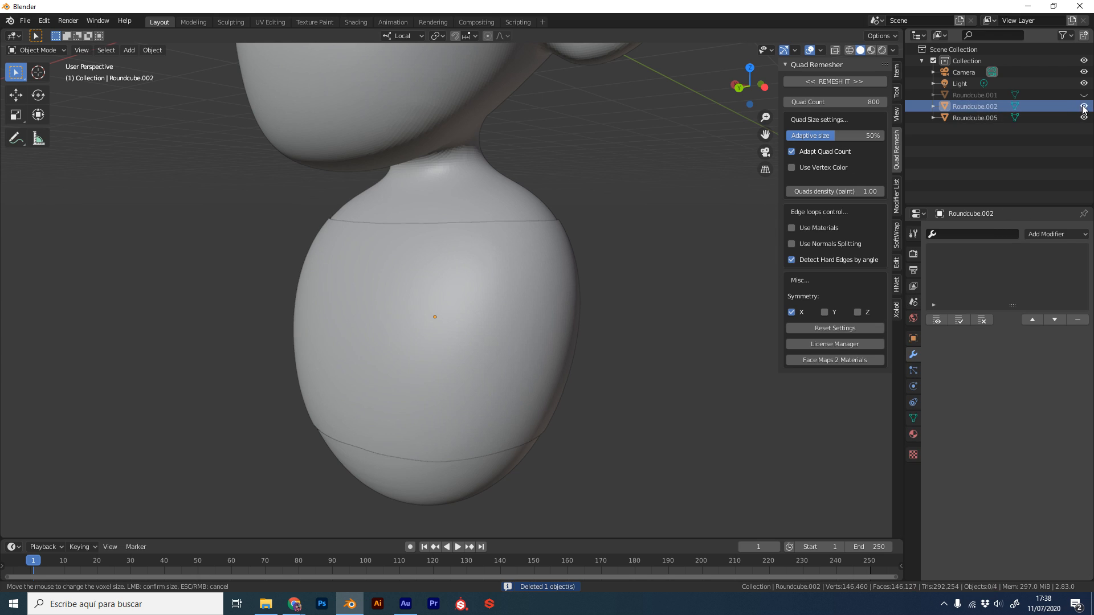
{"action": "key", "text": "Tab"}
{"action": "key", "text": "Tab"}
{"action": "middle_click_drag", "start_coordinate": [612, 304], "coordinate": [665, 308]}
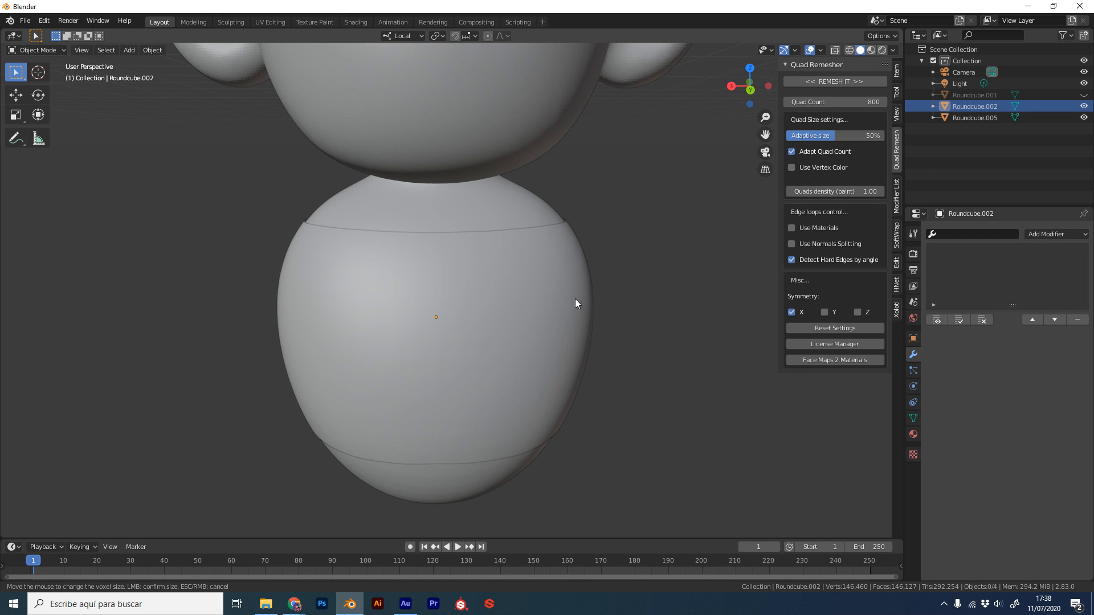
Set the quad count to 400, select the original torso band and remesh it again
{"action": "left_click", "coordinate": [855, 101]}
{"action": "type", "text": "400"}
{"action": "key", "text": "Return"}
{"action": "left_click", "coordinate": [836, 81]}
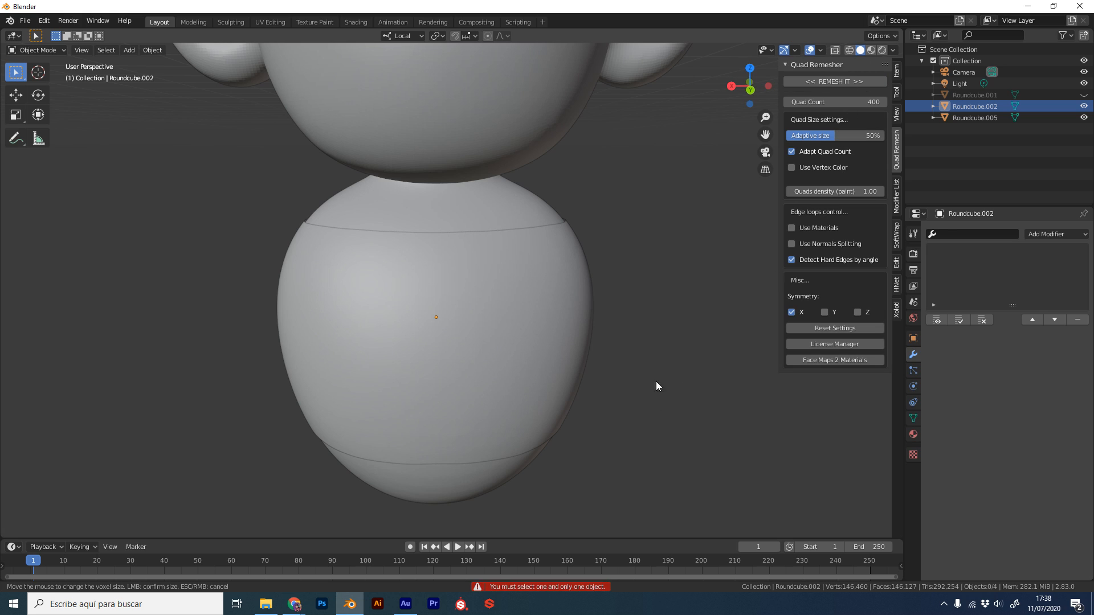
{"action": "left_click", "coordinate": [588, 351]}
{"action": "left_click", "coordinate": [844, 81]}
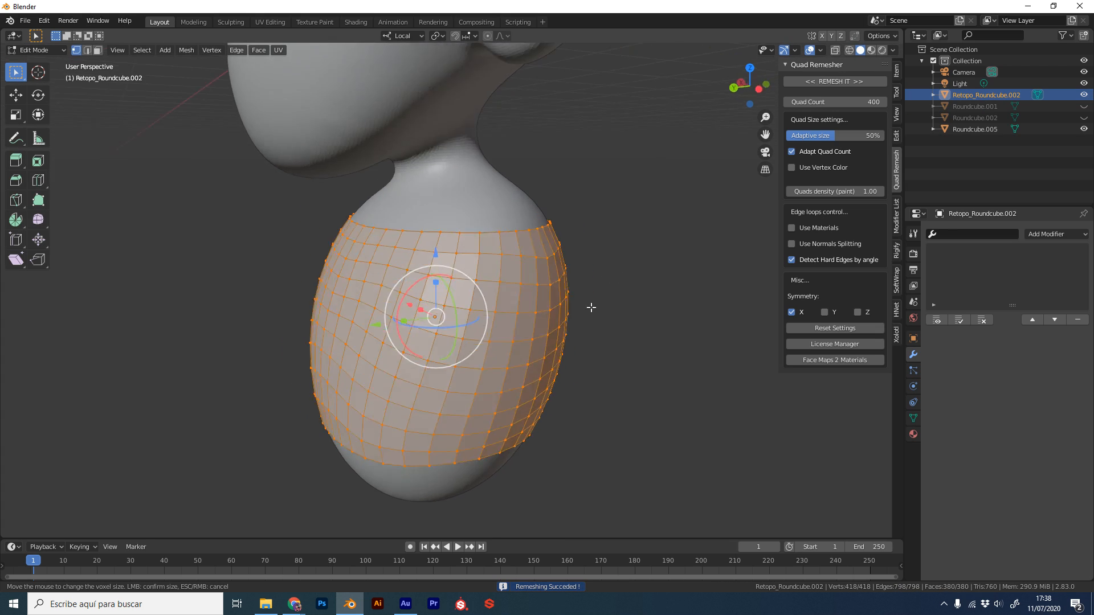
Thicken the new band by extruding all its faces in place and fattening them outward by about 0.034 m
{"action": "middle_click_drag", "start_coordinate": [590, 307], "coordinate": [614, 364]}
{"action": "key", "text": "Tab"}
{"action": "key", "text": "Tab"}
{"action": "scroll", "coordinate": [611, 226], "scroll_direction": "up", "scroll_amount": 3}
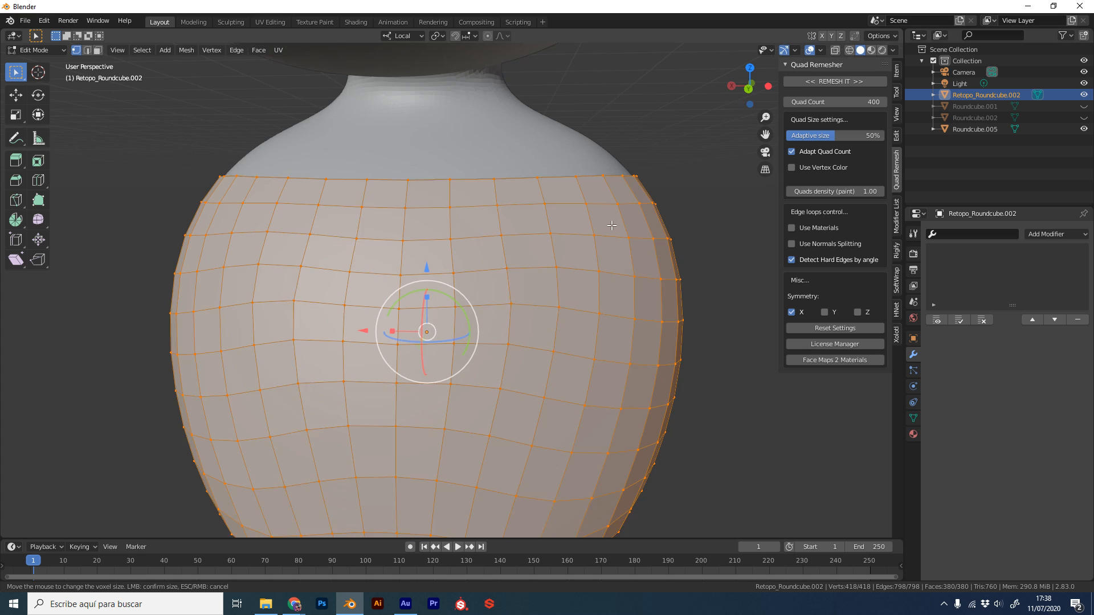
{"action": "middle_click_drag", "start_coordinate": [611, 226], "coordinate": [608, 256], "text": "shift"}
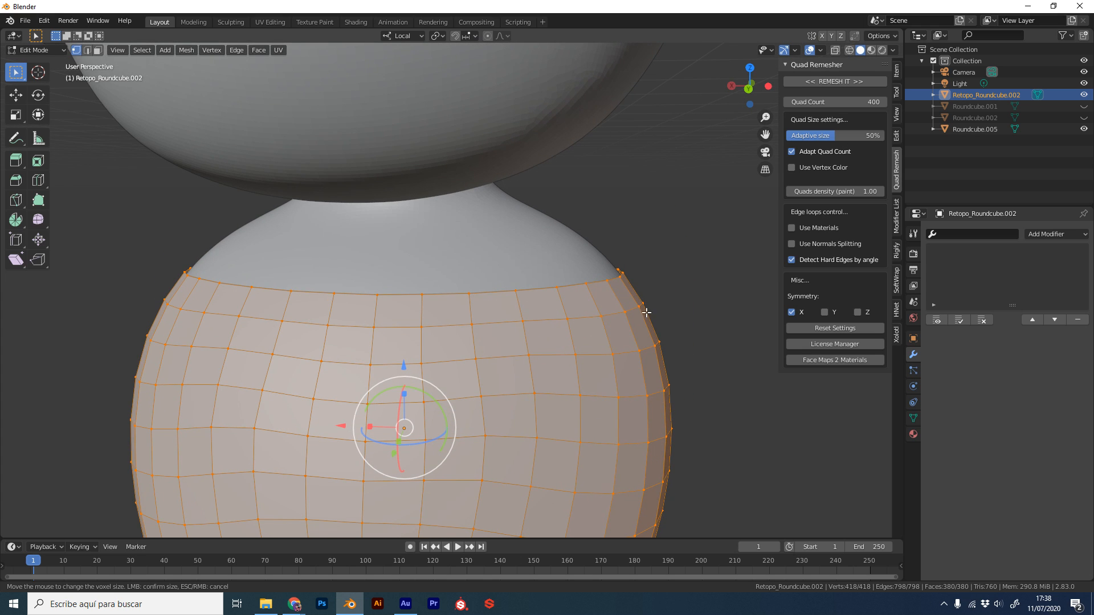
{"action": "middle_click_drag", "start_coordinate": [596, 319], "coordinate": [637, 321]}
{"action": "scroll", "coordinate": [637, 321], "scroll_direction": "down", "scroll_amount": 2}
{"action": "key", "text": "e"}
{"action": "right_click", "coordinate": [597, 319]}
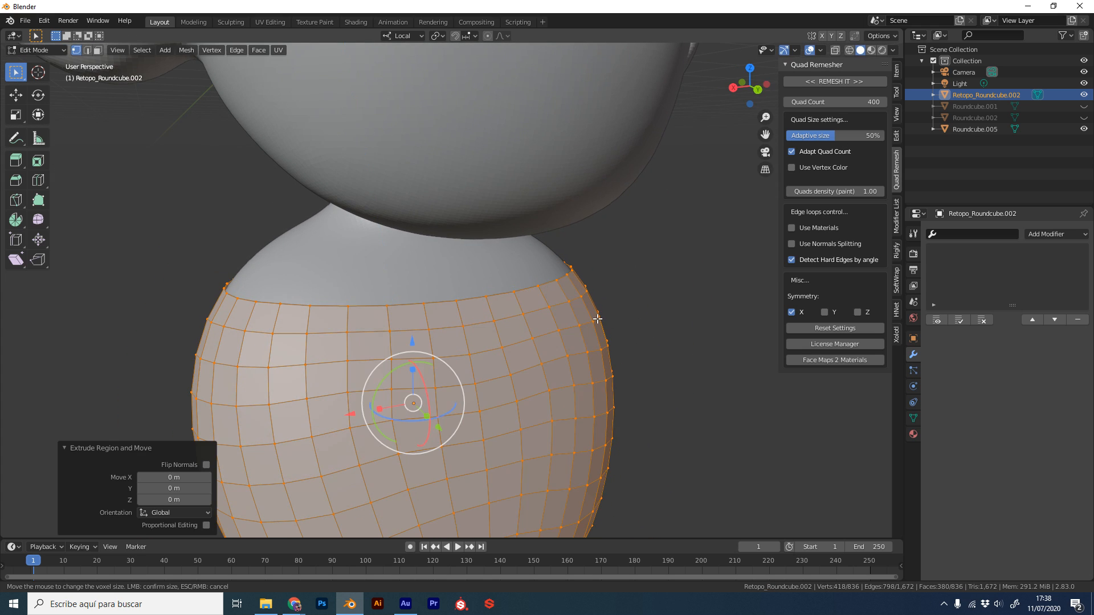
{"action": "key", "text": "alt+s"}
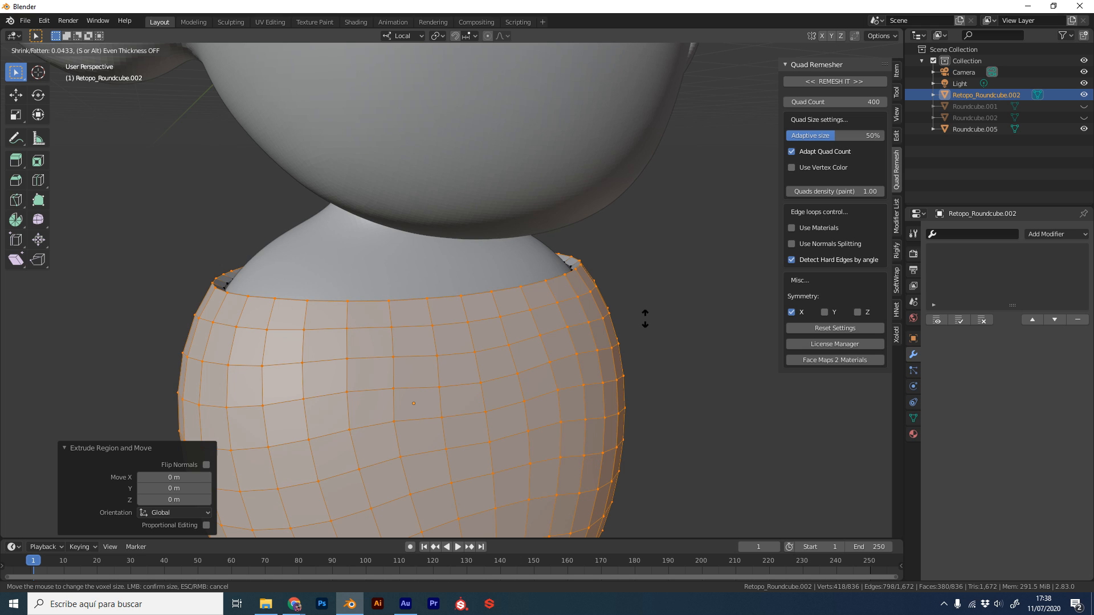
{"action": "left_click", "coordinate": [645, 319]}
Add two edge loops closely flanking the first horizontal edge ring below the band's upper rim
{"action": "scroll", "coordinate": [650, 315], "scroll_direction": "up", "scroll_amount": 4}
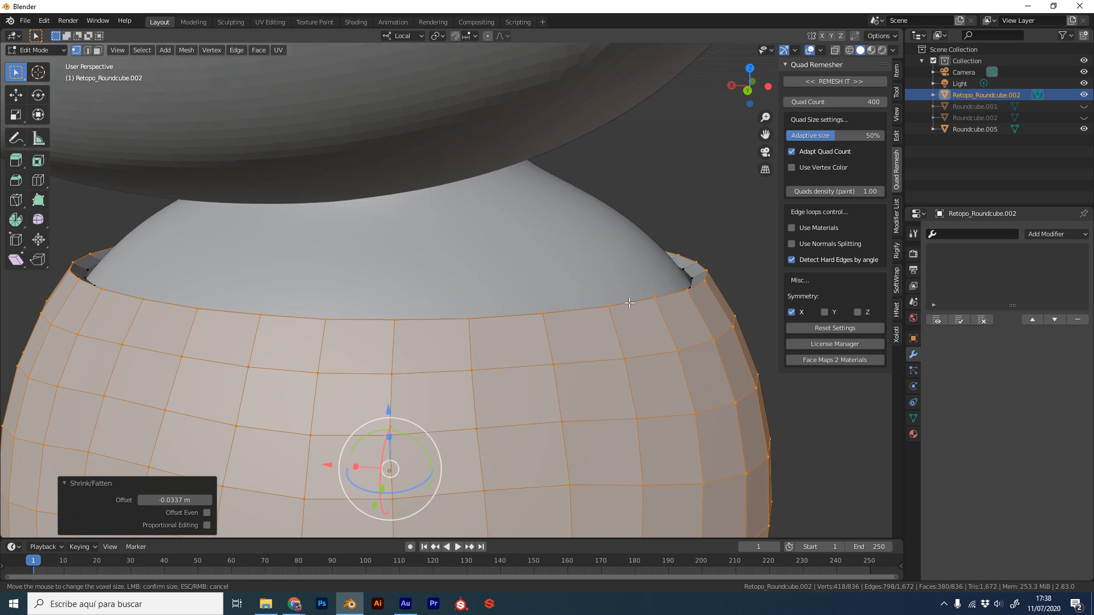
{"action": "key", "text": "ctrl+r"}
{"action": "left_click", "coordinate": [634, 329]}
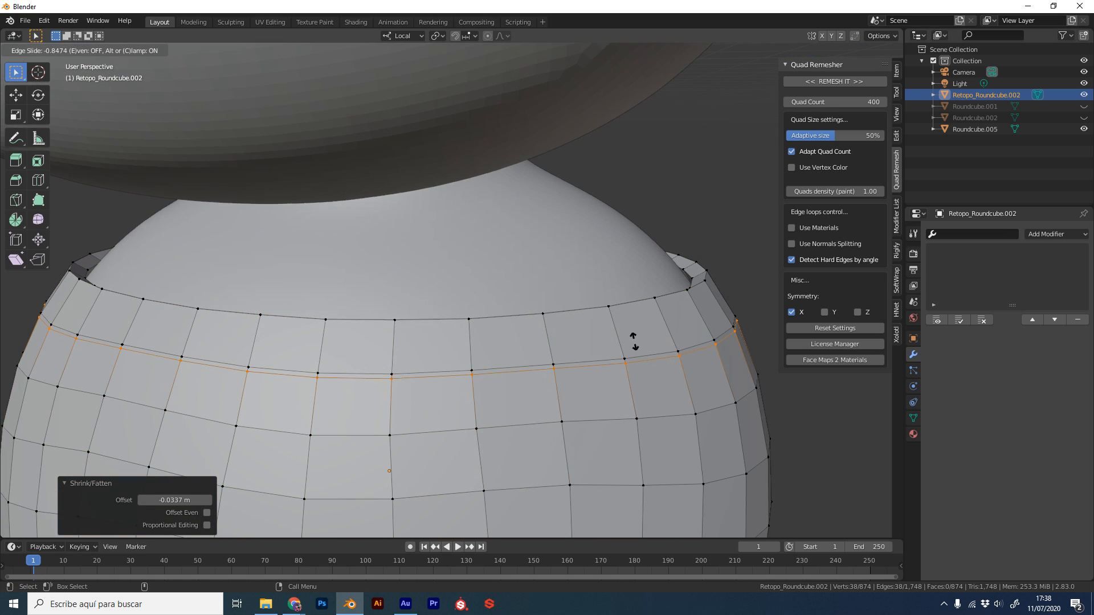
{"action": "left_click", "coordinate": [633, 342]}
{"action": "key", "text": "g"}
{"action": "key", "text": "g"}
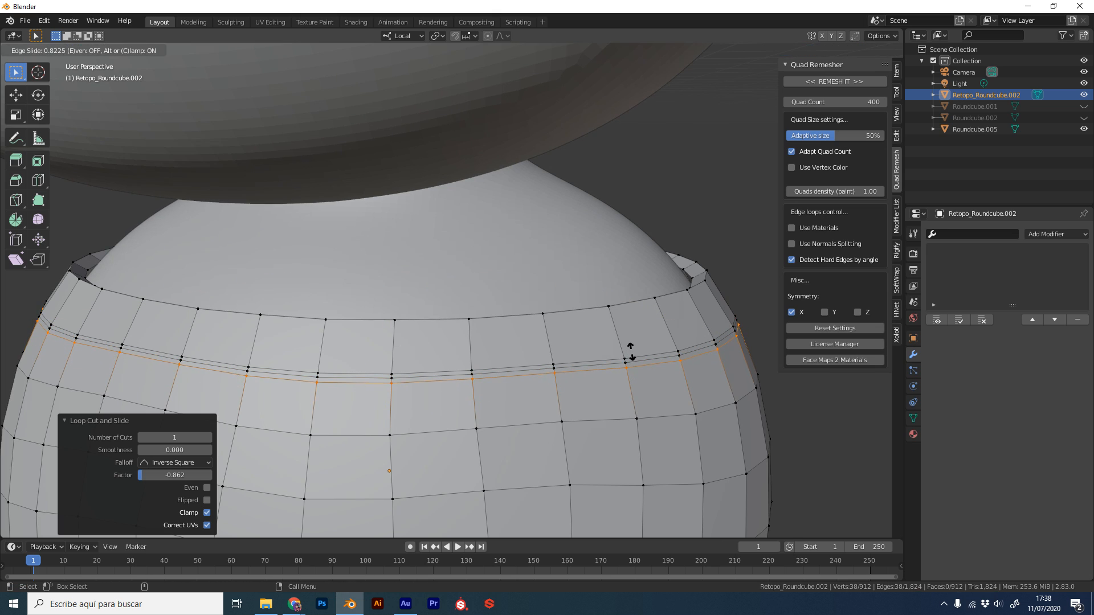
{"action": "left_click", "coordinate": [631, 348]}
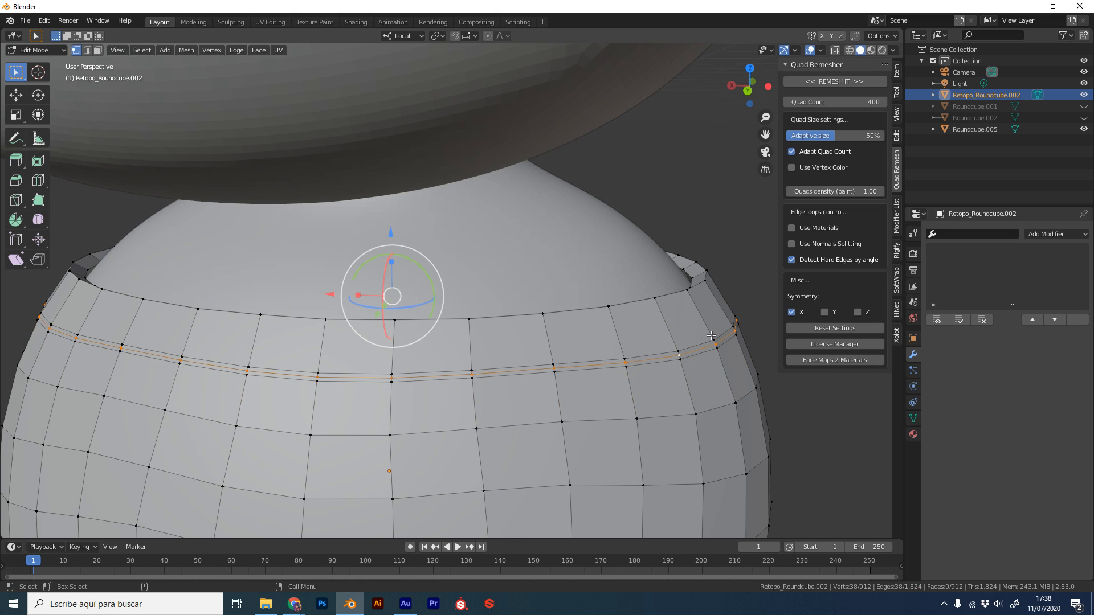
Form a seam groove by scaling the middle edge loop inward to about 0.975 and lowering it about 0.0046 m
{"action": "key", "text": "s"}
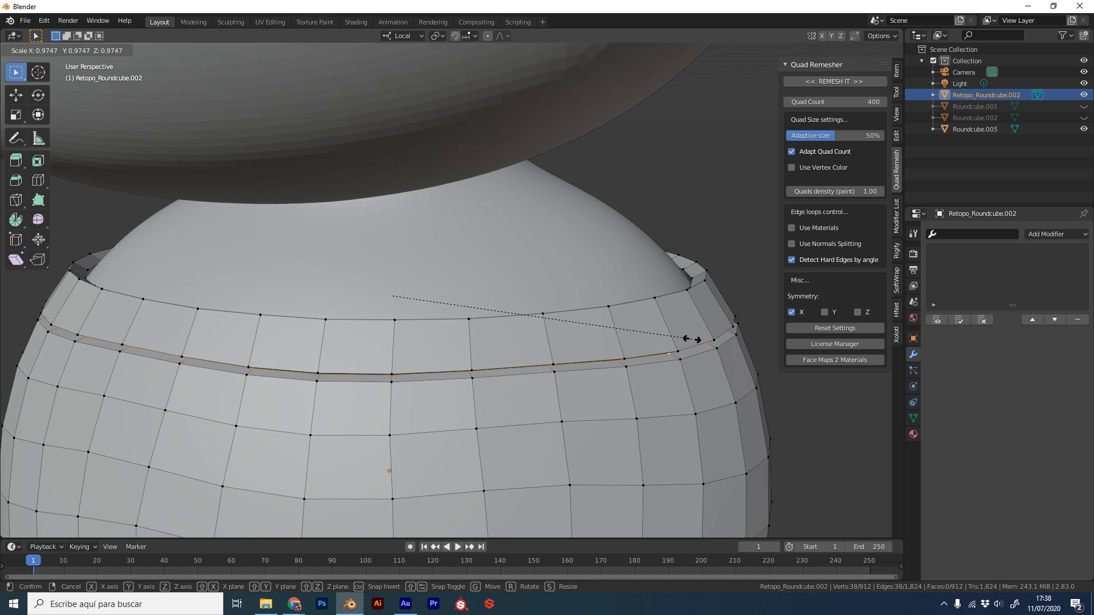
{"action": "left_click", "coordinate": [692, 339]}
{"action": "left_click_drag", "start_coordinate": [391, 233], "coordinate": [392, 238]}
Add supporting edge loops just above and below the groove and another close to the band's upper rim
{"action": "key", "text": "ctrl+r"}
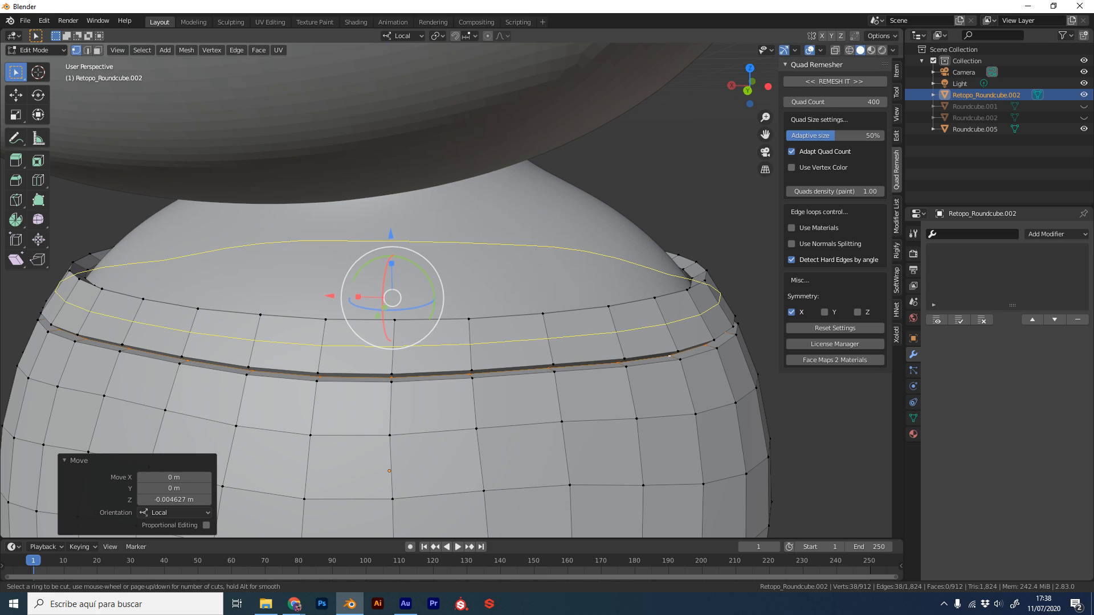
{"action": "left_click", "coordinate": [456, 348]}
{"action": "left_click", "coordinate": [472, 376]}
{"action": "key", "text": "g"}
{"action": "key", "text": "g"}
{"action": "left_click", "coordinate": [473, 401]}
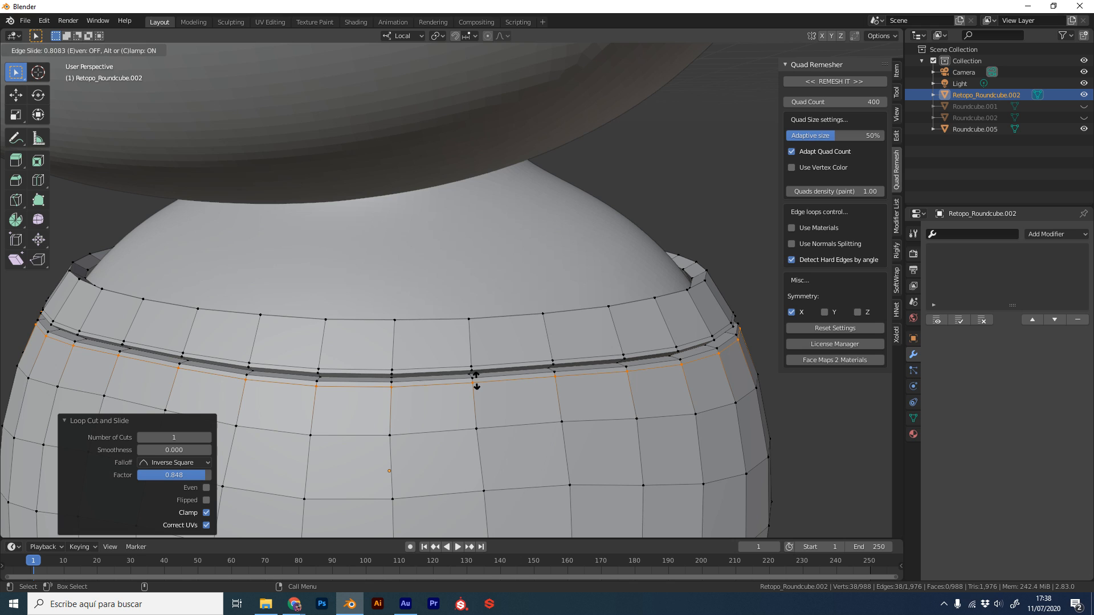
{"action": "key", "text": "ctrl+r"}
{"action": "left_click", "coordinate": [474, 336]}
{"action": "left_click", "coordinate": [490, 314]}
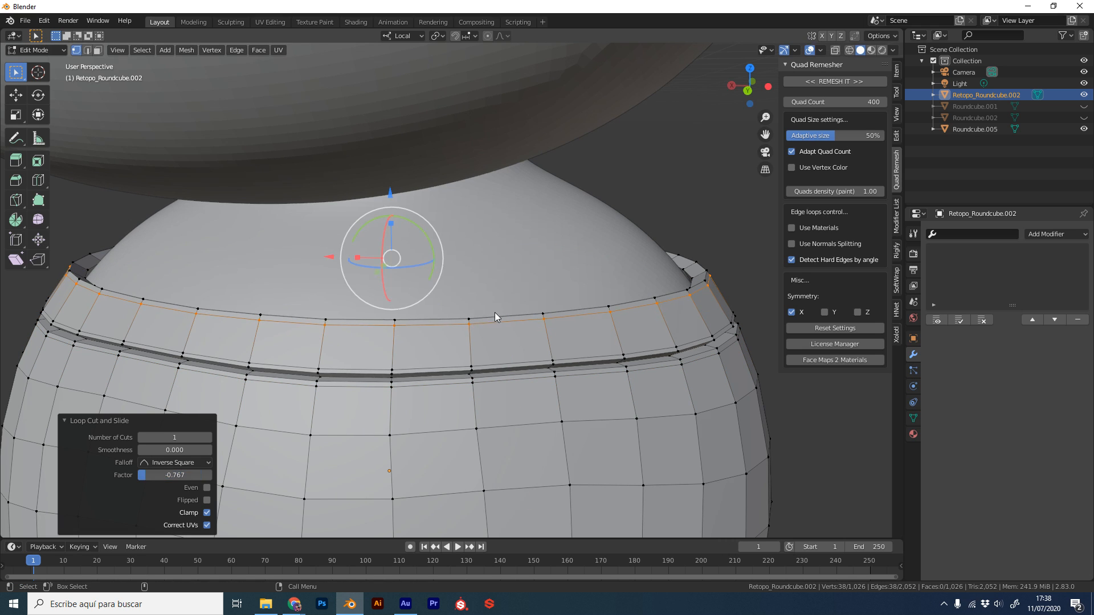
Apply a level 2 Subdivision modifier to the band in Object Mode and view the smoothed clothing
{"action": "key", "text": "Tab"}
{"action": "key", "text": "ctrl+2"}
{"action": "scroll", "coordinate": [582, 361], "scroll_direction": "down", "scroll_amount": 5}
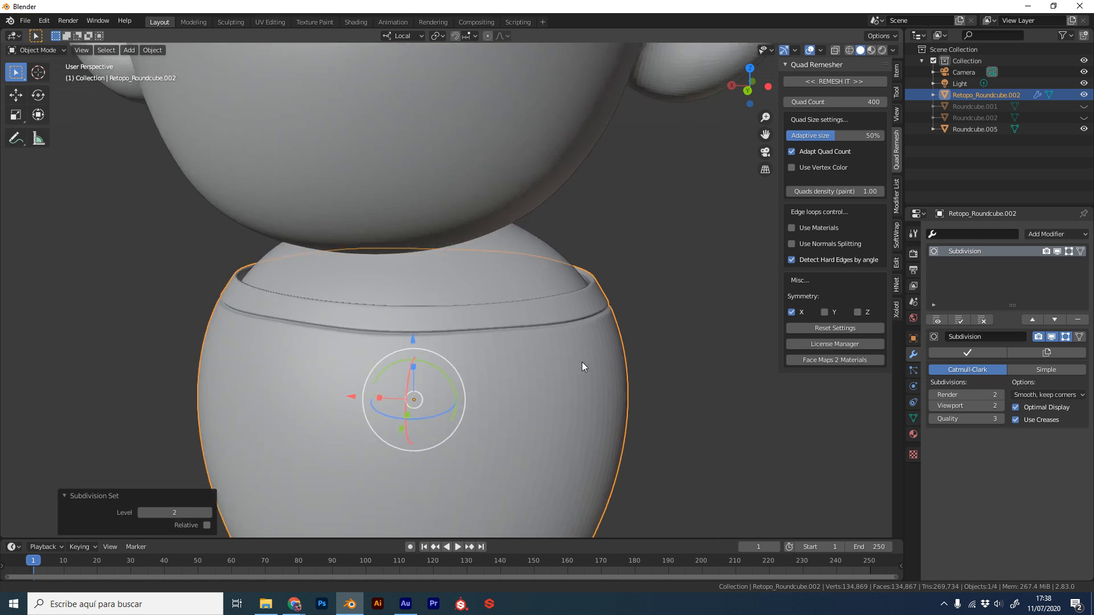
{"action": "middle_click_drag", "start_coordinate": [582, 361], "coordinate": [662, 302]}
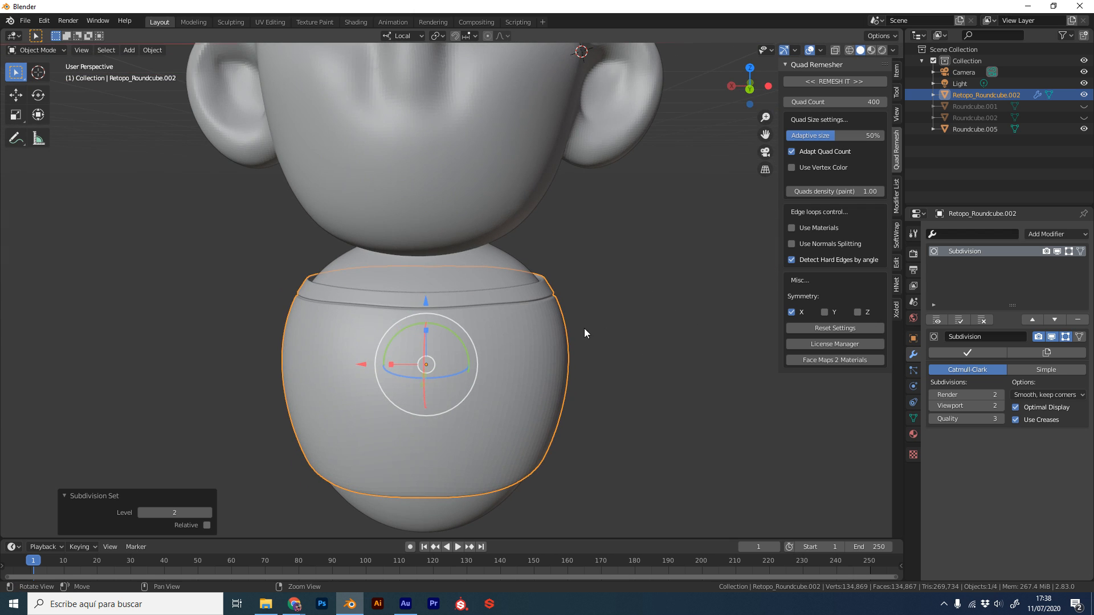
Add supporting edge loops close to the band's lower rim and return to Object Mode
{"action": "middle_click_drag", "start_coordinate": [584, 333], "coordinate": [517, 313]}
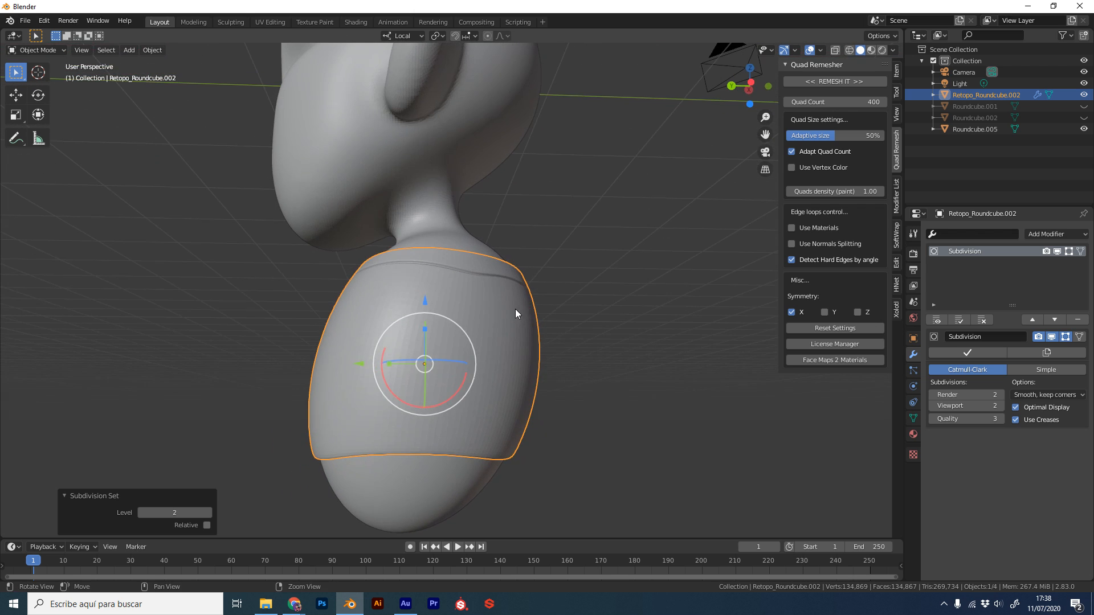
{"action": "middle_click_drag", "start_coordinate": [449, 435], "coordinate": [548, 331]}
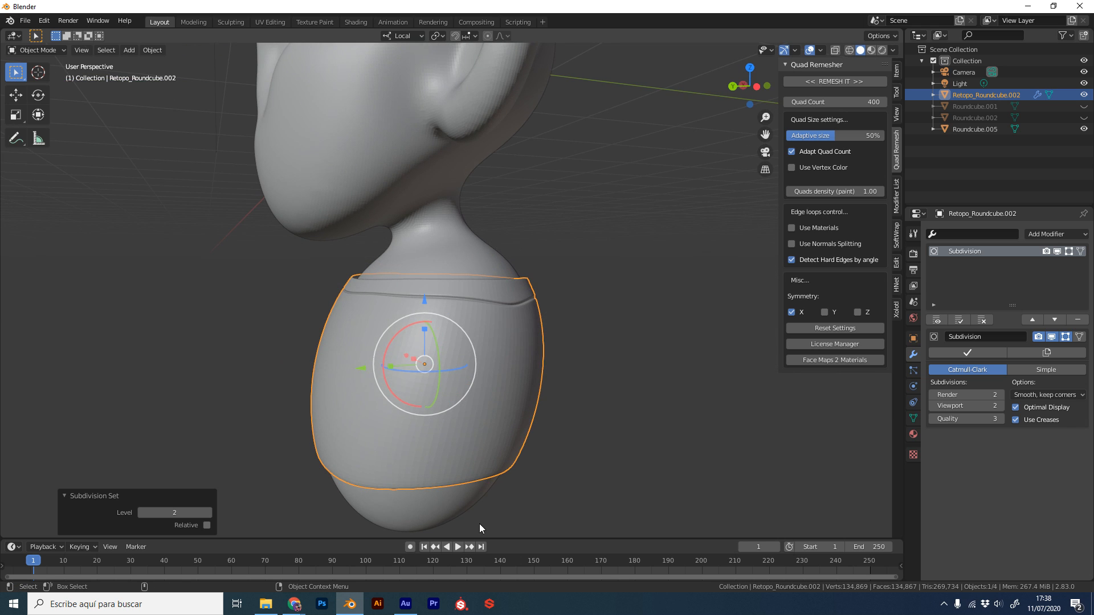
{"action": "middle_click_drag", "start_coordinate": [480, 525], "coordinate": [630, 302]}
{"action": "scroll", "coordinate": [592, 363], "scroll_direction": "down", "scroll_amount": 5}
{"action": "scroll", "coordinate": [547, 335], "scroll_direction": "up", "scroll_amount": 5}
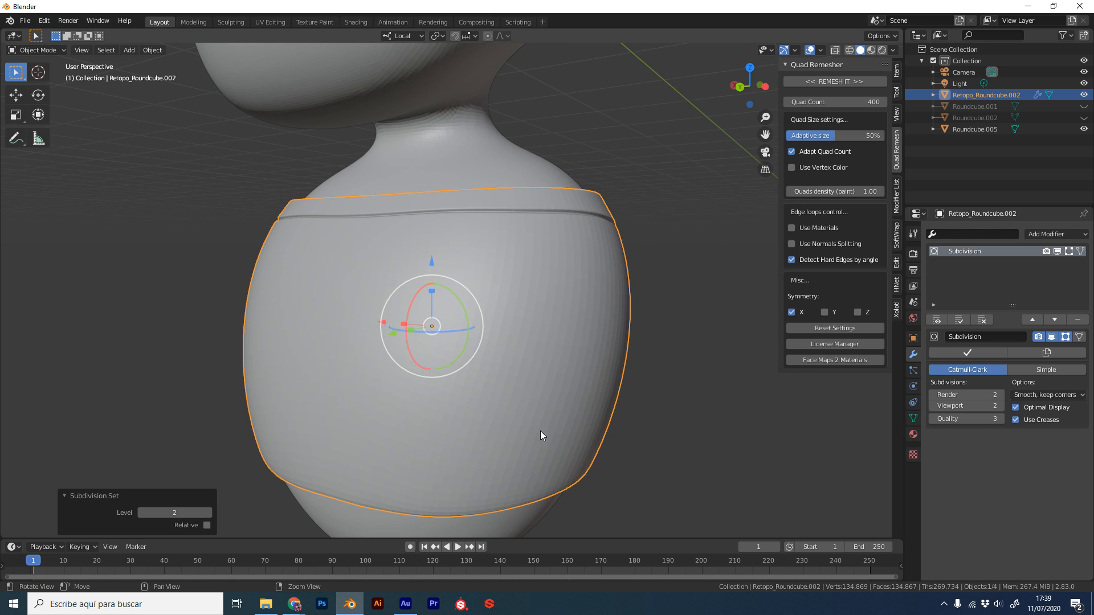
{"action": "middle_click_drag", "start_coordinate": [540, 431], "coordinate": [556, 265]}
{"action": "key", "text": "Tab"}
{"action": "scroll", "coordinate": [603, 221], "scroll_direction": "up", "scroll_amount": 3}
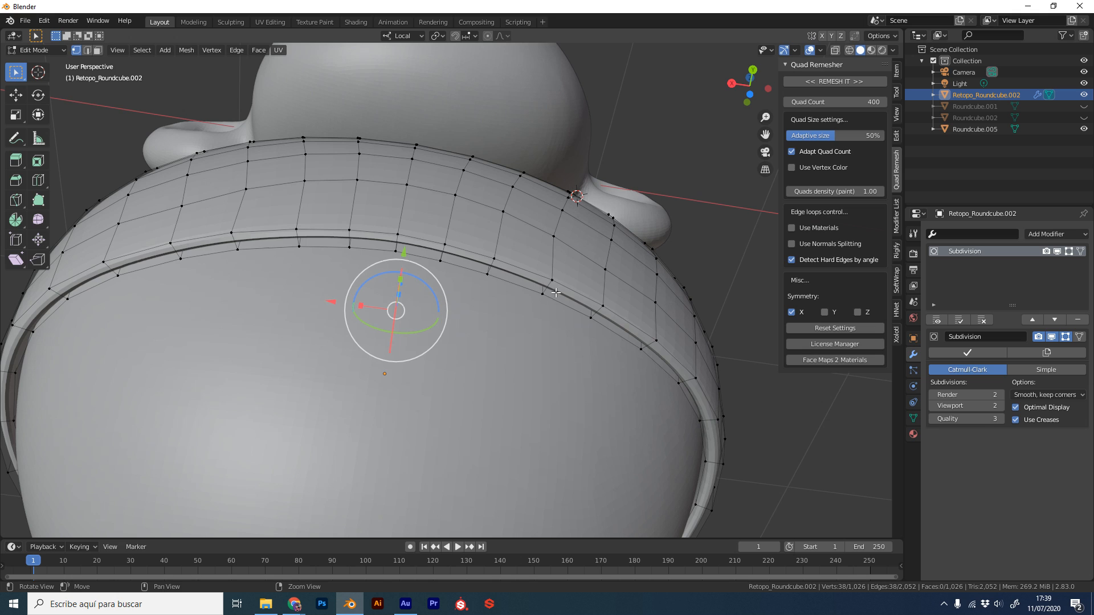
{"action": "key", "text": "ctrl+r"}
{"action": "left_click", "coordinate": [555, 265]}
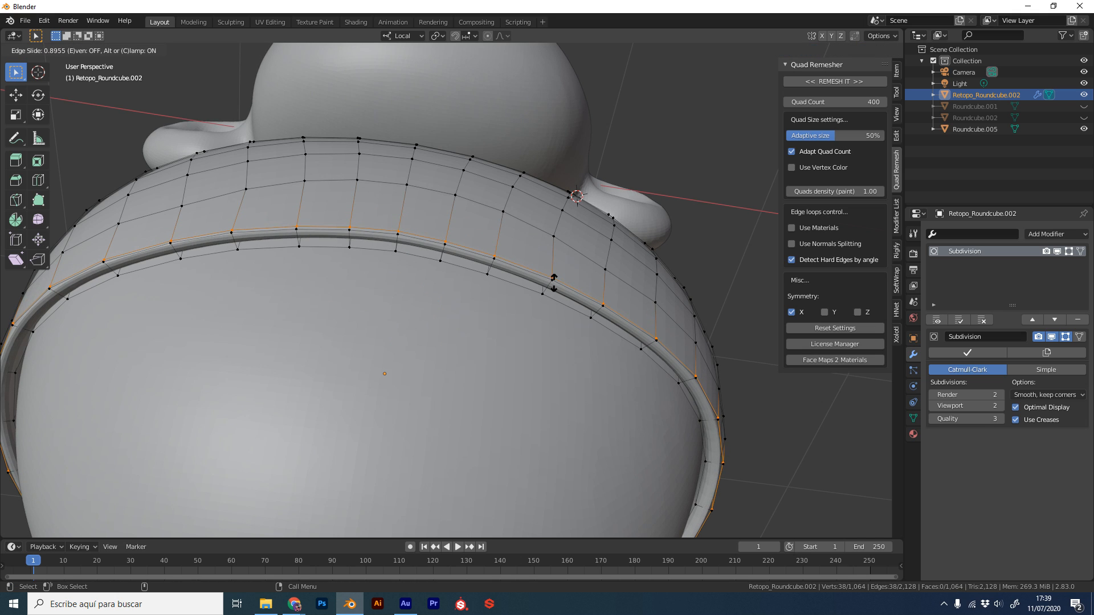
{"action": "left_click", "coordinate": [551, 285]}
{"action": "key", "text": "g"}
{"action": "key", "text": "g"}
{"action": "left_click", "coordinate": [550, 284]}
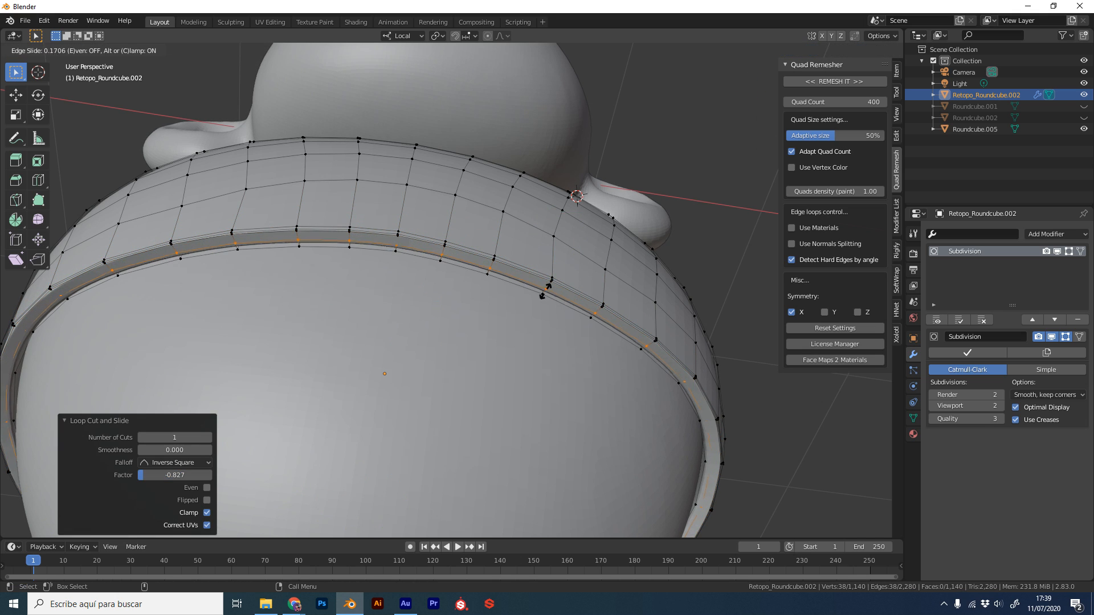
{"action": "key", "text": "Tab"}
Try reshaping the band's lower edge with the Grab brush in Sculpt Mode and return to Object Mode
{"action": "scroll", "coordinate": [621, 284], "scroll_direction": "down", "scroll_amount": 5}
{"action": "middle_click_drag", "start_coordinate": [621, 284], "coordinate": [539, 324]}
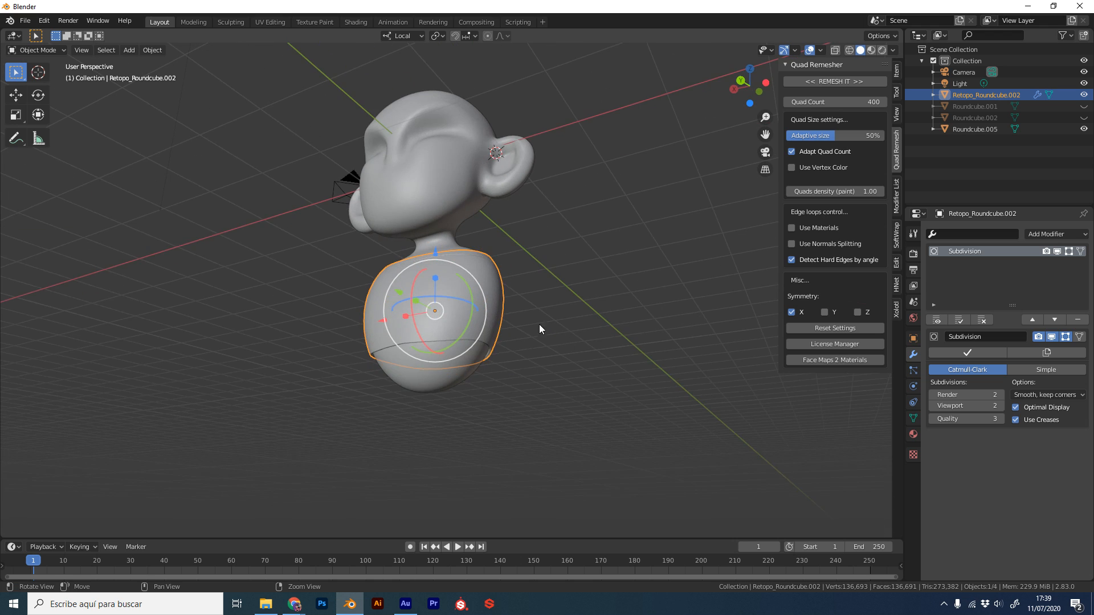
{"action": "scroll", "coordinate": [631, 318], "scroll_direction": "up", "scroll_amount": 6}
{"action": "mouse_move", "coordinate": [632, 318]}
{"action": "middle_mouse_down"}
{"action": "mouse_move", "coordinate": [615, 362]}
{"action": "mouse_move", "coordinate": [622, 354]}
{"action": "middle_mouse_up"}
{"action": "scroll", "coordinate": [623, 354], "scroll_direction": "down", "scroll_amount": 2}
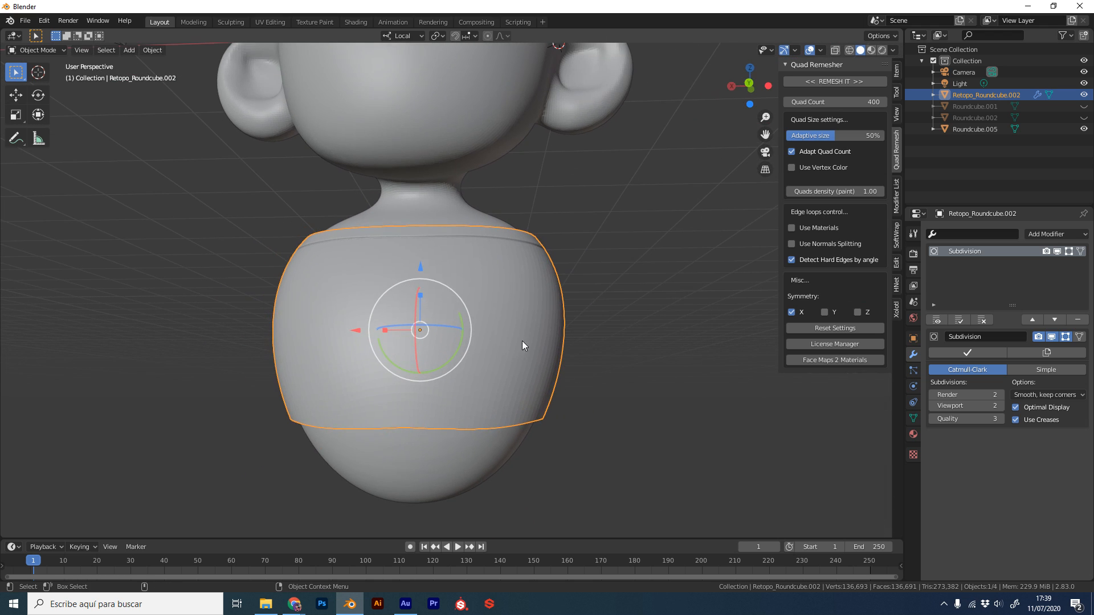
{"action": "key", "text": "ctrl+Tab"}
{"action": "left_click", "coordinate": [518, 382]}
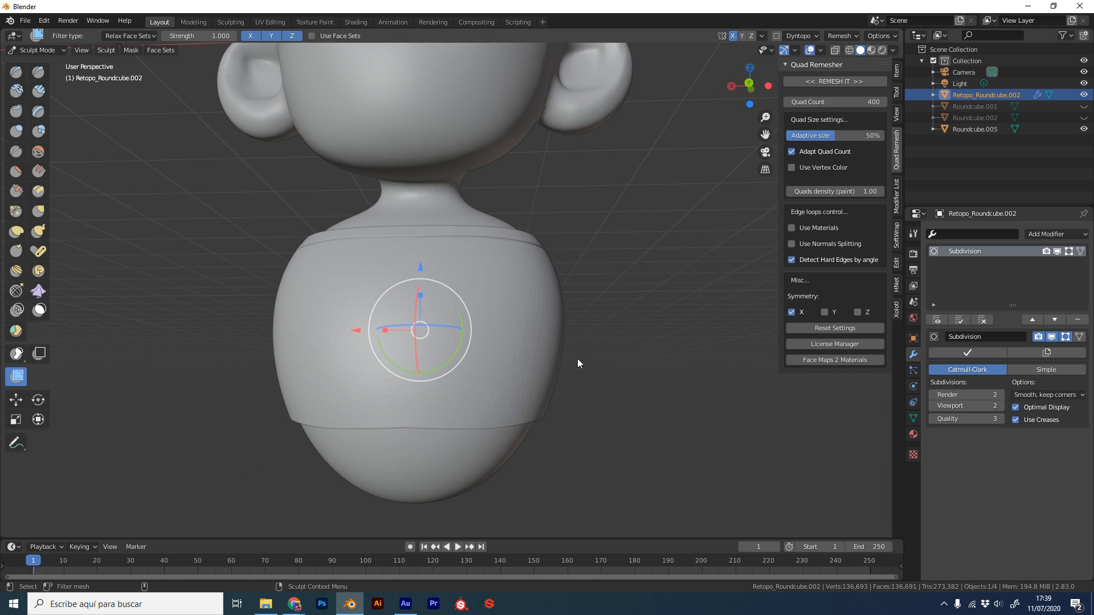
{"action": "left_click", "coordinate": [38, 211]}
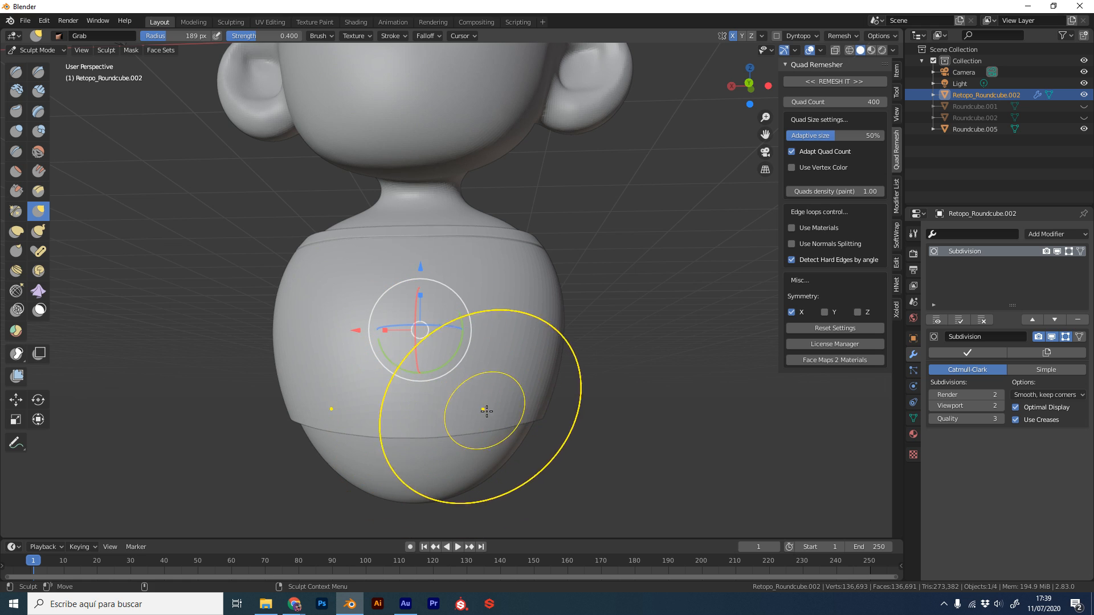
{"action": "mouse_move", "coordinate": [520, 415]}
{"action": "middle_mouse_down"}
{"action": "mouse_move", "coordinate": [491, 400]}
{"action": "mouse_move", "coordinate": [652, 419]}
{"action": "mouse_move", "coordinate": [691, 434]}
{"action": "mouse_move", "coordinate": [618, 410]}
{"action": "mouse_move", "coordinate": [562, 416]}
{"action": "mouse_move", "coordinate": [598, 352]}
{"action": "mouse_move", "coordinate": [587, 352]}
{"action": "middle_mouse_up"}
{"action": "right_click_drag", "start_coordinate": [587, 352], "coordinate": [519, 396], "text": "alt"}
{"action": "middle_click_drag", "start_coordinate": [428, 441], "coordinate": [603, 363], "text": "alt"}
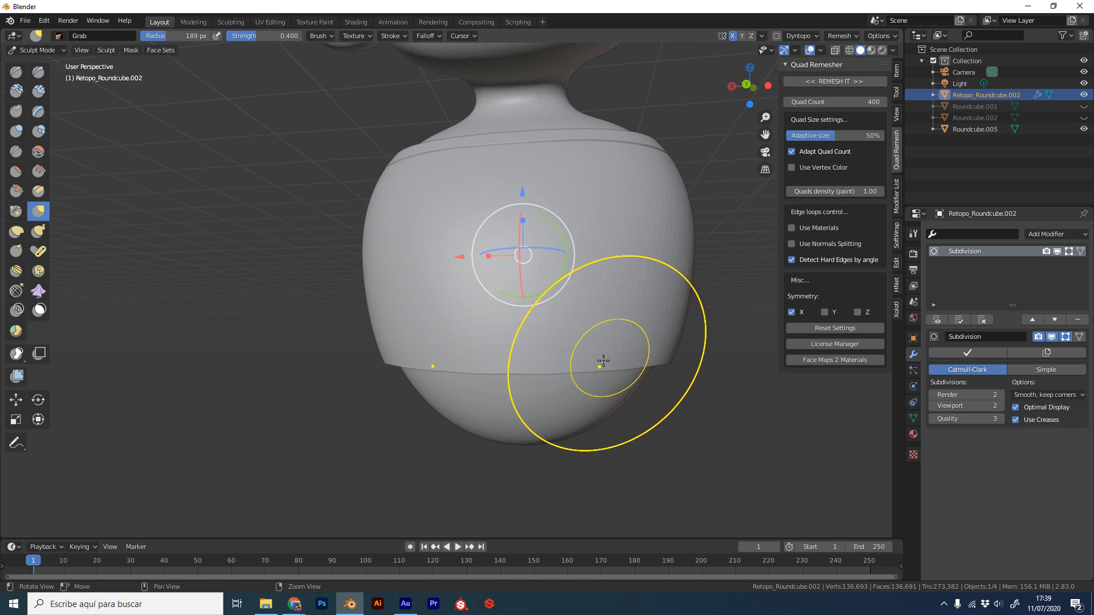
{"action": "middle_click_drag", "start_coordinate": [711, 304], "coordinate": [623, 352], "text": "alt"}
{"action": "mouse_move", "coordinate": [624, 352]}
{"action": "left_mouse_down", "text": "alt"}
{"action": "mouse_move", "coordinate": [576, 388]}
{"action": "mouse_move", "coordinate": [559, 375]}
{"action": "left_mouse_up", "text": "alt"}
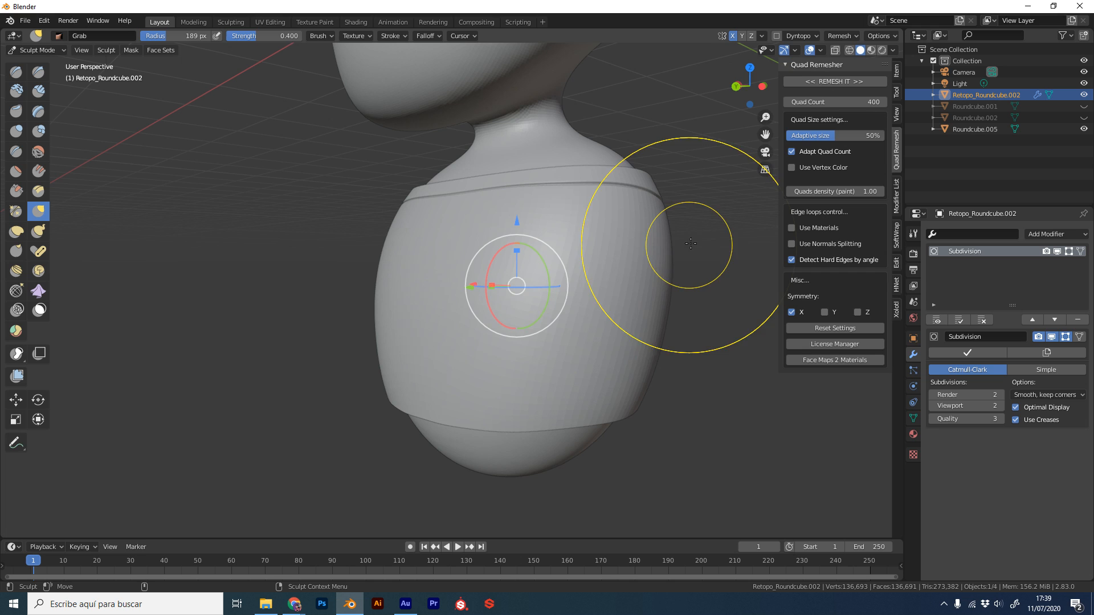
{"action": "key", "text": "ctrl+Tab"}
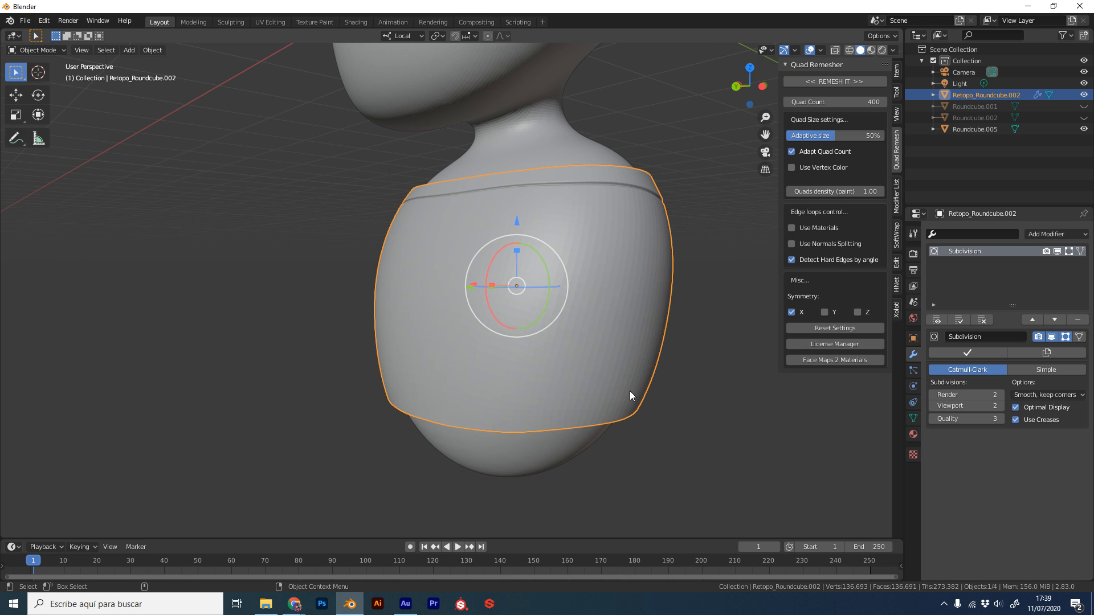
Examine the clothing band's edge layout from the front in Edit Mode and go back to Object Mode
{"action": "key", "text": "Tab"}
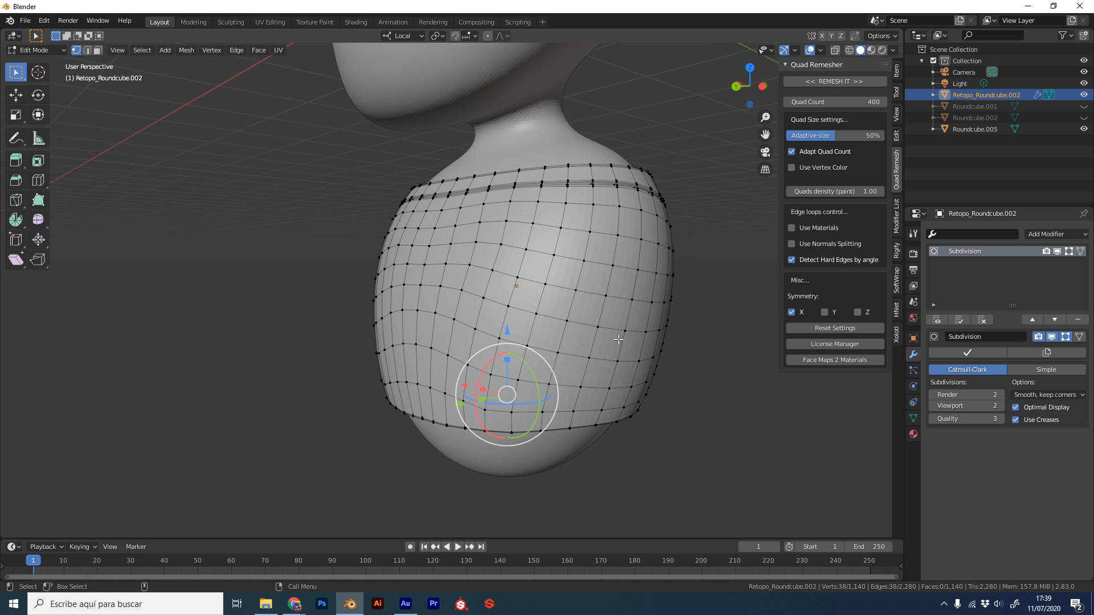
{"action": "left_click_drag", "start_coordinate": [671, 397], "coordinate": [709, 373], "text": "alt"}
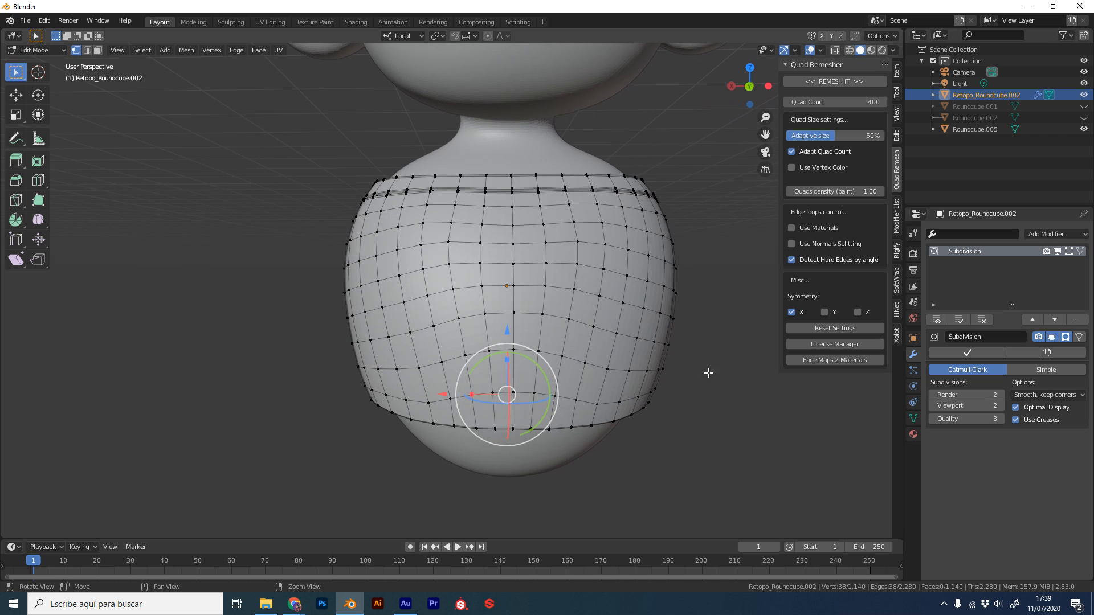
{"action": "scroll", "coordinate": [612, 364], "scroll_direction": "down", "scroll_amount": 5}
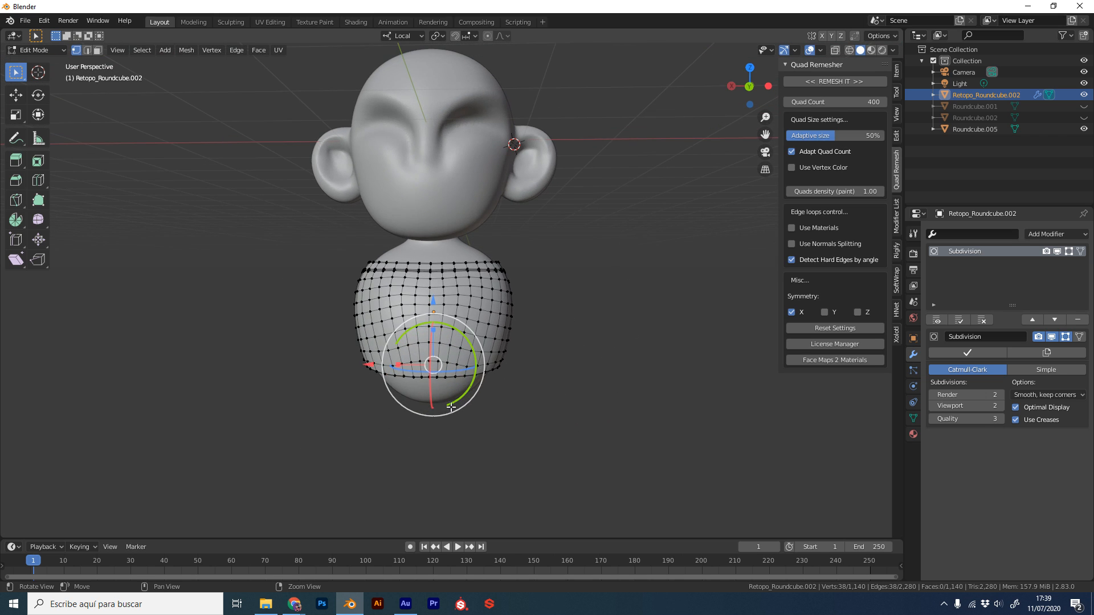
{"action": "key", "text": "Tab"}
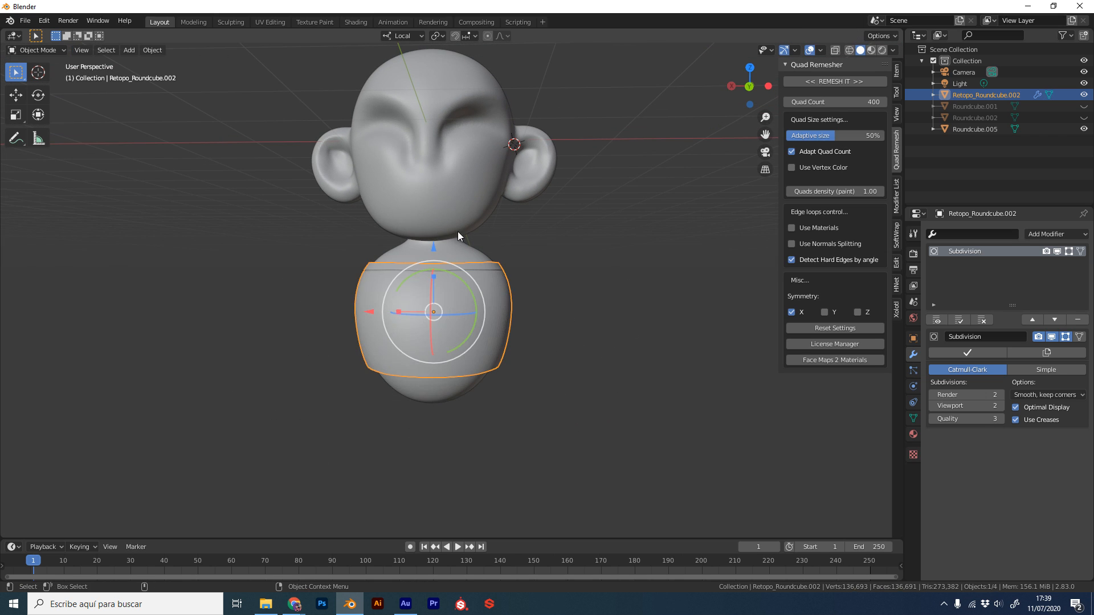
Inspect the head, body and clothing band from the front and side with everything deselected
{"action": "scroll", "coordinate": [536, 281], "scroll_direction": "down", "scroll_amount": 3}
{"action": "left_click_drag", "start_coordinate": [536, 282], "coordinate": [517, 298], "text": "alt"}
{"action": "right_click_drag", "start_coordinate": [517, 296], "coordinate": [592, 305], "text": "alt"}
{"action": "middle_click_drag", "start_coordinate": [592, 304], "coordinate": [591, 335], "text": "alt"}
{"action": "left_click_drag", "start_coordinate": [538, 359], "coordinate": [509, 360], "text": "alt"}
{"action": "left_click", "coordinate": [536, 338]}
{"action": "mouse_move", "coordinate": [507, 359]}
{"action": "right_mouse_down", "text": "alt"}
{"action": "mouse_move", "coordinate": [517, 361]}
{"action": "mouse_move", "coordinate": [498, 354]}
{"action": "right_mouse_up", "text": "alt"}
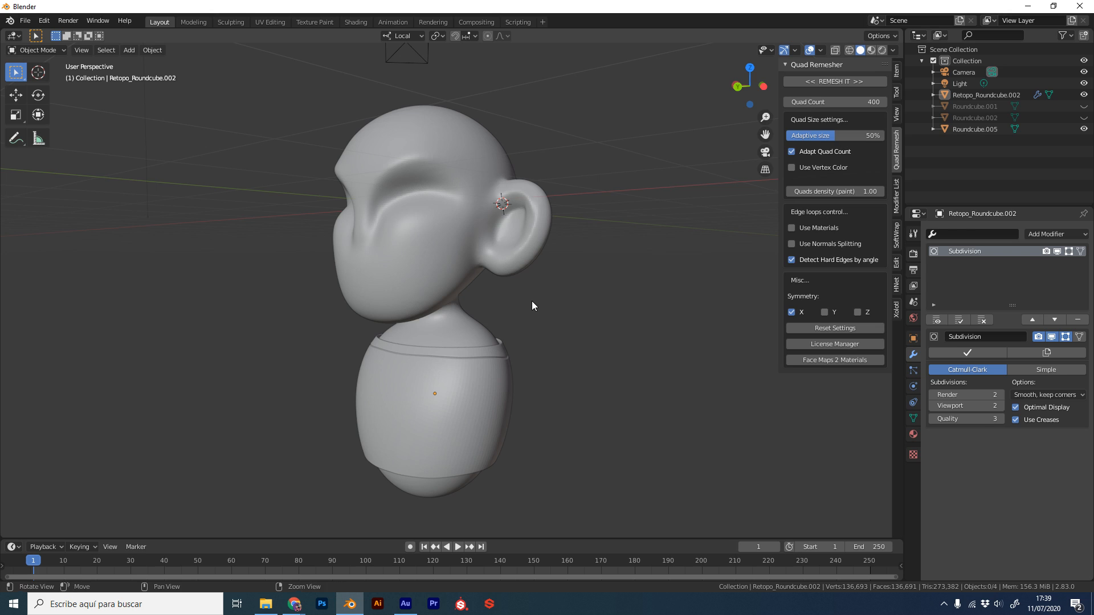
{"action": "middle_click_drag", "start_coordinate": [532, 301], "coordinate": [525, 317]}
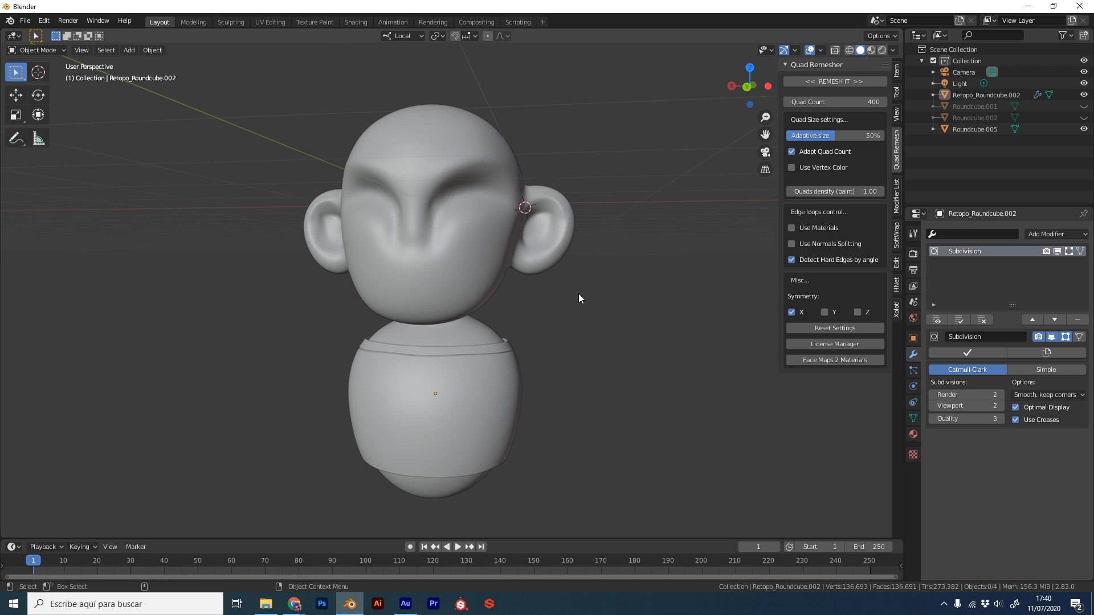
{"action": "left_click", "coordinate": [487, 337]}
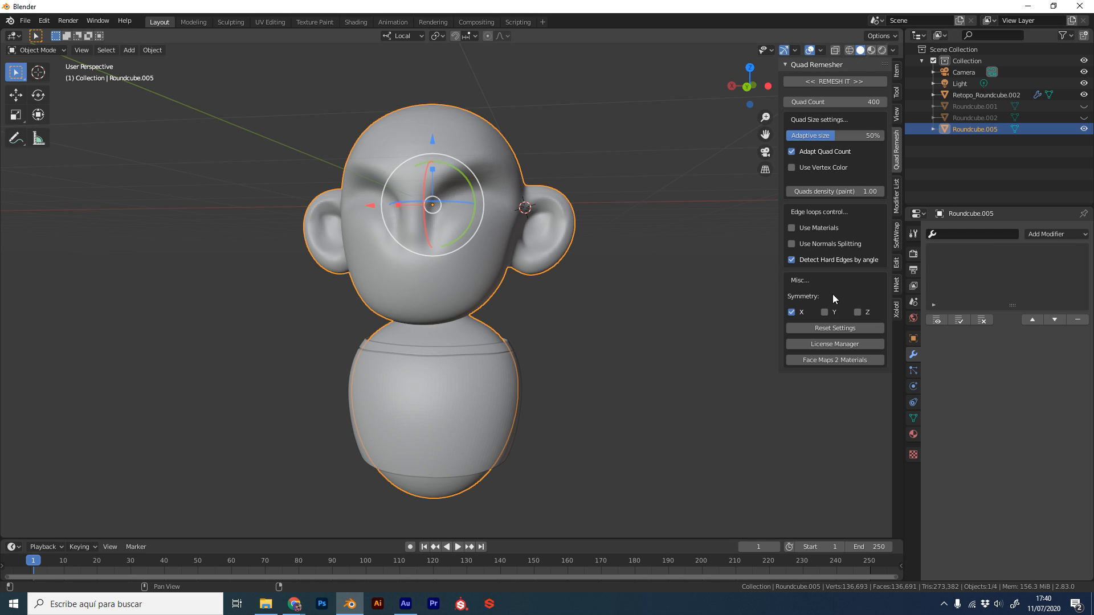
{"action": "middle_click_drag", "start_coordinate": [532, 345], "coordinate": [607, 321]}
{"action": "middle_click_drag", "start_coordinate": [555, 287], "coordinate": [614, 285]}
{"action": "middle_click_drag", "start_coordinate": [606, 323], "coordinate": [455, 369]}
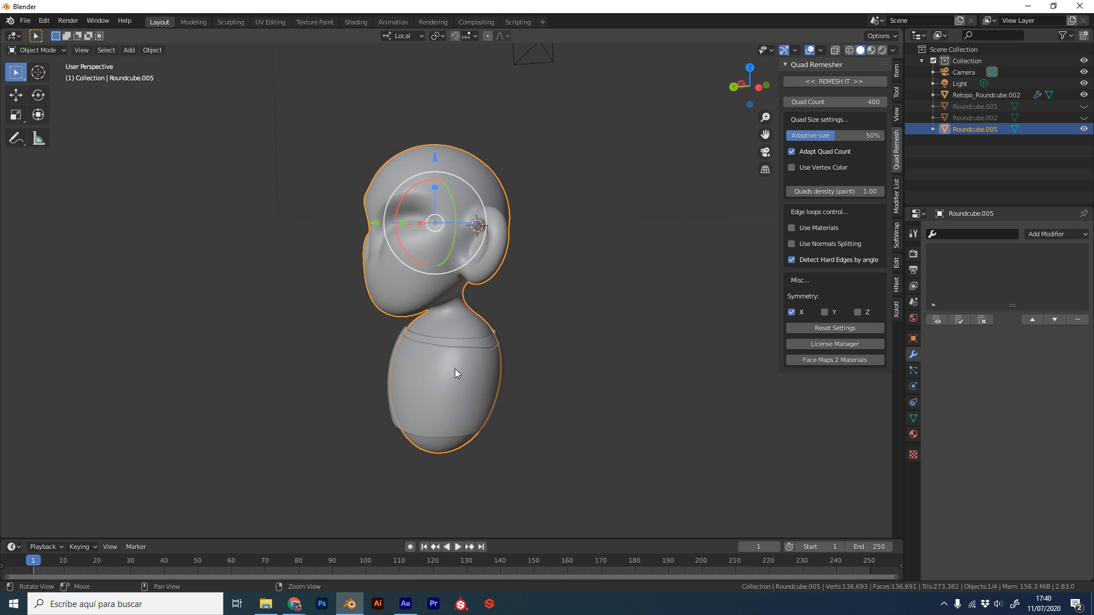
{"action": "left_click", "coordinate": [530, 302]}
{"action": "middle_click_drag", "start_coordinate": [535, 306], "coordinate": [525, 348]}
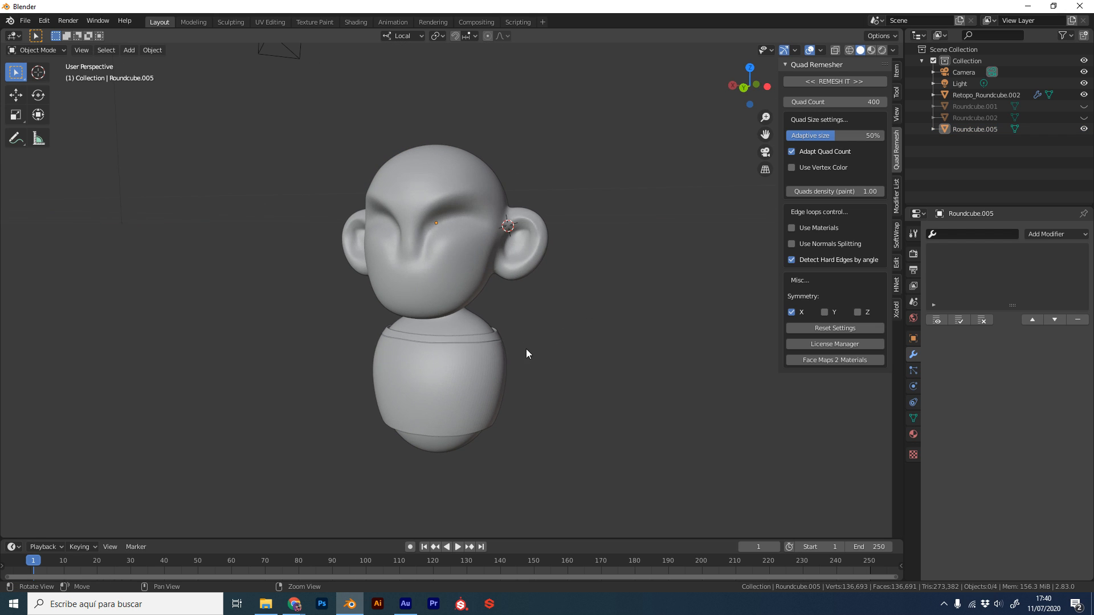
{"action": "middle_click_drag", "start_coordinate": [445, 413], "coordinate": [573, 384]}
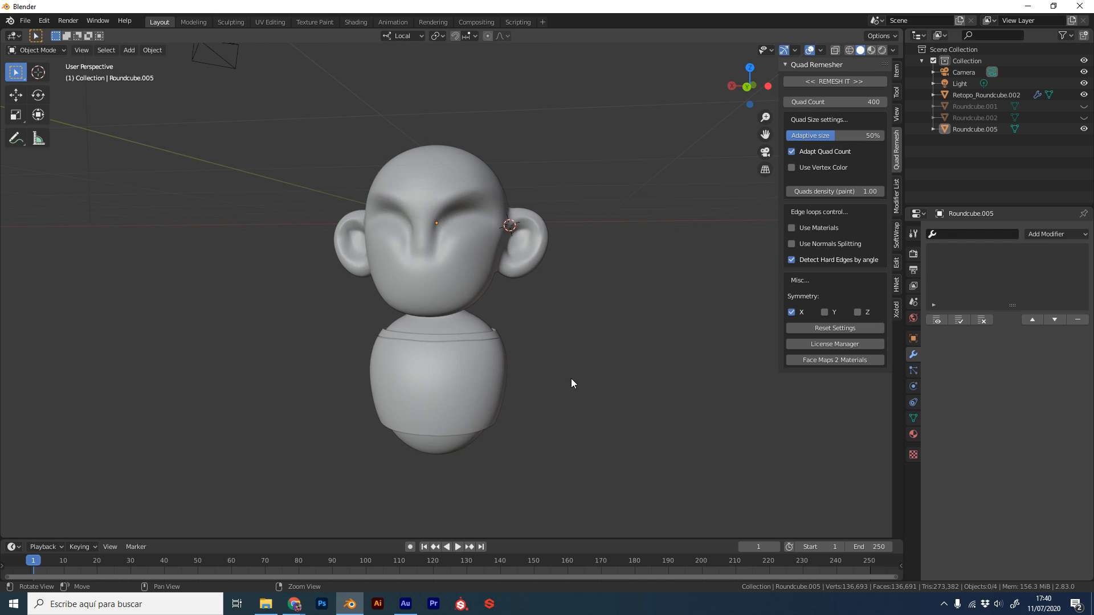